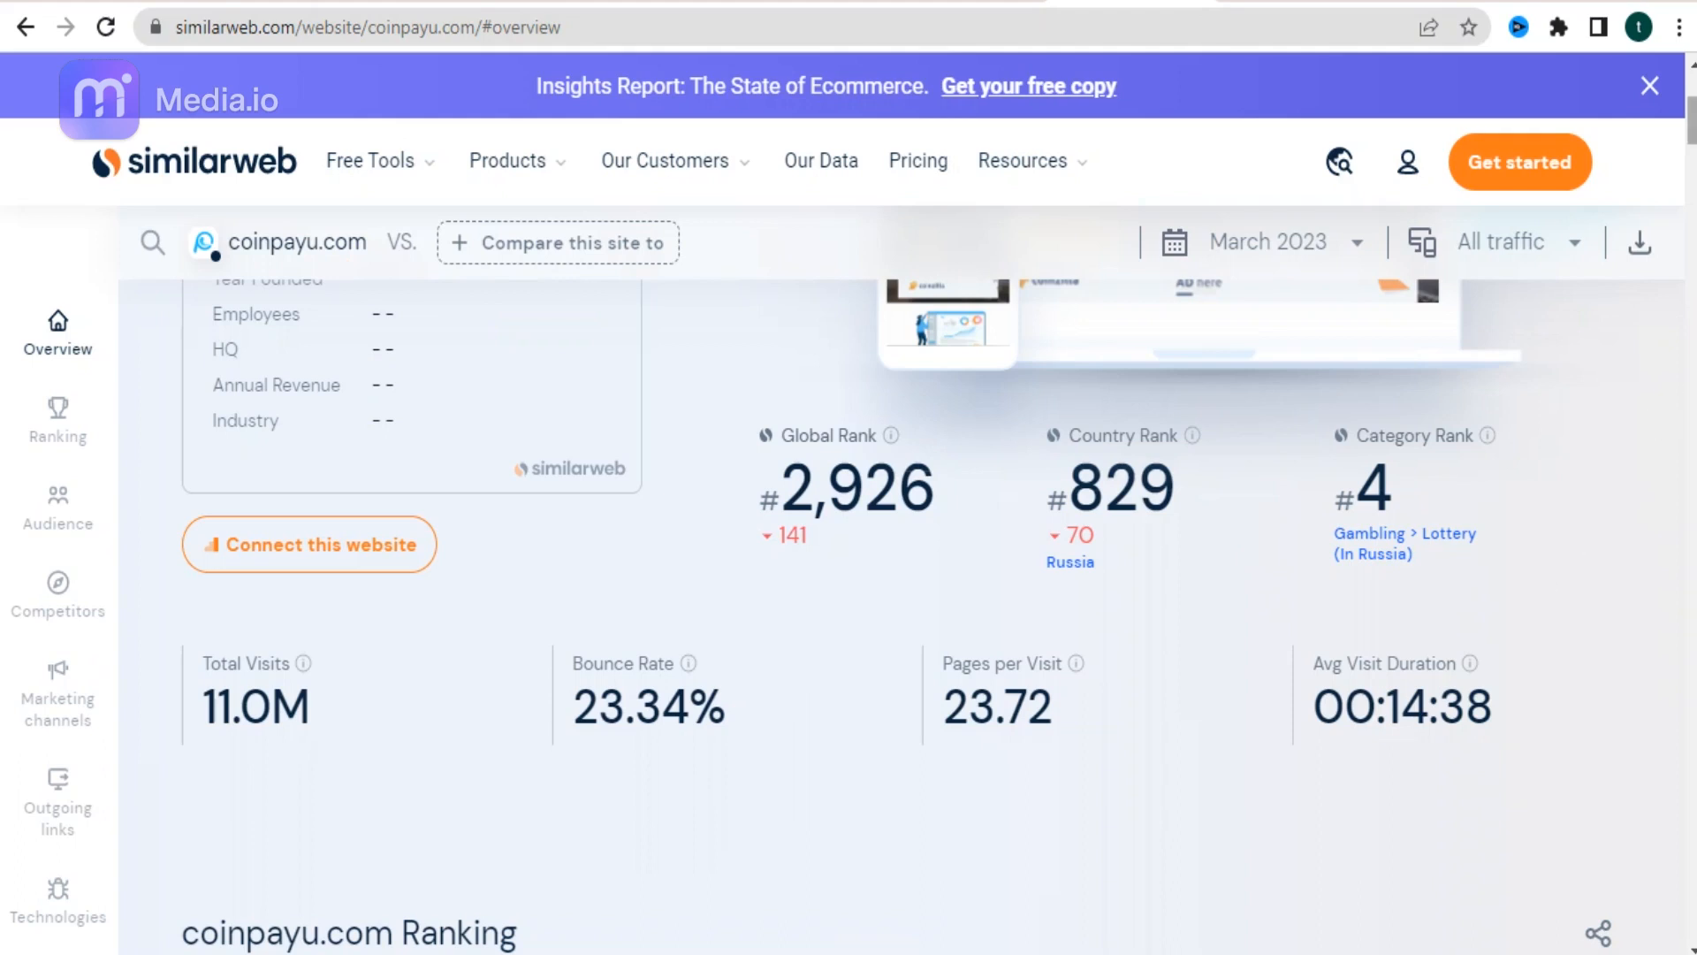
scroll(883, 530, "down", 1)
scroll(884, 530, "down", 1)
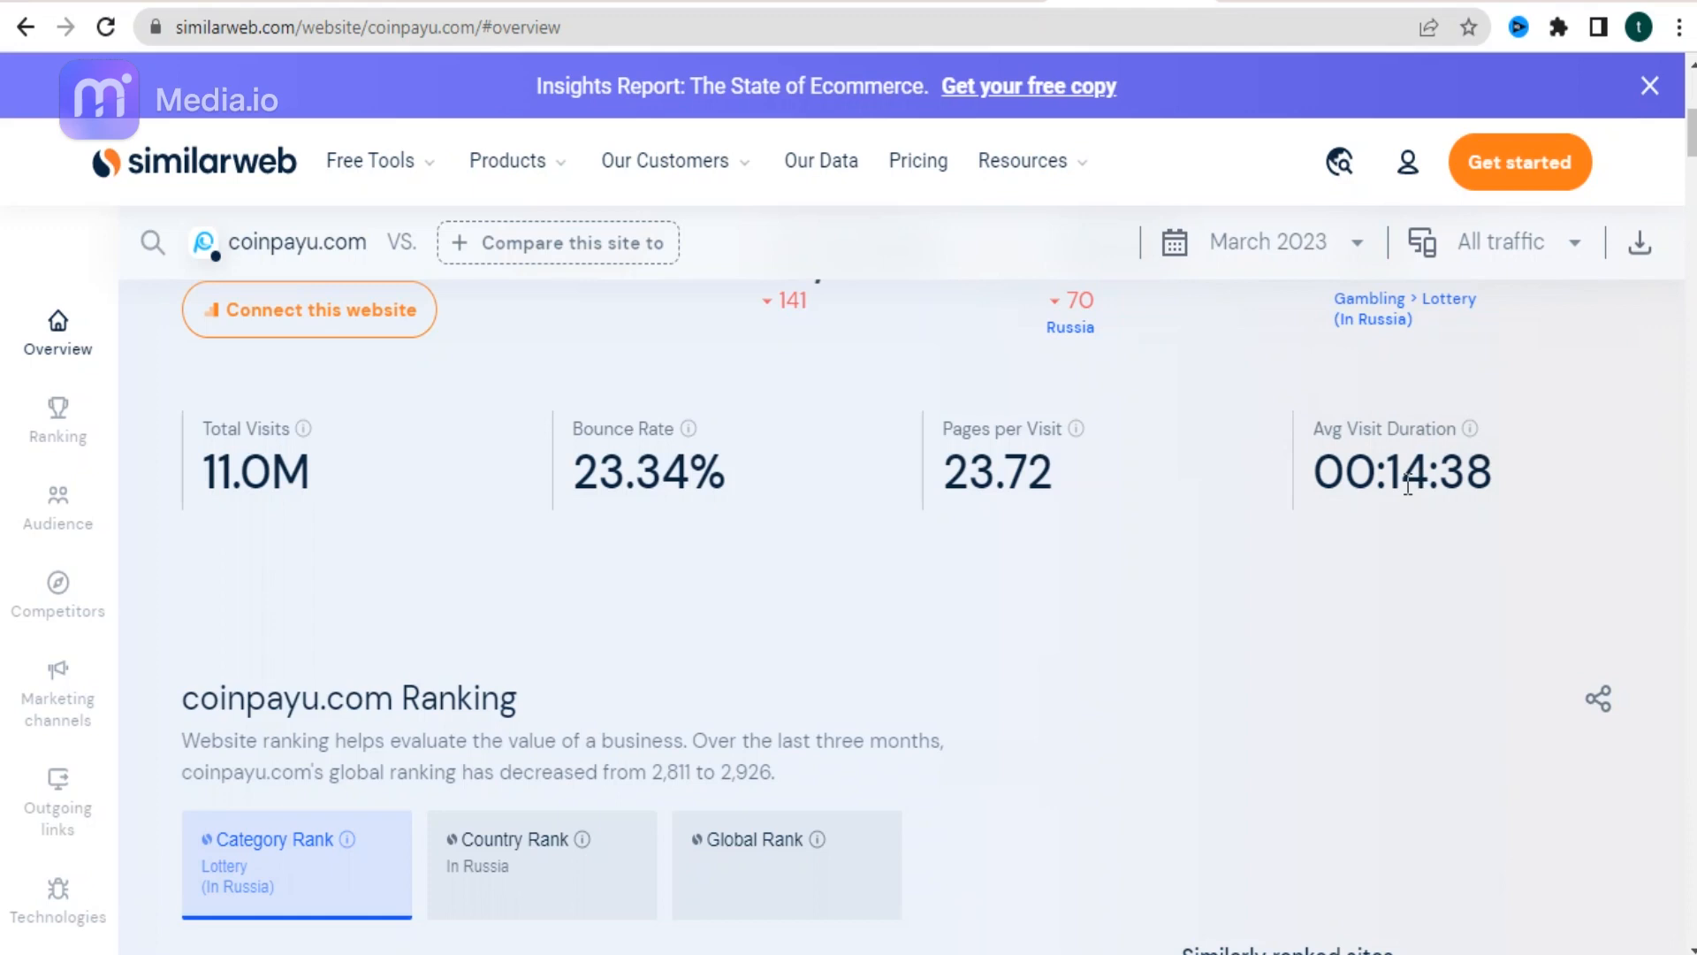
scroll(902, 618, "up", 1)
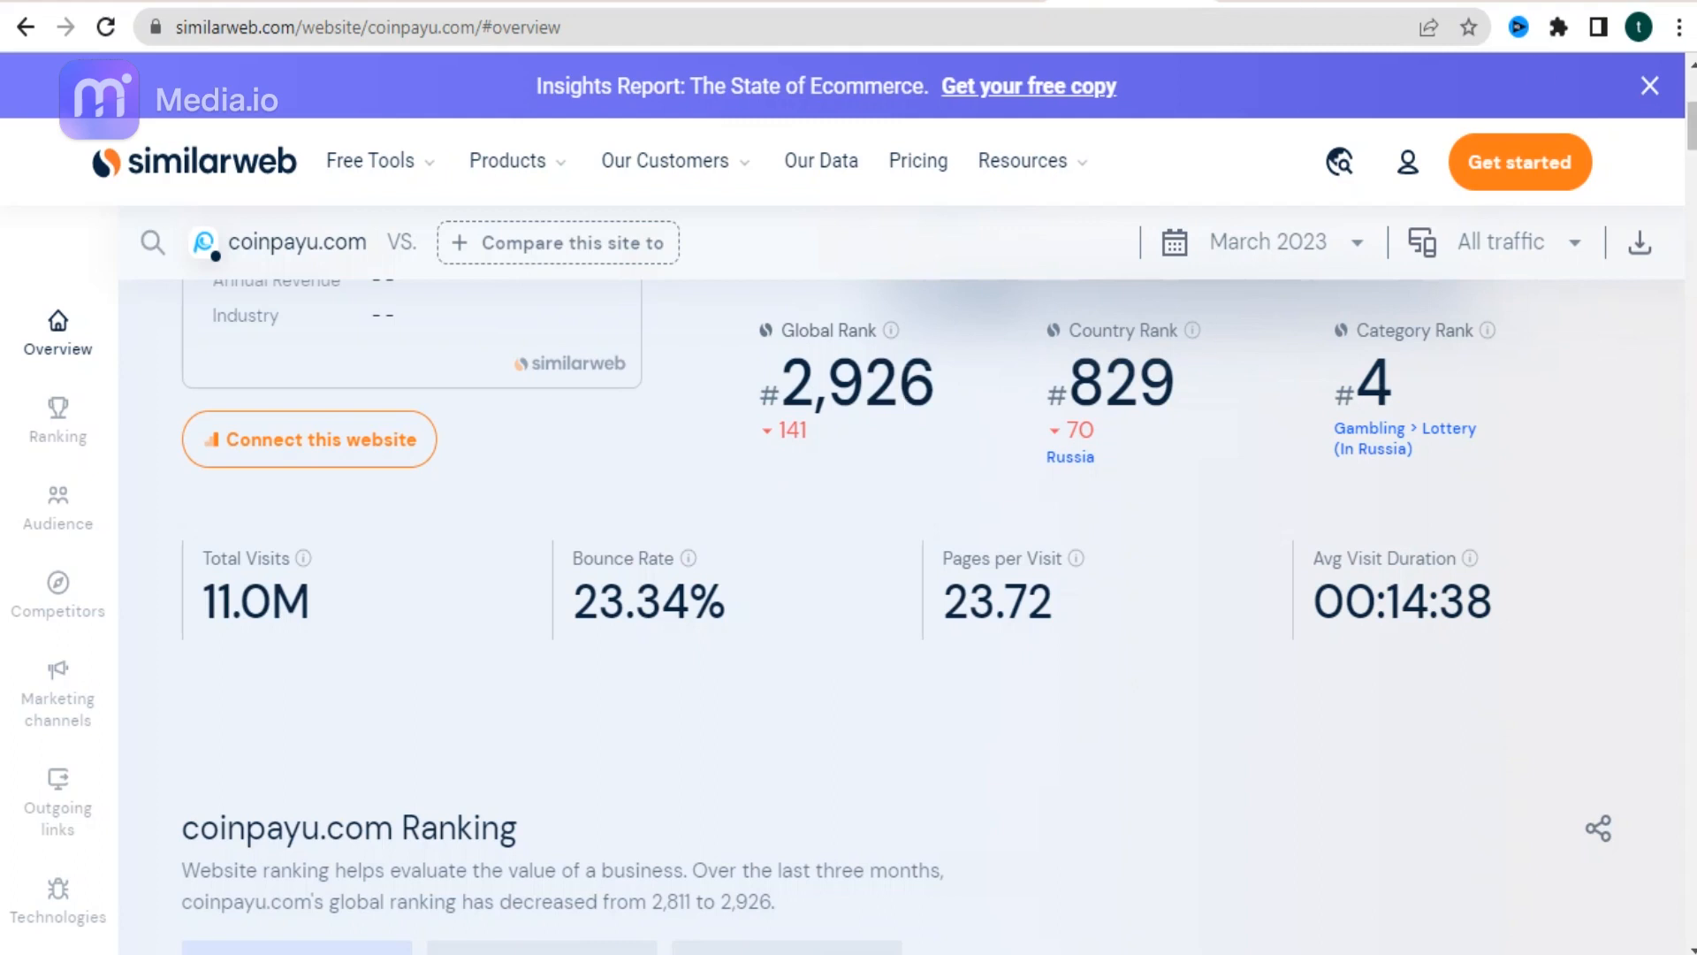
Step: Switch to the coinpayu.com homepage and view its statistics: 4,560,767 users and 1,683,816 payments
left_click(1299, 2)
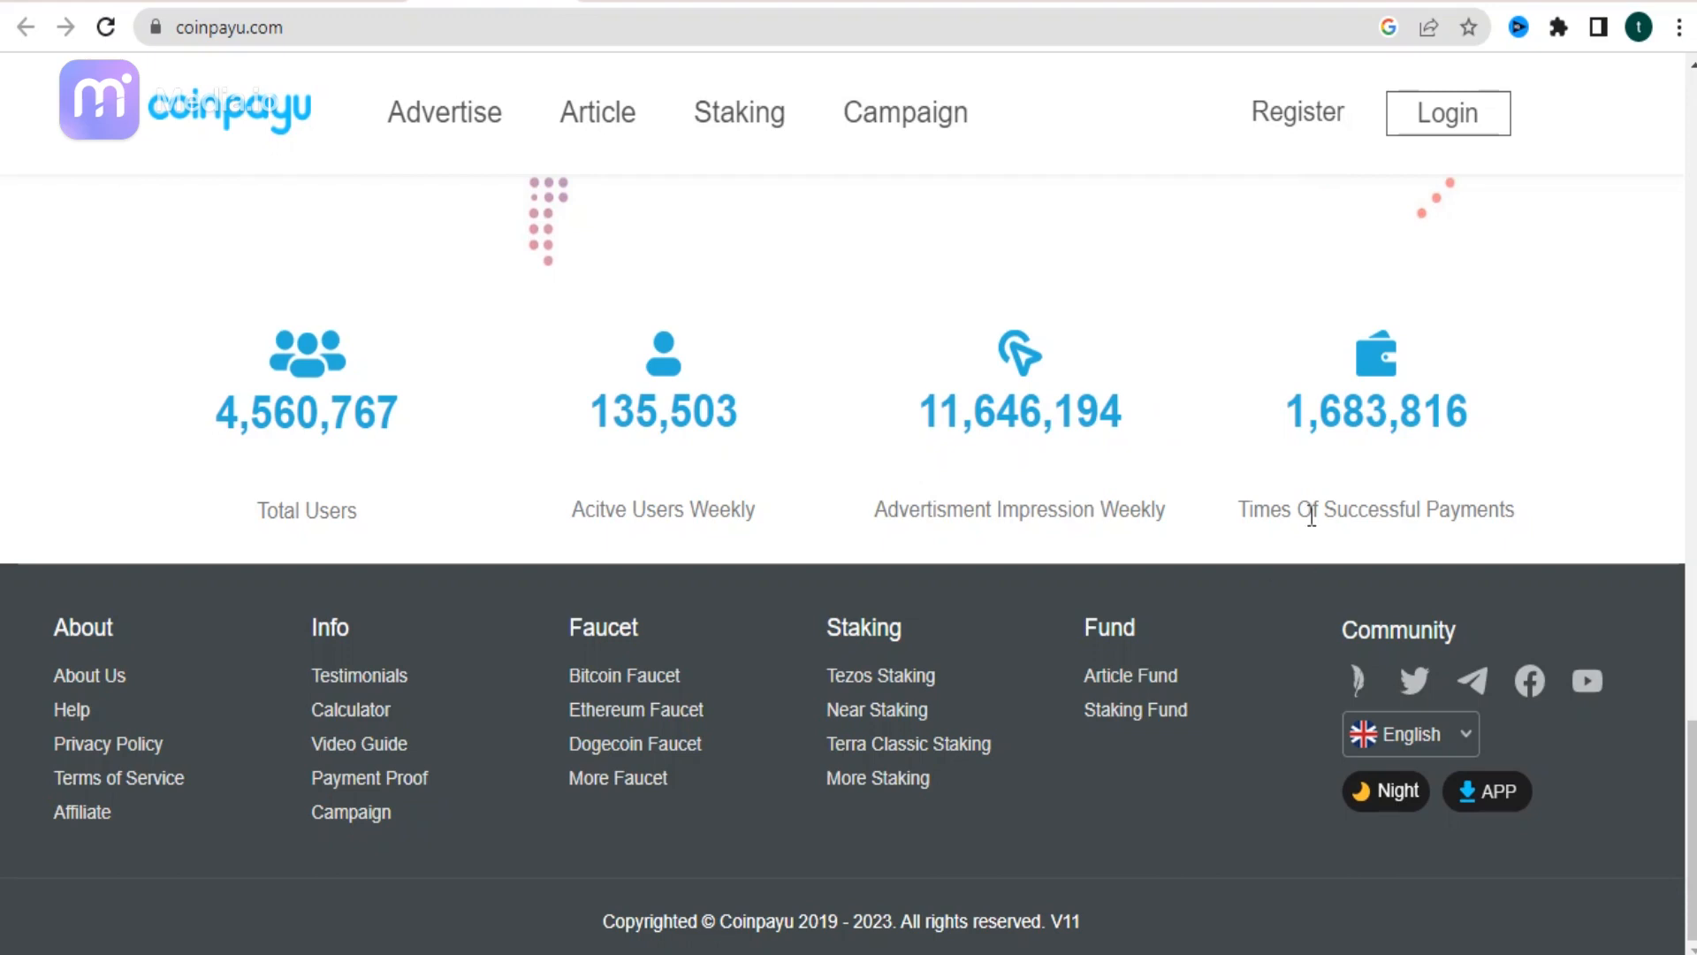
Step: Highlight the 1,683,816 successful payments figure, then scroll up to the 4.9-rated reviews section
scroll(1688, 830, "up", 1)
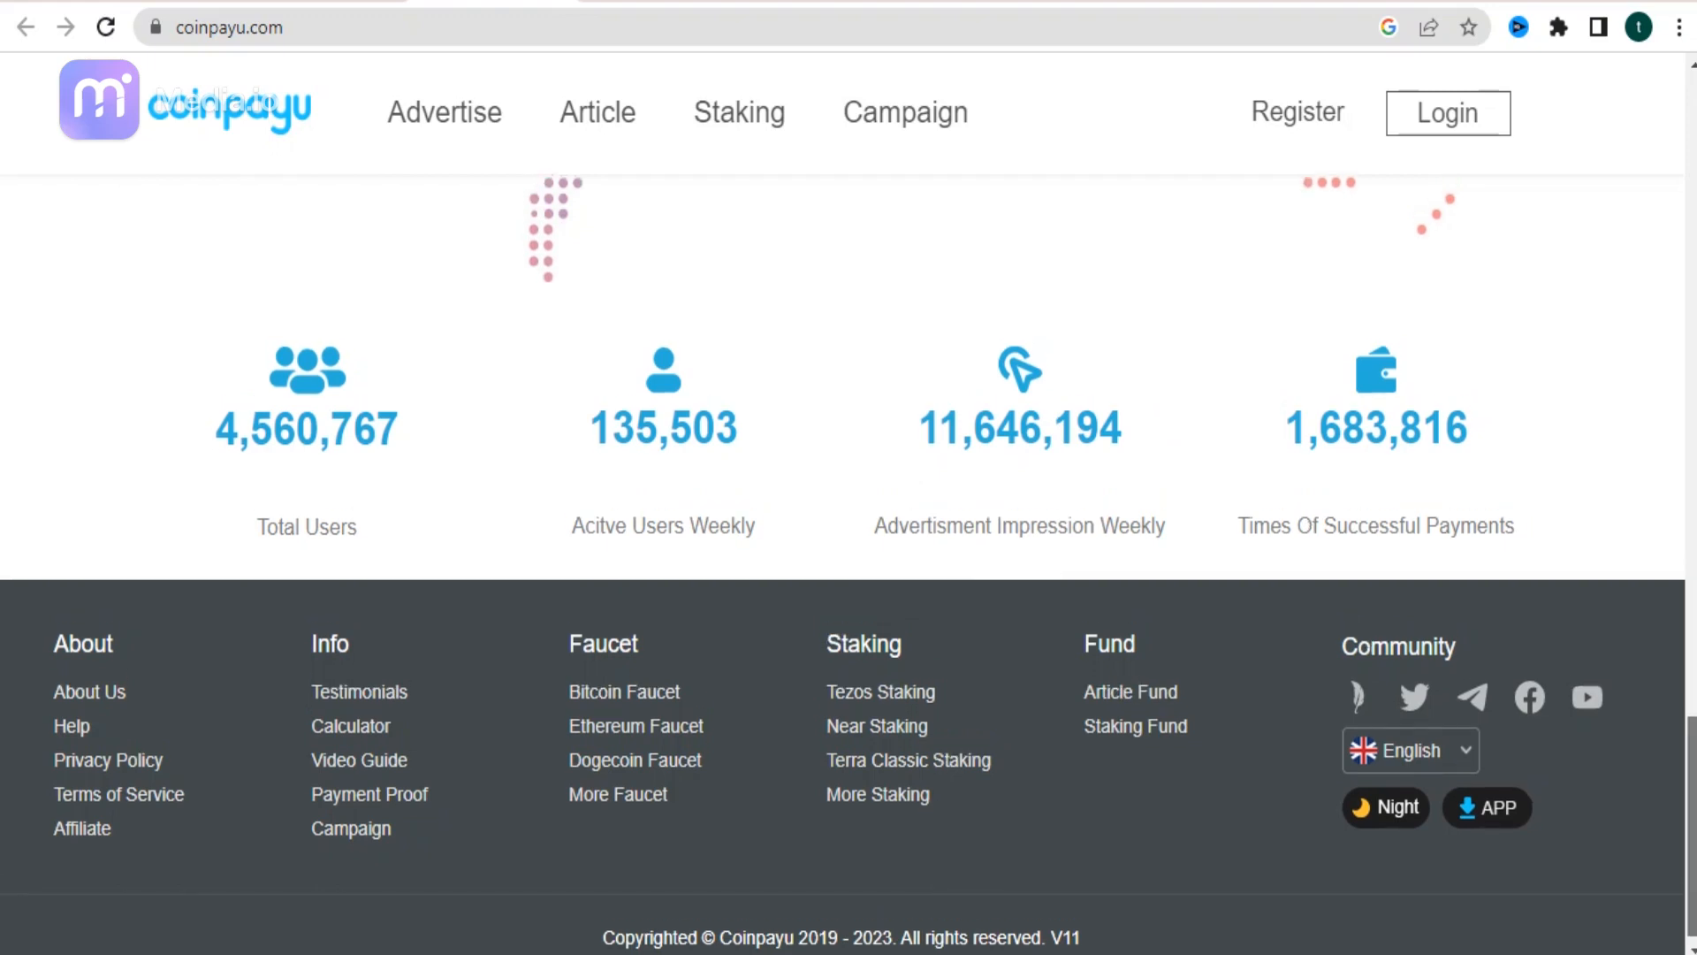
scroll(1363, 638, "up", 1)
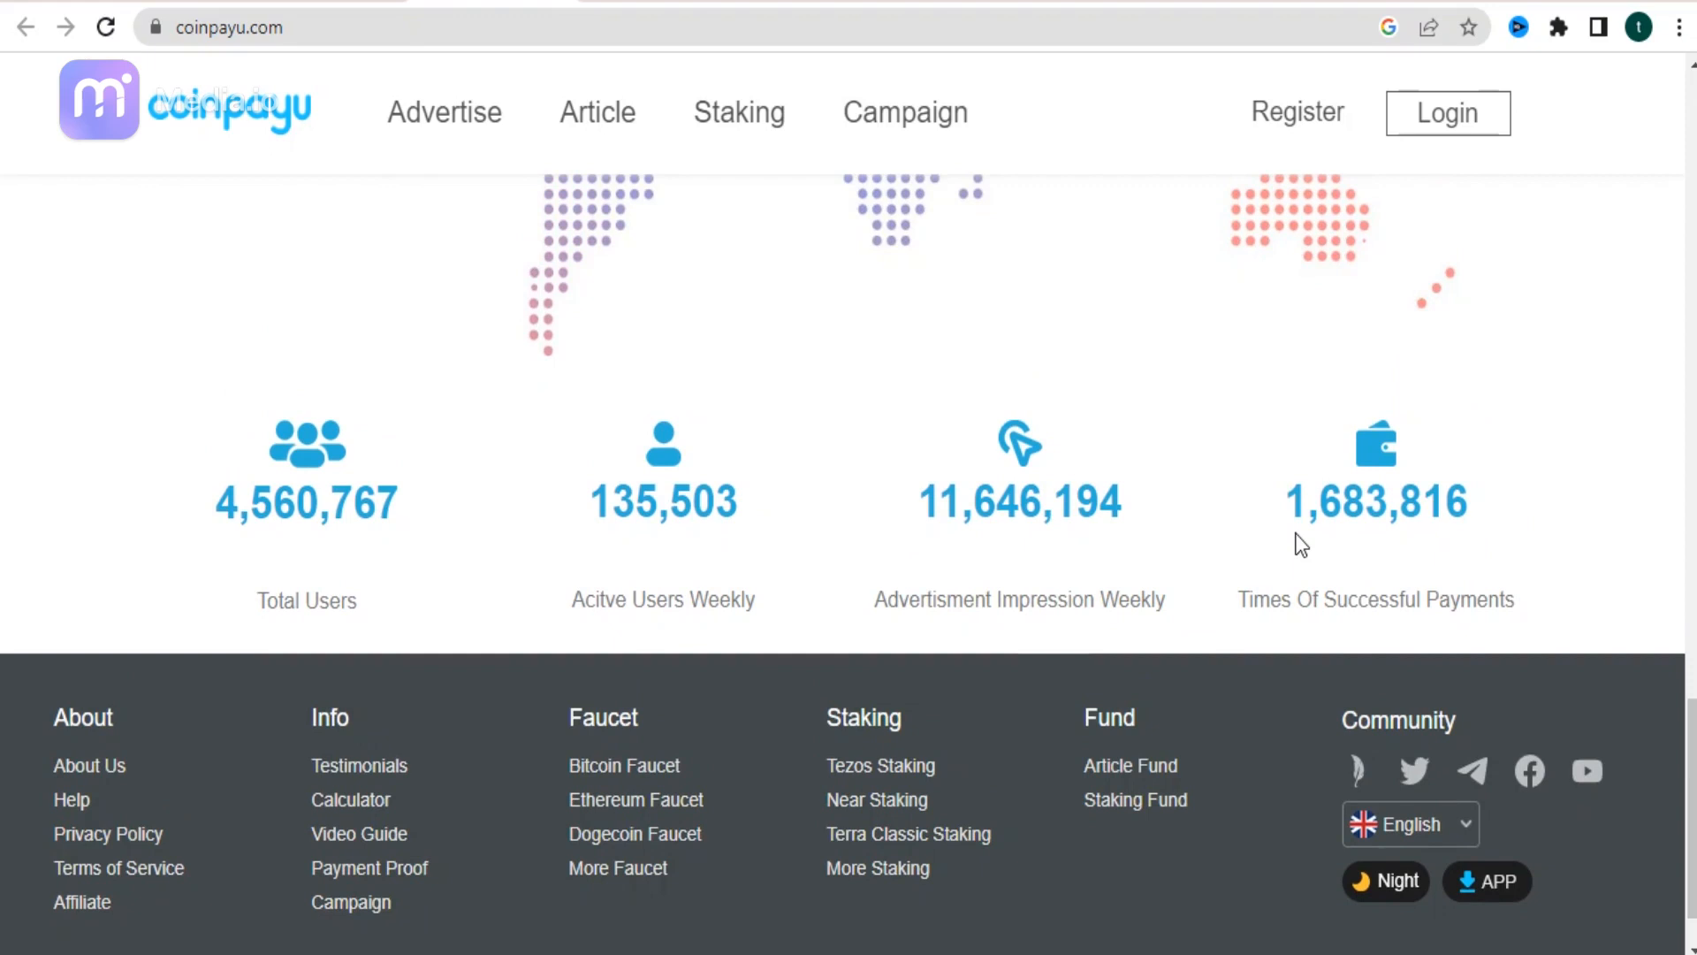
left_click(1295, 533)
left_click_drag(1312, 510, 1491, 515)
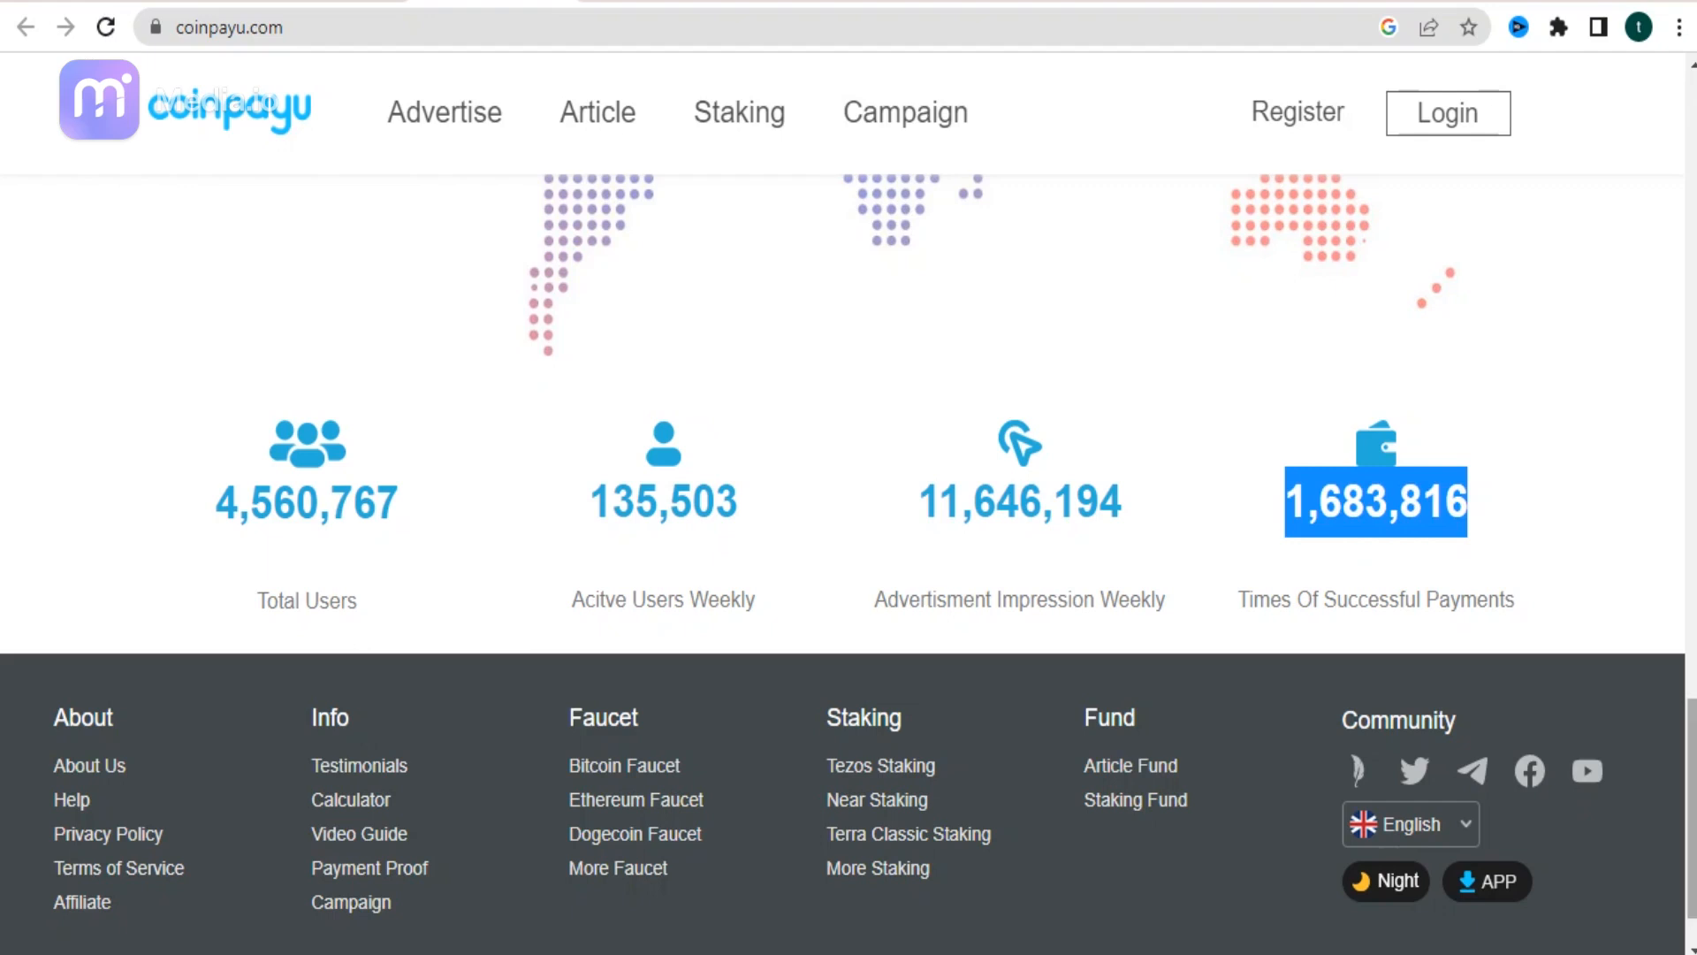
left_click(1417, 501)
left_click_drag(1693, 726, 1692, 491)
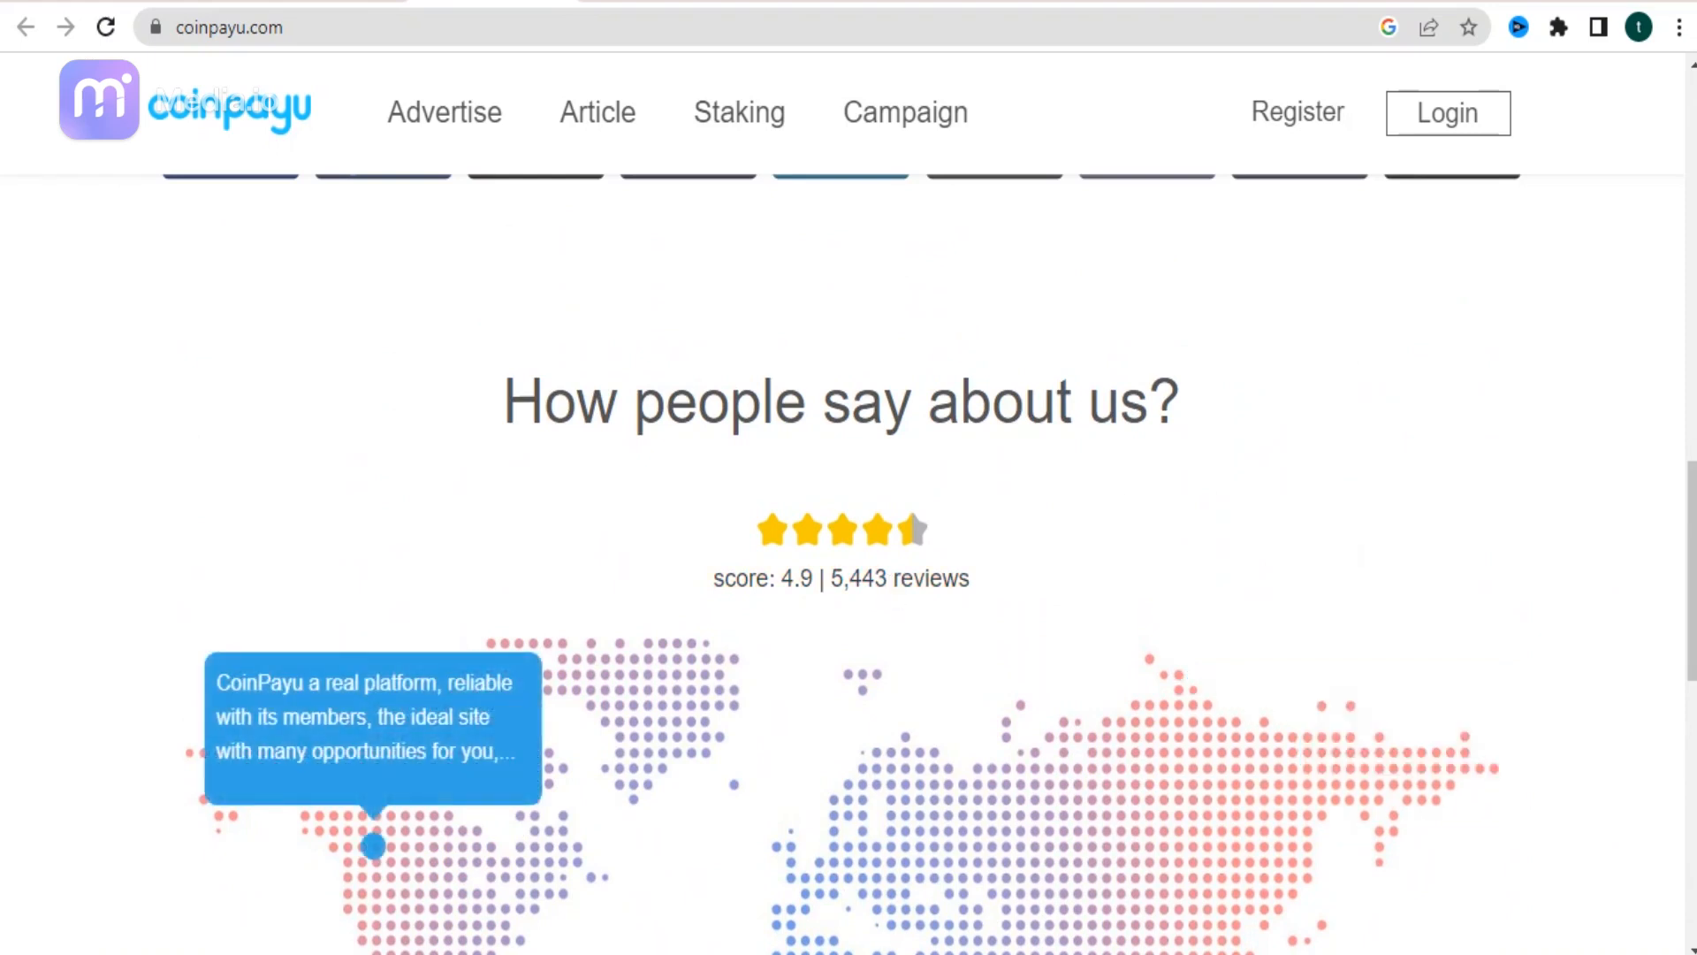
Step: Scroll to the top of the homepage and open the Payment Proof page of Payeer payouts
scroll(849, 566, "up", 4)
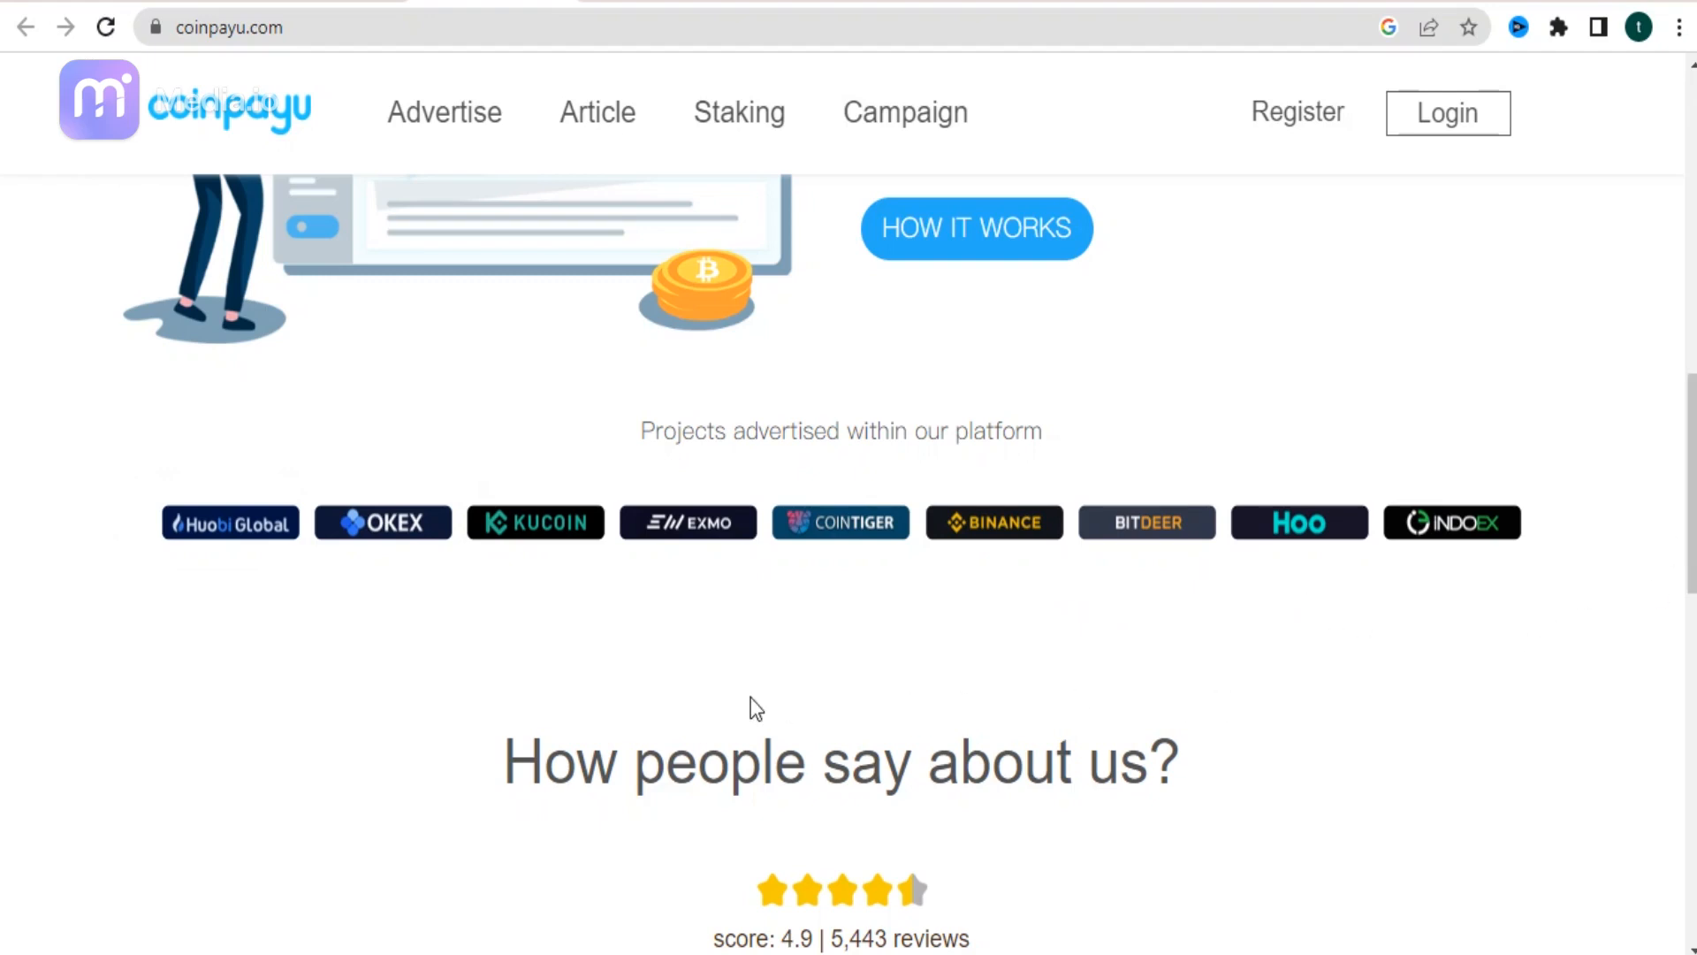
left_click_drag(1691, 557, 1692, 285)
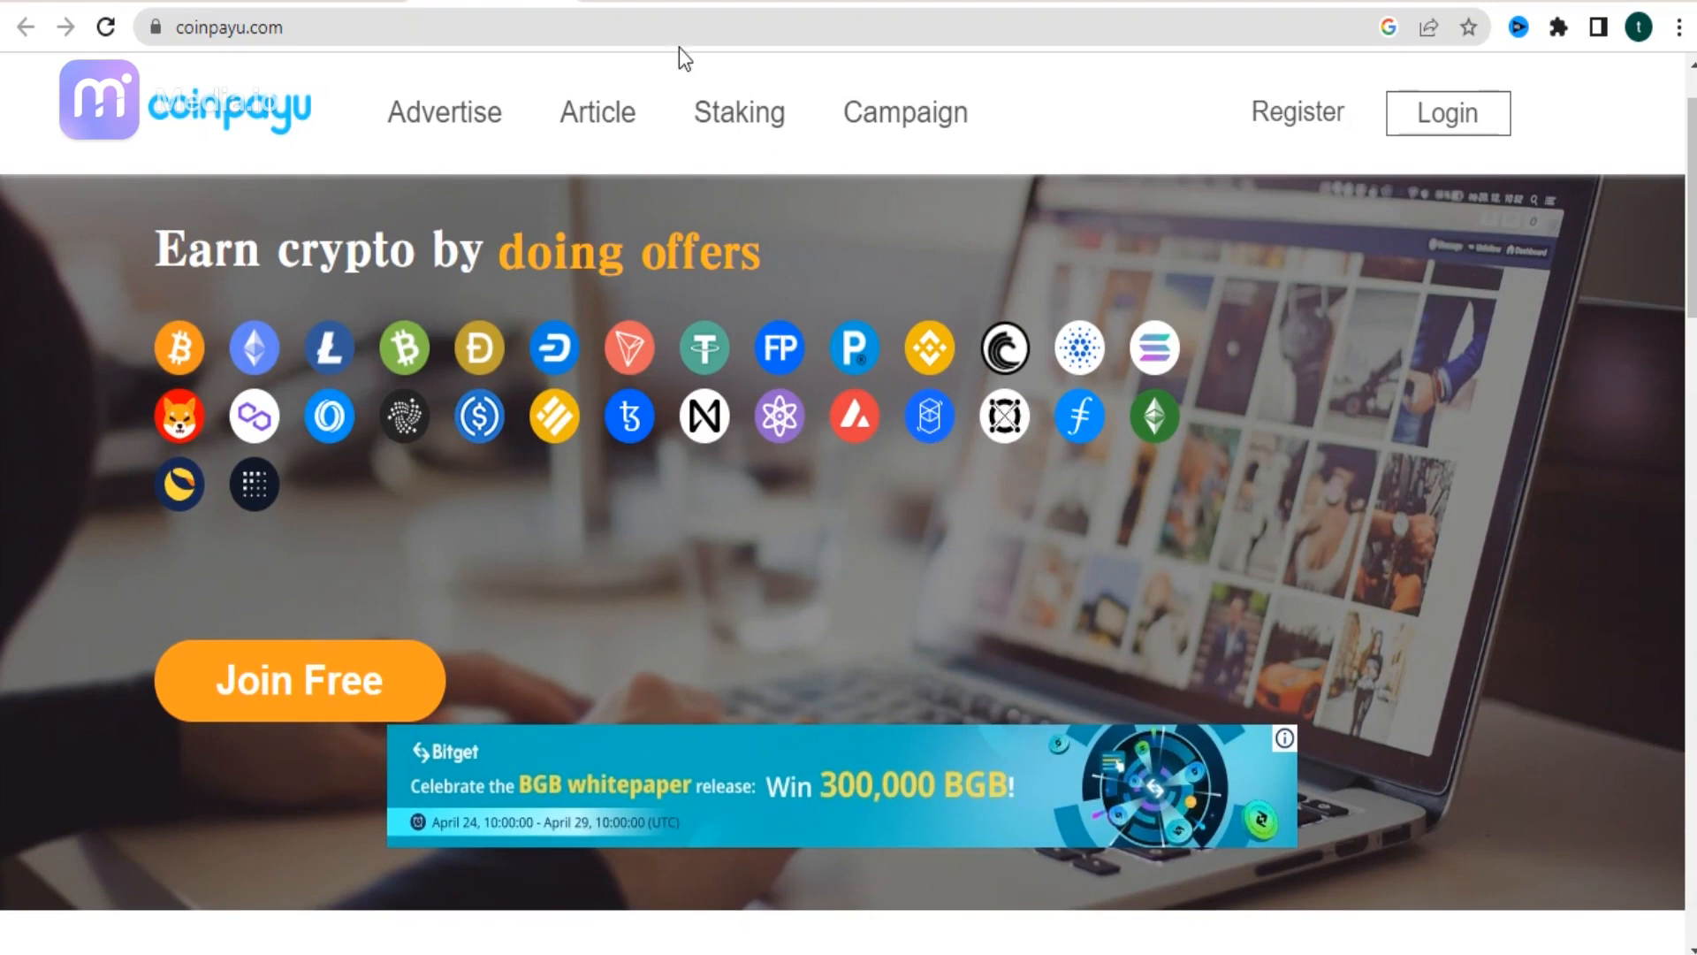
left_click(657, 1)
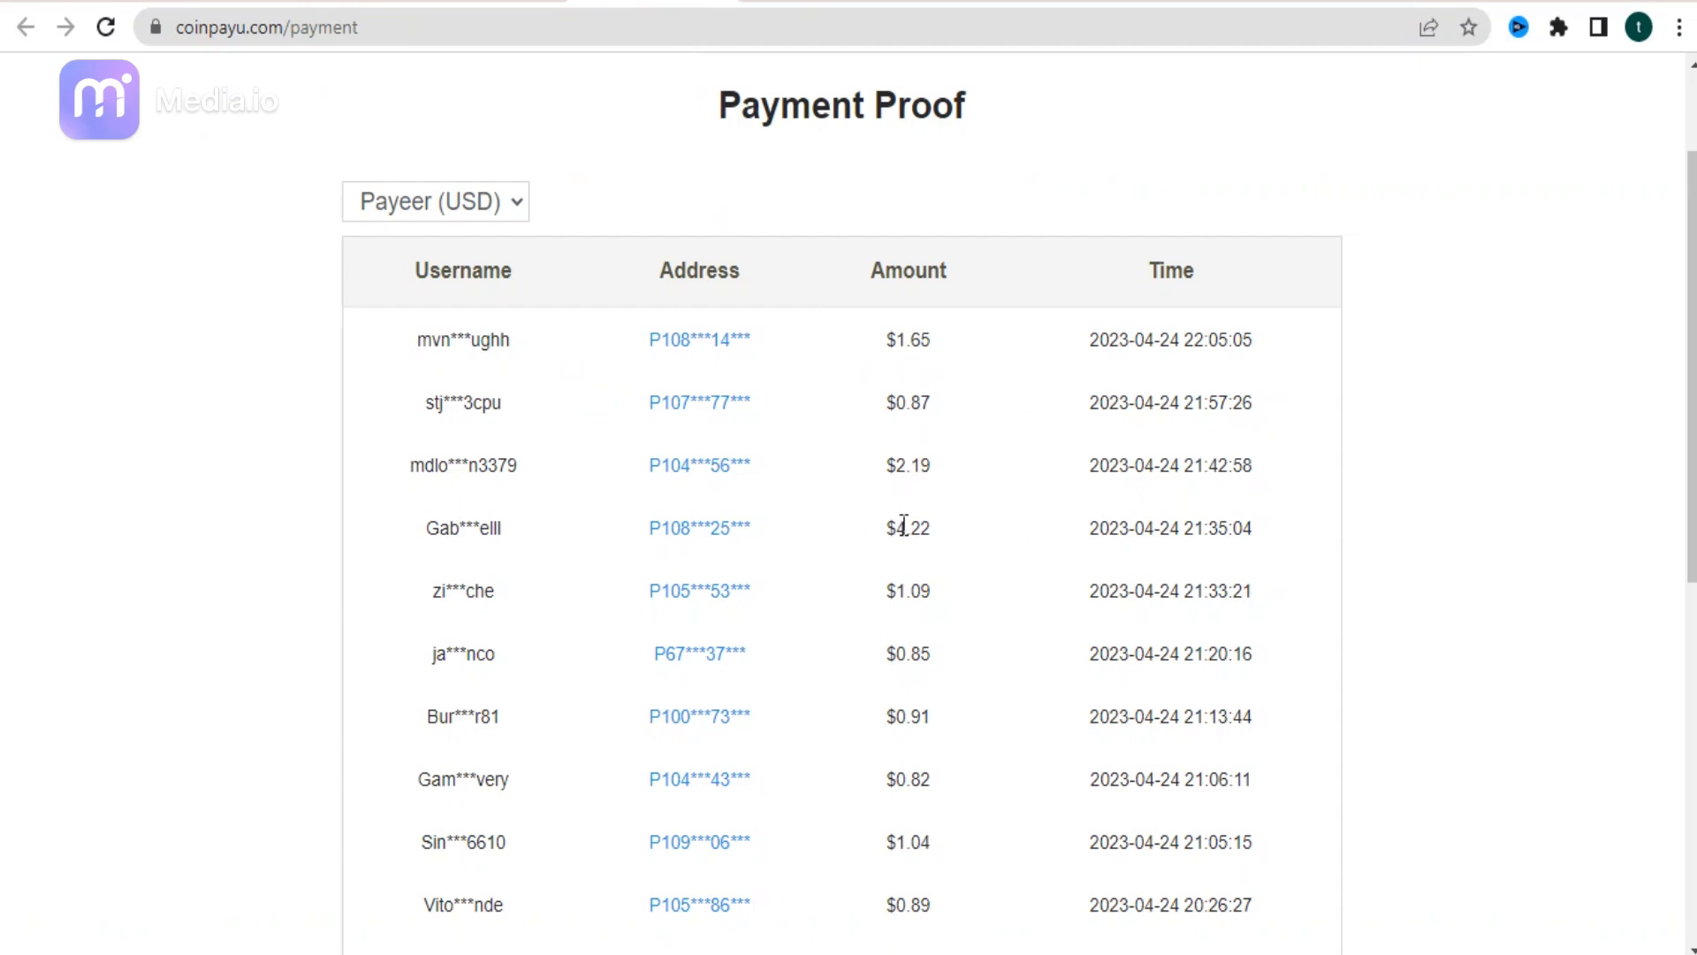
Step: Page through the Payment Proof table to pages 3 and 4 of payout records
scroll(1691, 371, "down", 1)
scroll(1691, 371, "down", 5)
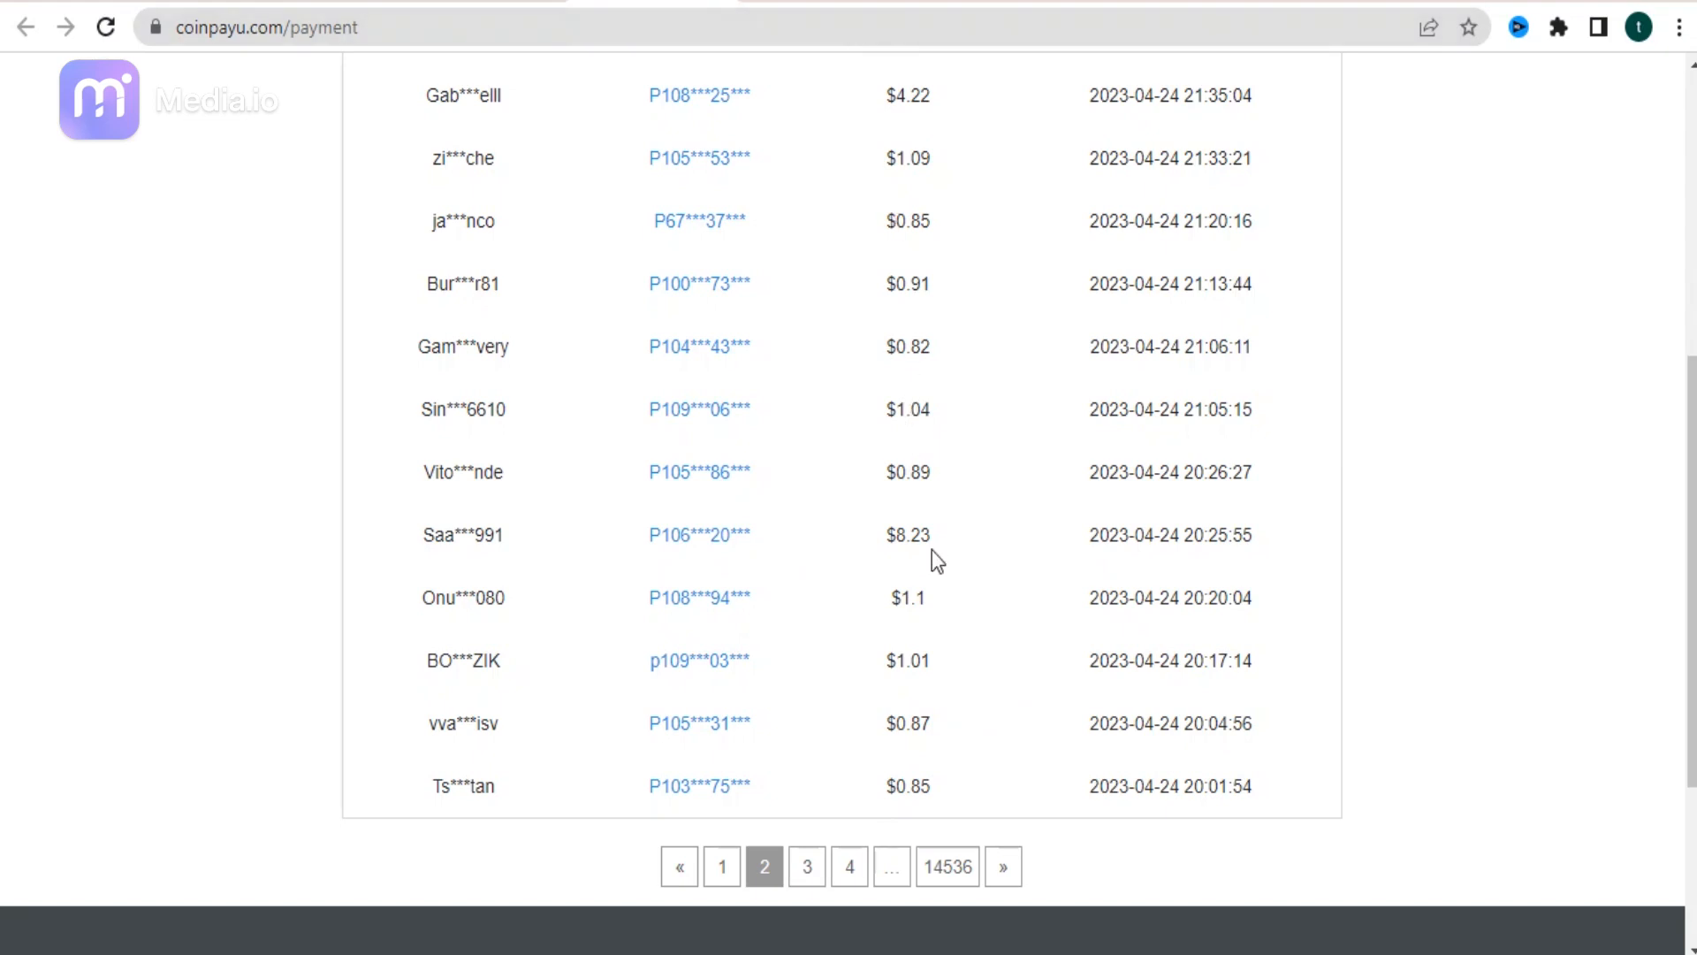
left_click(806, 867)
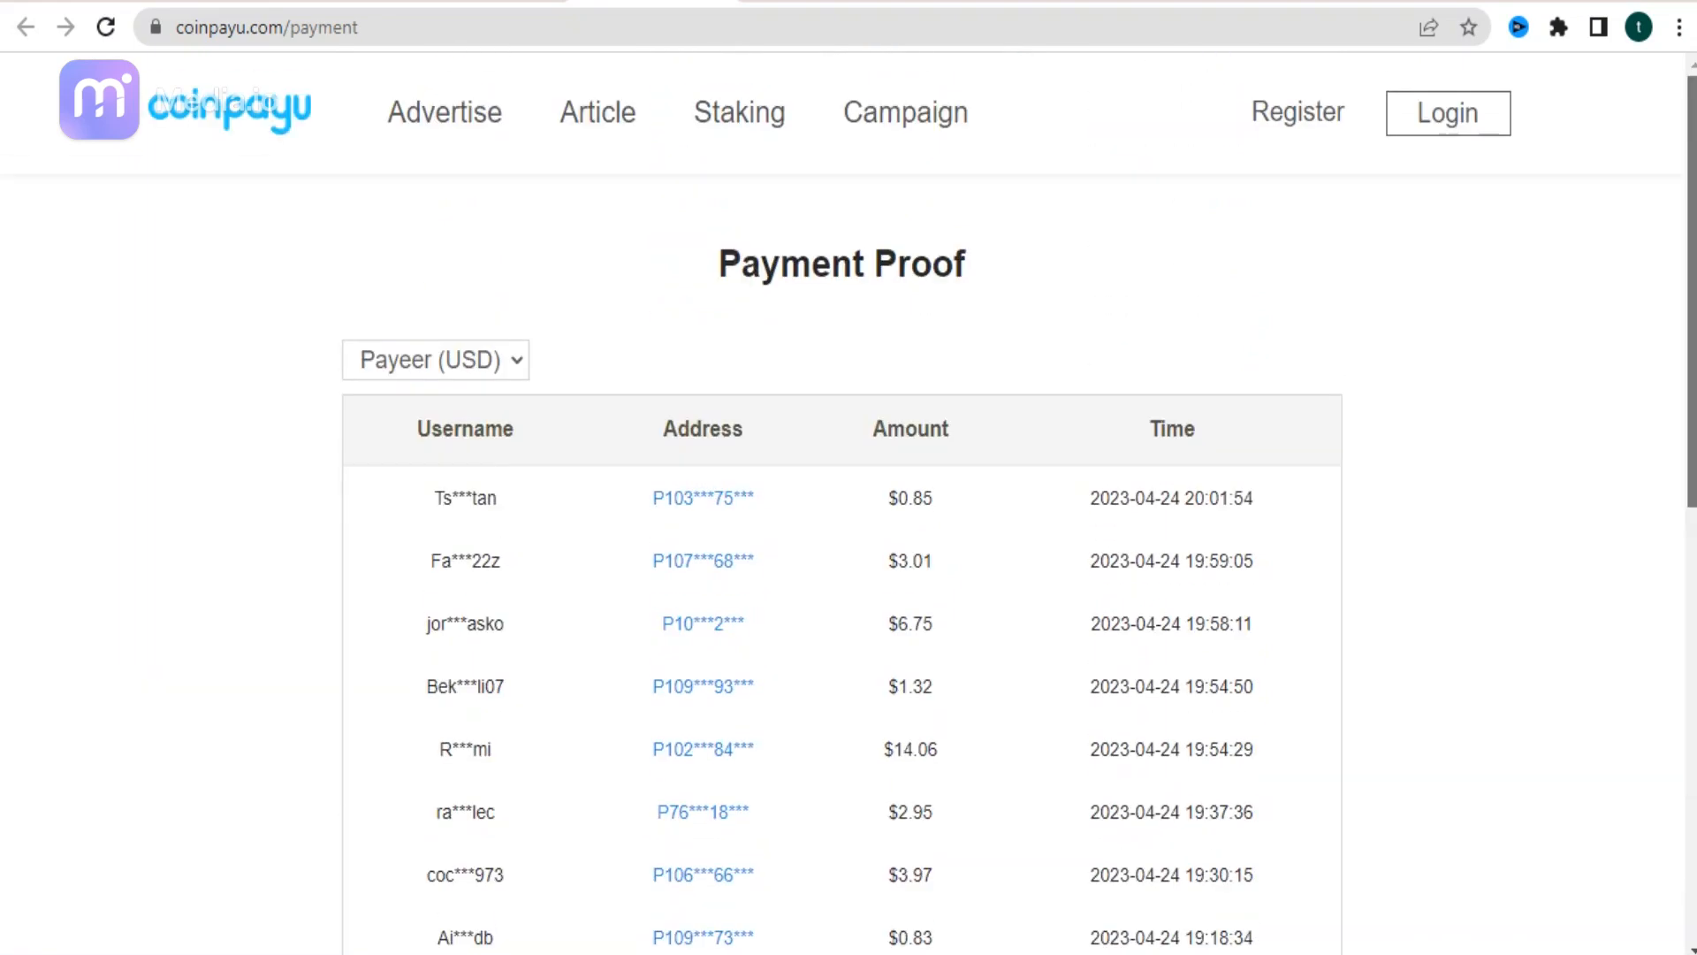
scroll(920, 500, "down", 3)
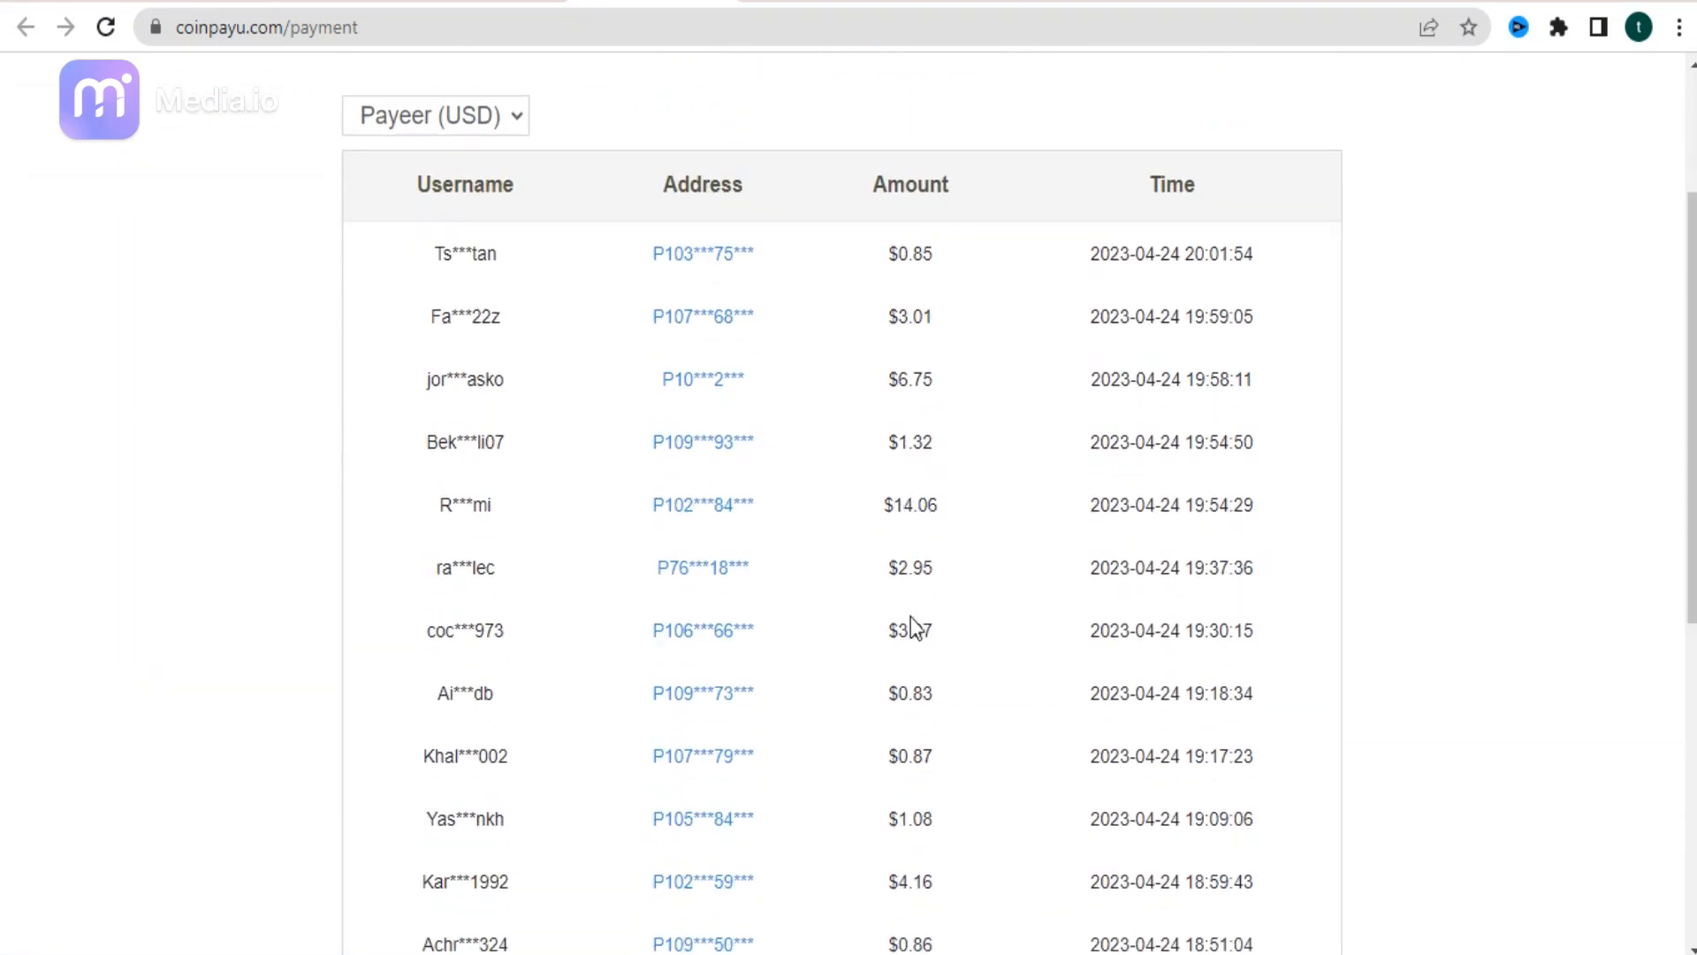
scroll(1332, 406, "down", 2)
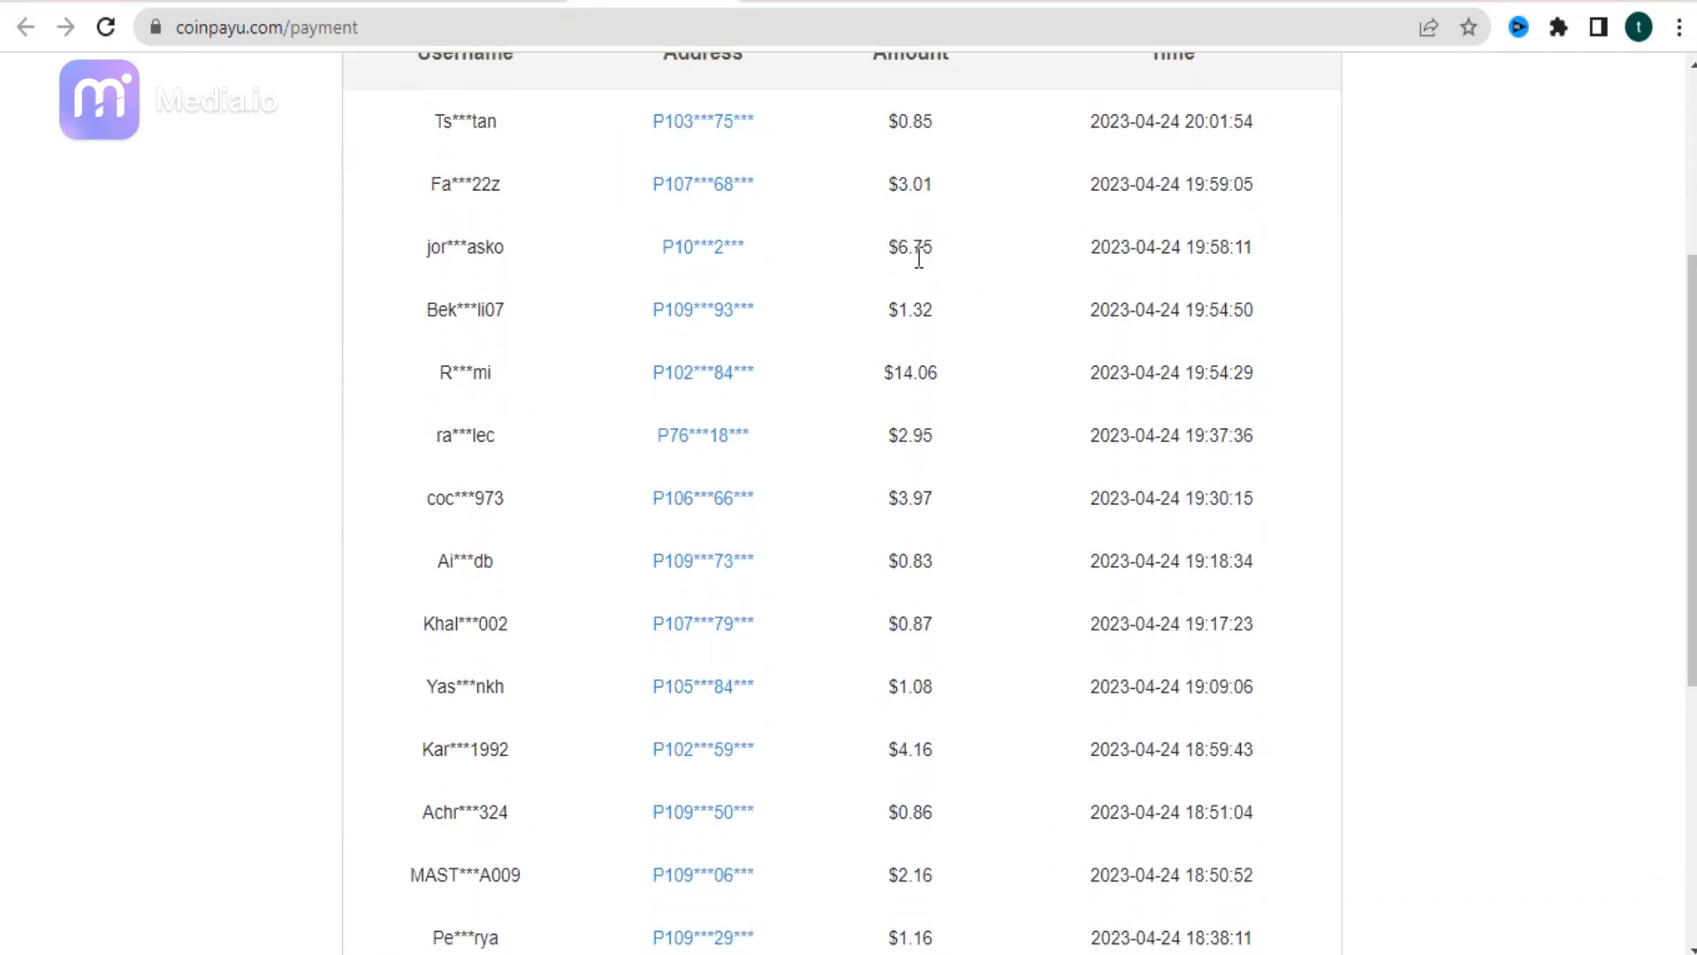
scroll(1692, 495, "down", 1)
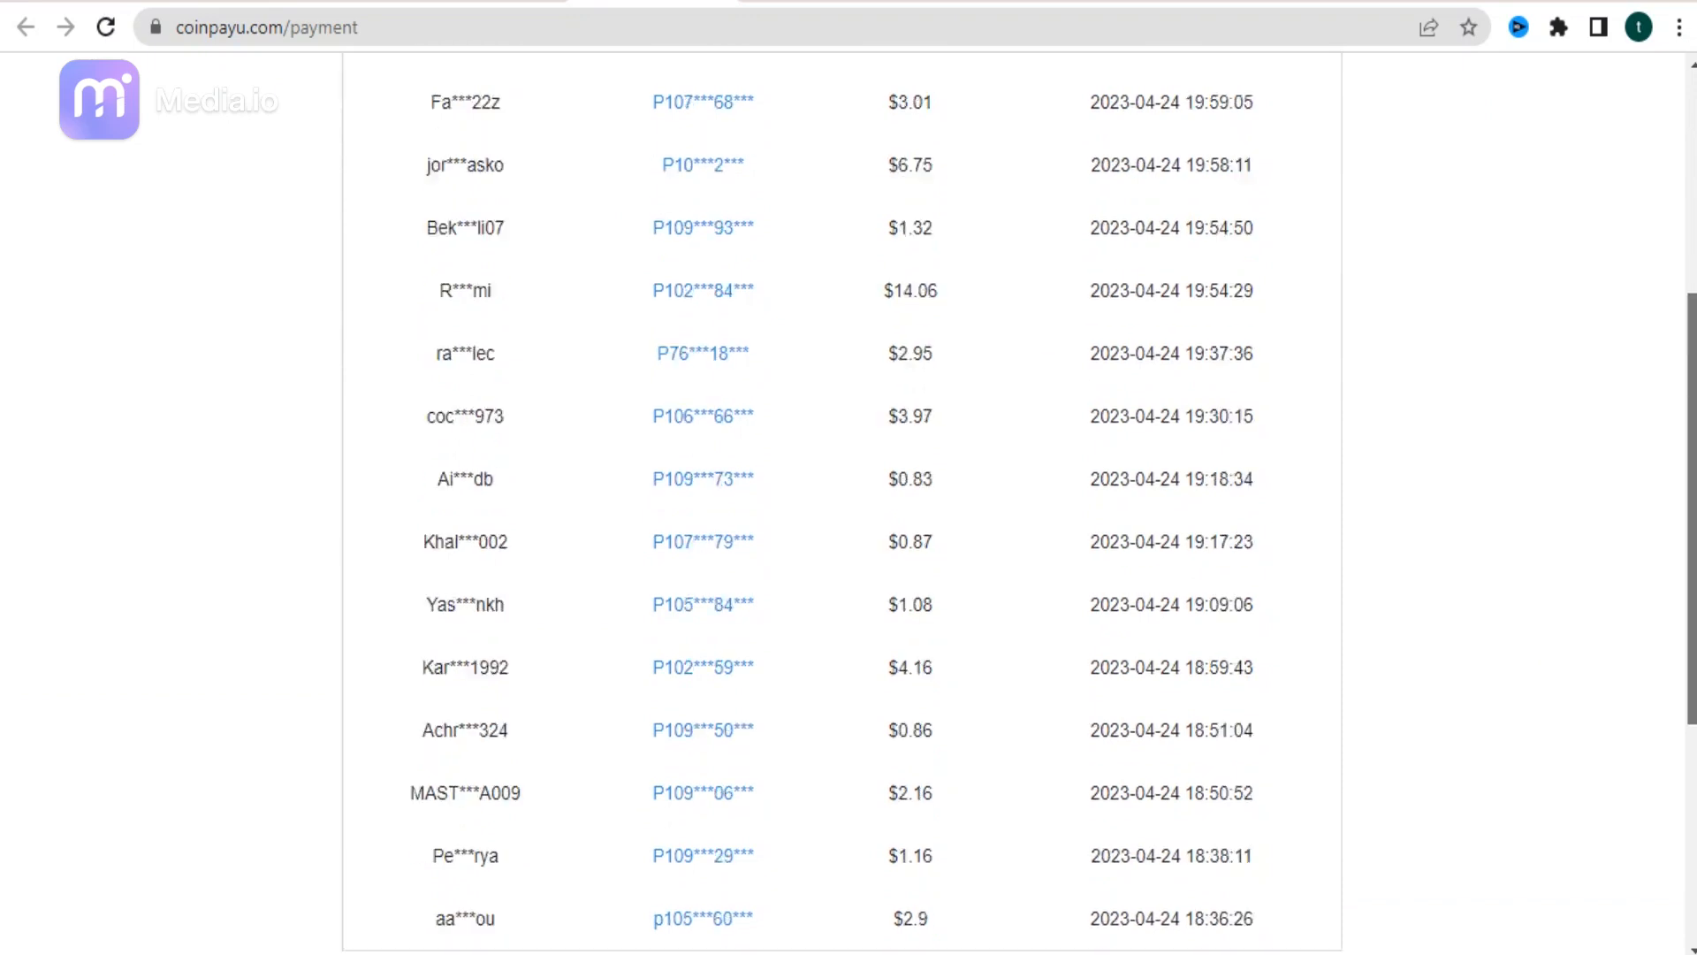
scroll(1692, 495, "down", 3)
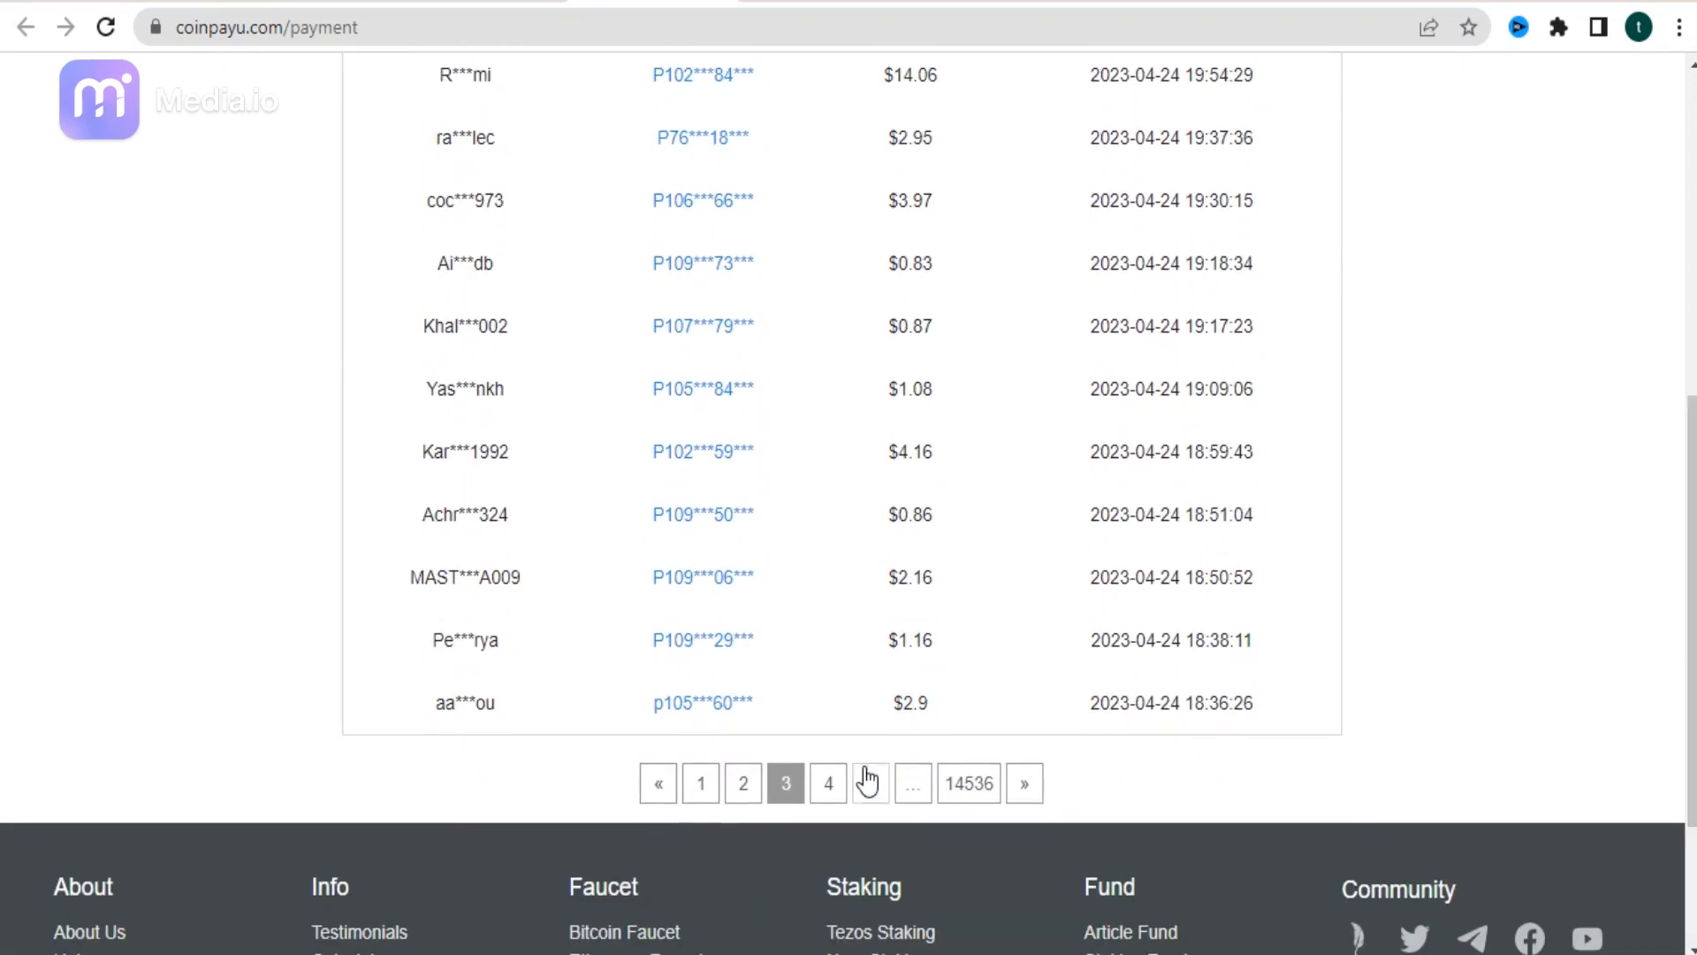
left_click(840, 785)
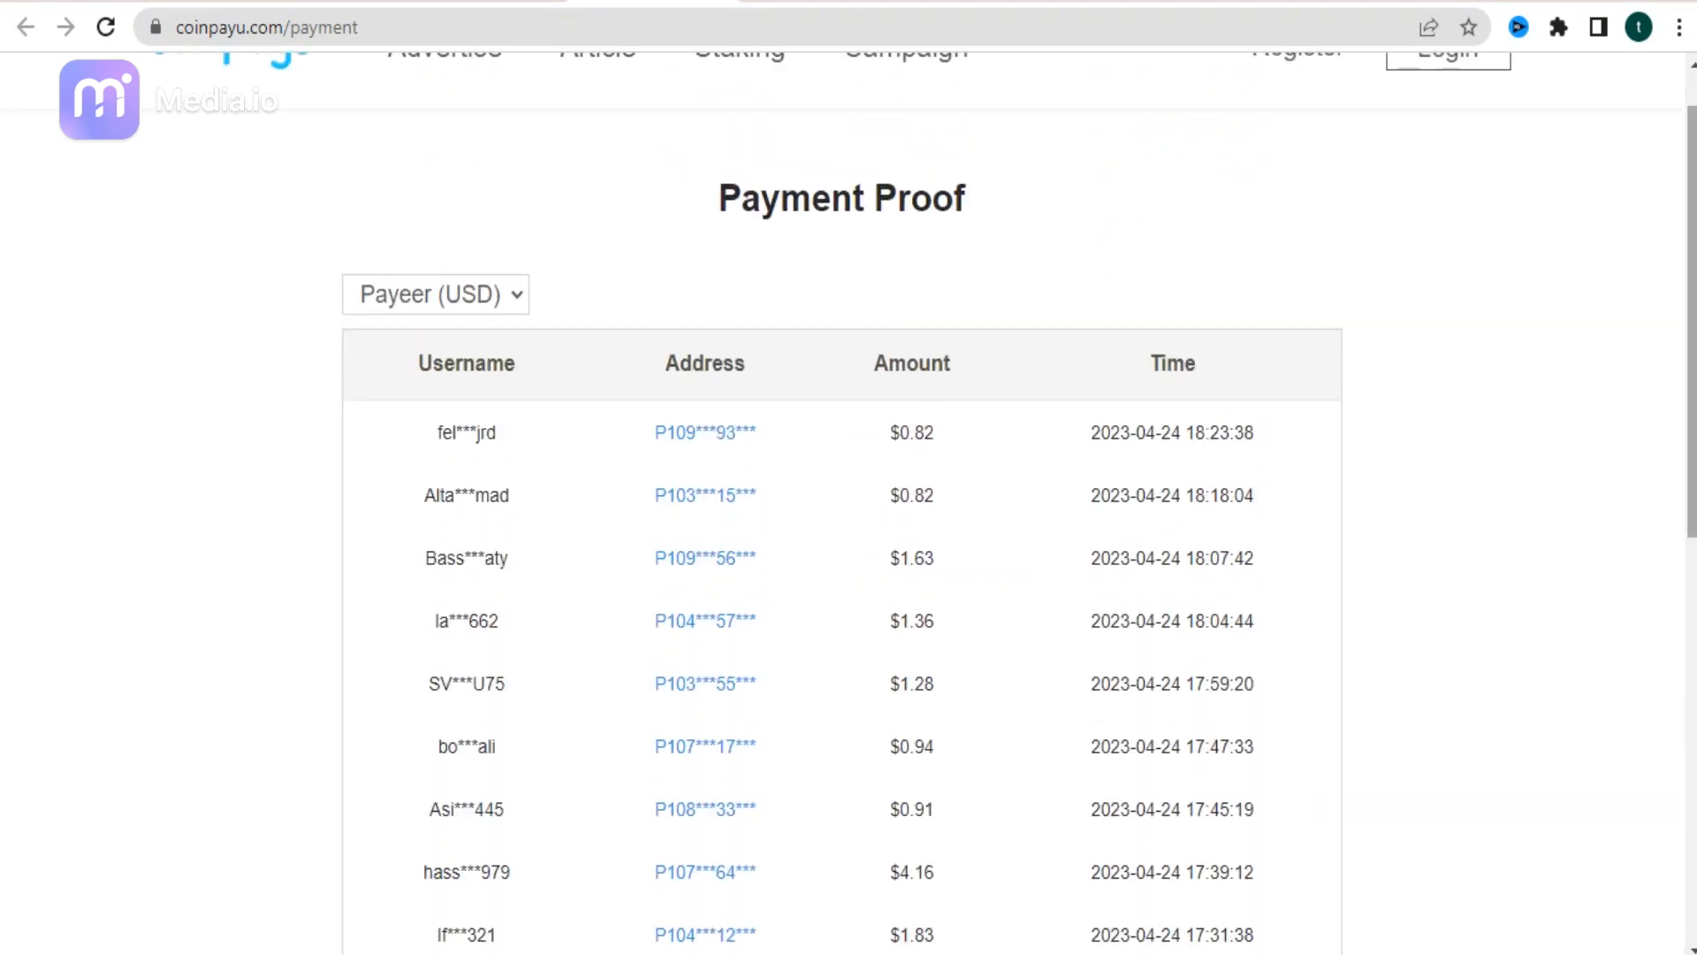
scroll(840, 495, "down", 7)
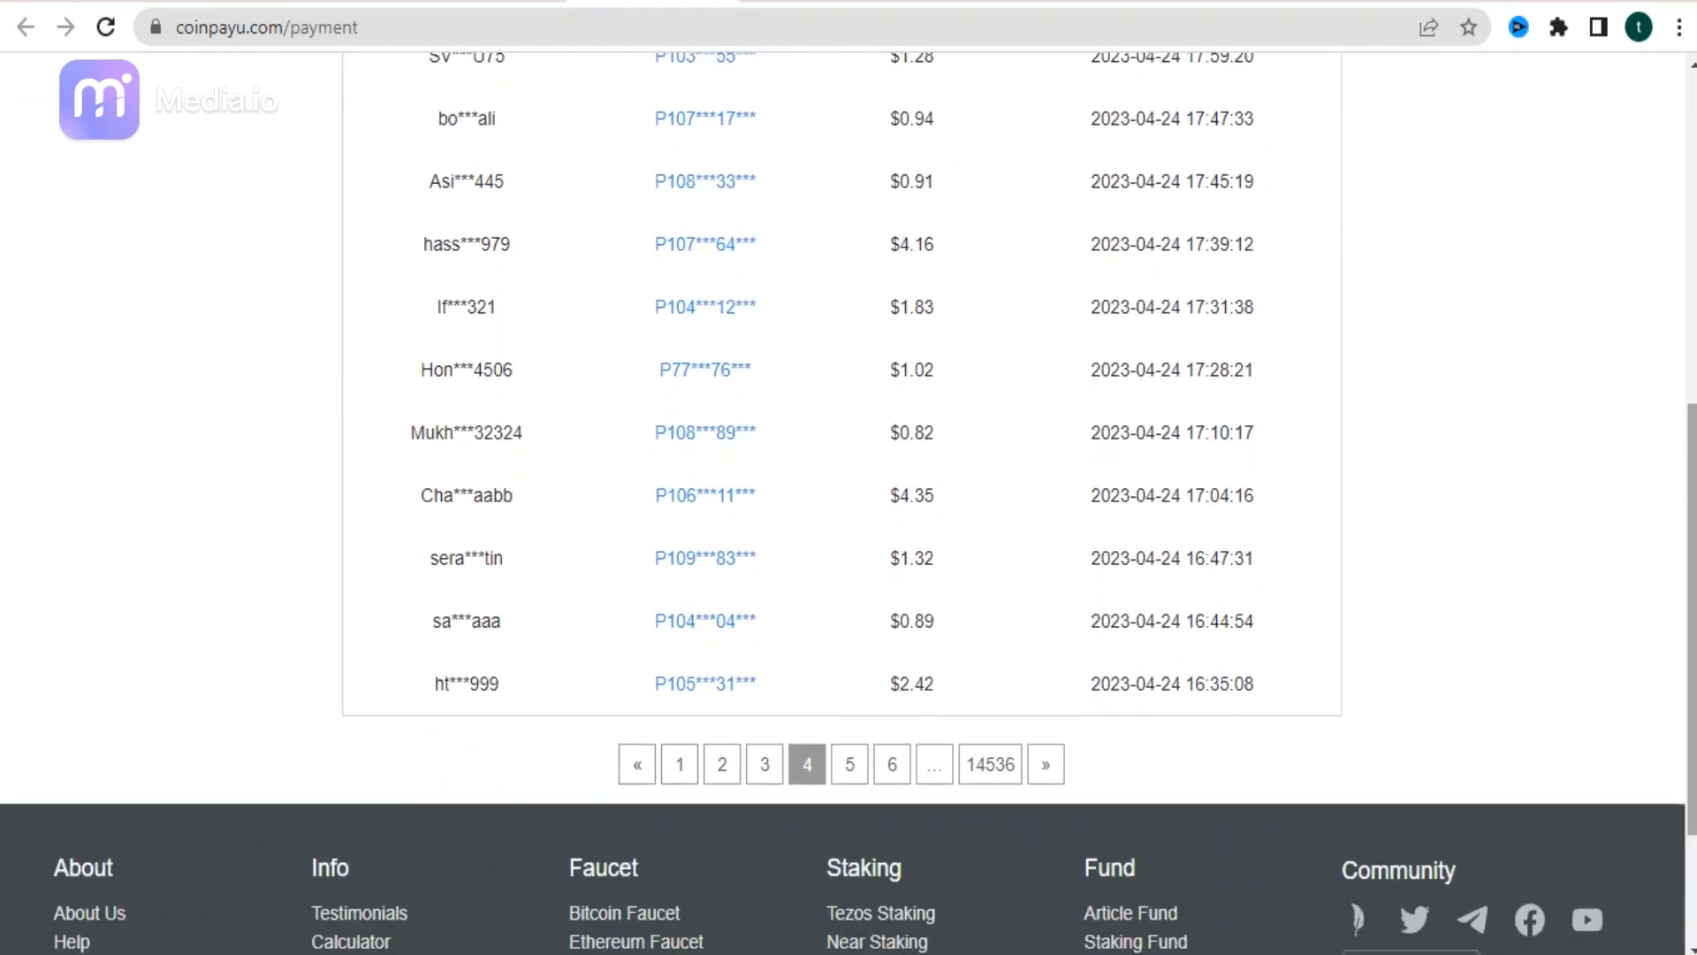
scroll(839, 495, "up", 4)
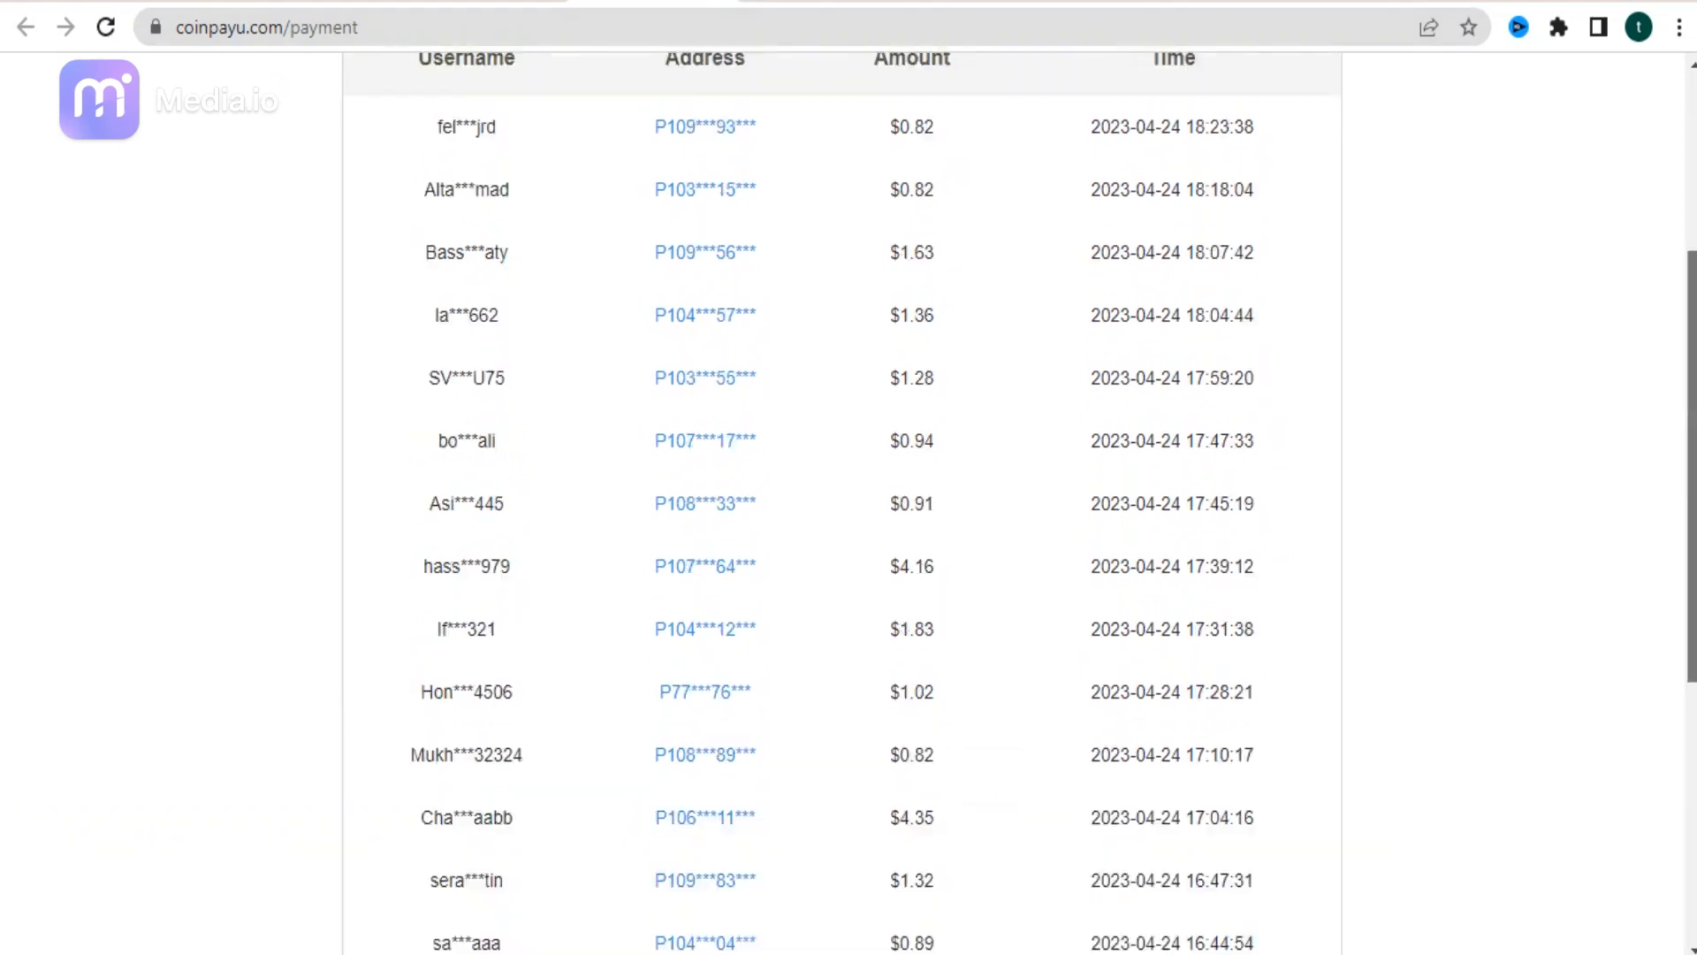
scroll(337, 626, "up", 5)
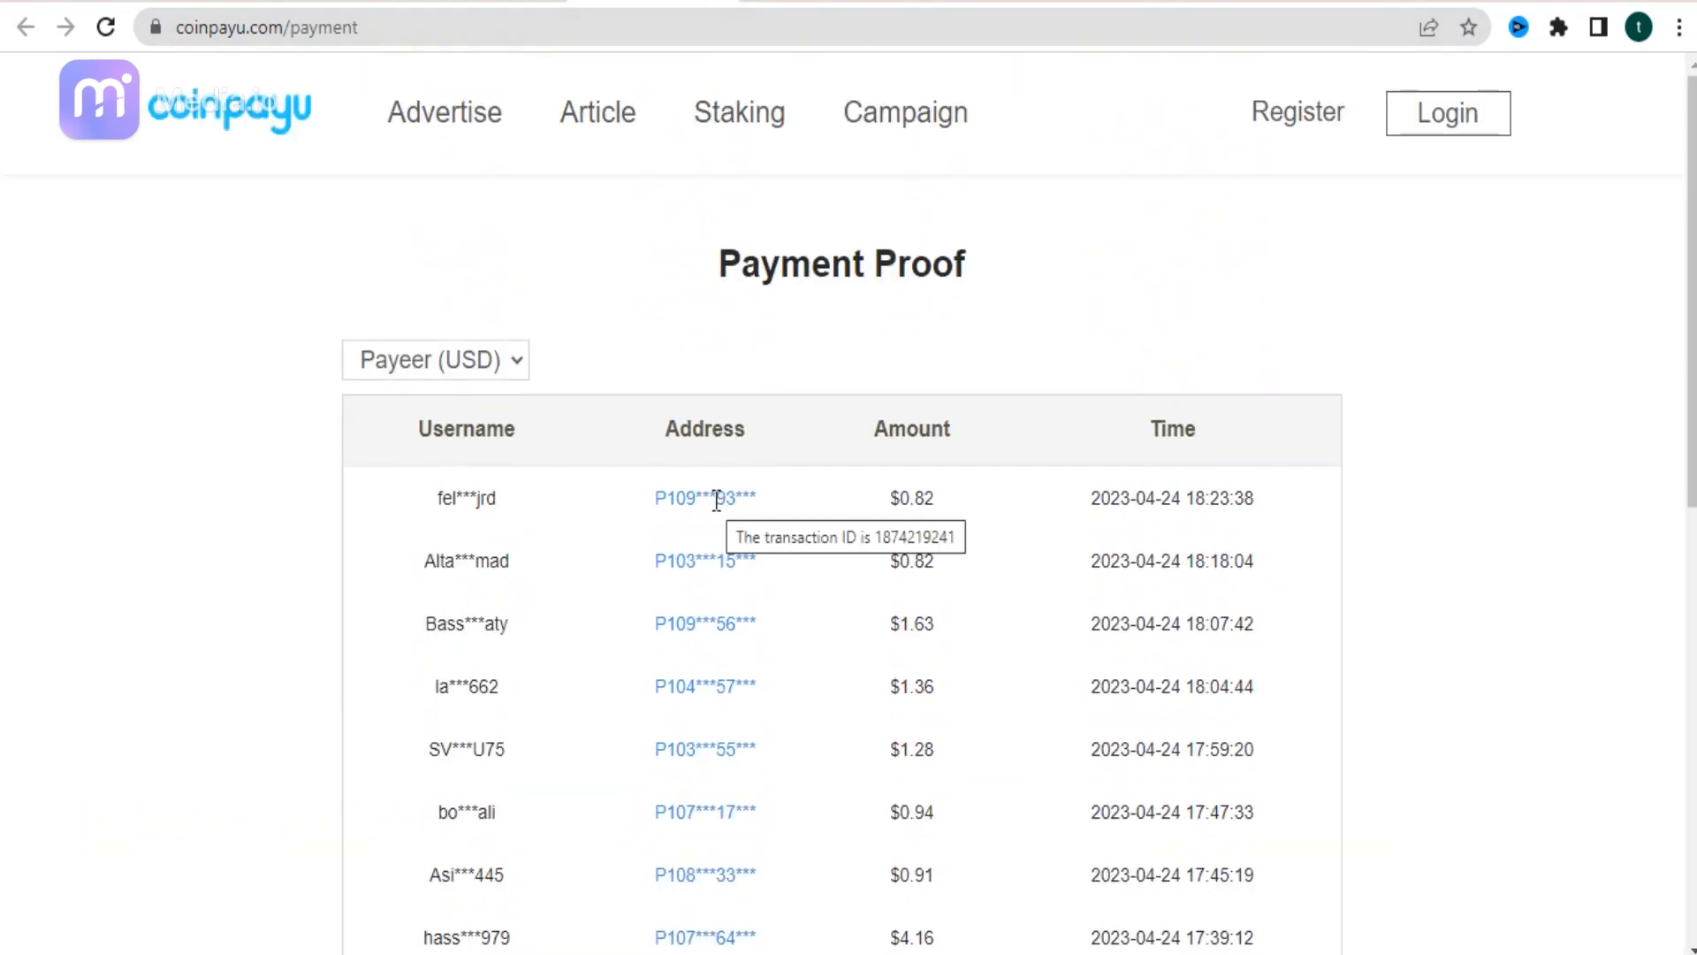
left_click_drag(1077, 497, 1276, 532)
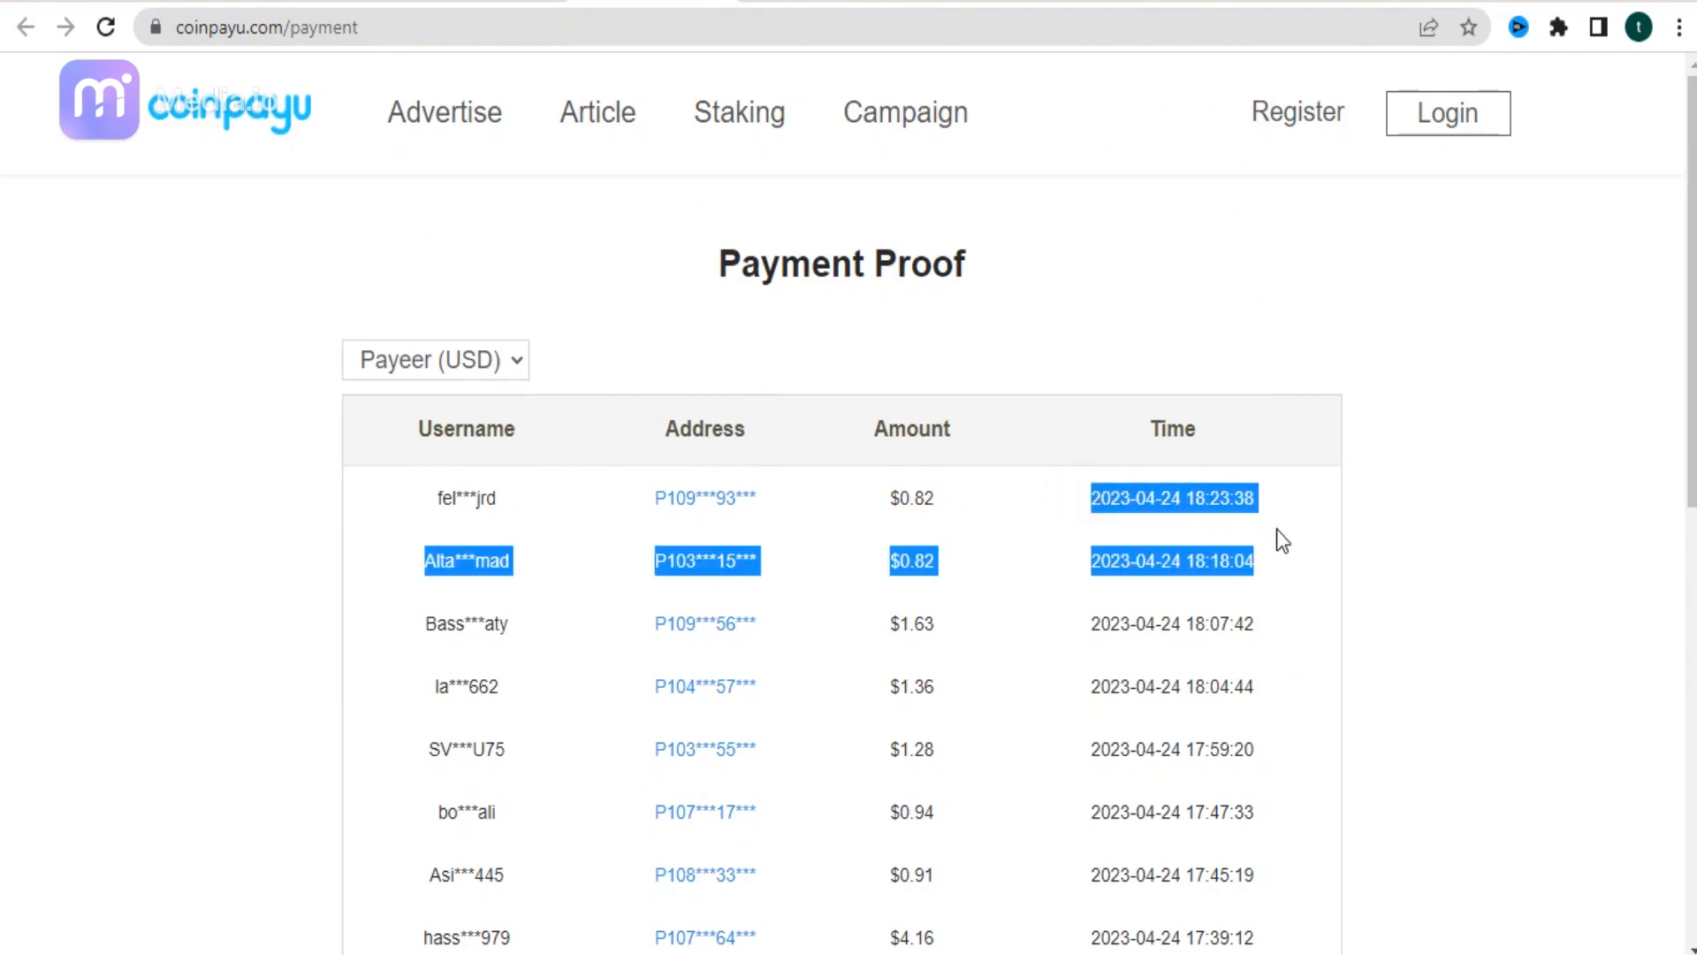
left_click(1165, 500)
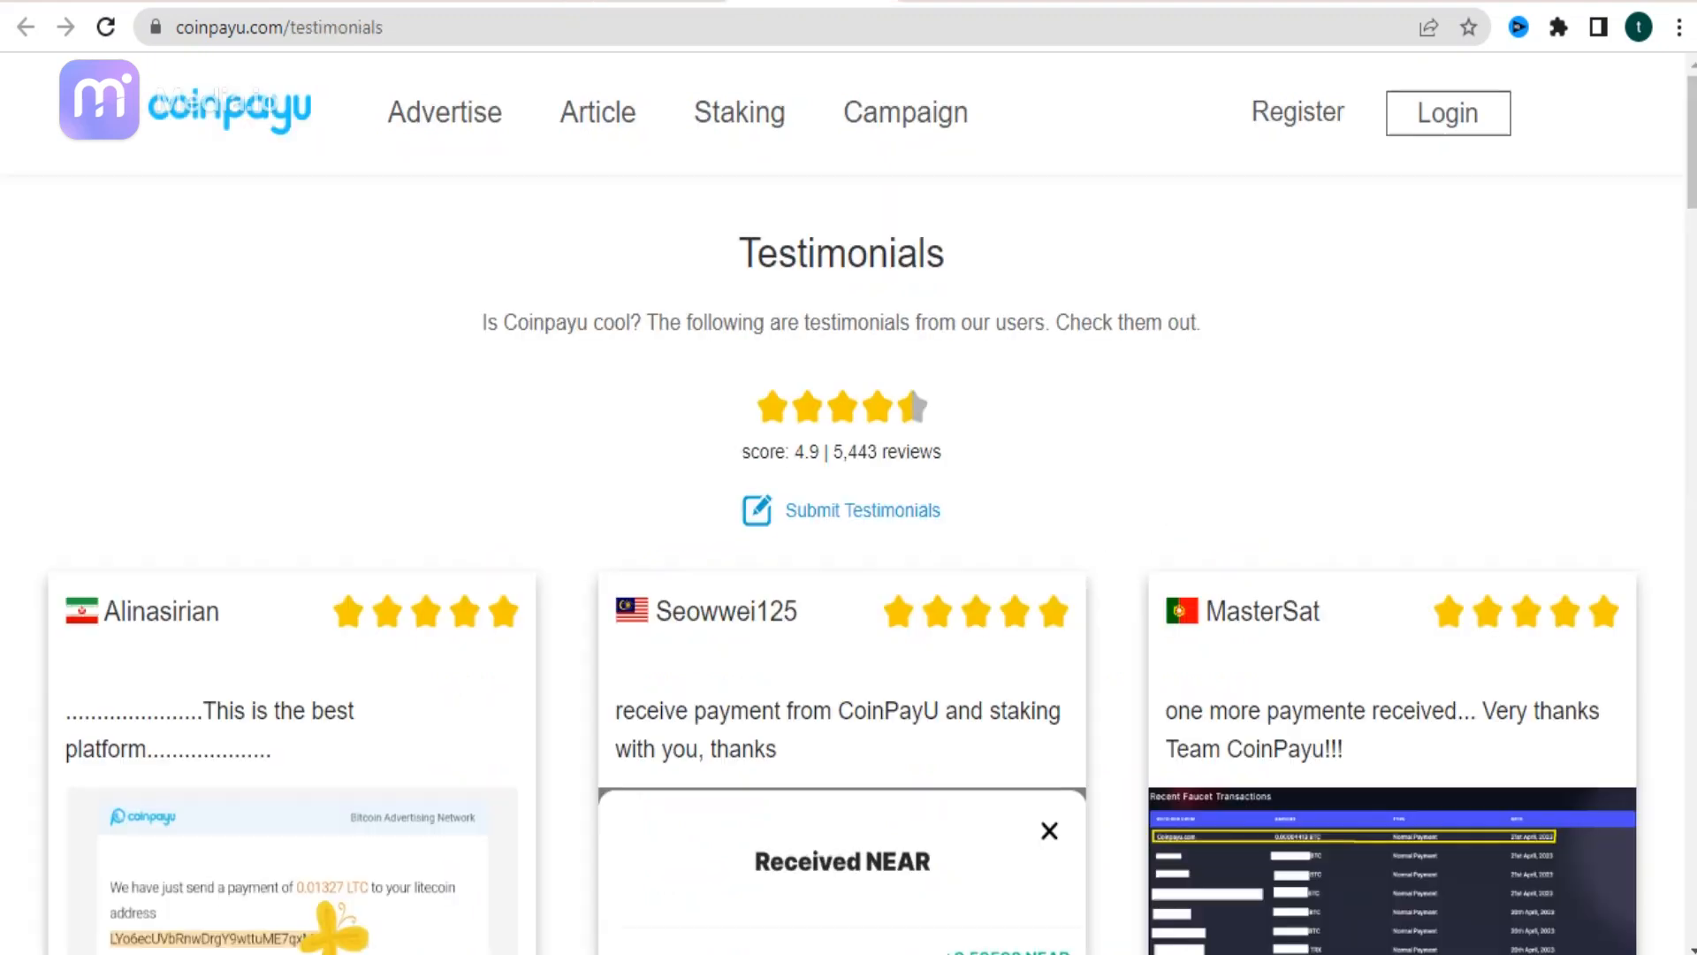
Step: Scroll down through the members' payment testimonials on the Testimonials page
scroll(1692, 142, "down", 2)
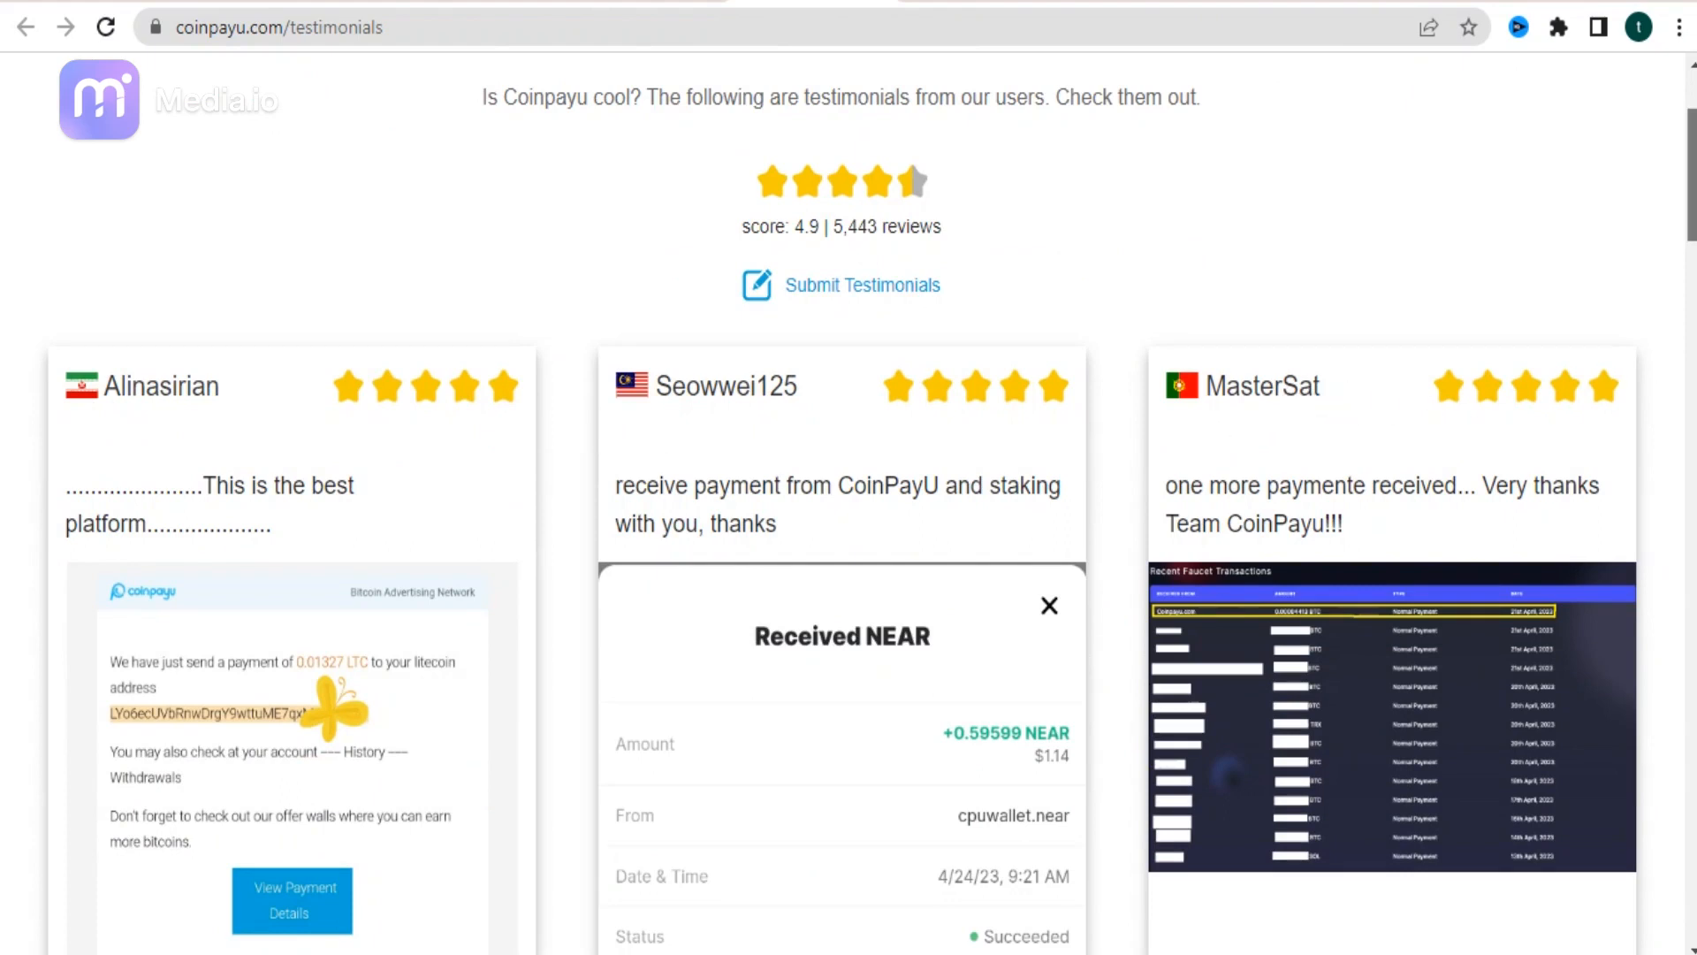
scroll(848, 502, "down", 2)
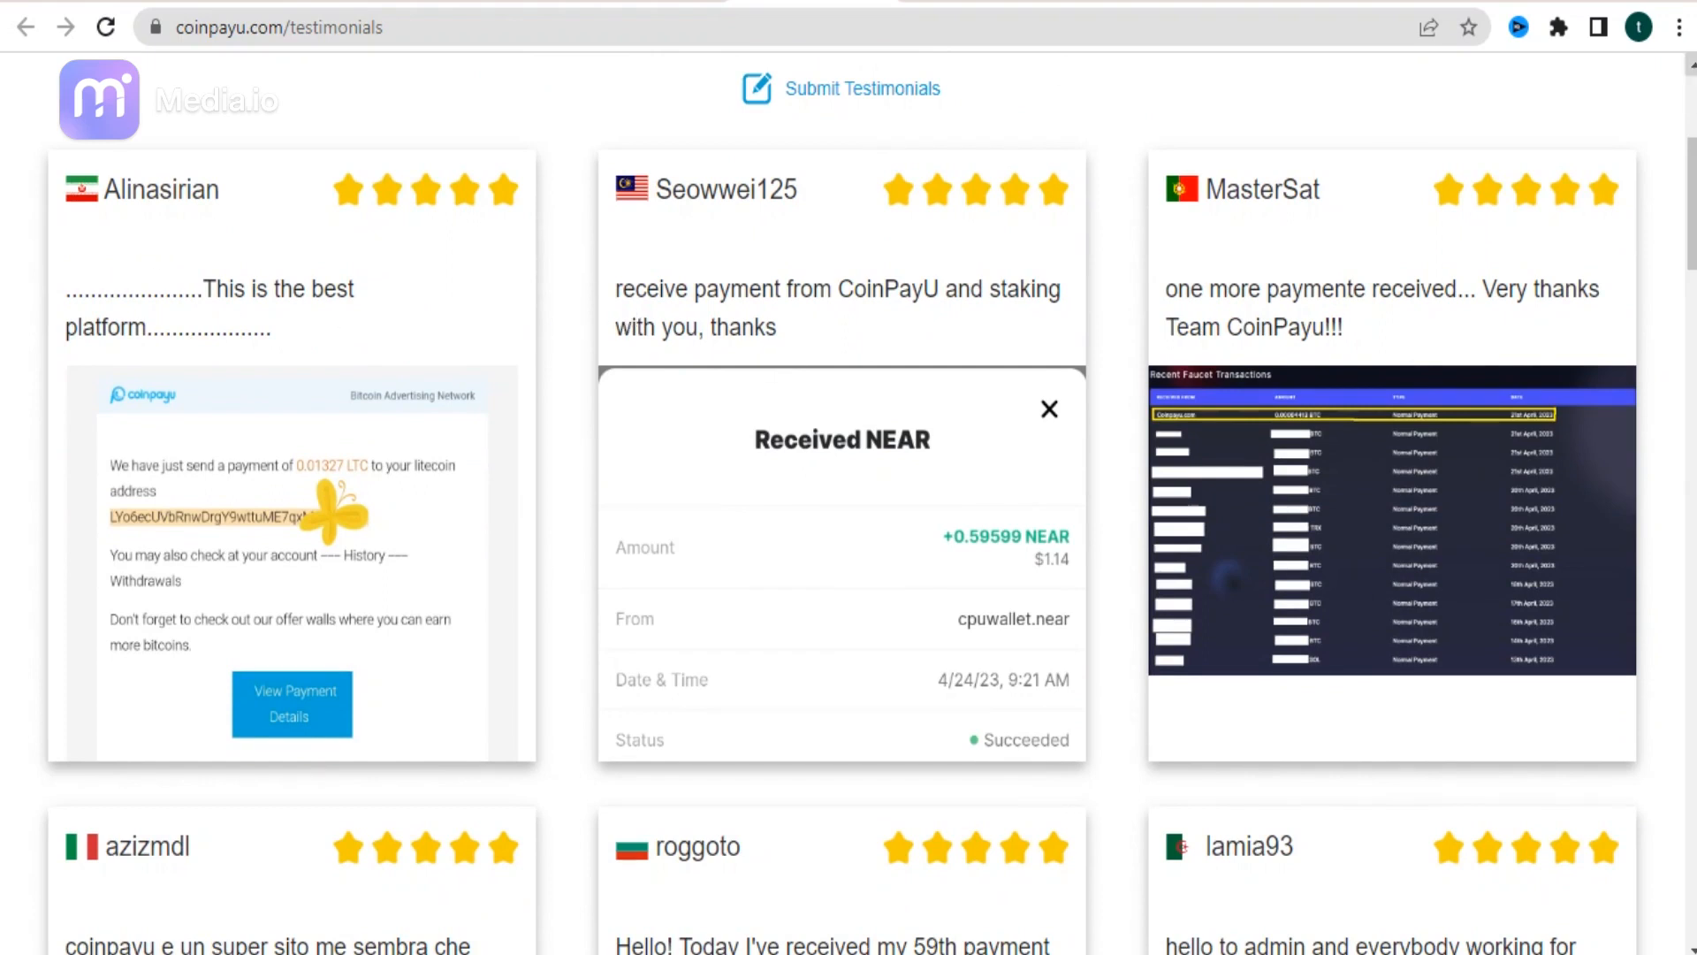
scroll(1690, 203, "down", 14)
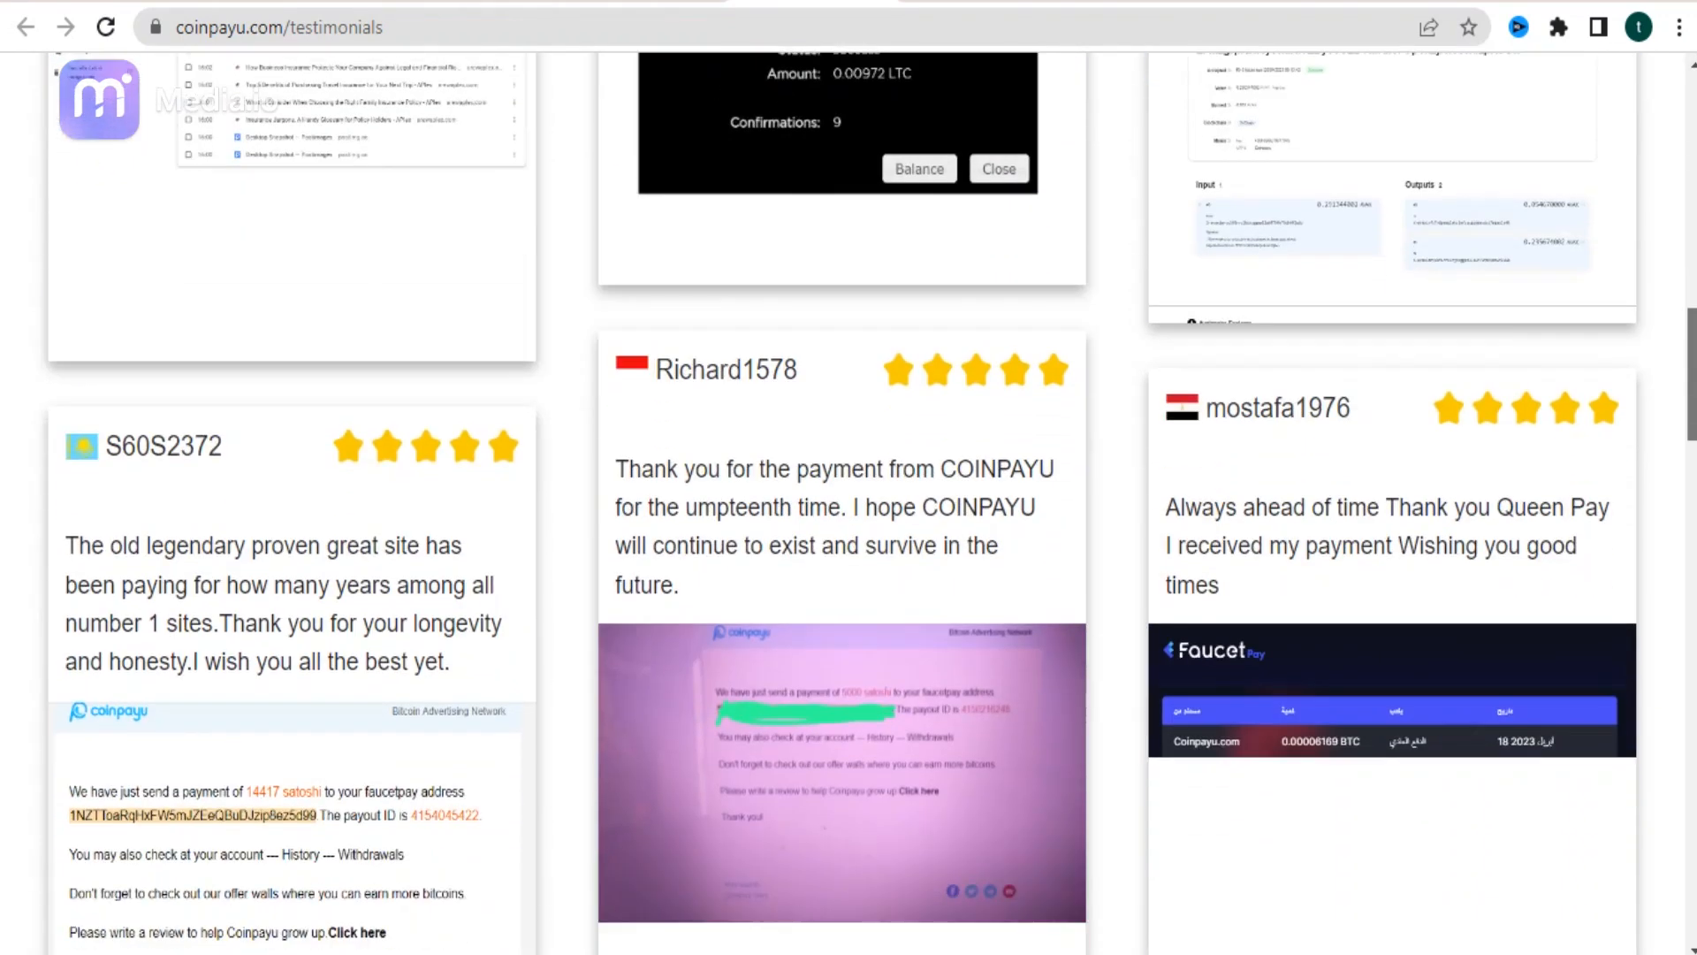
scroll(848, 495, "down", 4)
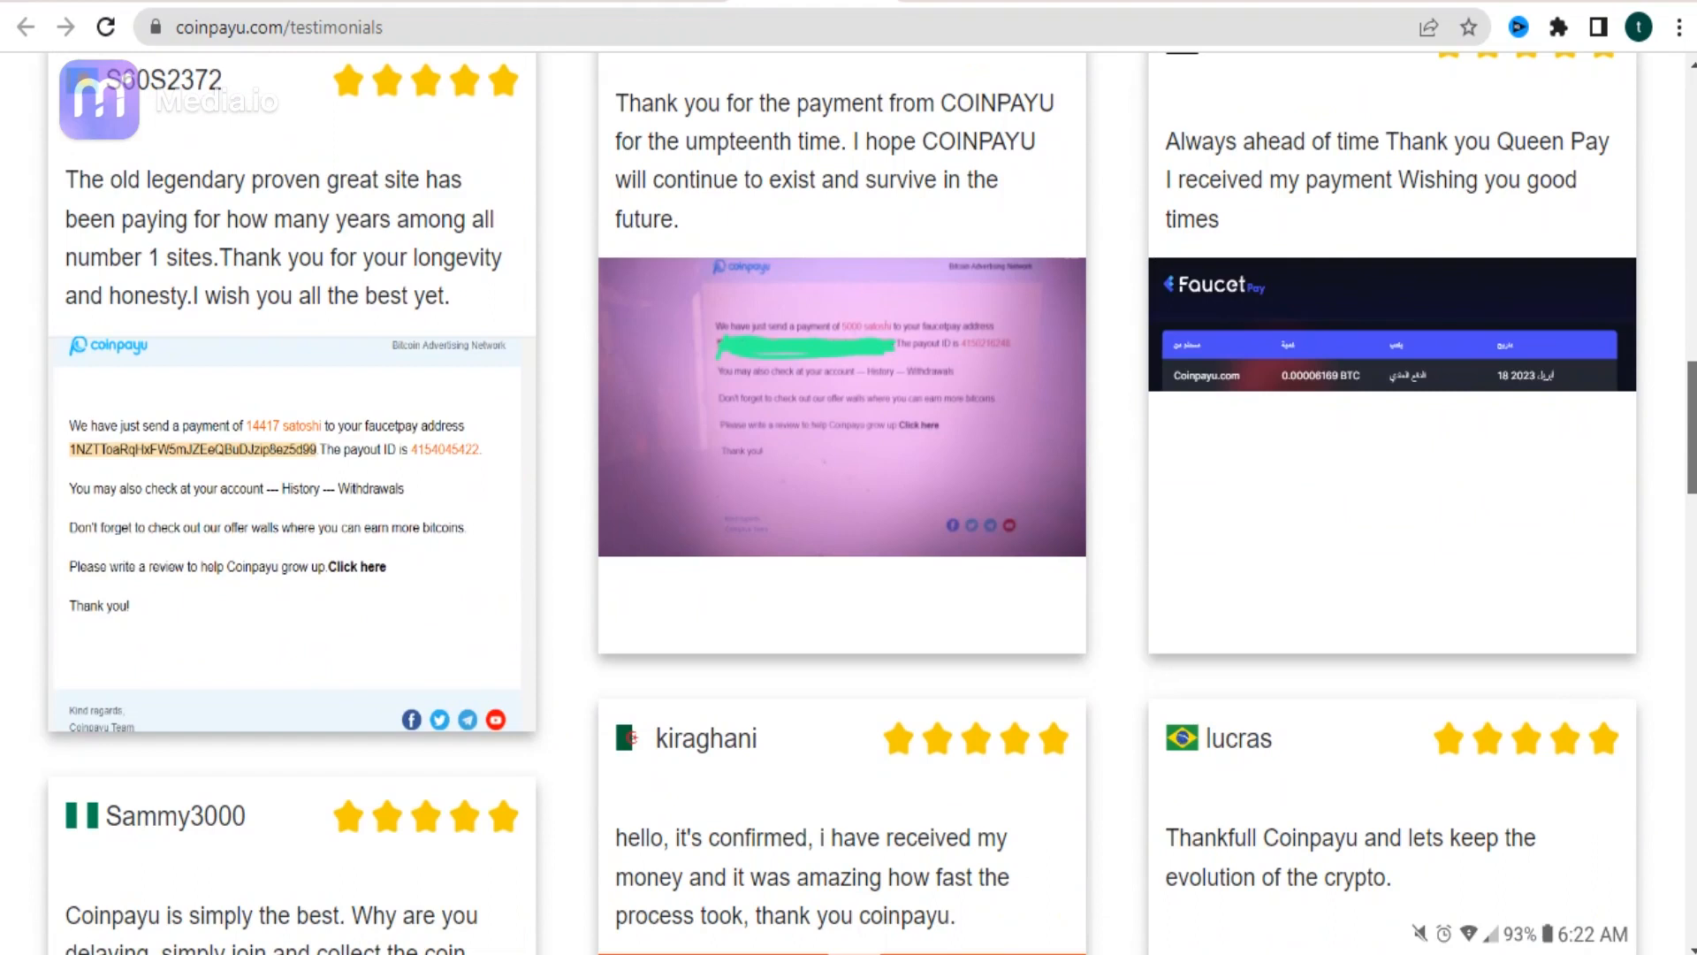
scroll(849, 495, "down", 13)
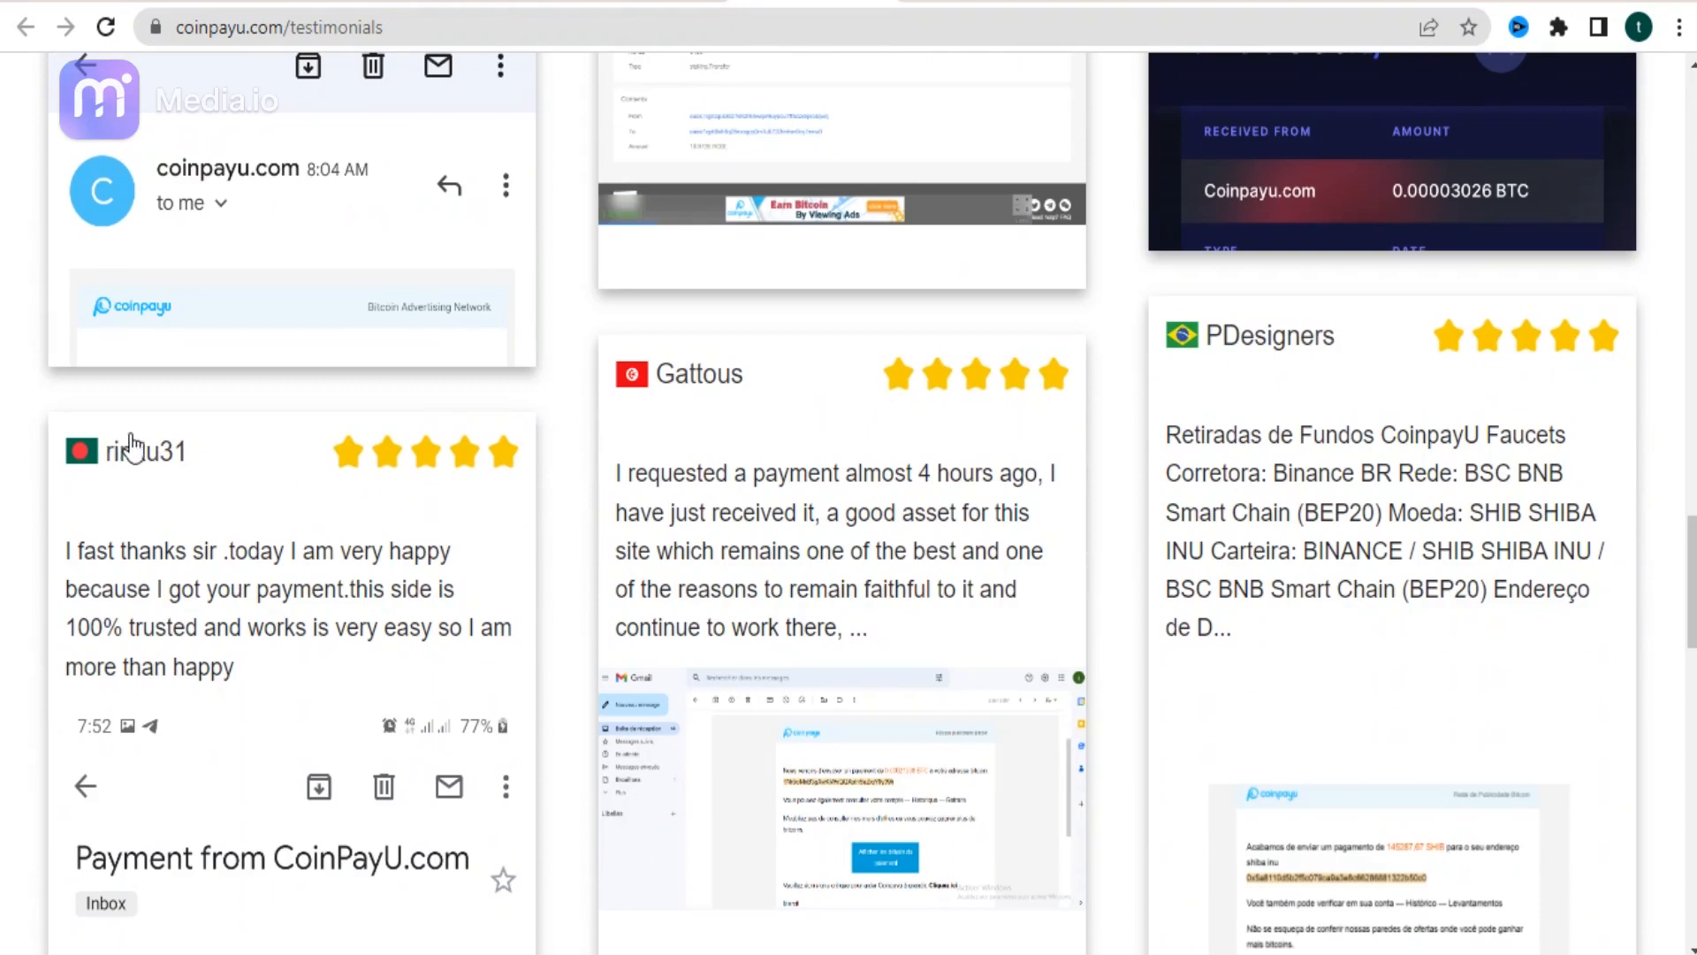
scroll(234, 597, "down", 8)
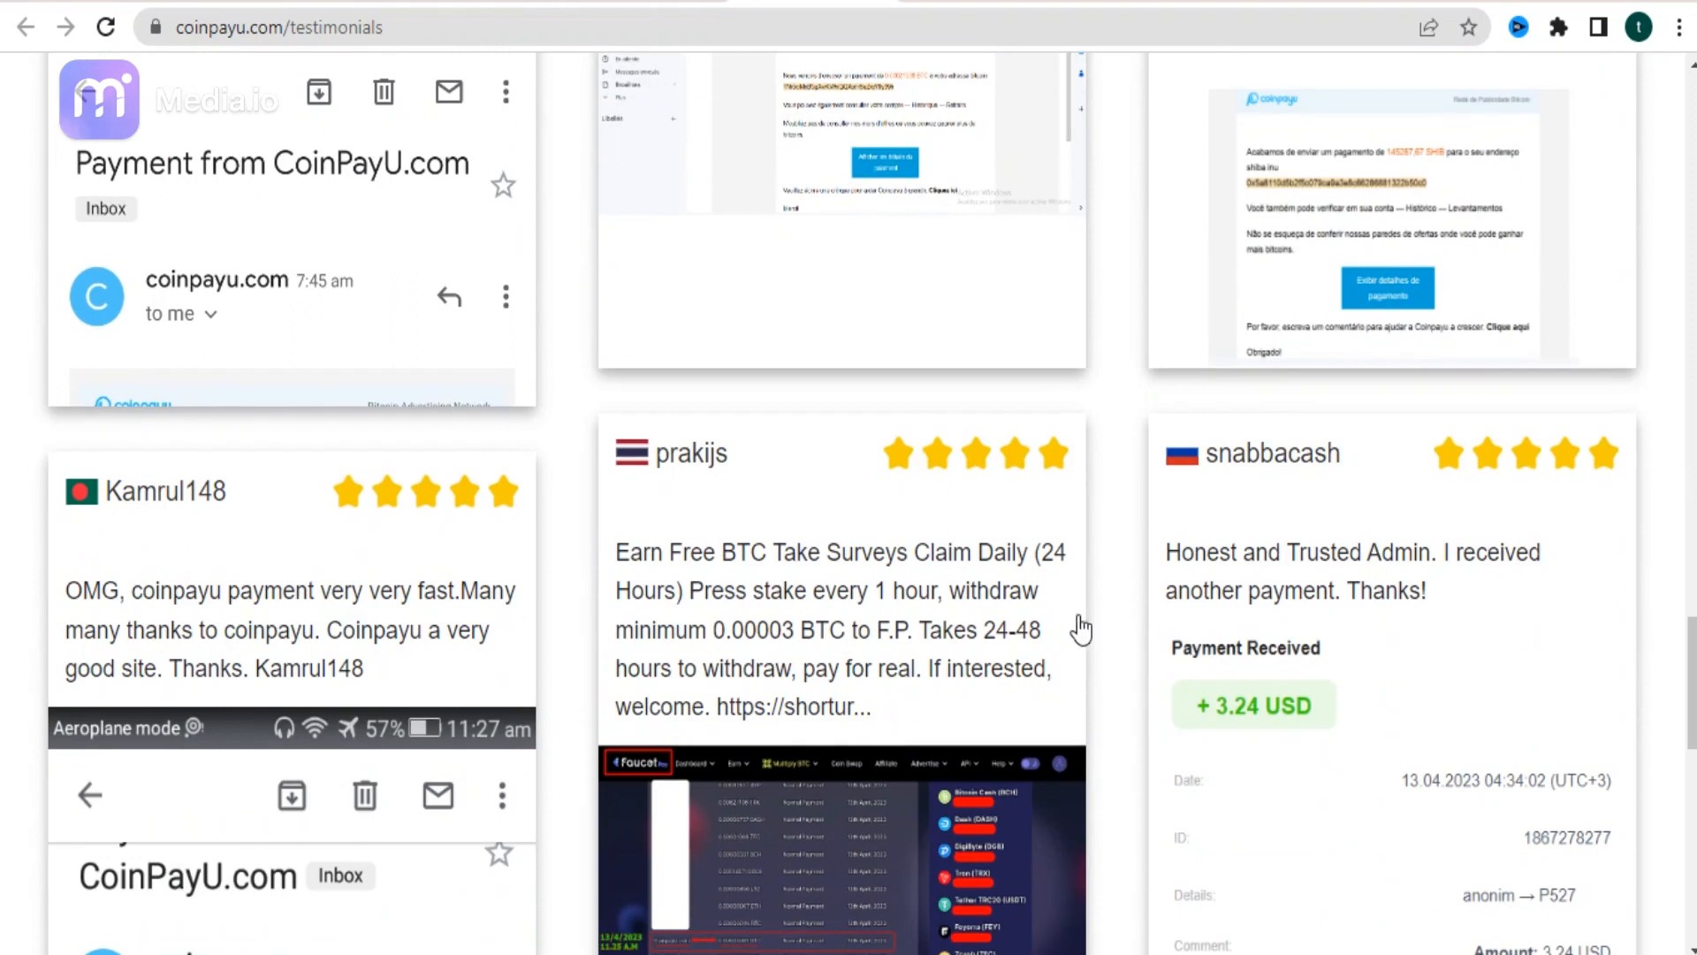
scroll(1689, 681, "down", 2)
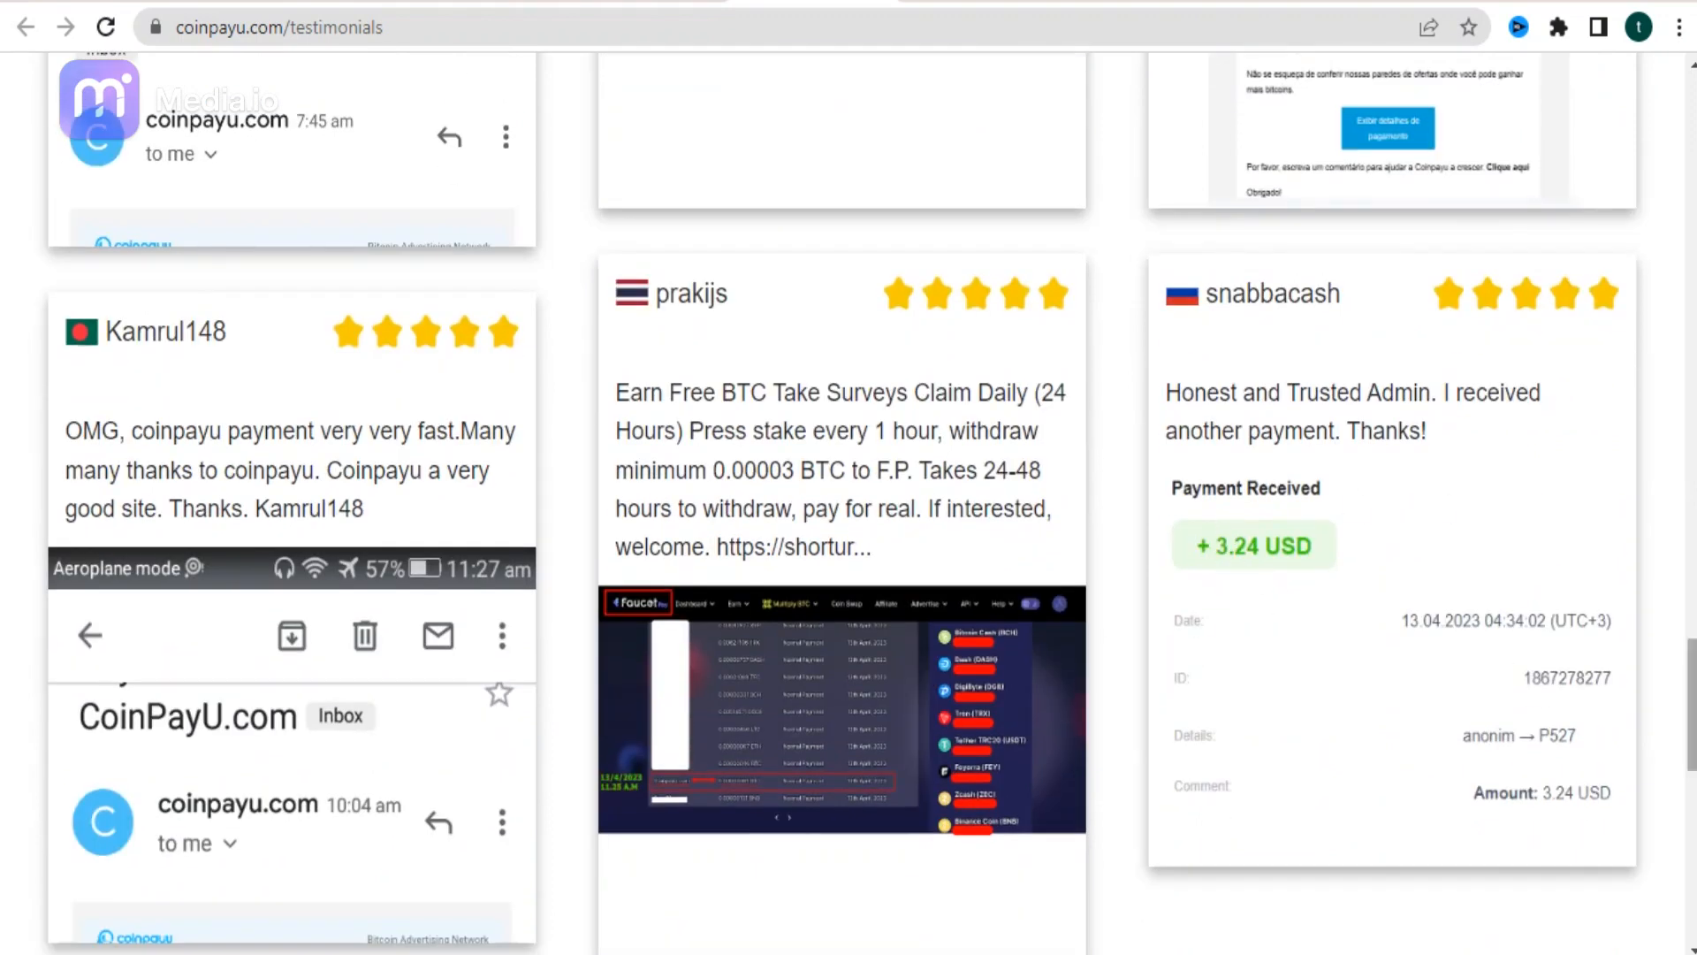
scroll(1690, 698, "down", 8)
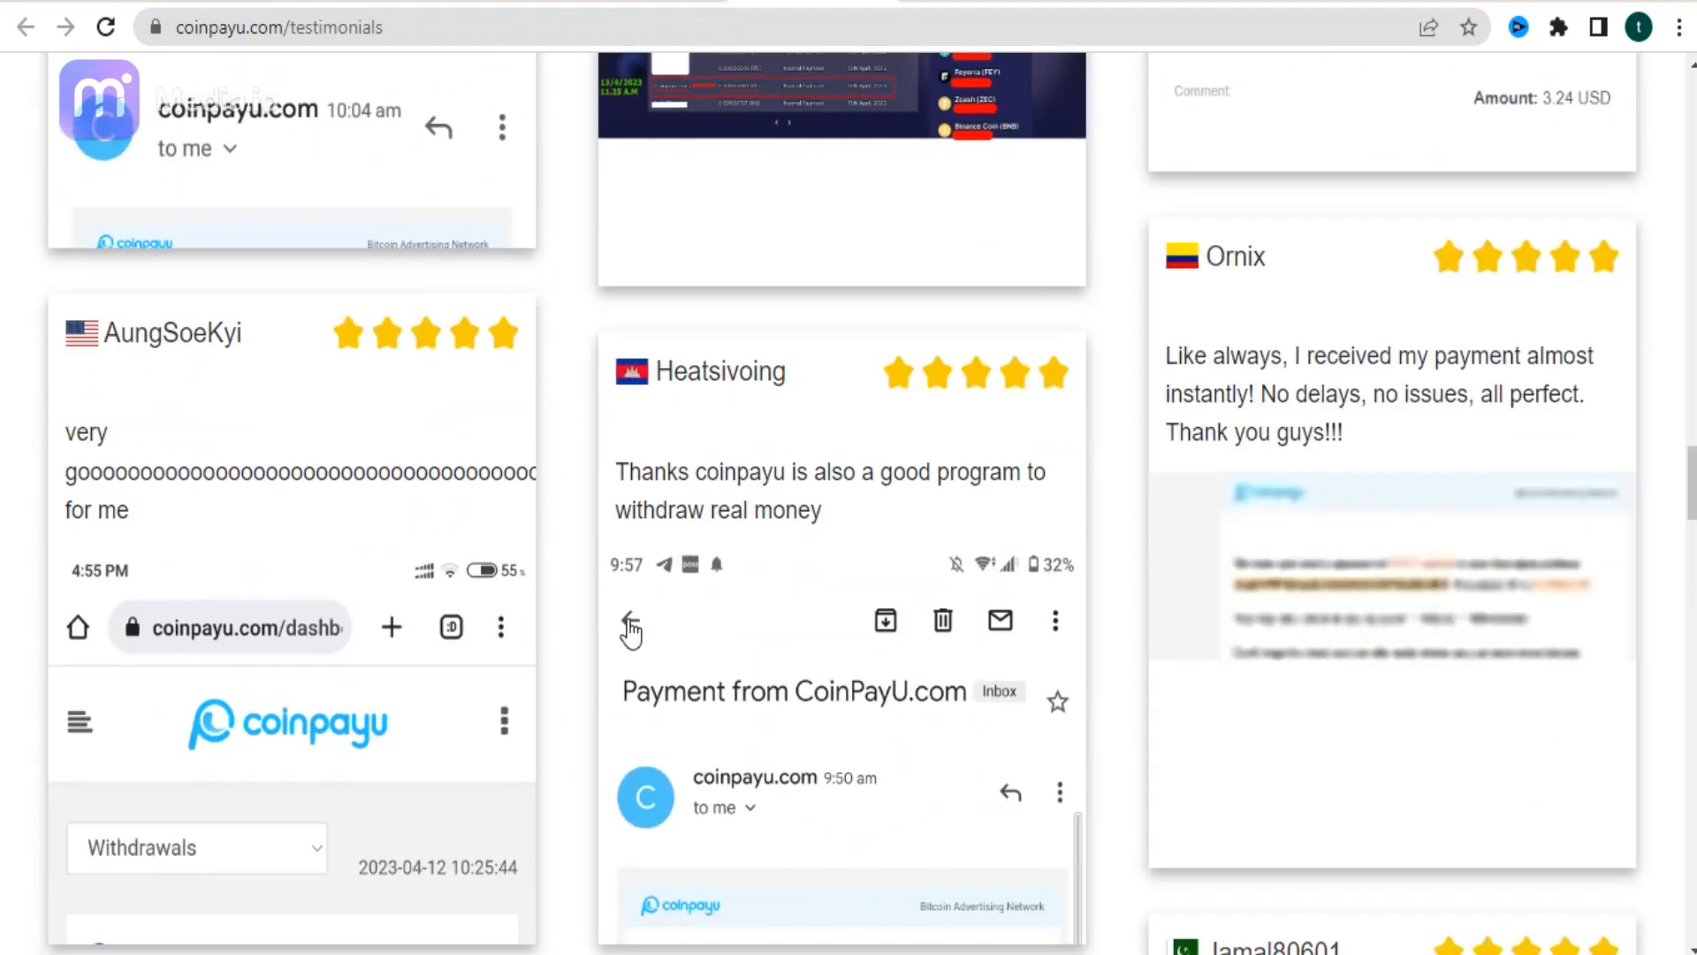
scroll(1463, 572, "down", 11)
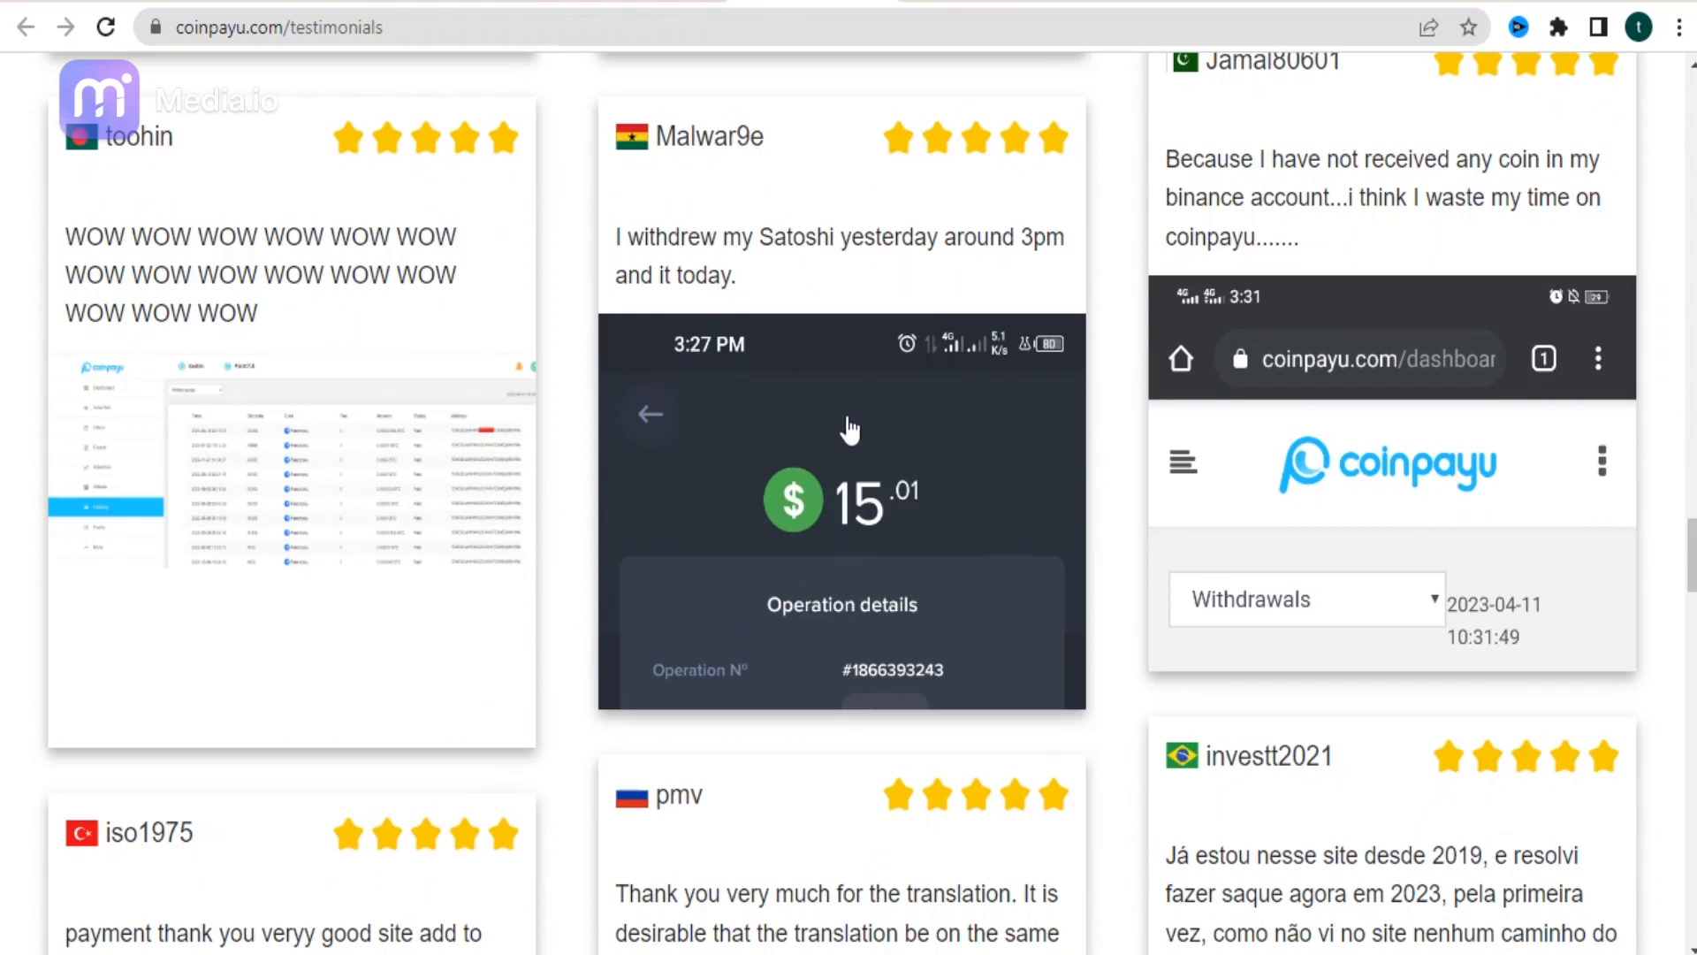
left_click_drag(1692, 563, 1692, 624)
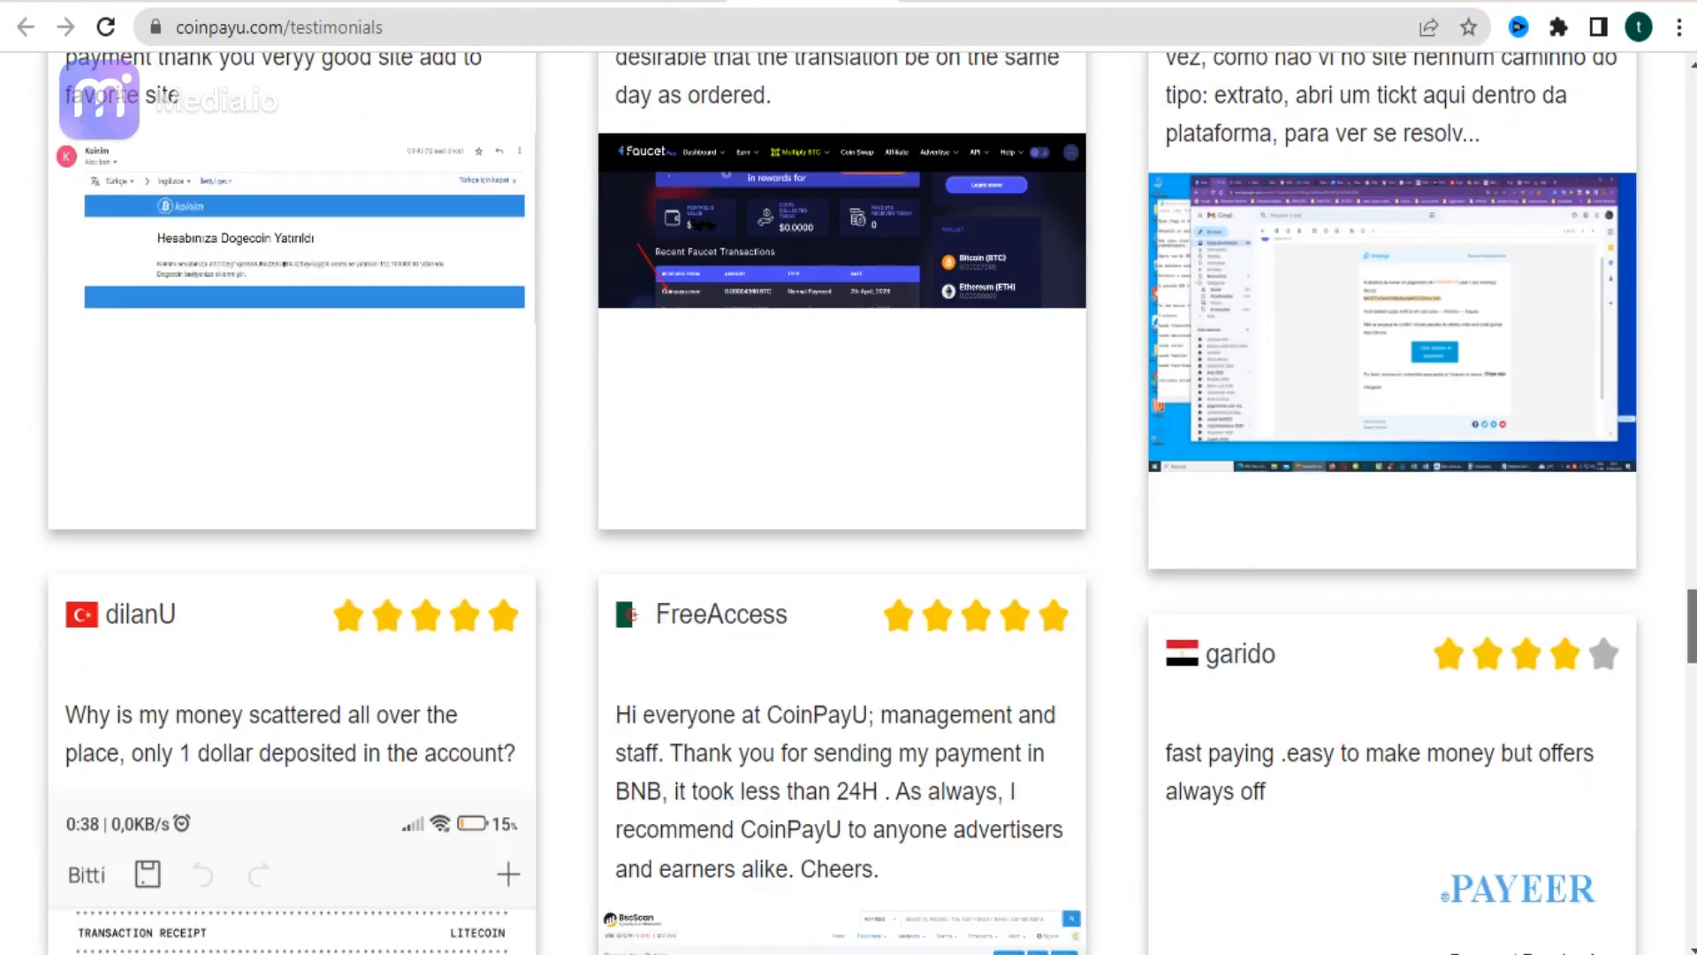
scroll(868, 502, "down", 3)
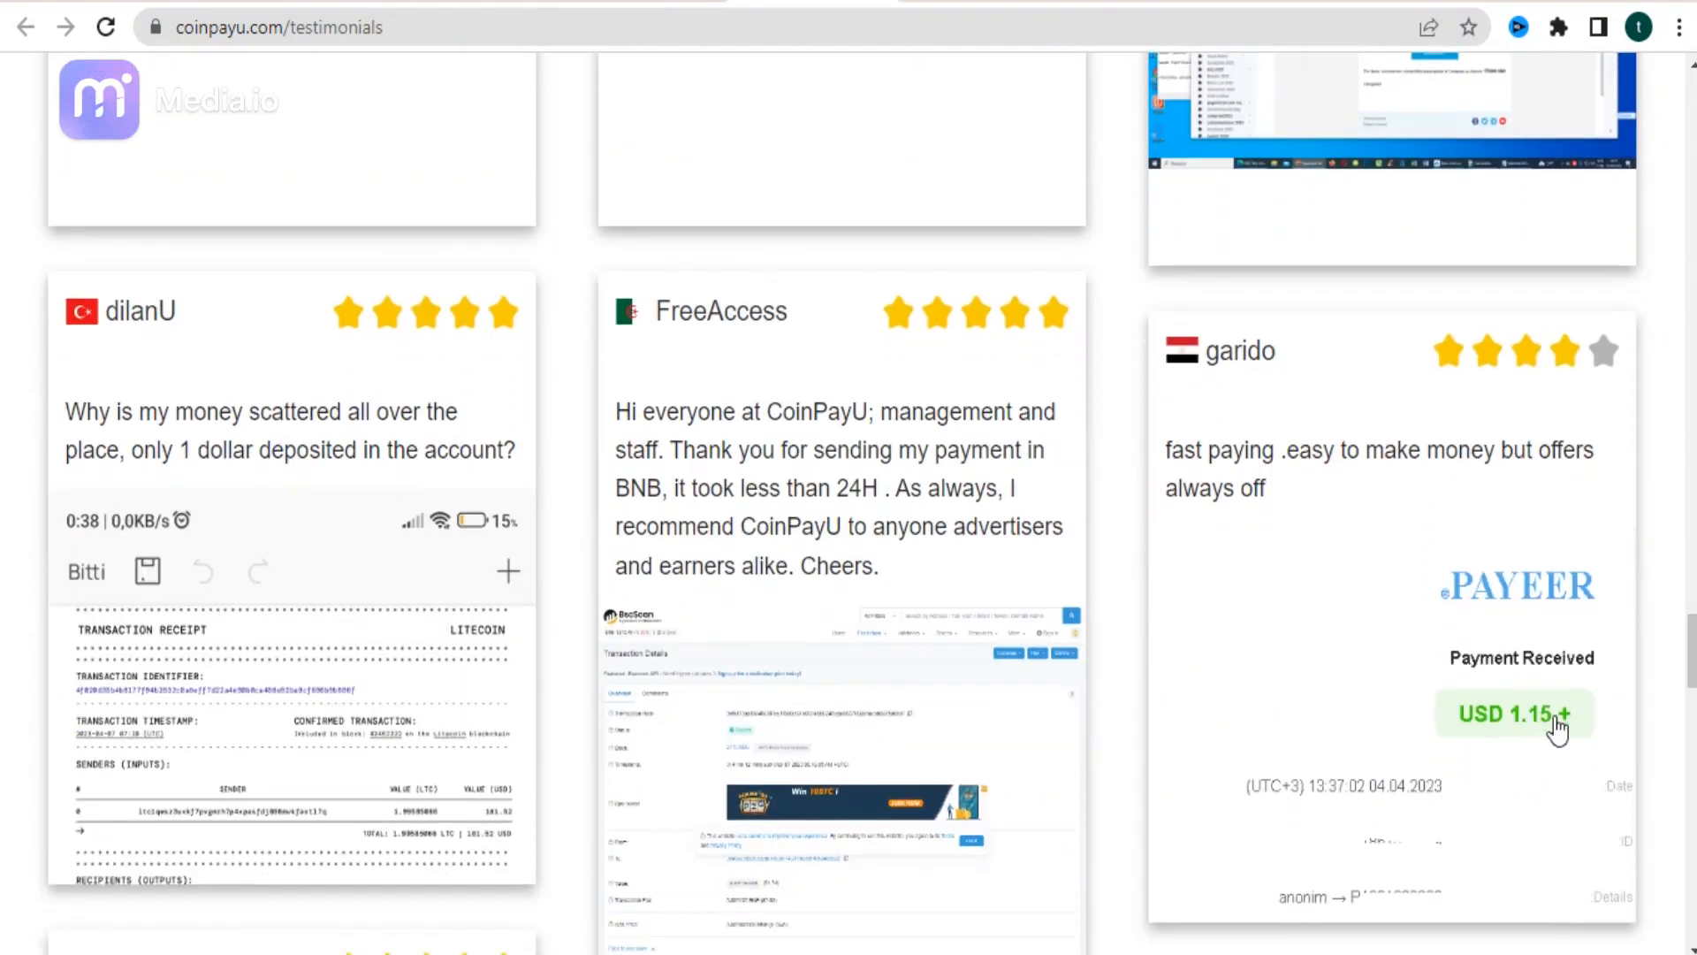
scroll(1557, 730, "down", 10)
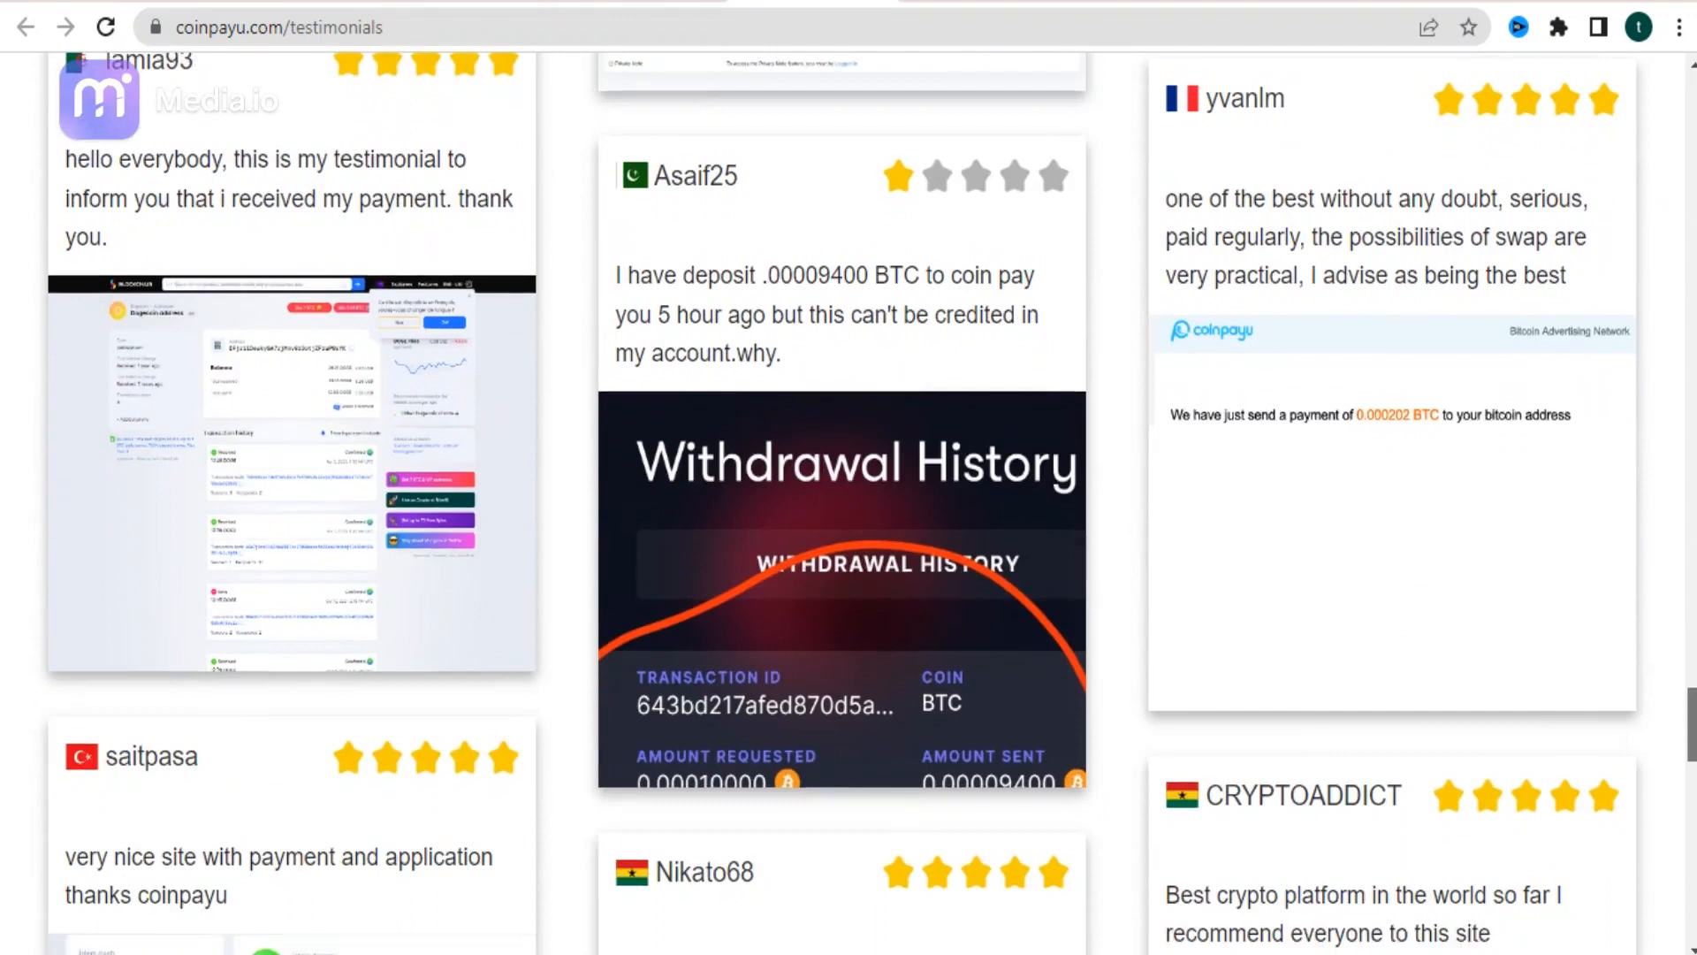
scroll(849, 530, "down", 7)
scroll(849, 530, "down", 3)
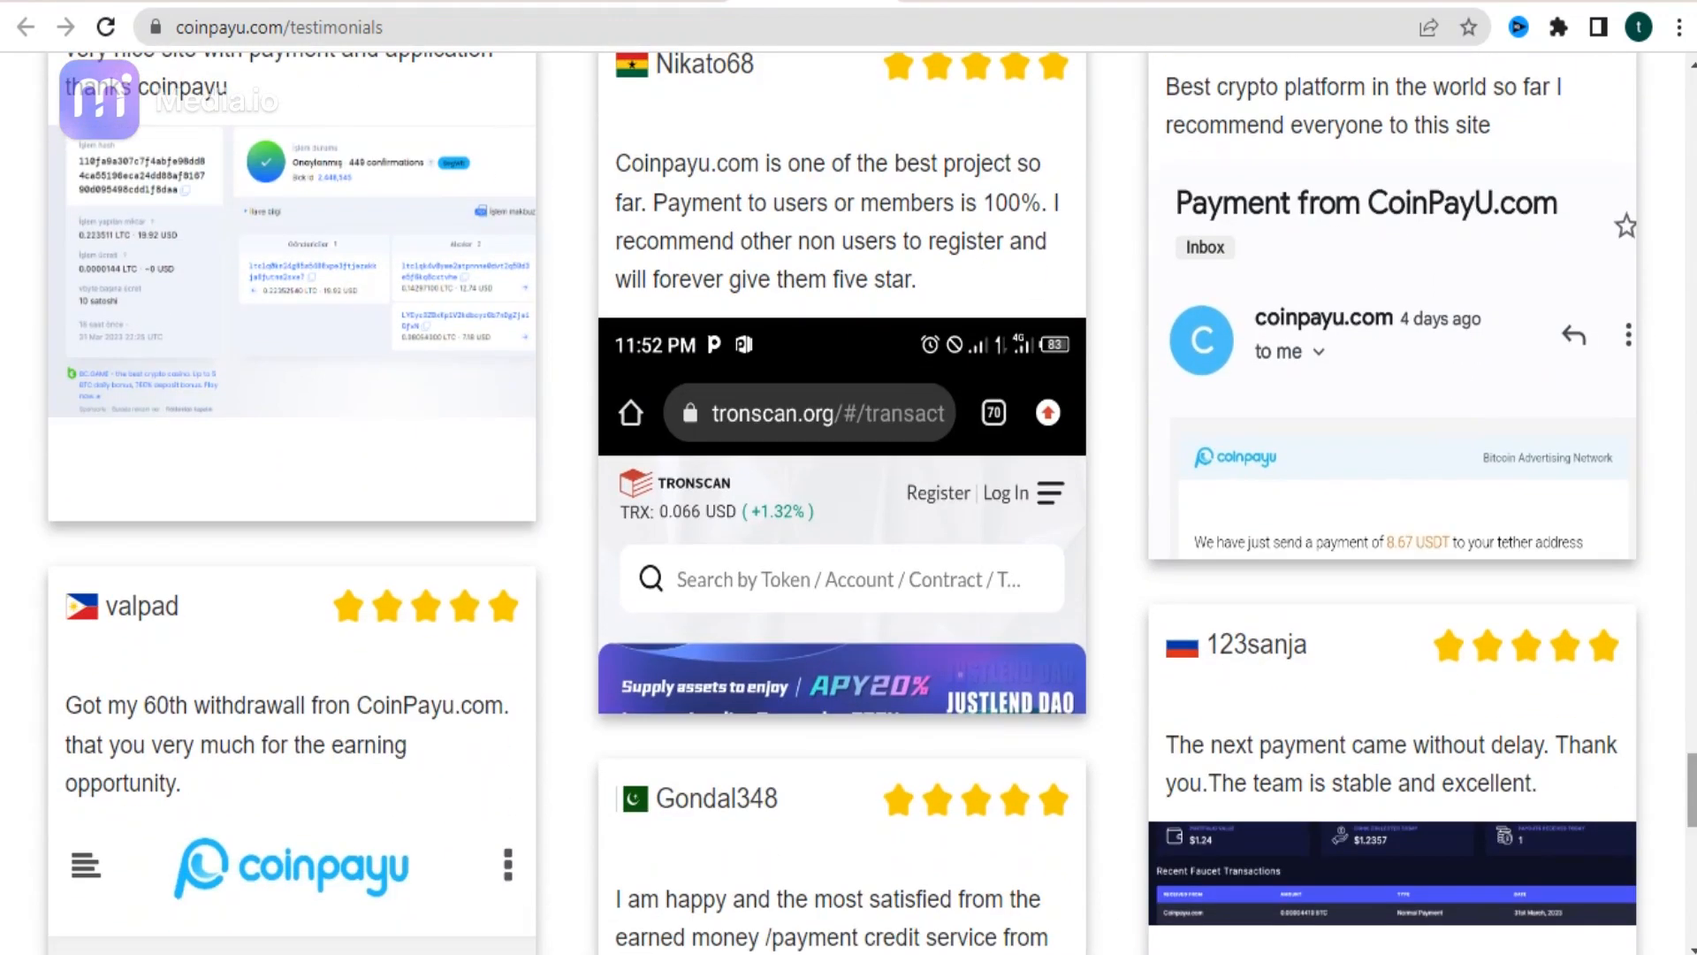
scroll(853, 681, "down", 4)
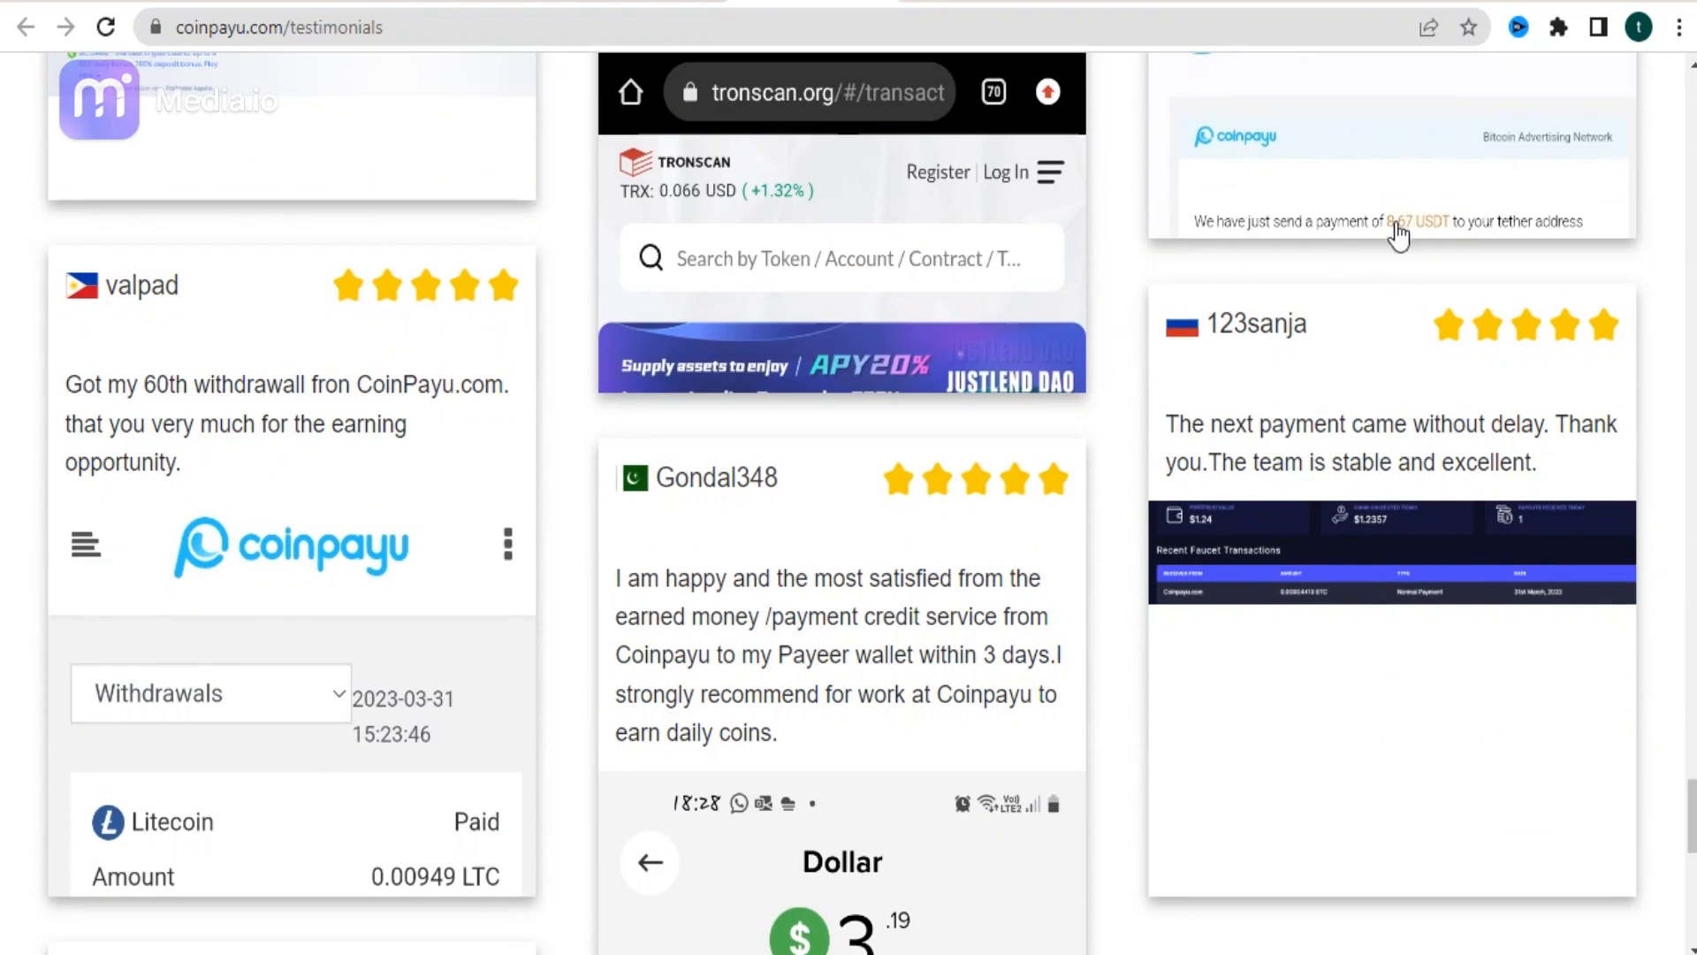
scroll(1690, 822, "down", 5)
scroll(595, 435, "down", 1)
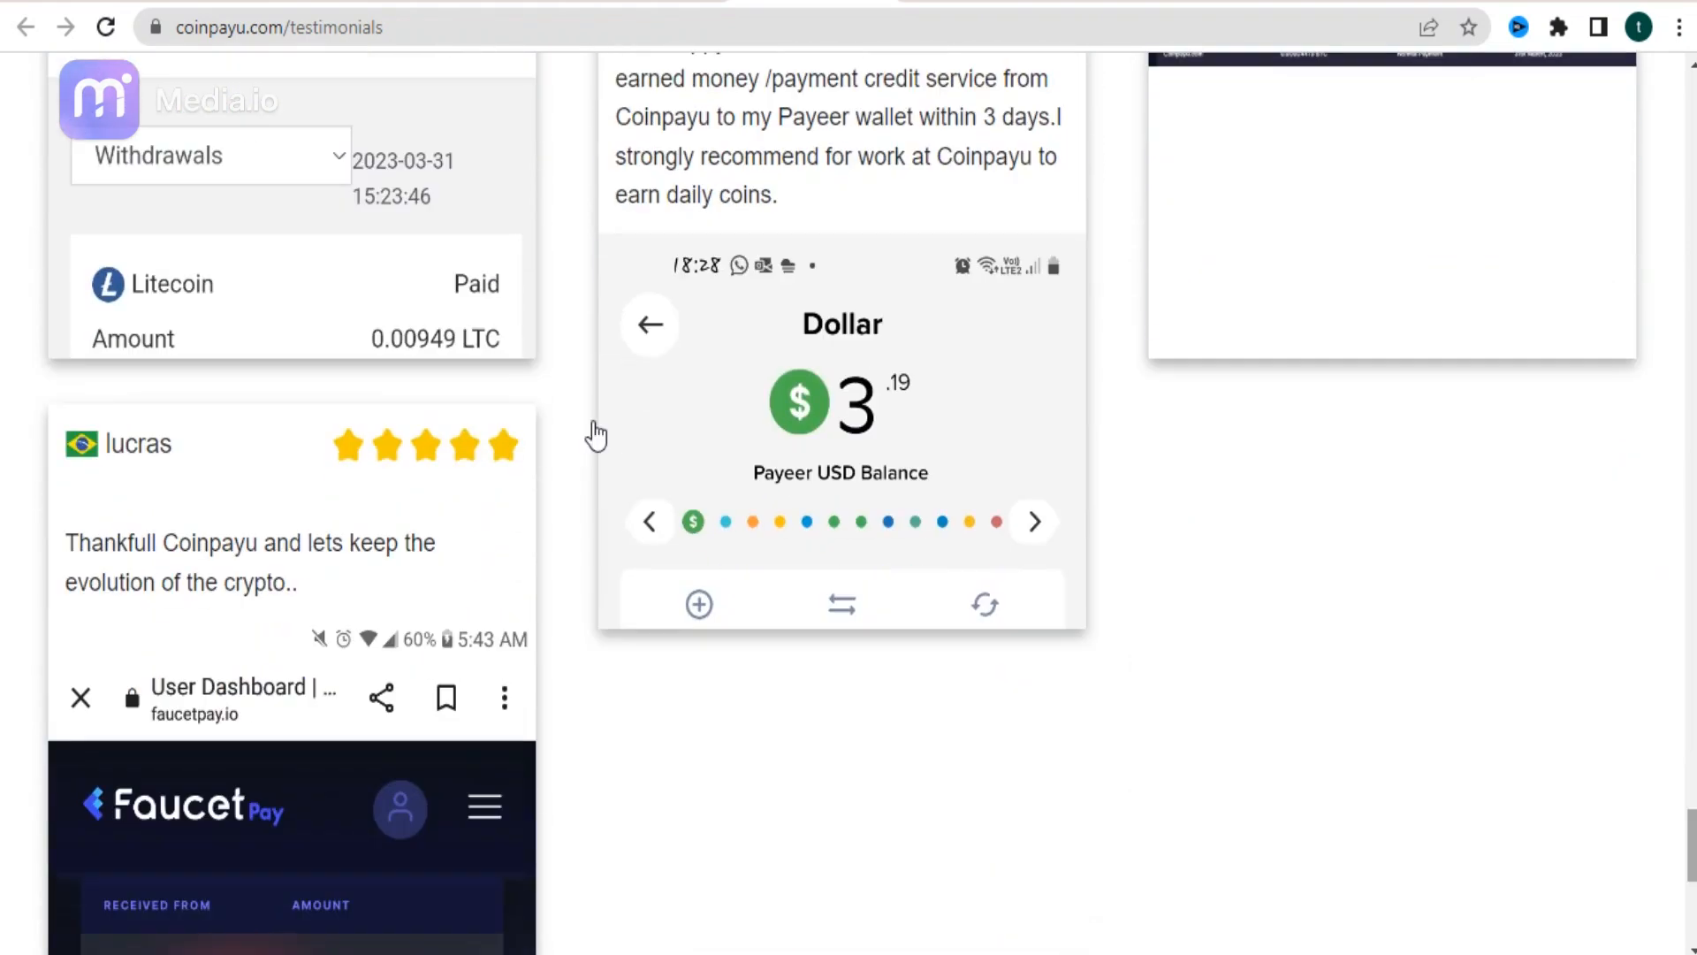
scroll(848, 502, "down", 15)
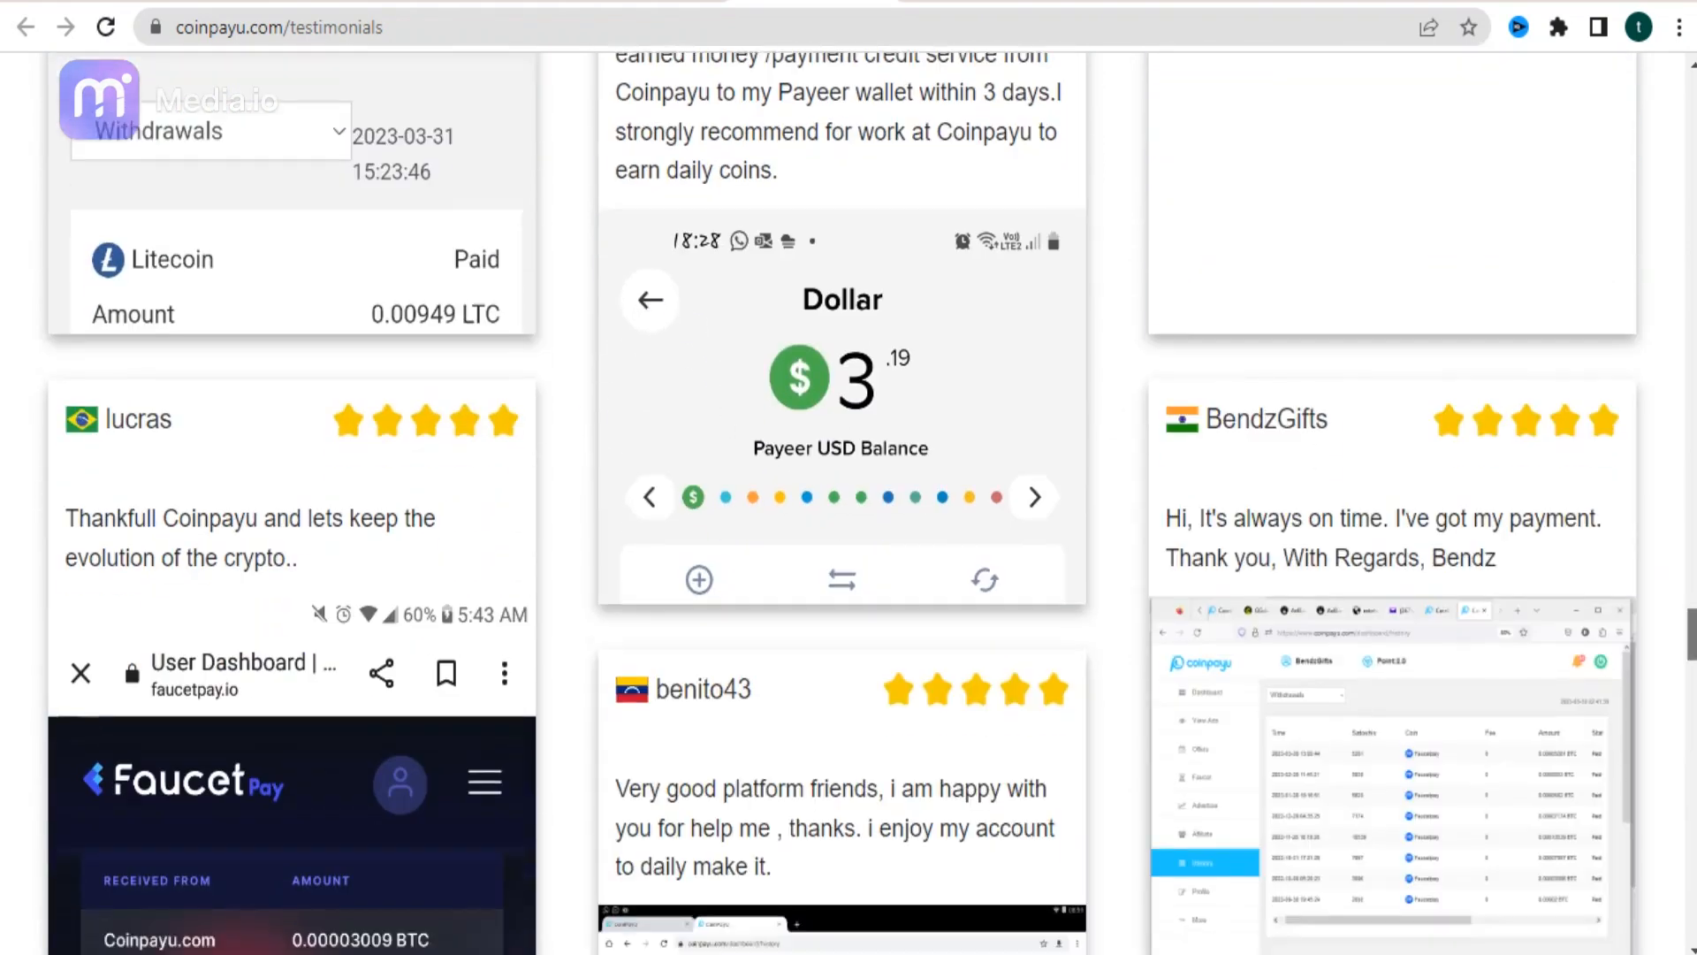
scroll(849, 502, "down", 1)
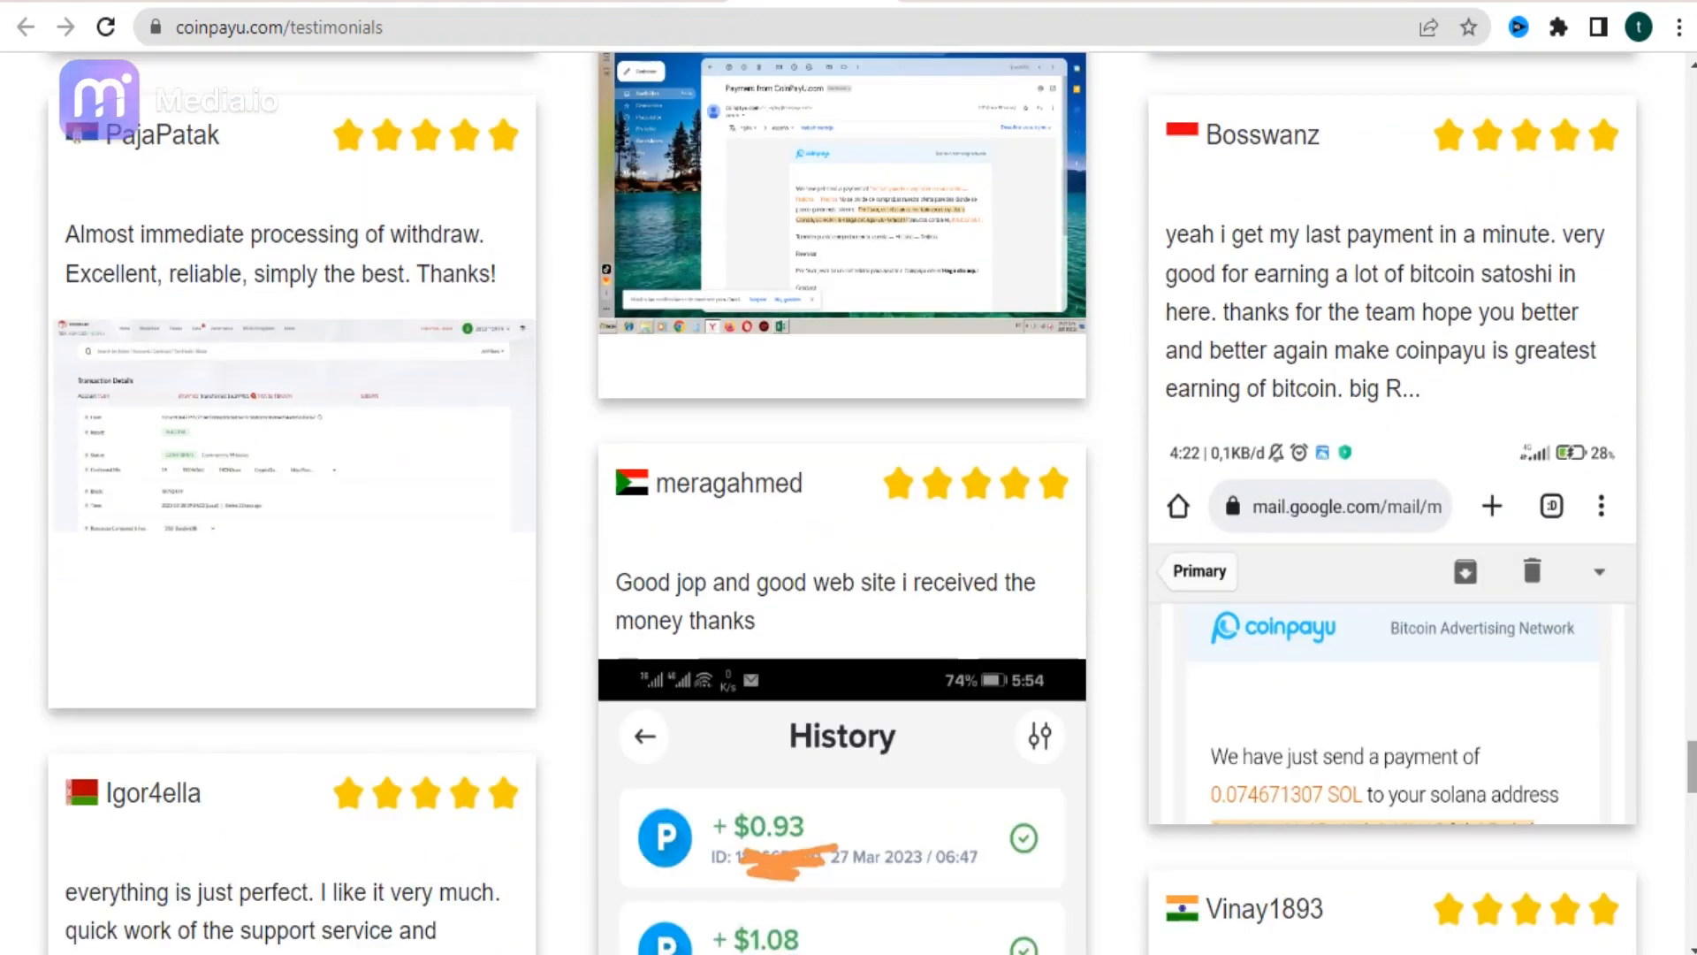
scroll(849, 502, "down", 8)
scroll(848, 502, "down", 12)
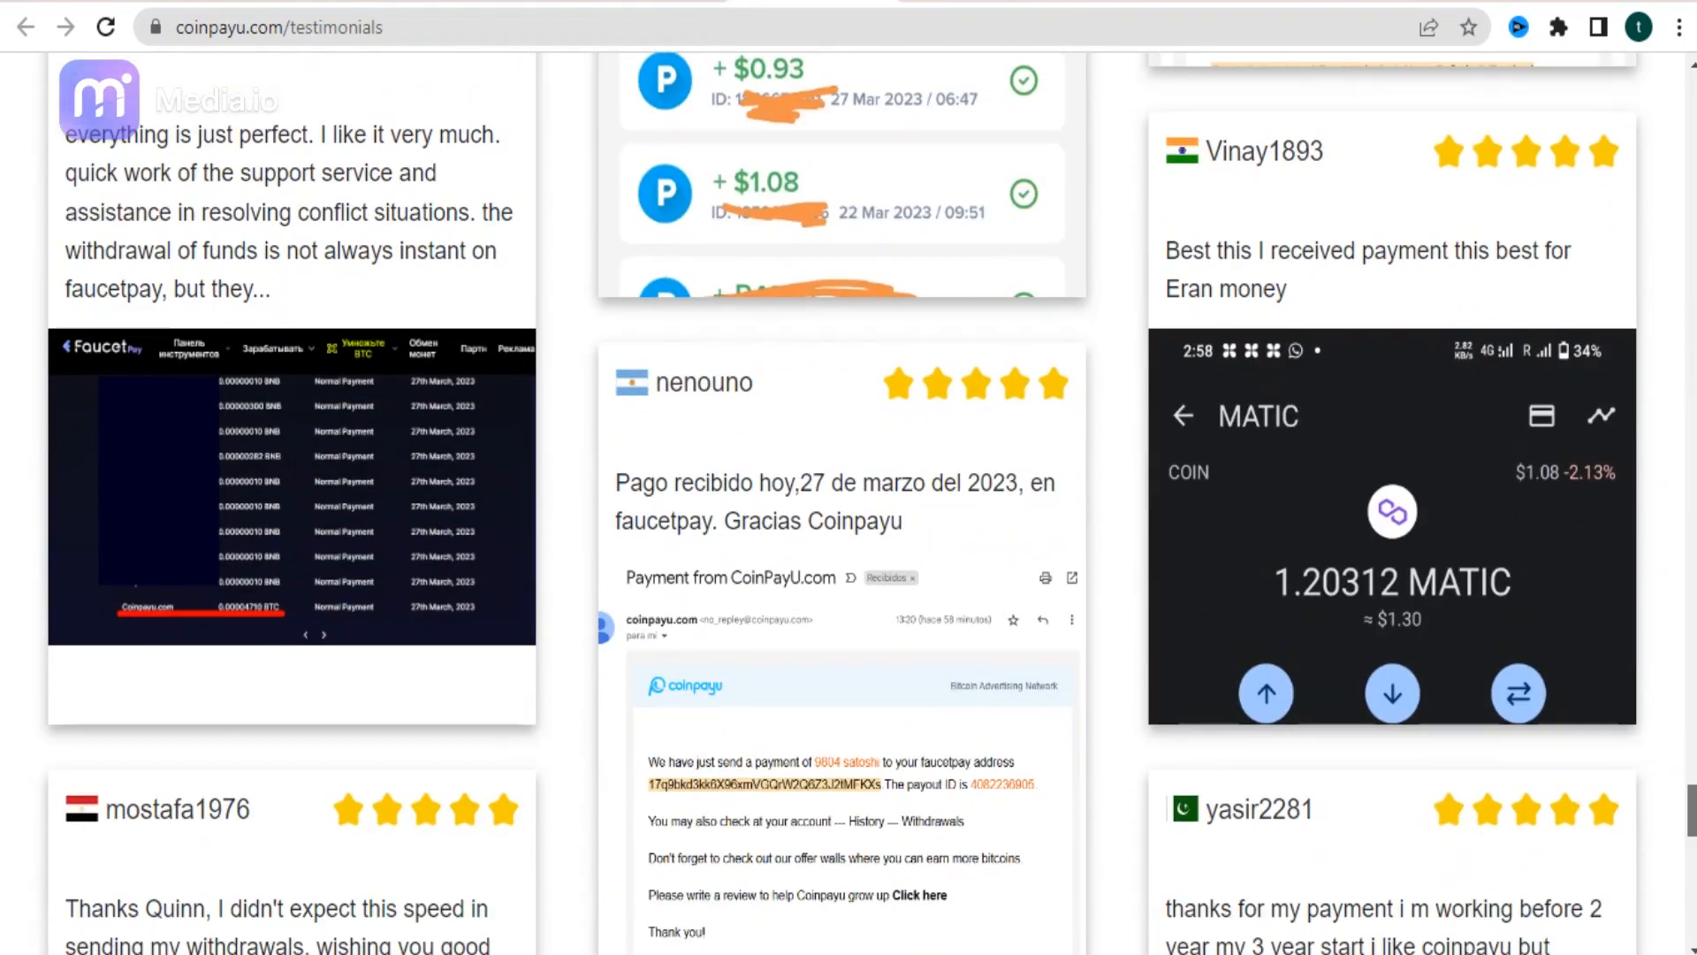
scroll(848, 502, "down", 3)
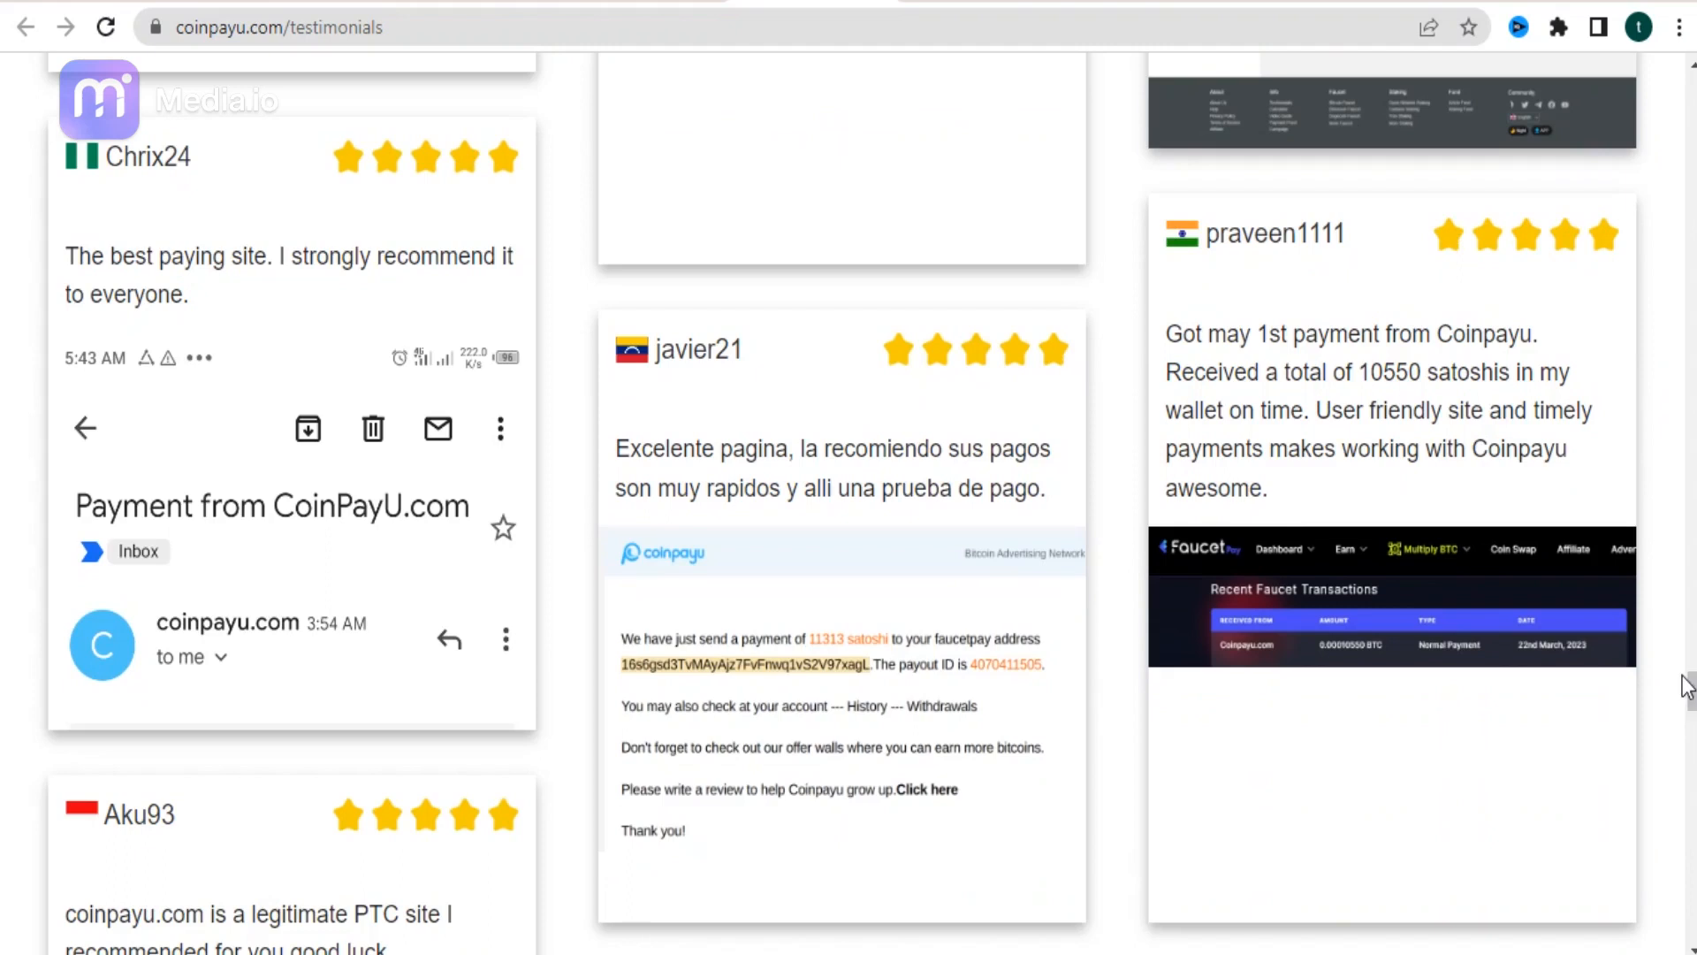
left_click_drag(1688, 688, 1688, 730)
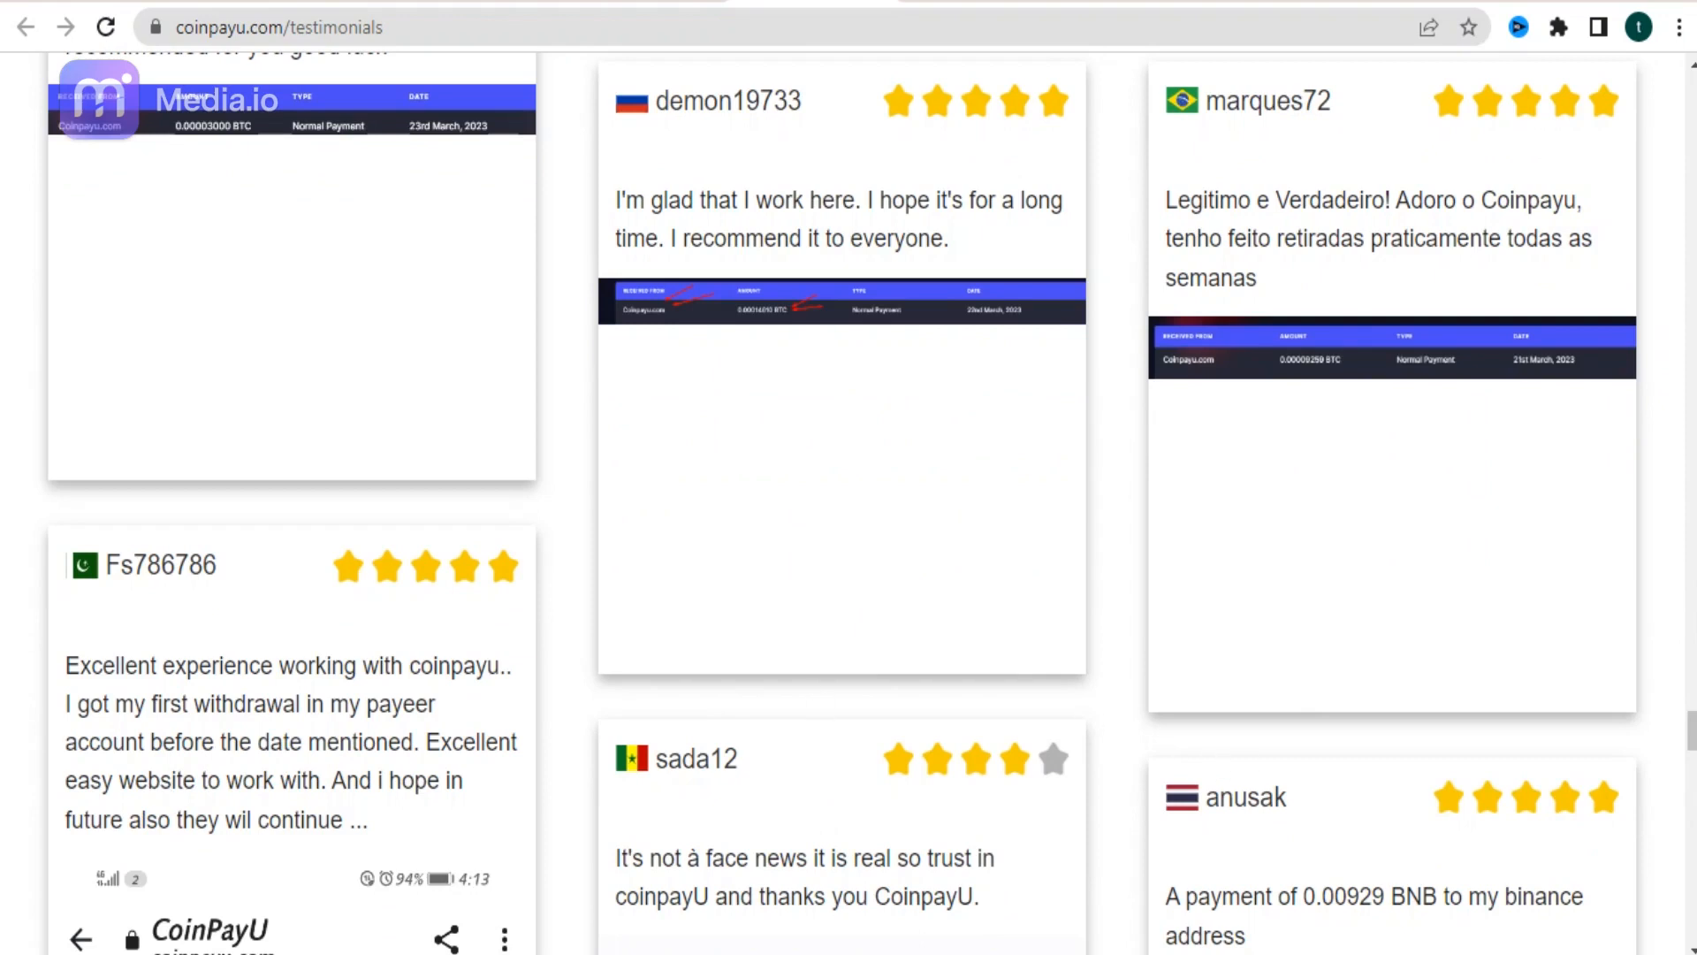
left_click_drag(1688, 730, 1688, 774)
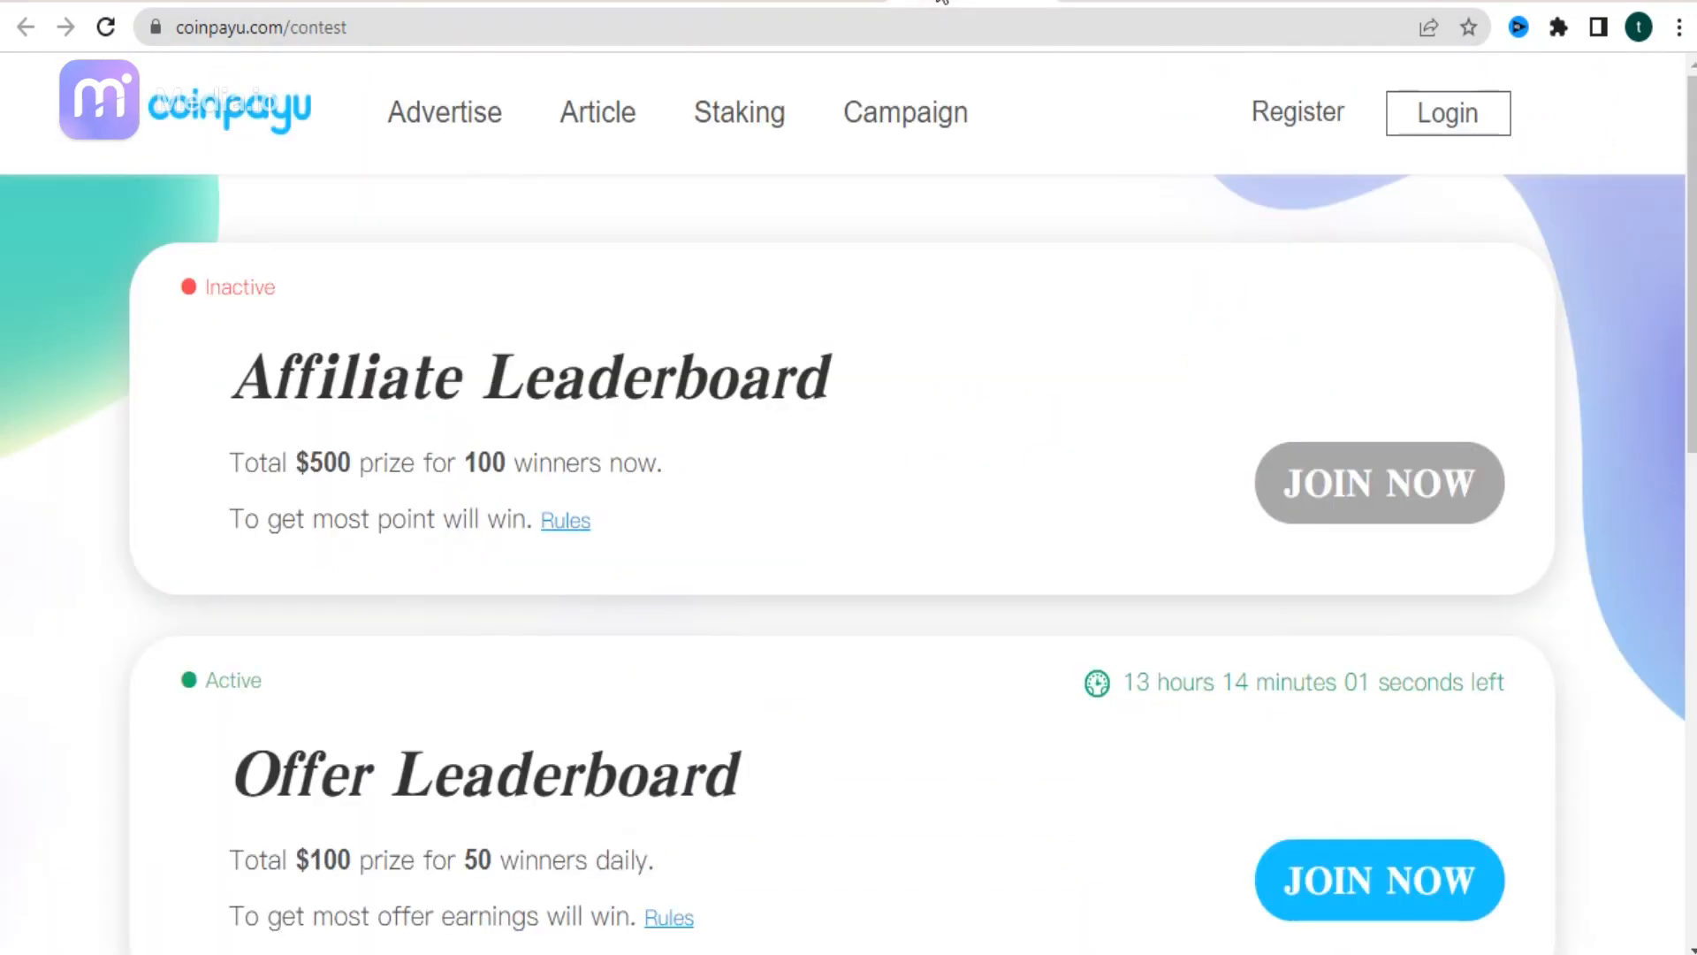
scroll(1034, 380, "down", 1)
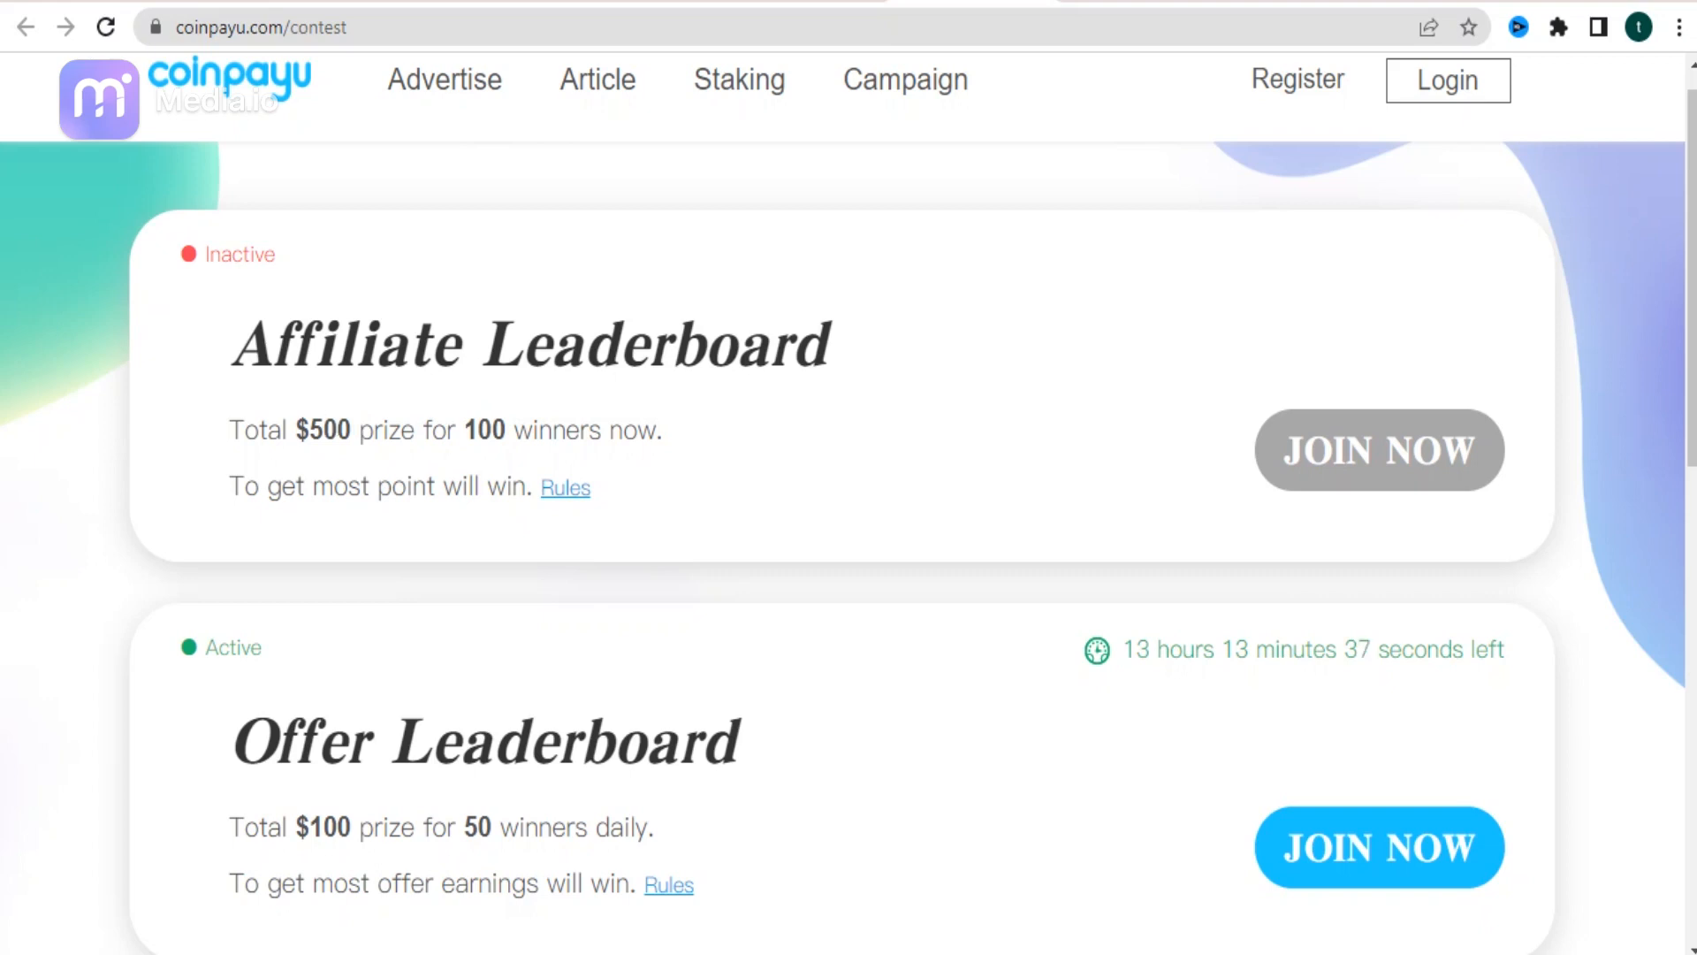
Step: In a new tab, convert 500 US dollars to 139,428.40 Pakistani rupees, then return to the contest page
key("ctrl+t")
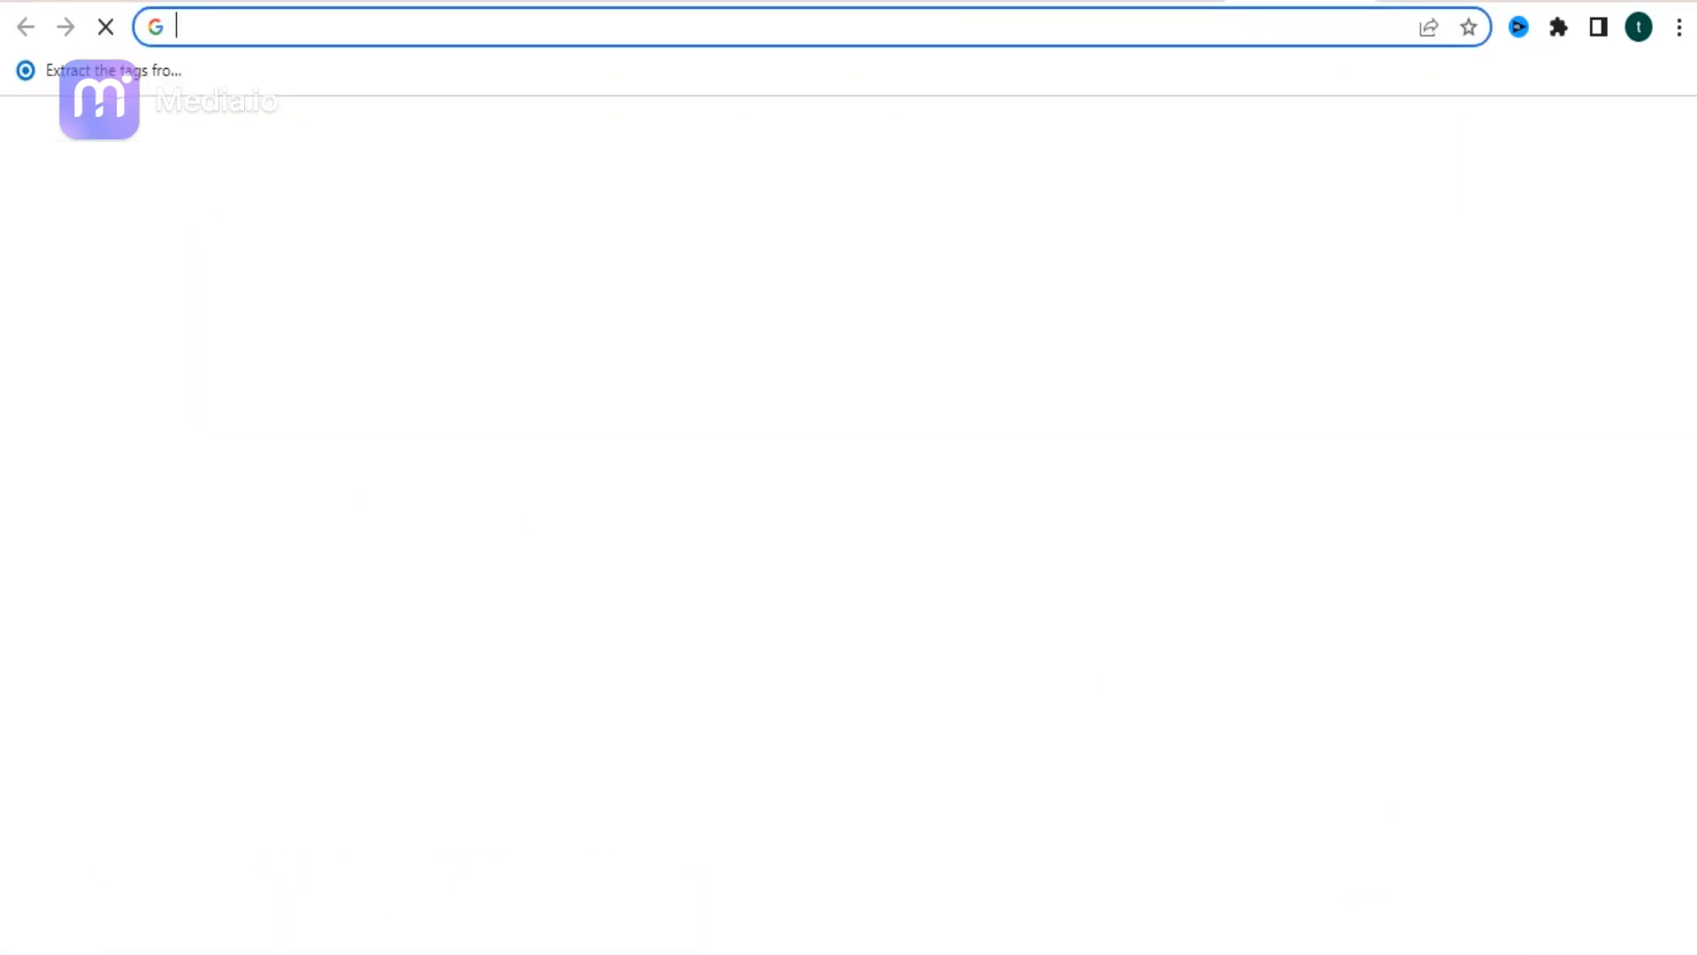
type("500")
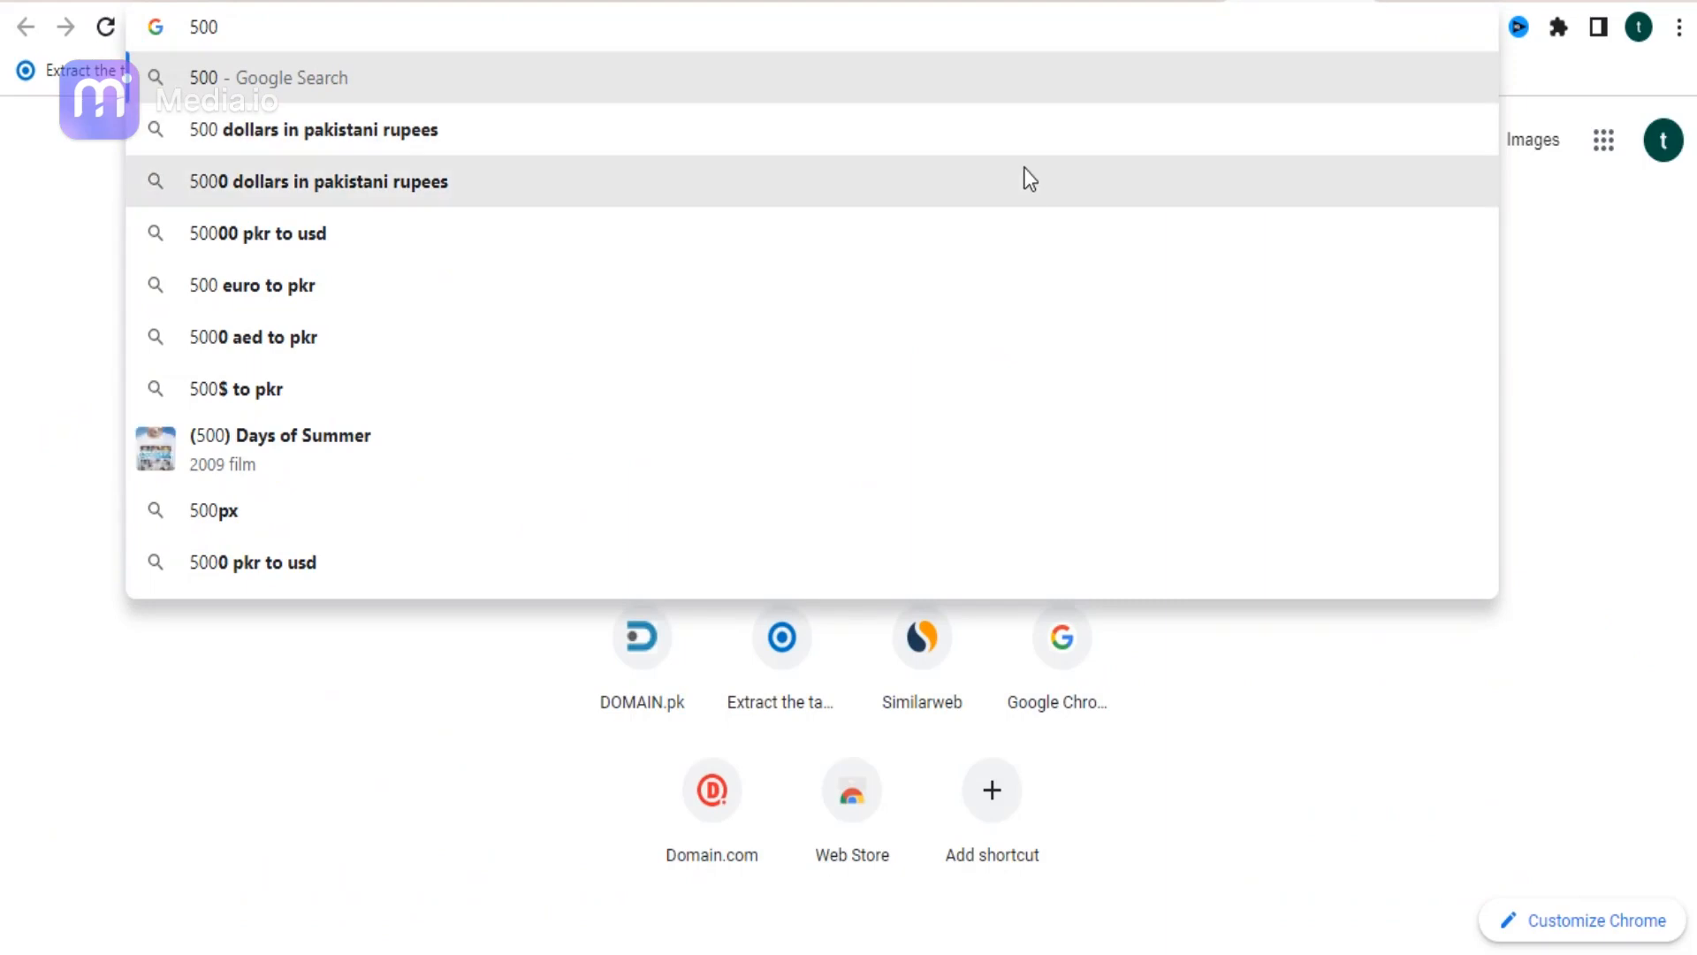
left_click(995, 152)
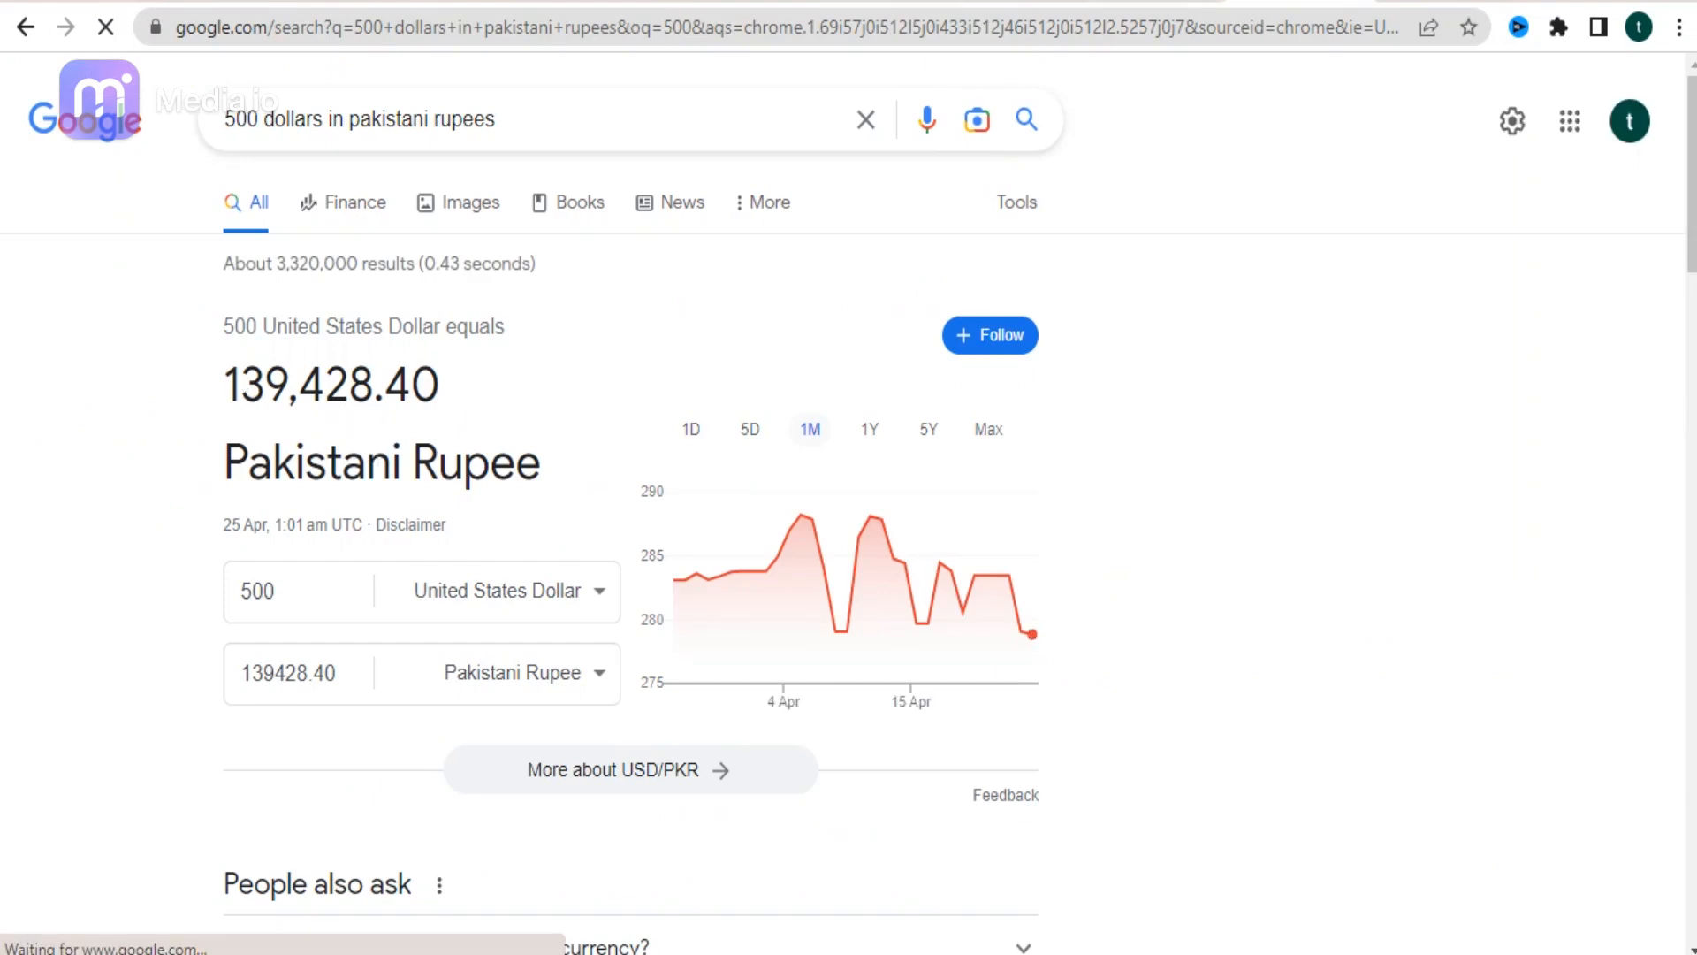
left_click(877, 5)
scroll(1402, 822, "down", 5)
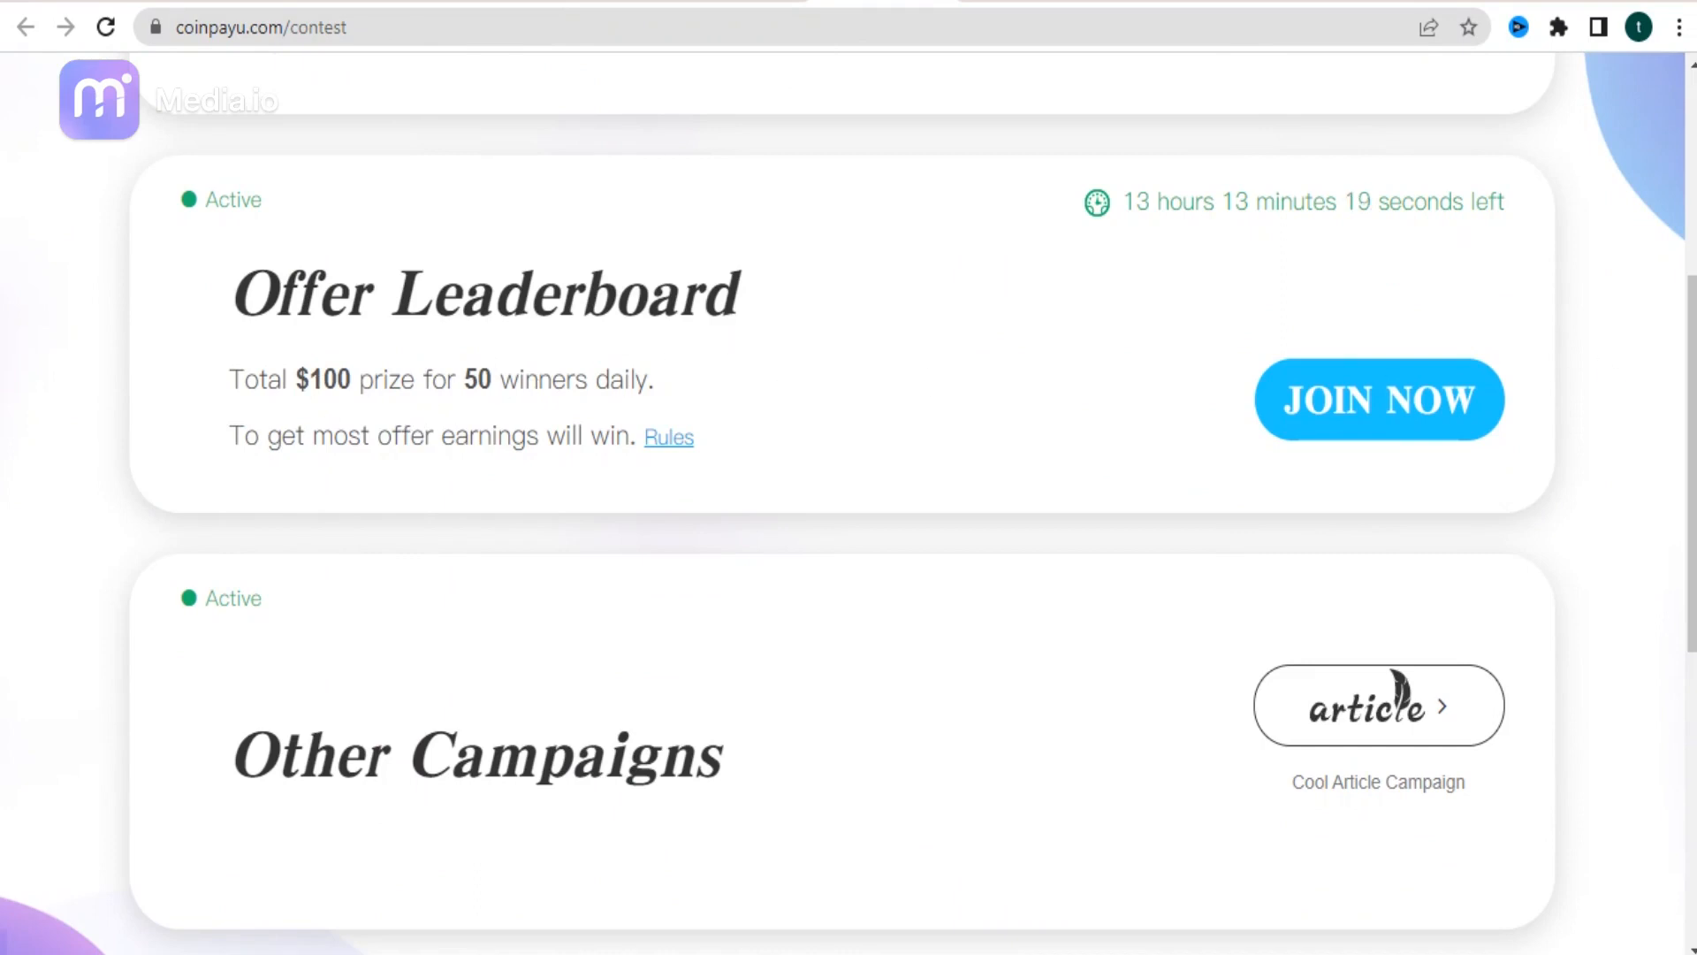
scroll(318, 389, "down", 5)
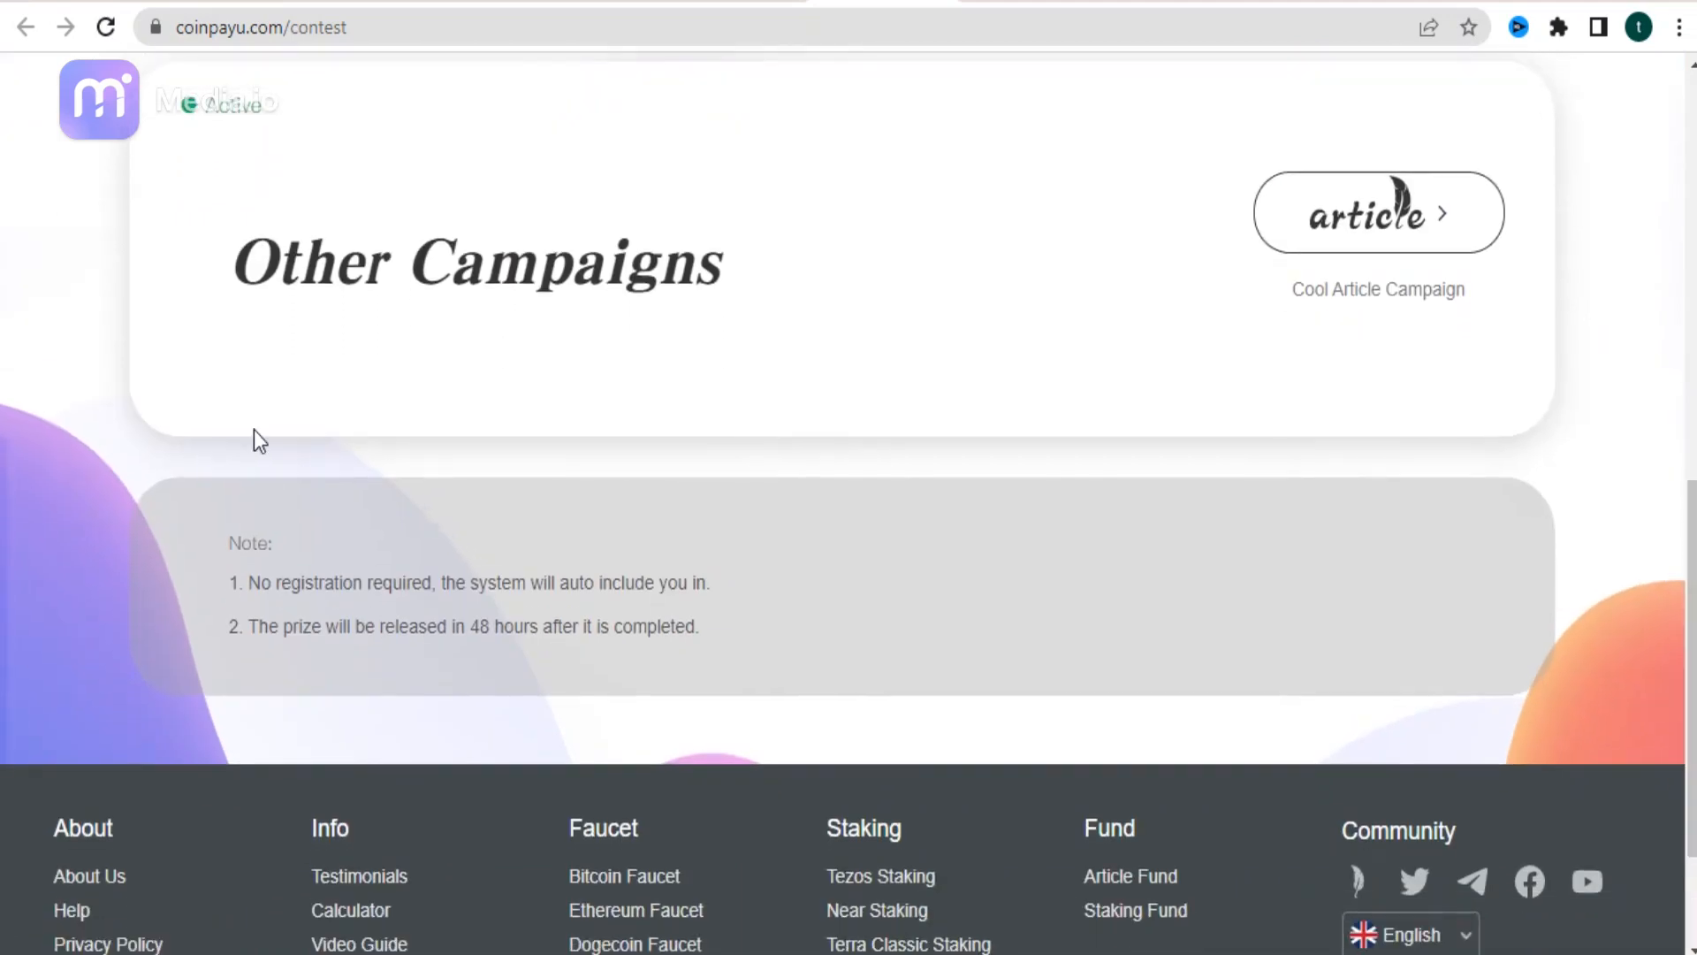
left_click_drag(1690, 649, 1690, 395)
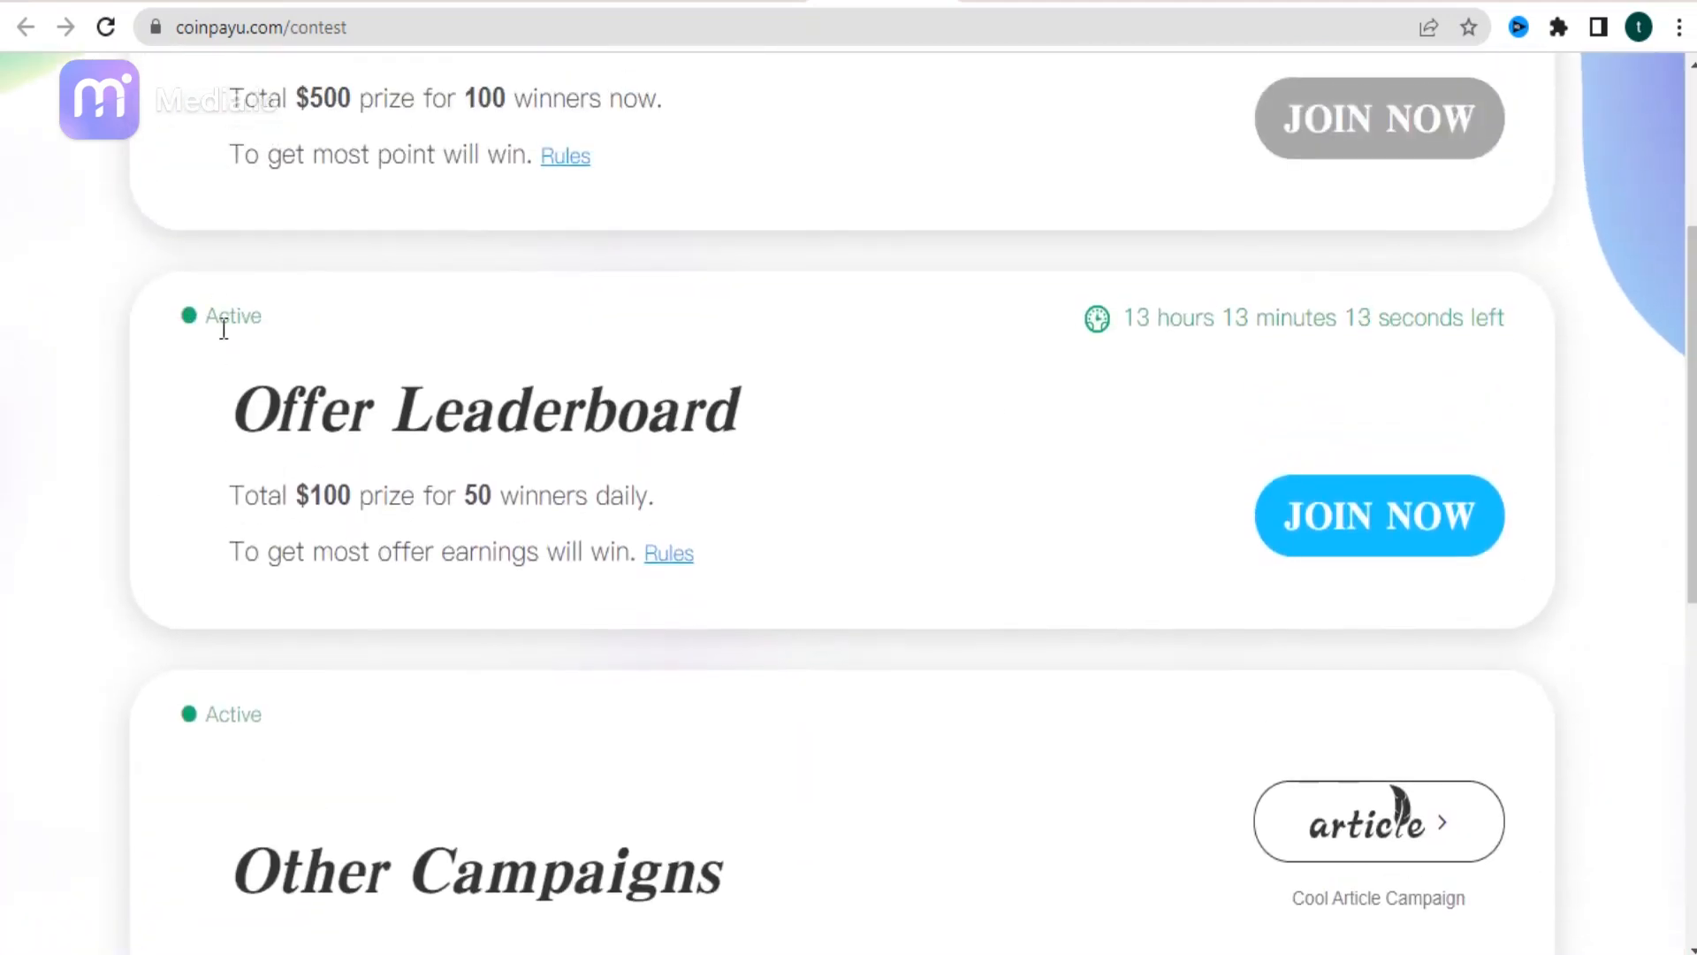
scroll(829, 215, "up", 3)
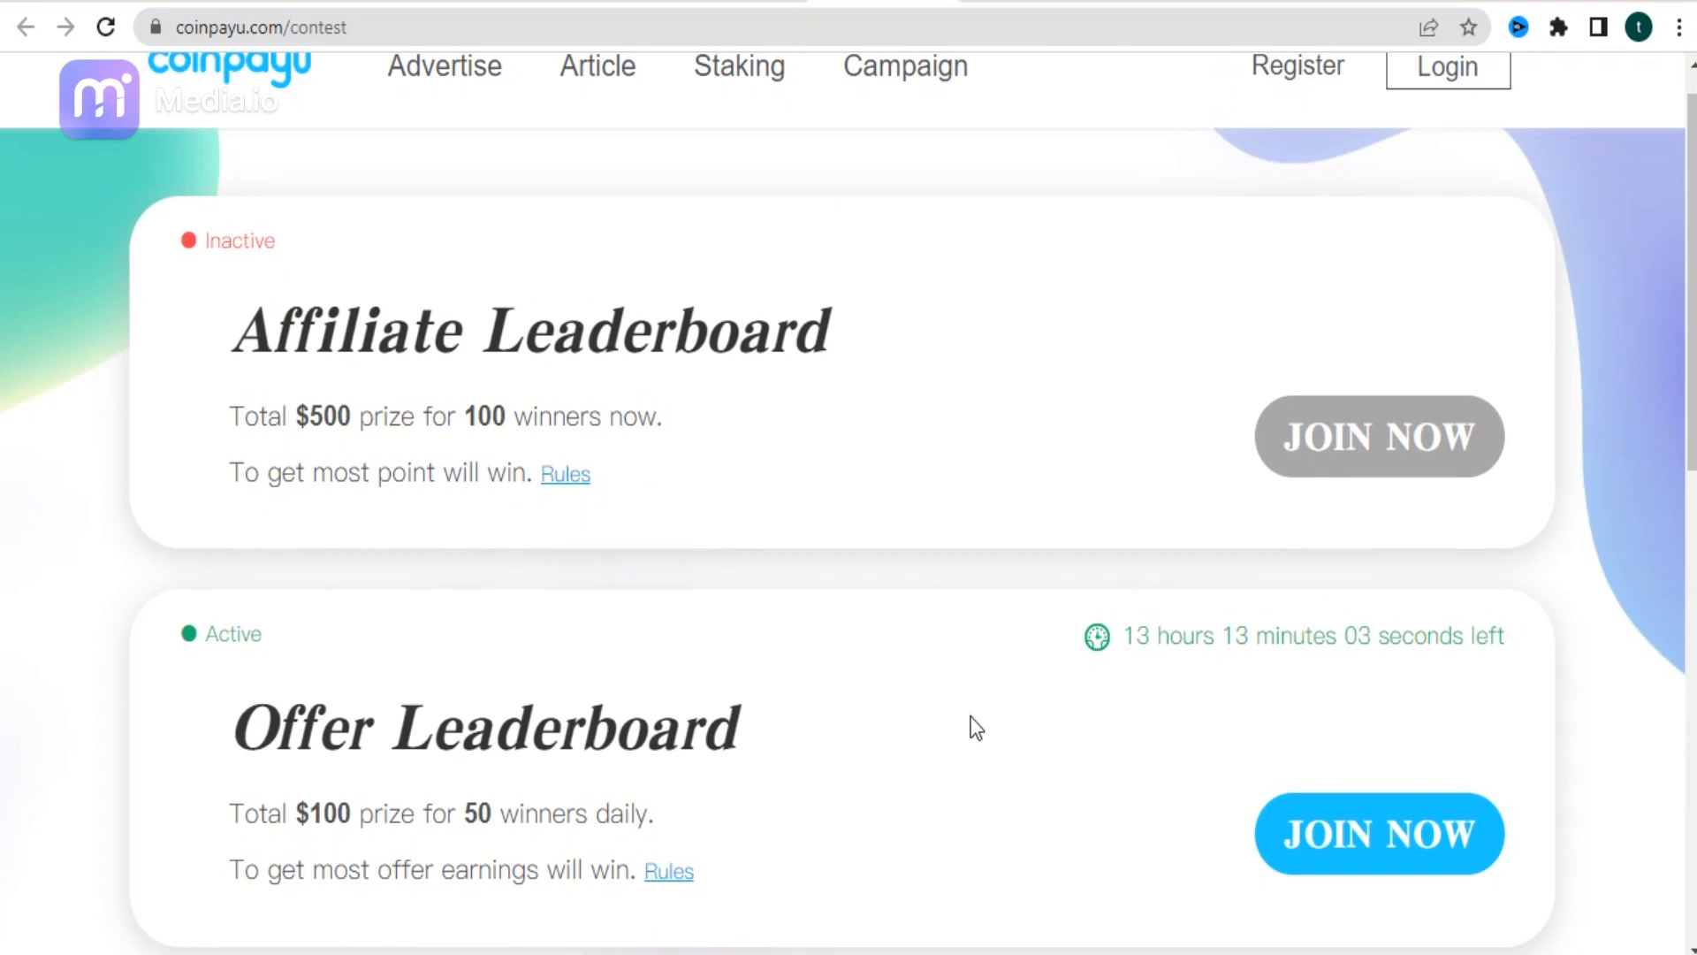
scroll(975, 727, "up", 1)
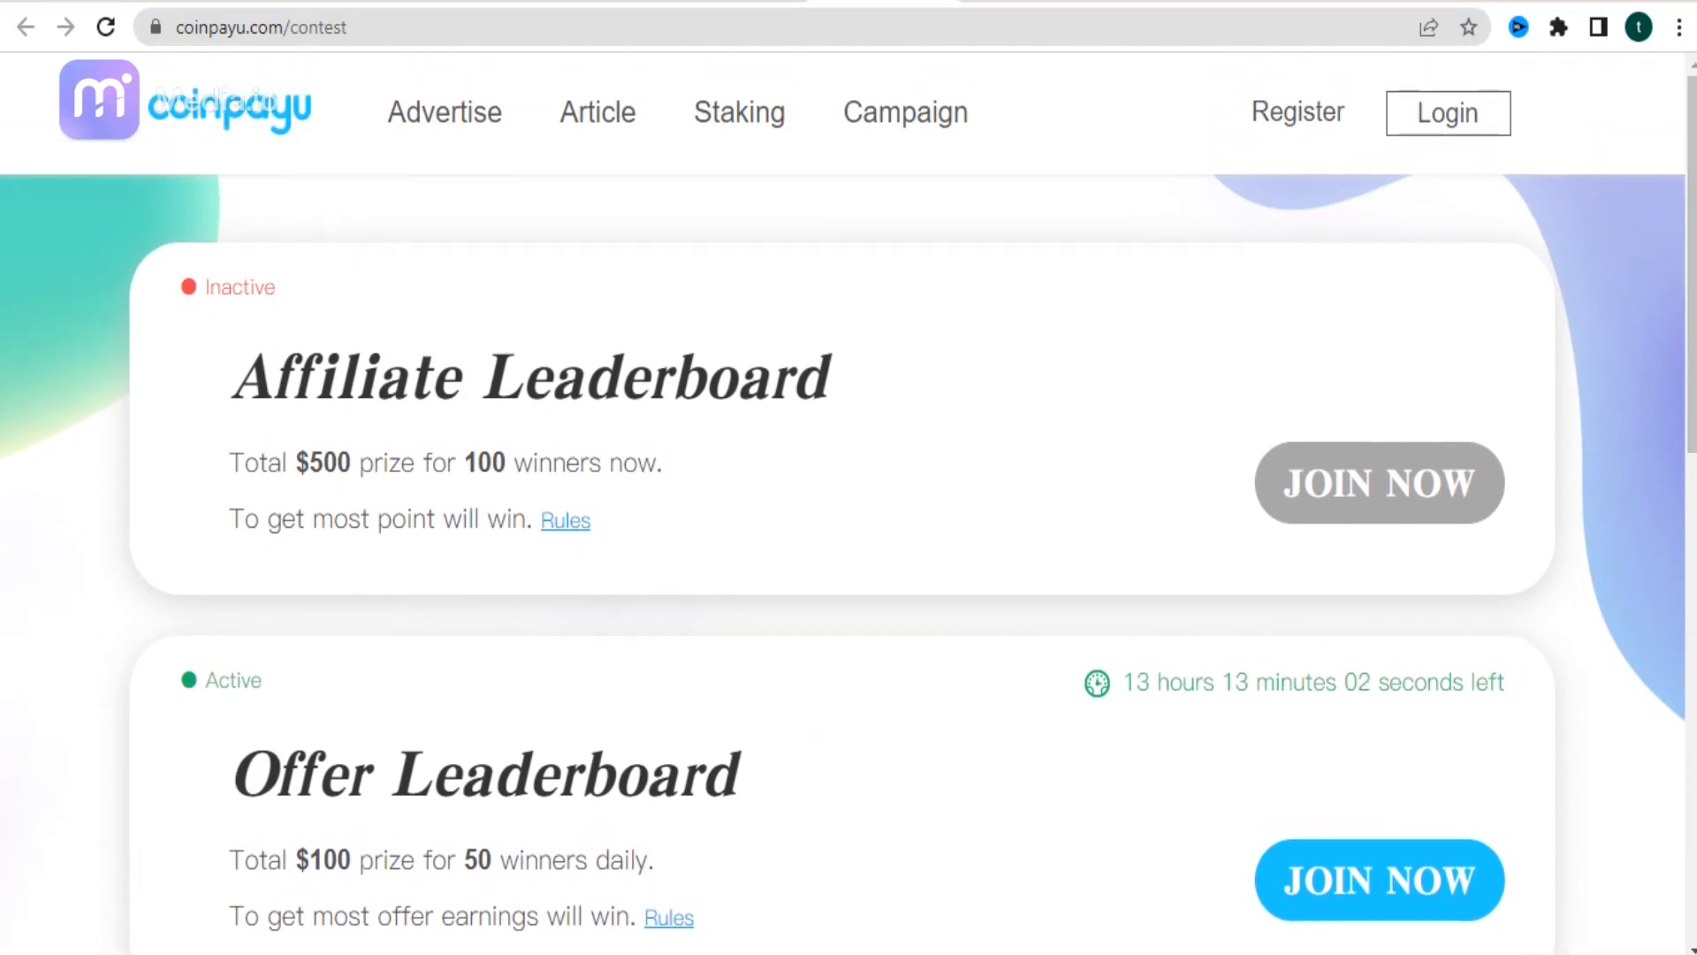
Step: Glance at the Payment Proof tab, then switch back to the CoinPayU home page tab
left_click(618, 0)
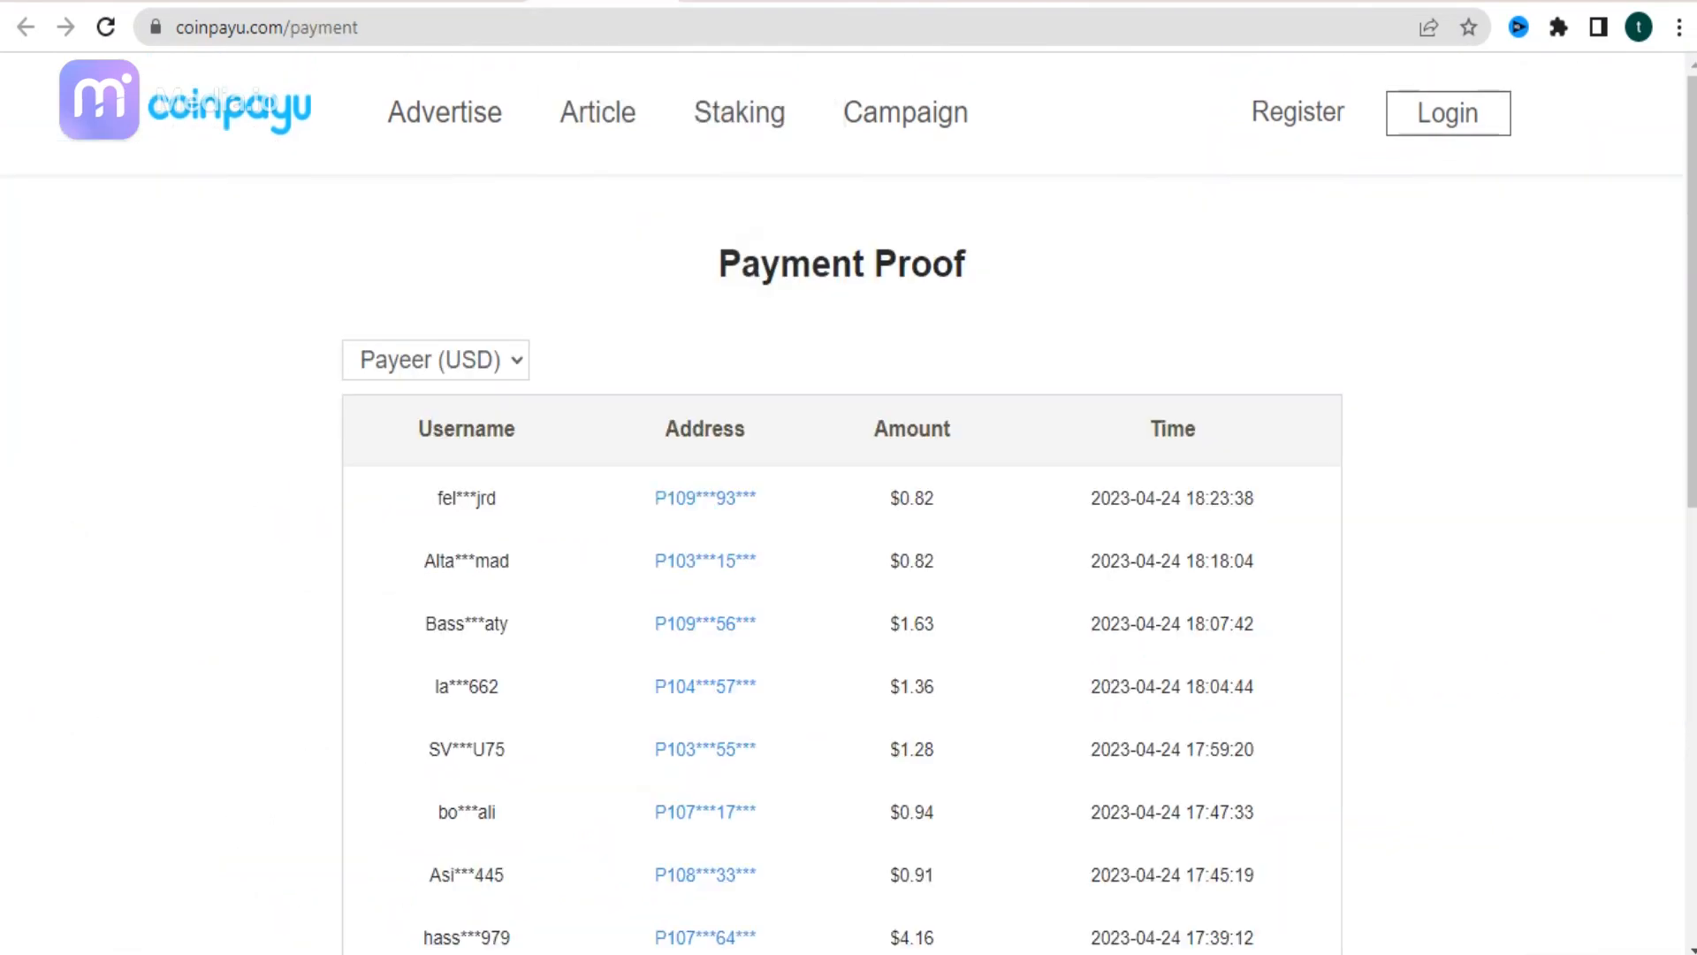
left_click(464, 1)
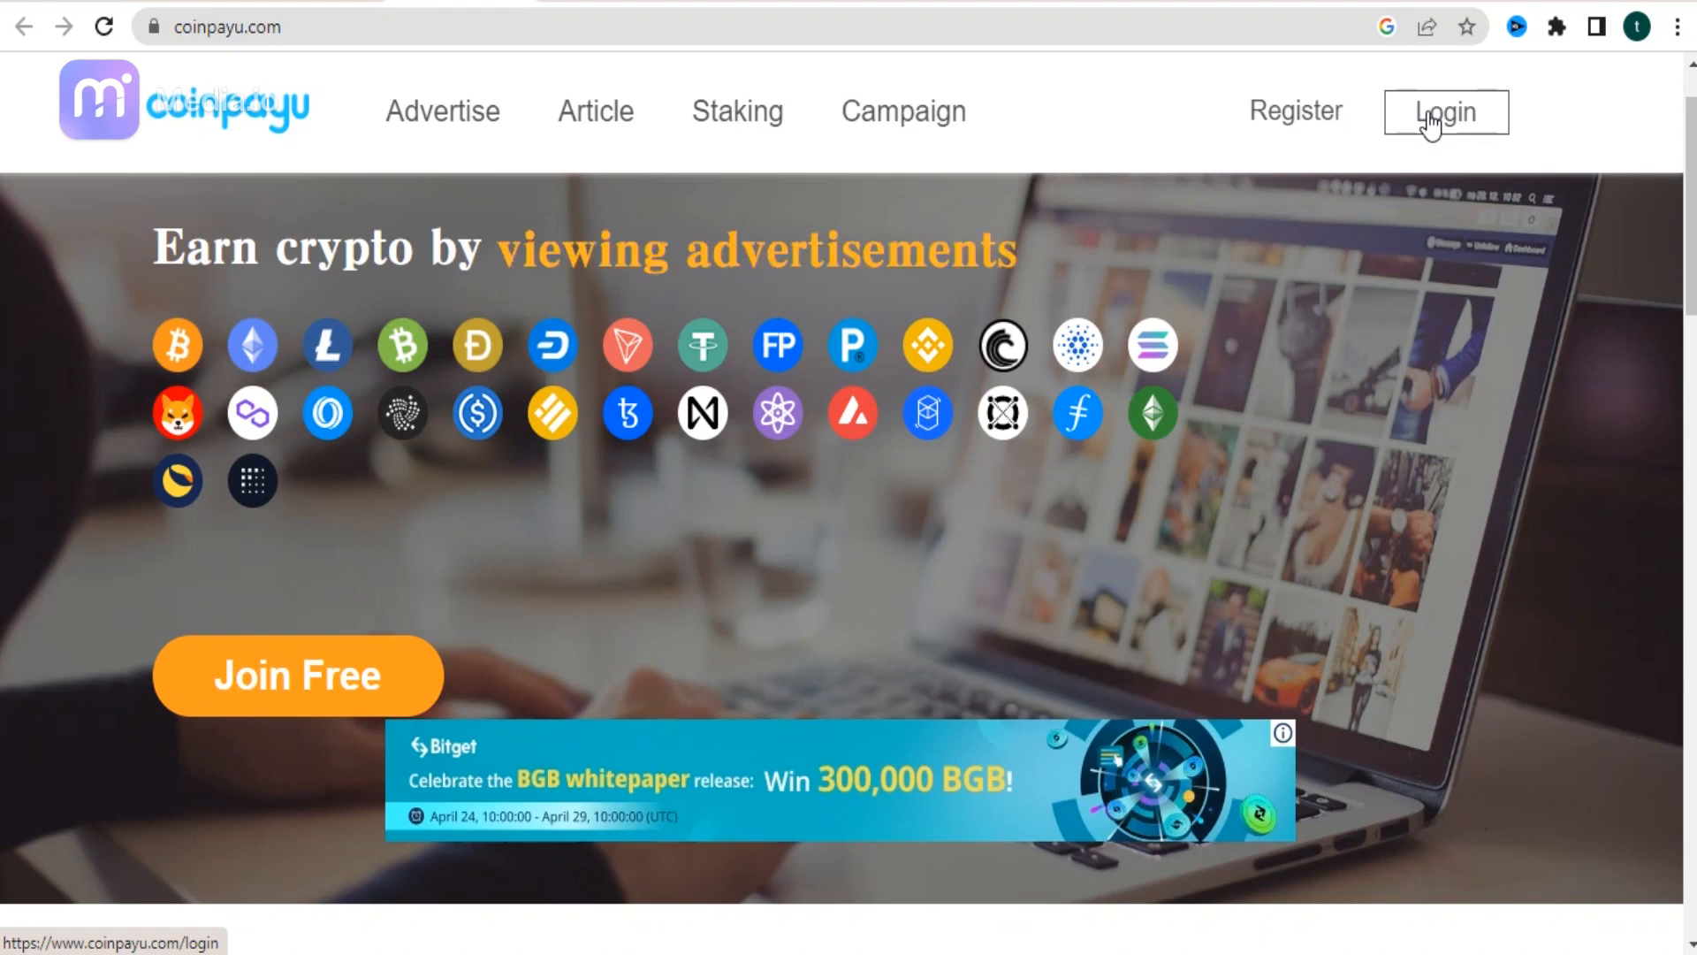
Step: Open the Register page, try the Username, Password and Repeat Password fields, then reload the form
left_click(1288, 124)
left_click(831, 495)
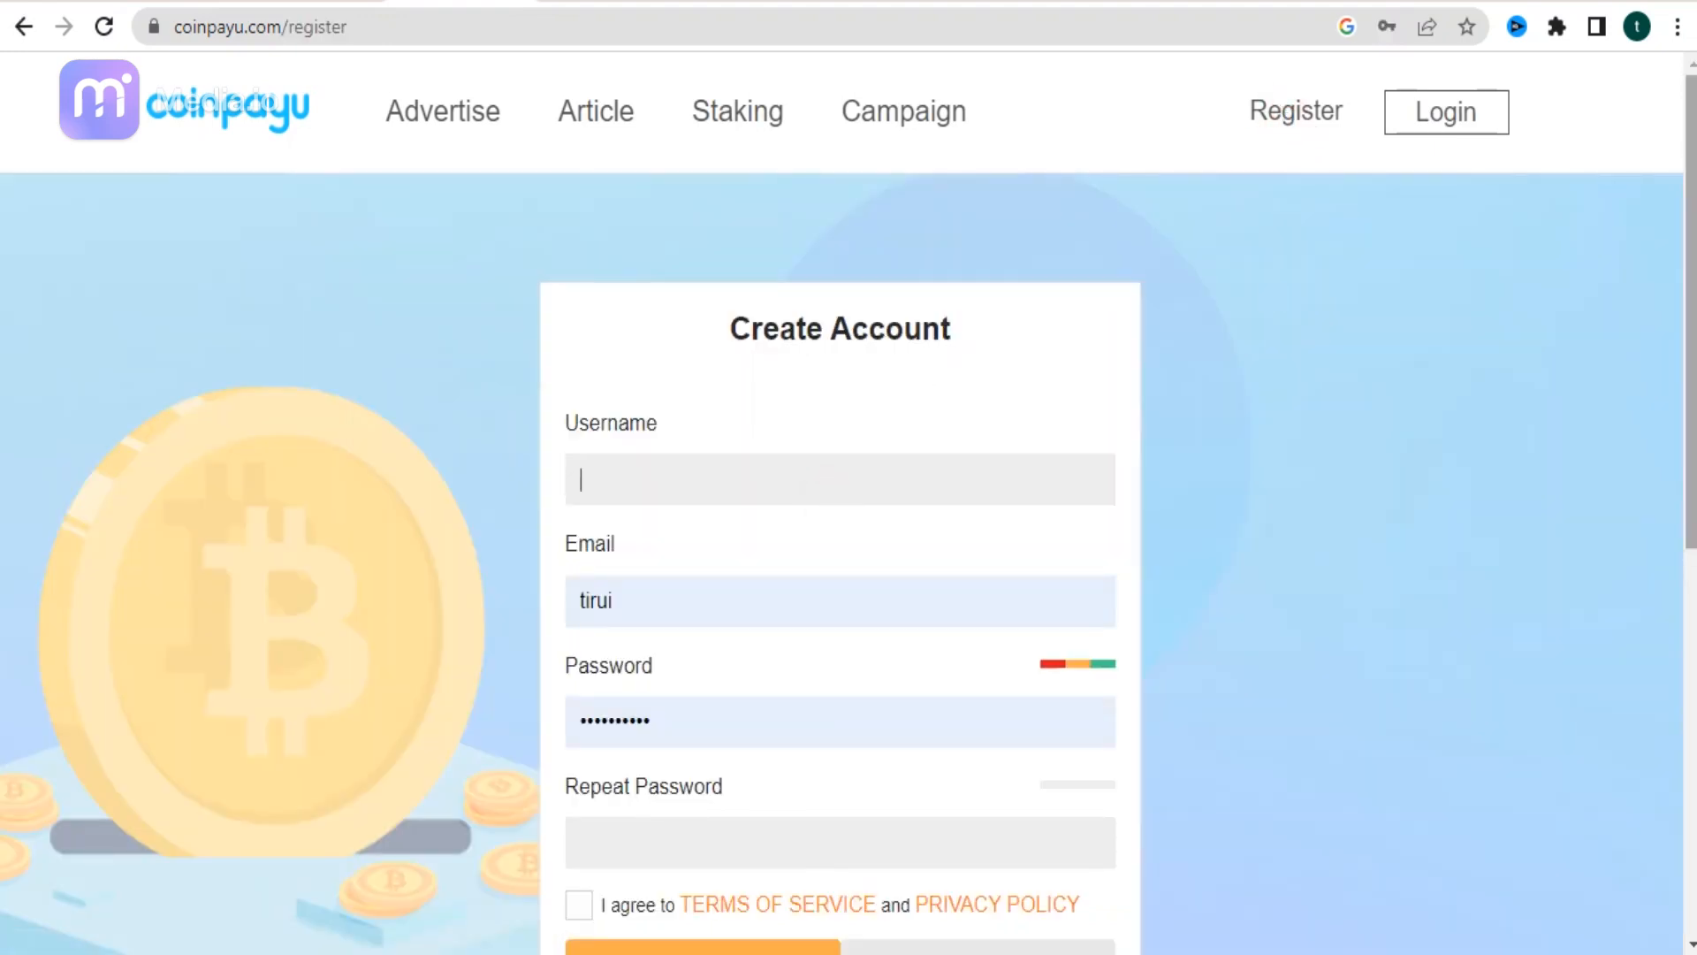
right_click(1690, 233)
left_click_drag(1689, 233, 1690, 347)
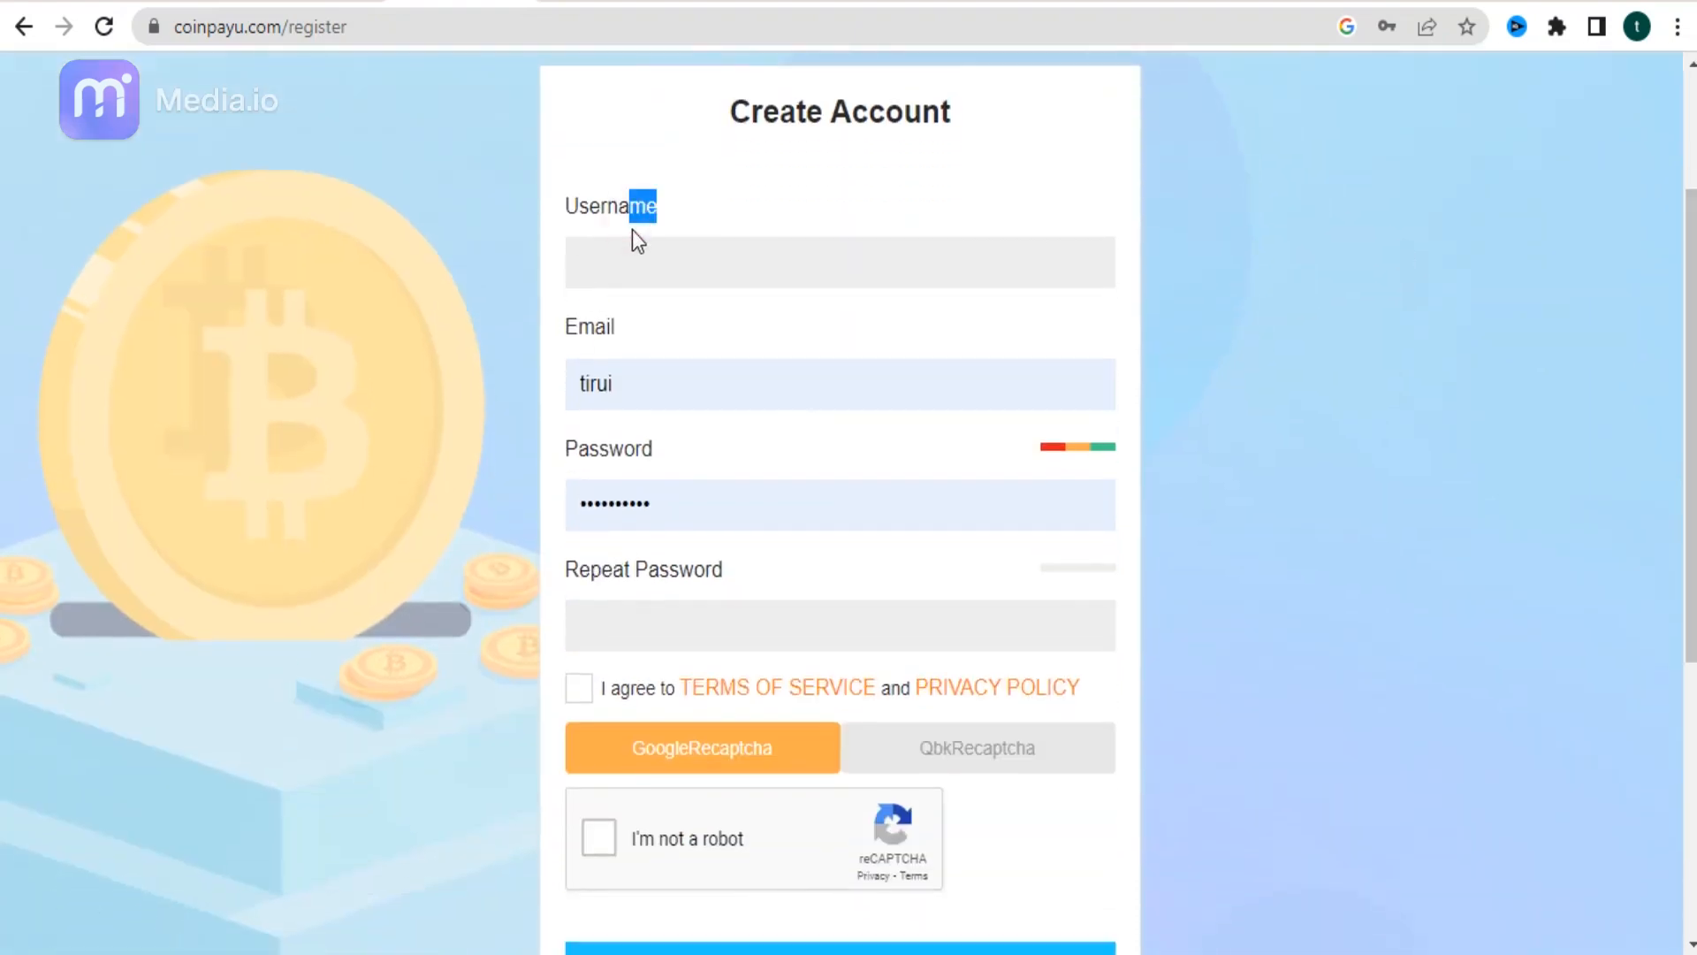
left_click(680, 274)
type("@")
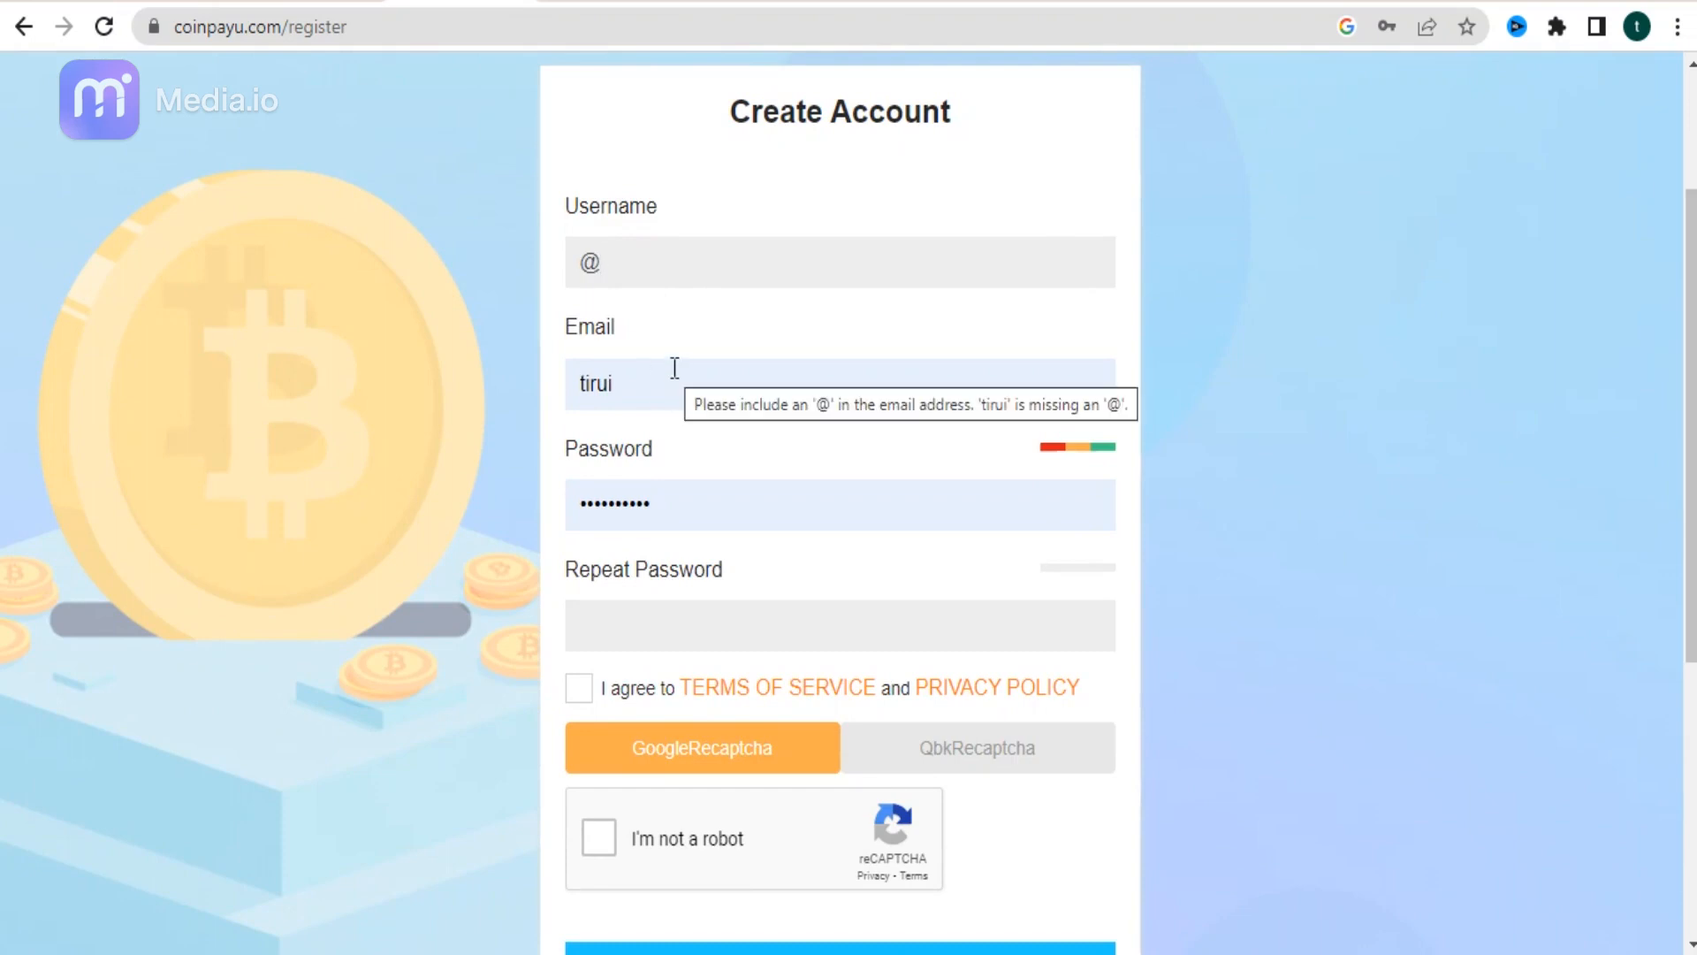
left_click(736, 528)
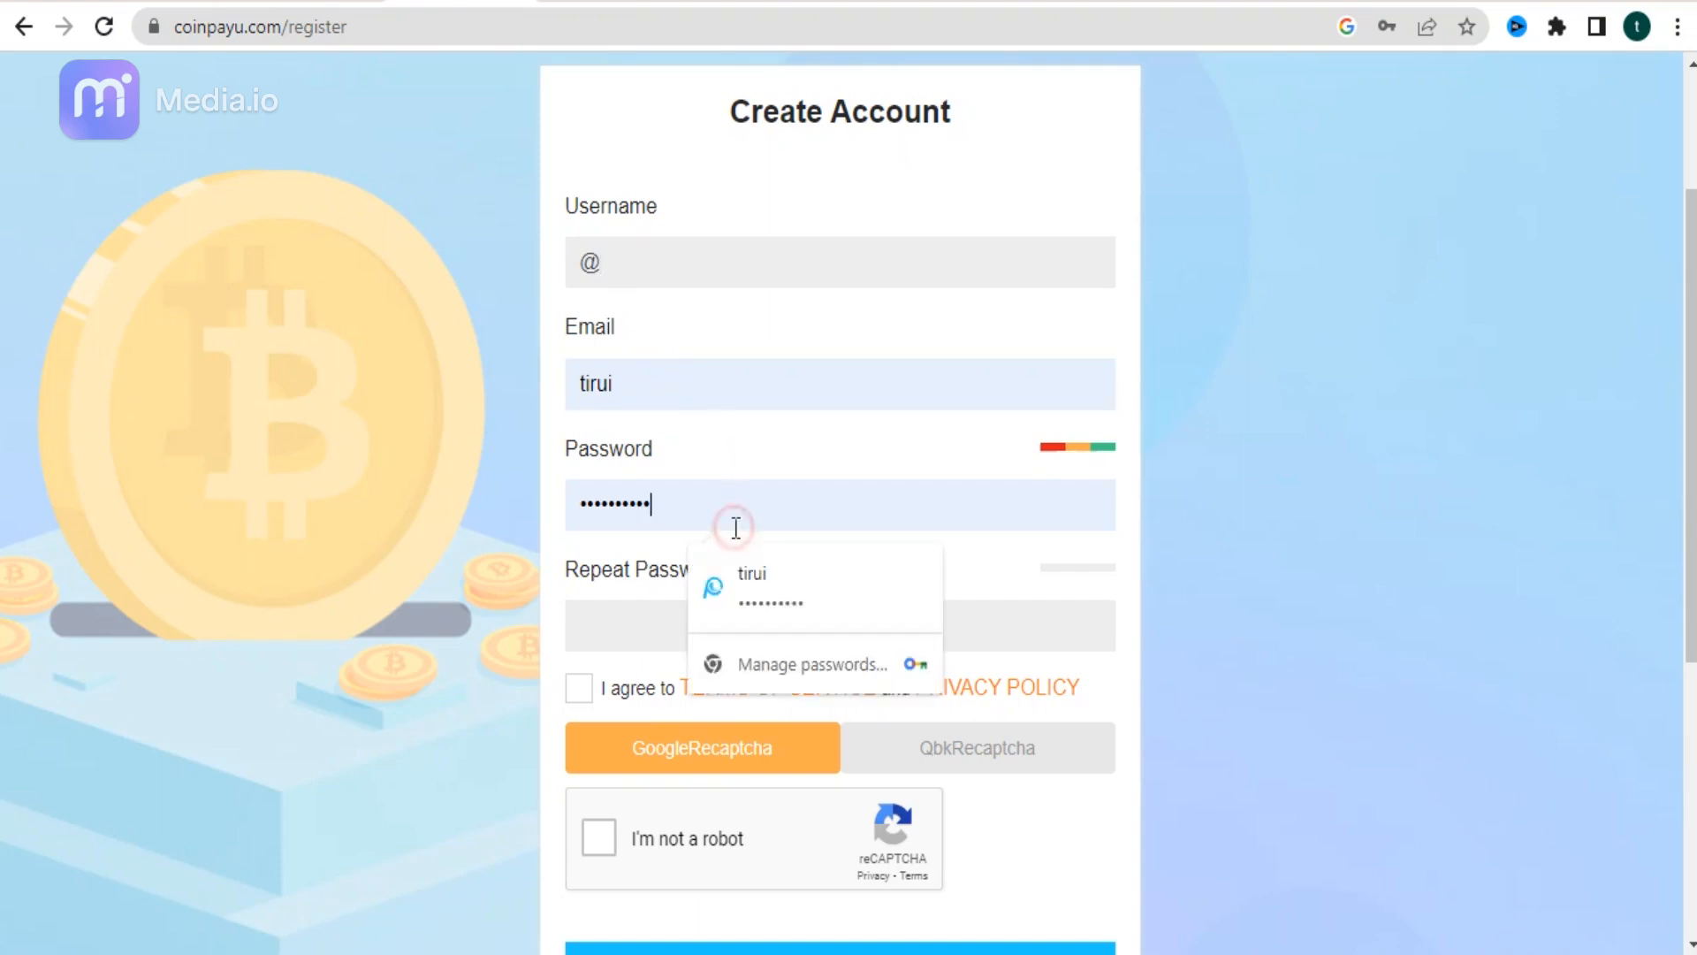
left_click(644, 607)
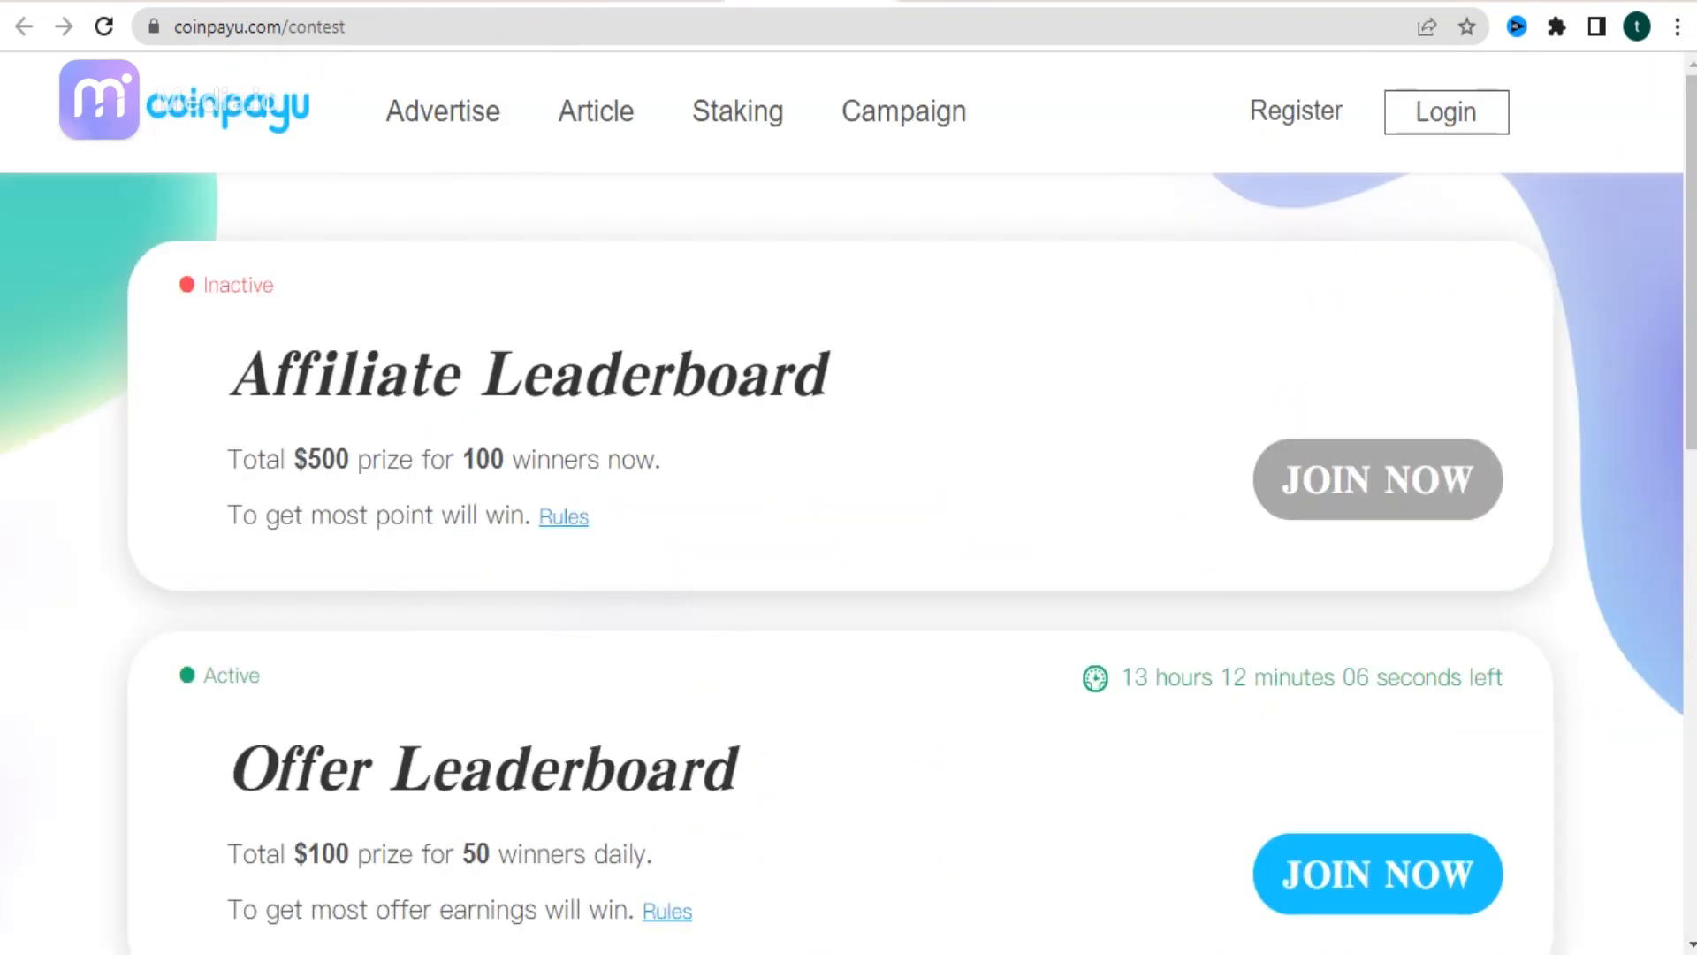
left_click(1304, 102)
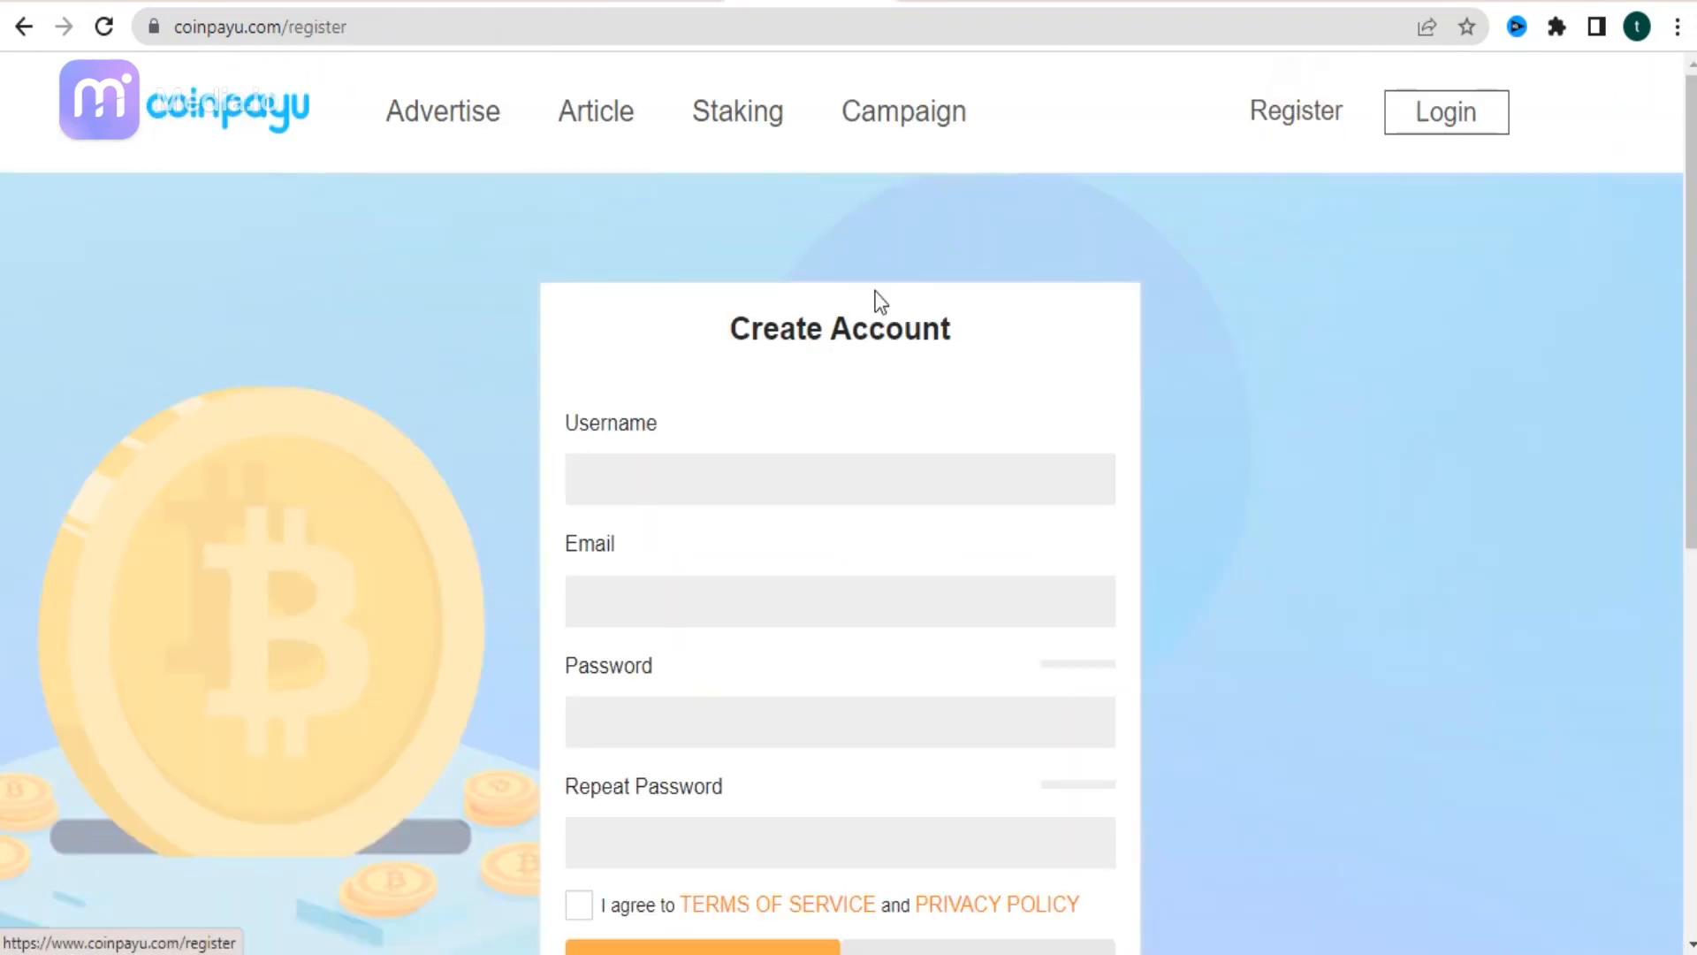
Step: Enter the account password in Repeat Password and tick the I agree terms checkbox
scroll(583, 565, "down", 3)
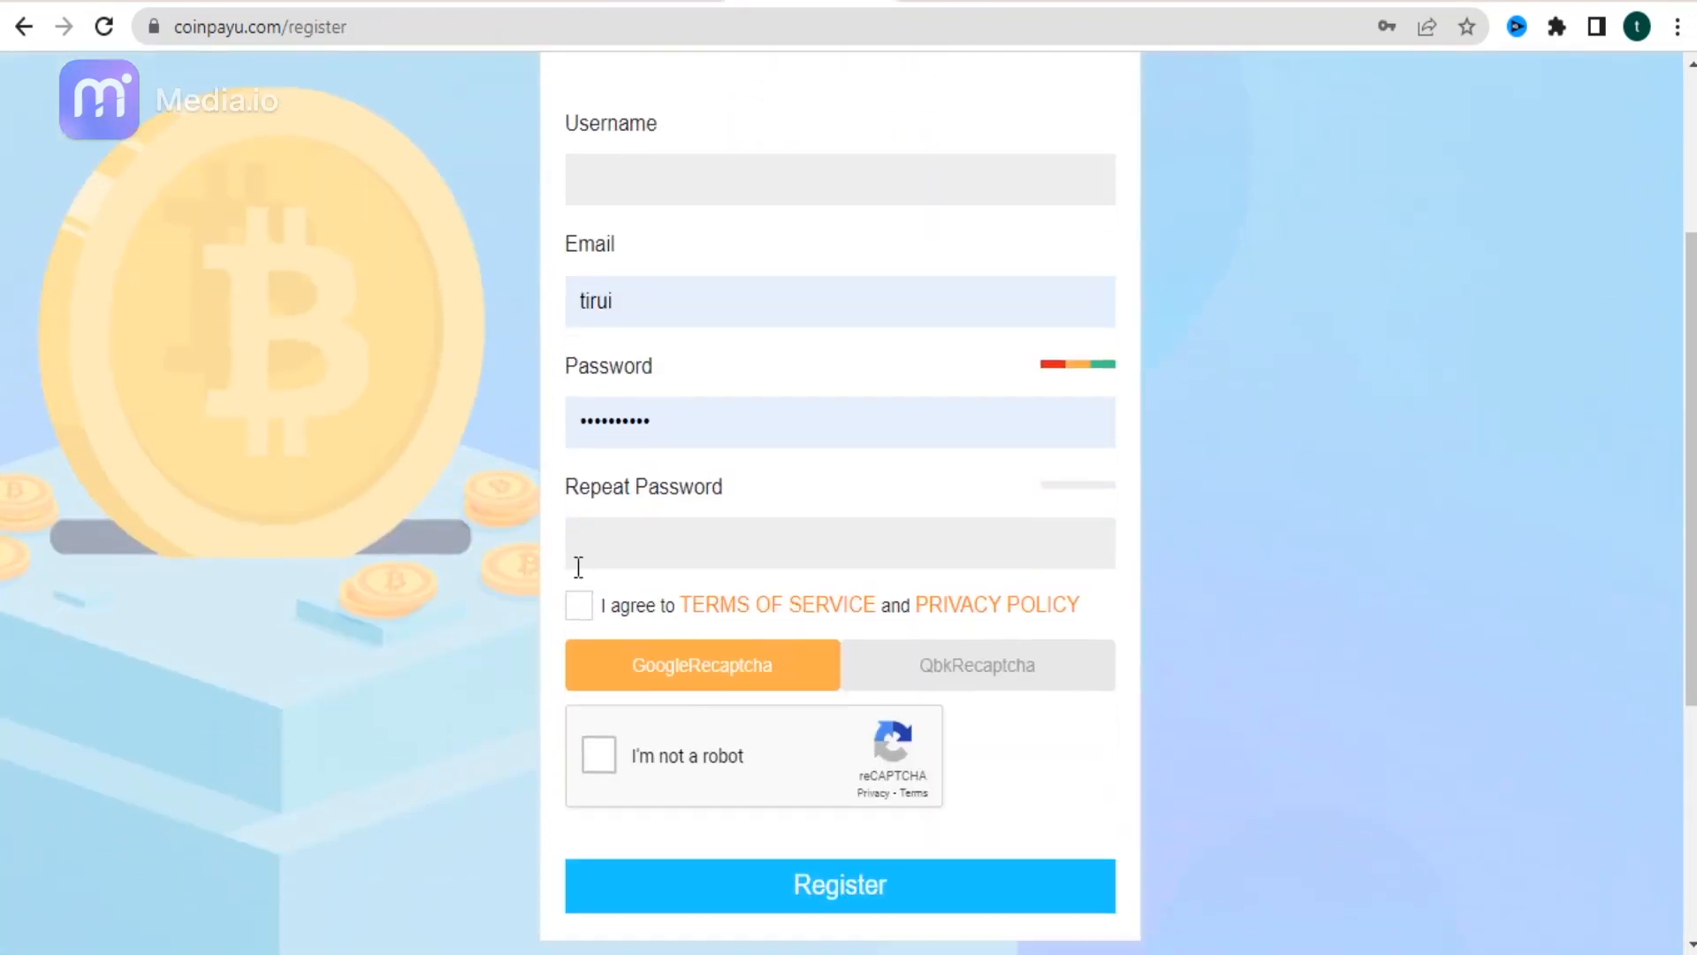
left_click(607, 538)
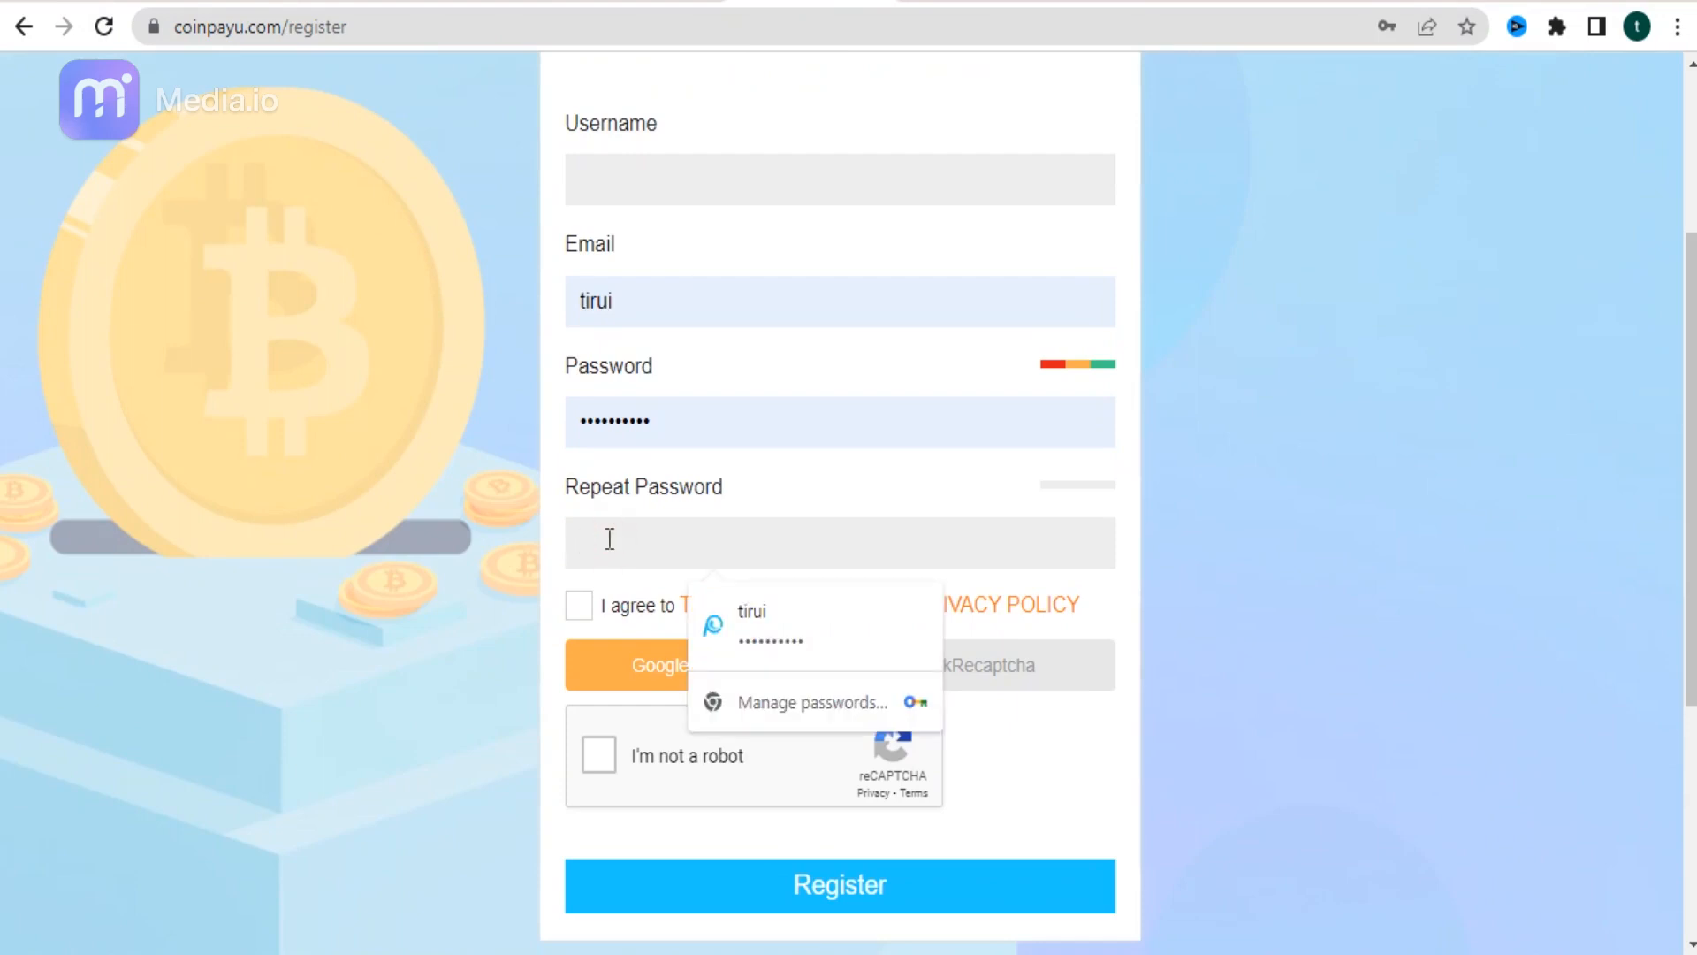
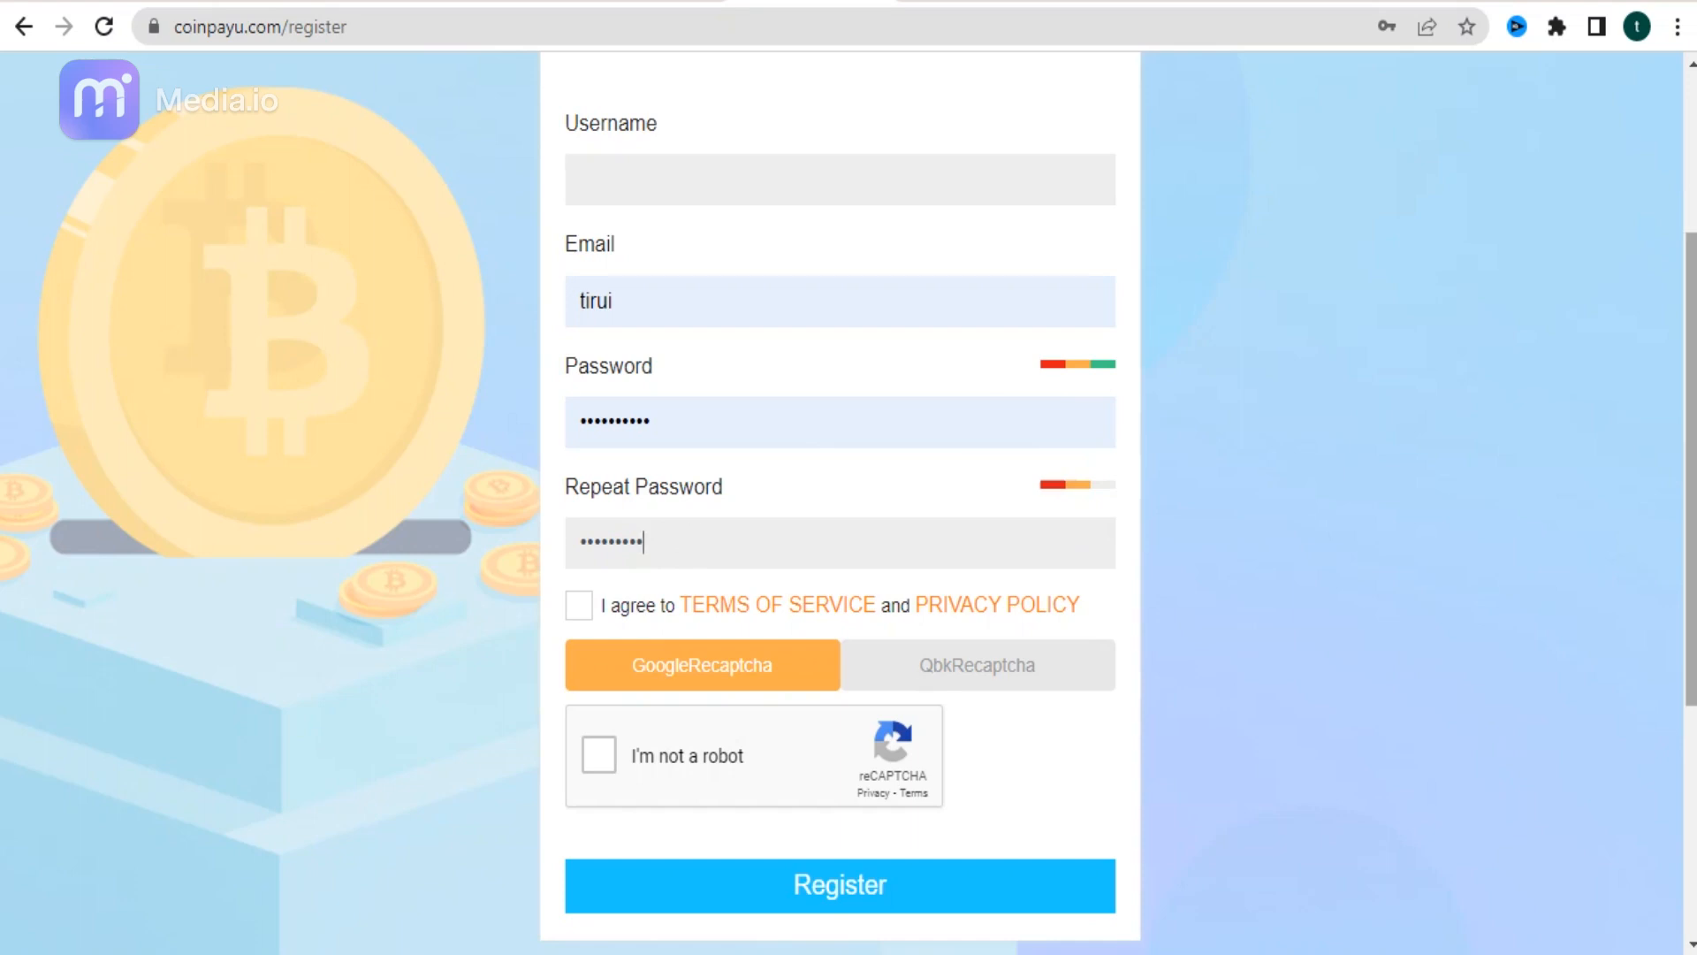
scroll(848, 495, "down", 5)
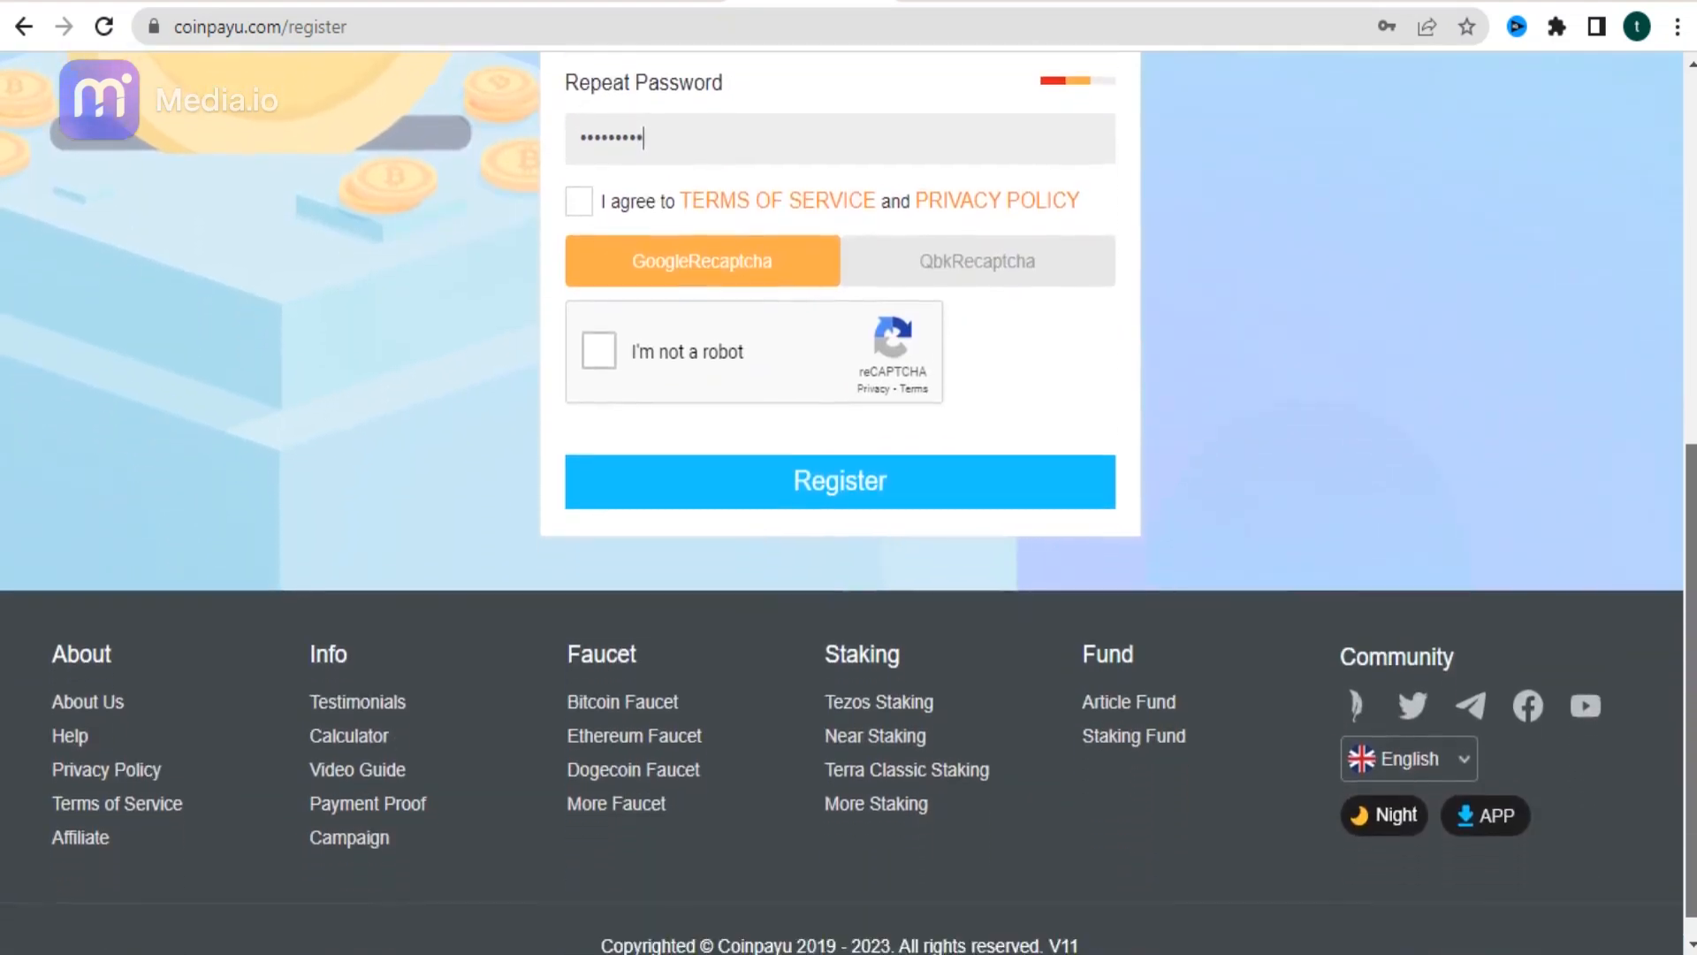
scroll(849, 495, "up", 4)
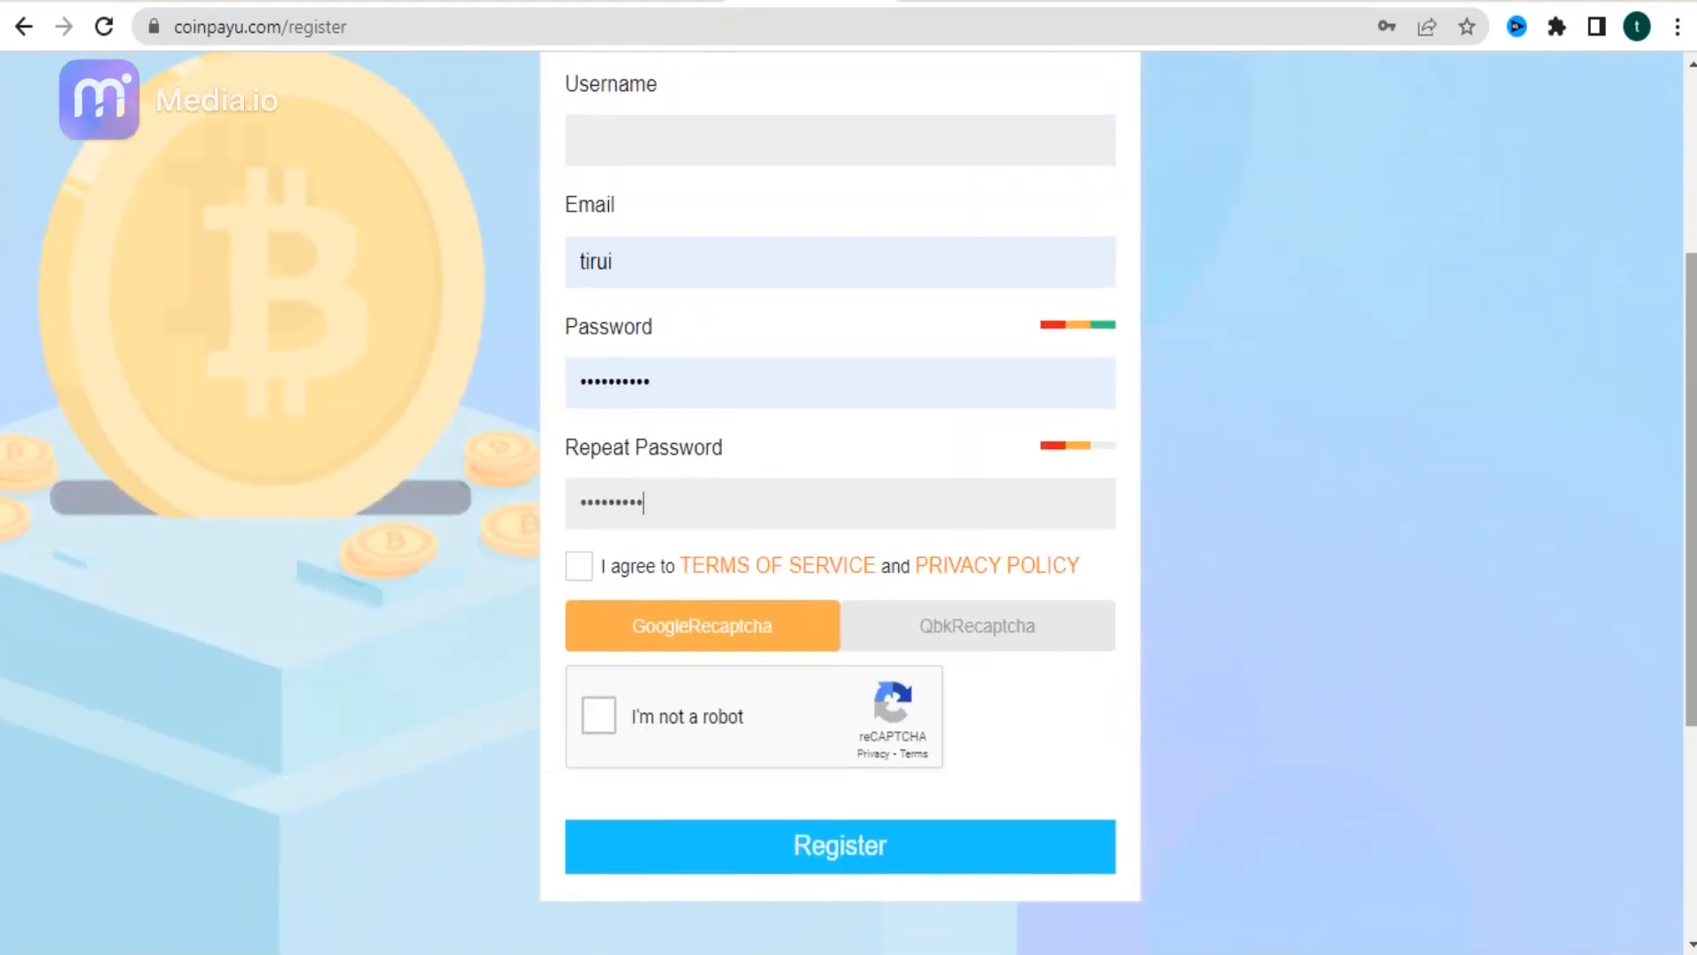
left_click(579, 566)
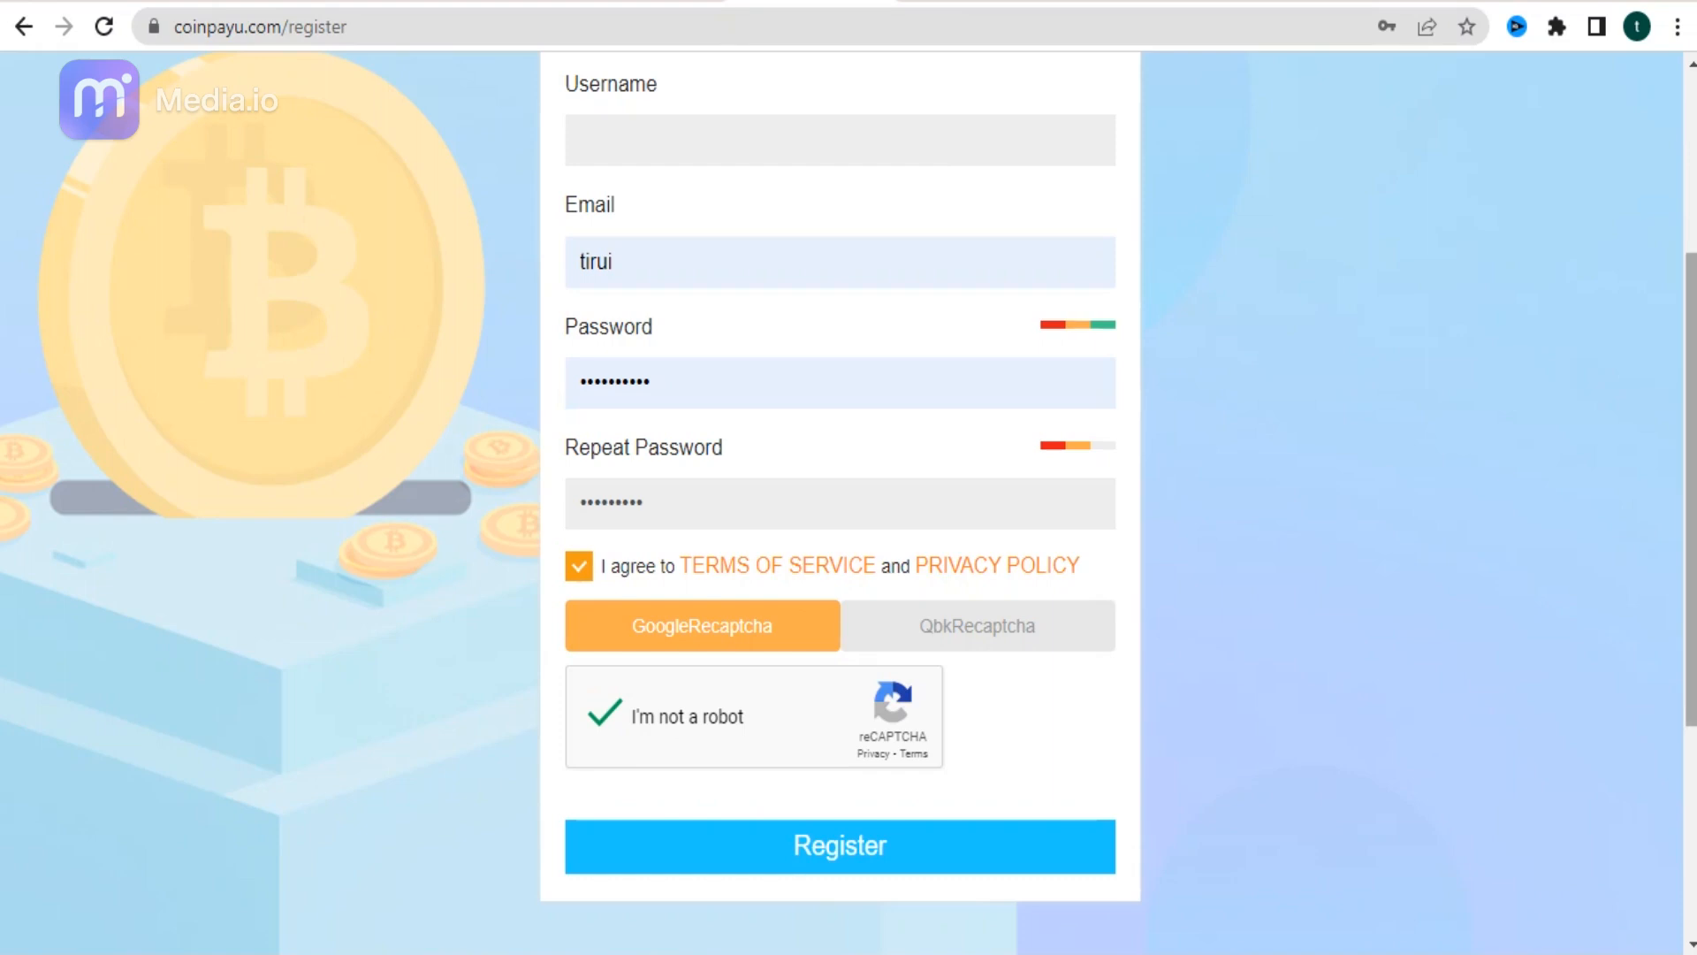
Step: Scroll the registration form, check the entered email and dismiss the saved-password suggestions
scroll(849, 502, "up", 3)
scroll(849, 502, "up", 1)
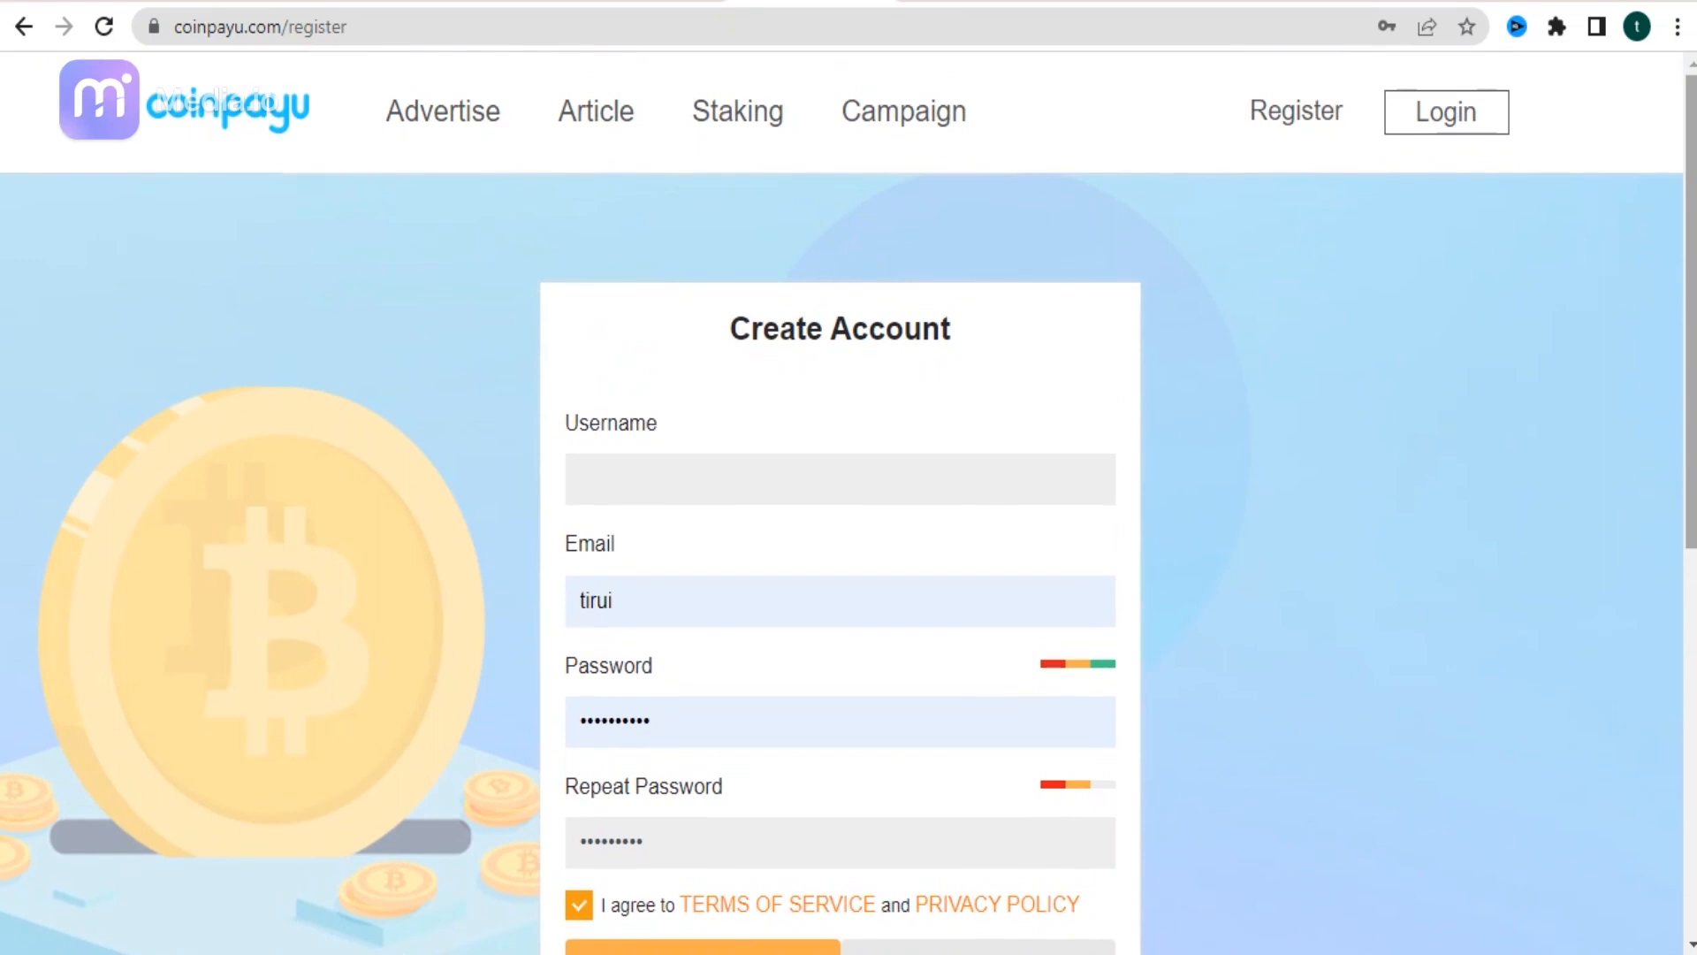
scroll(848, 502, "down", 8)
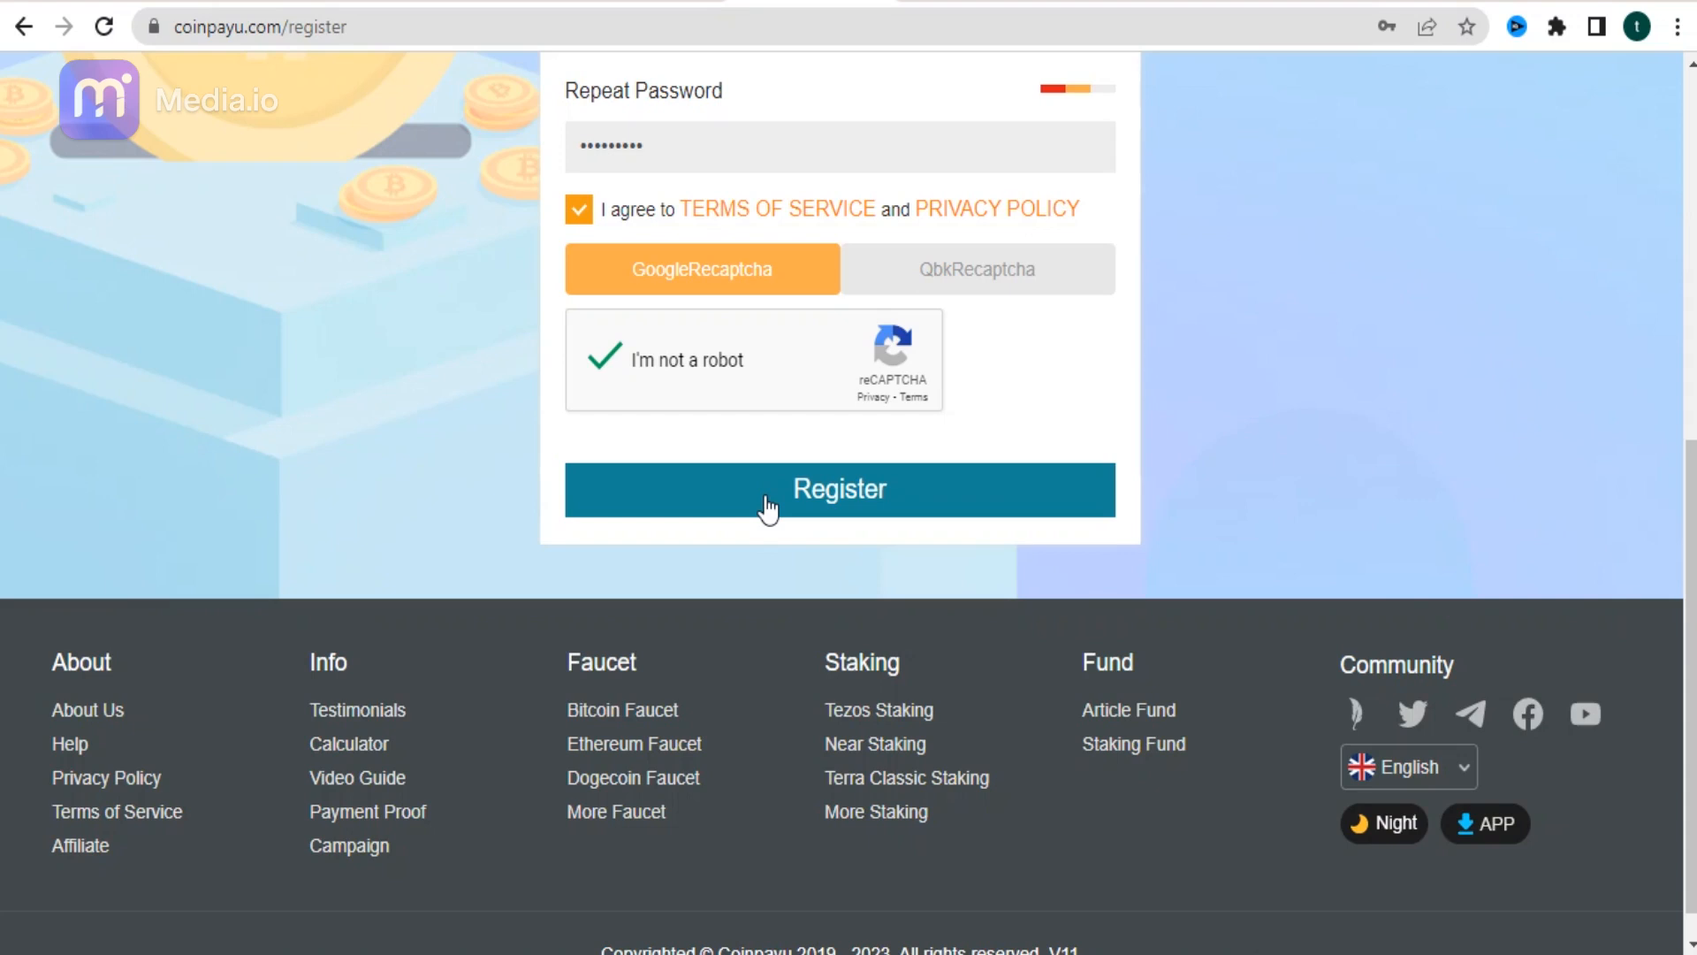
left_click_drag(1690, 631, 1689, 372)
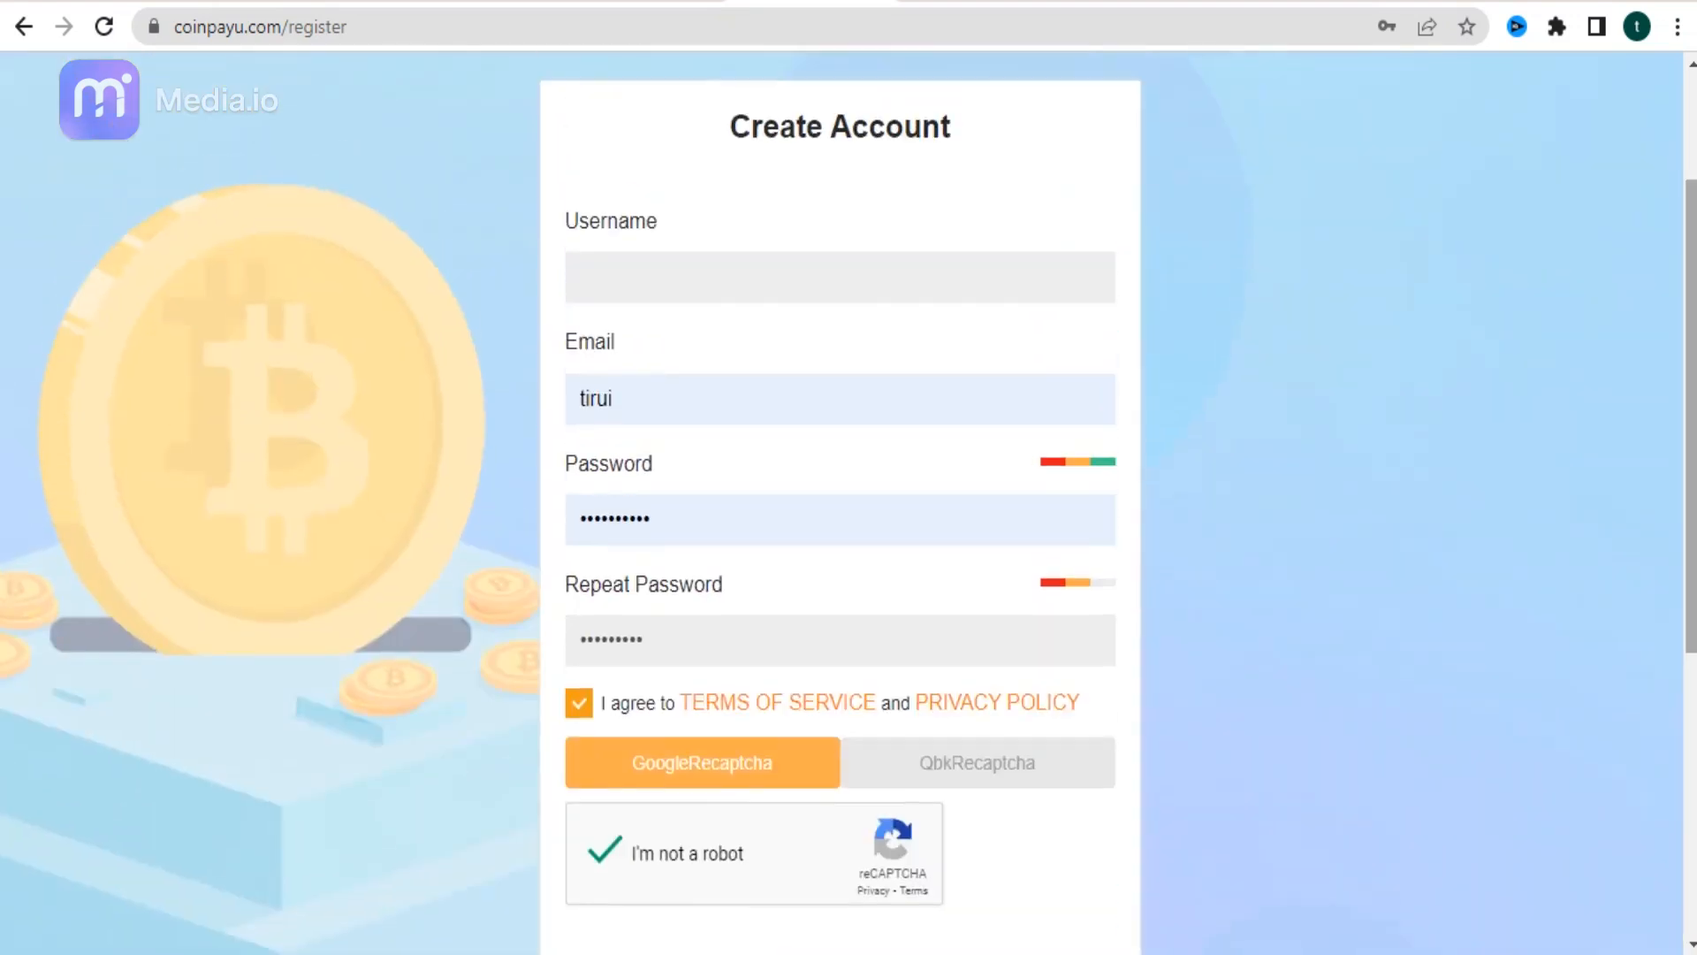
left_click(660, 416)
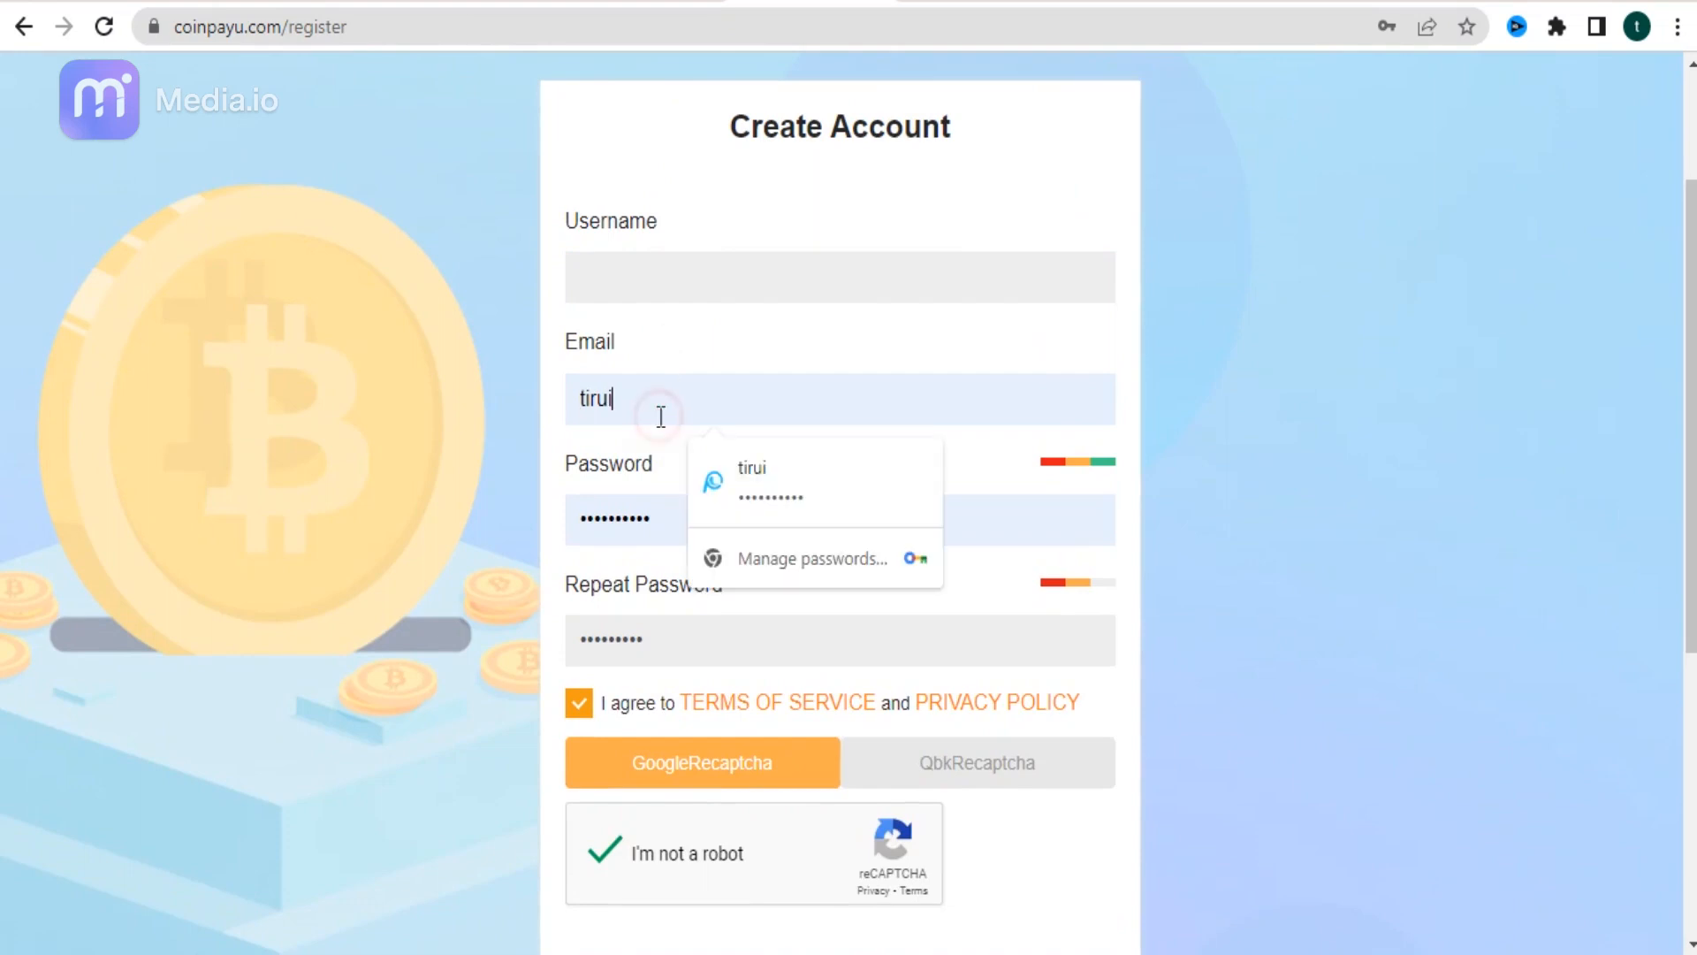
left_click(871, 333)
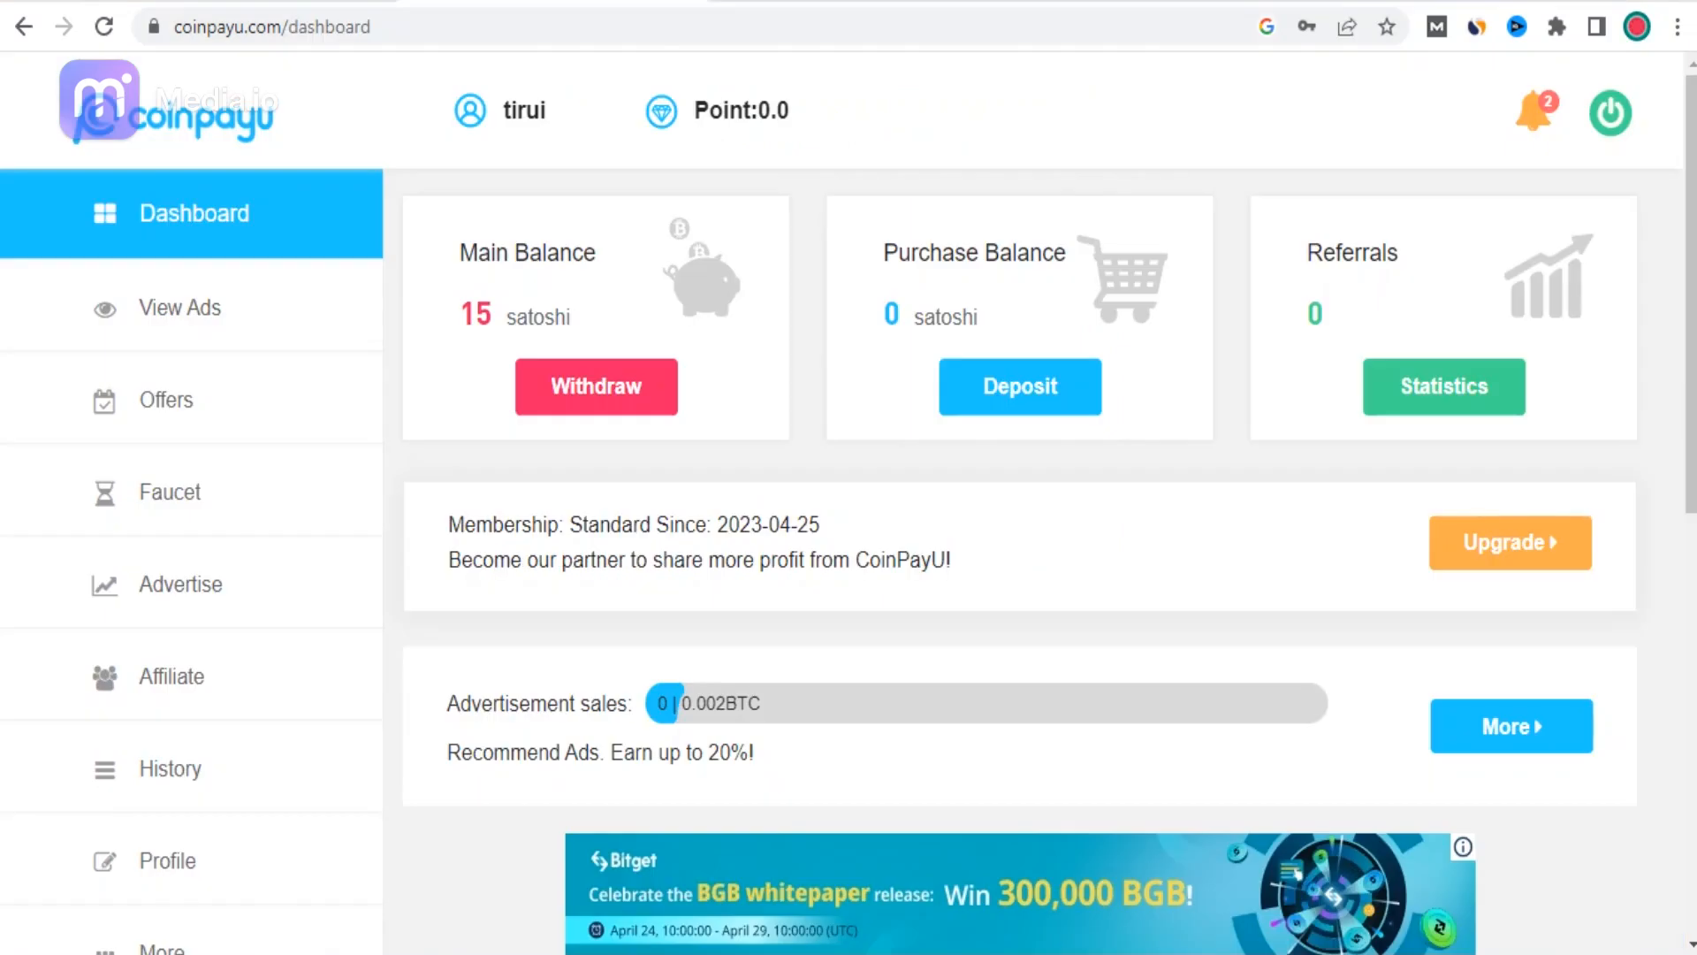
Step: Open Gmail from the Google apps grid in a new Chrome tab
key("ctrl+t")
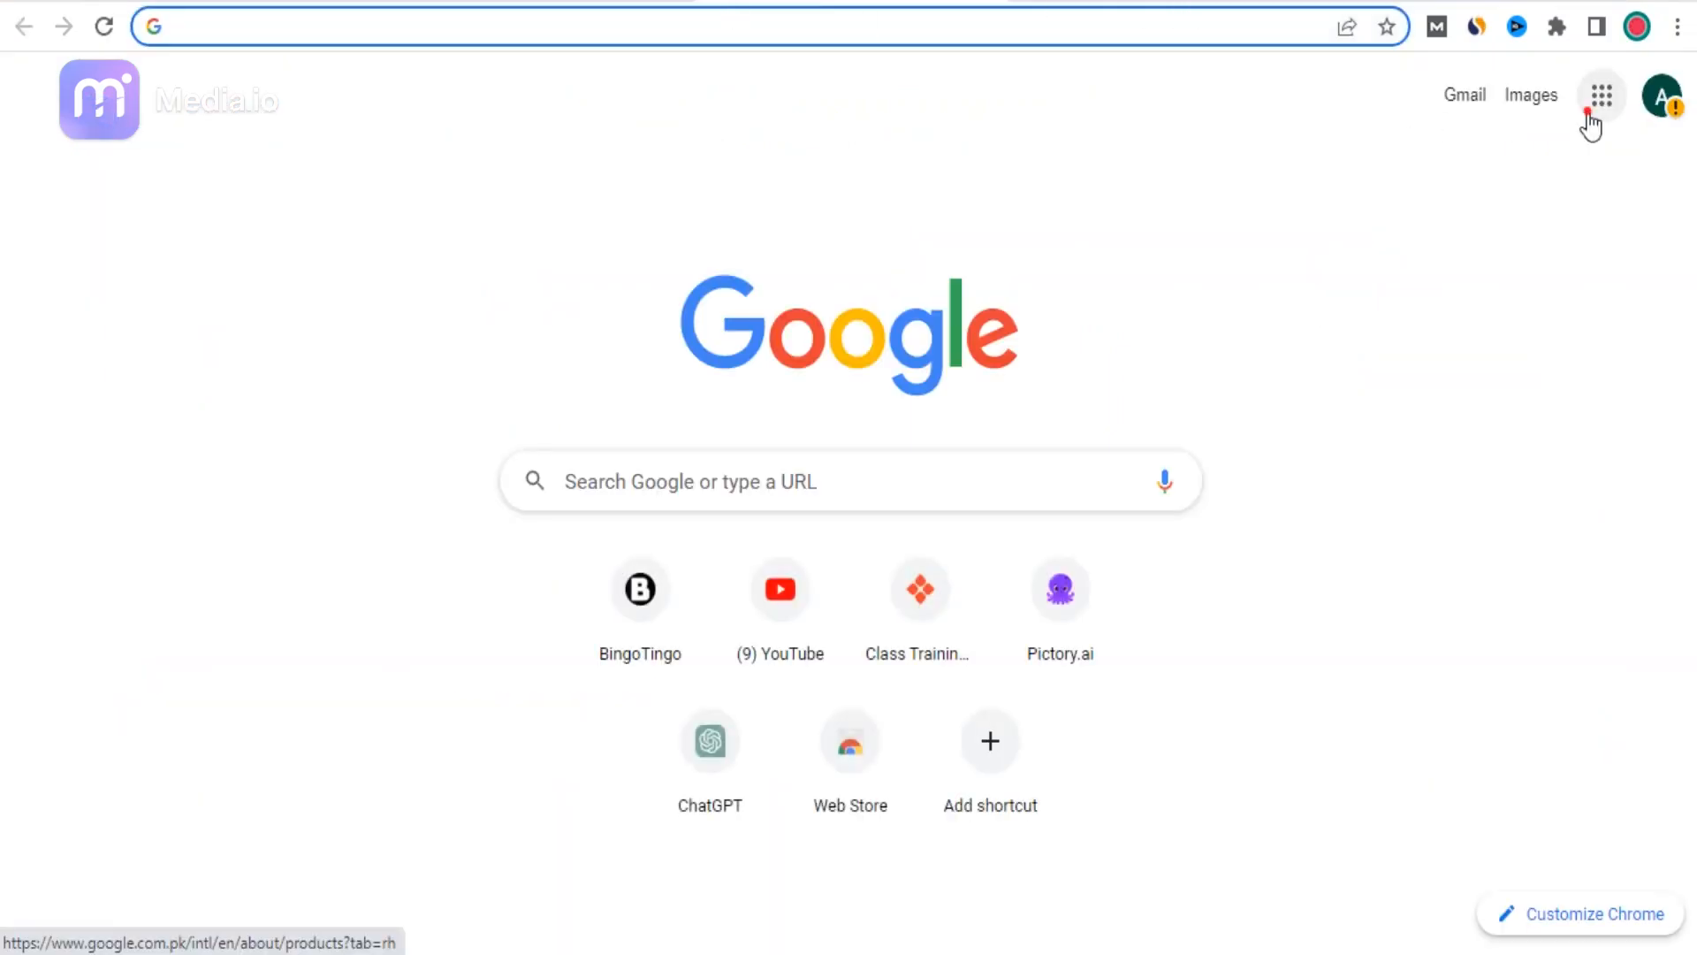
left_click(1587, 115)
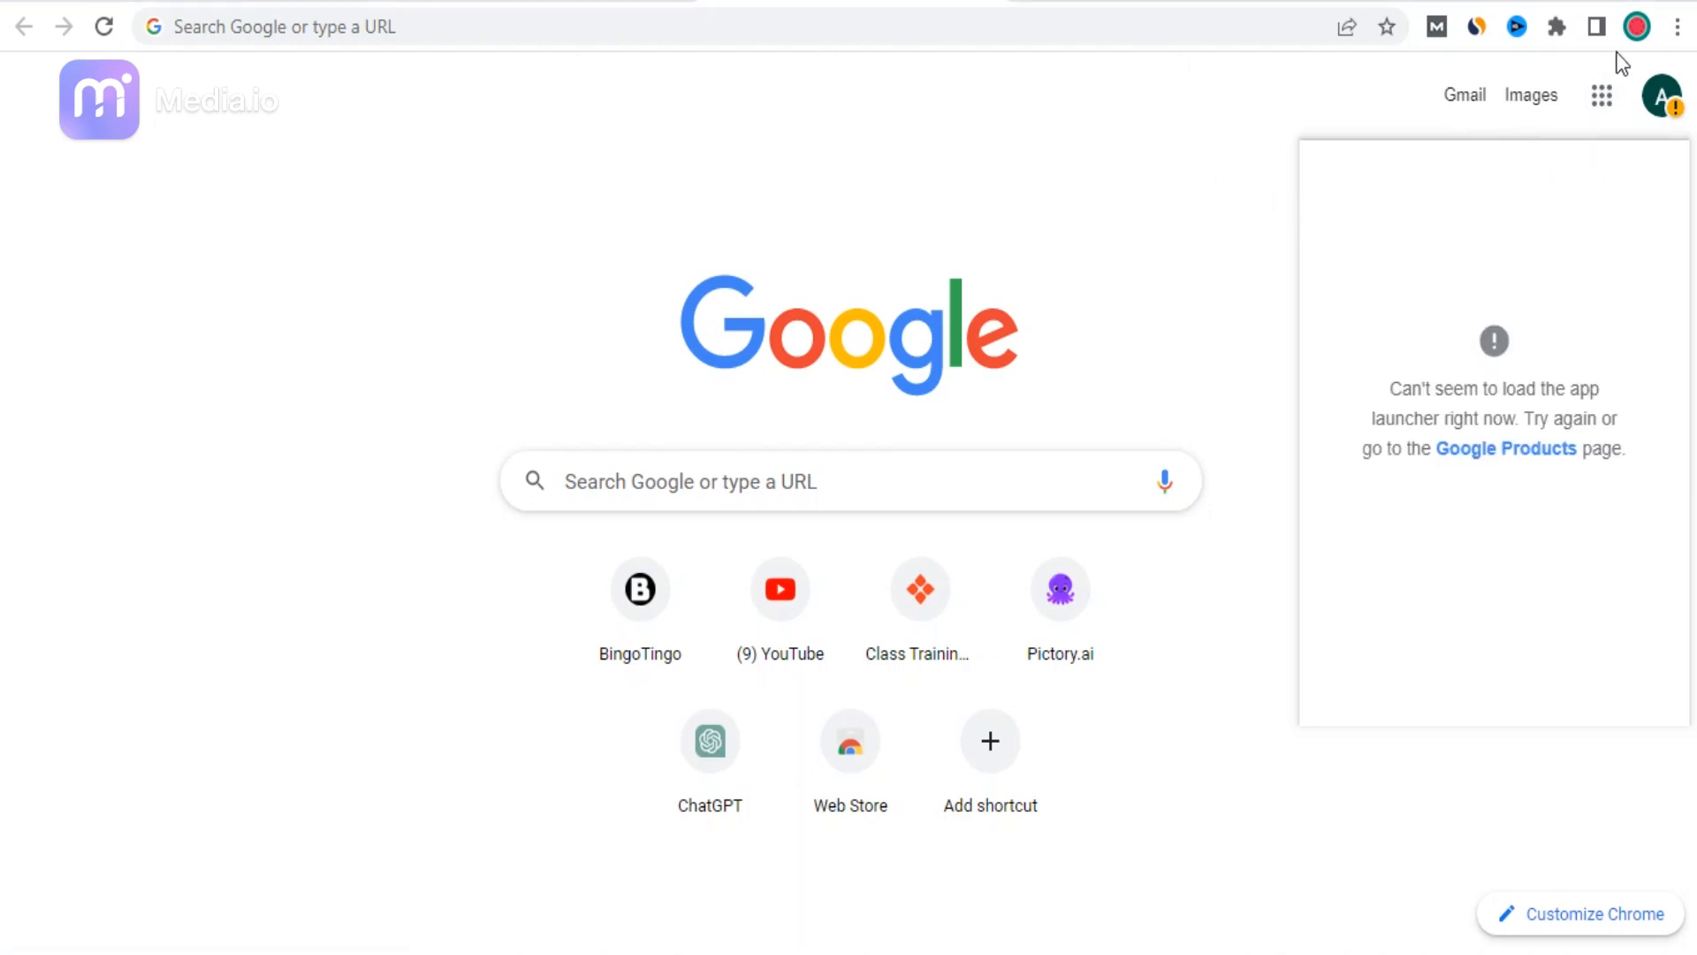
left_click(1599, 104)
left_click(1600, 104)
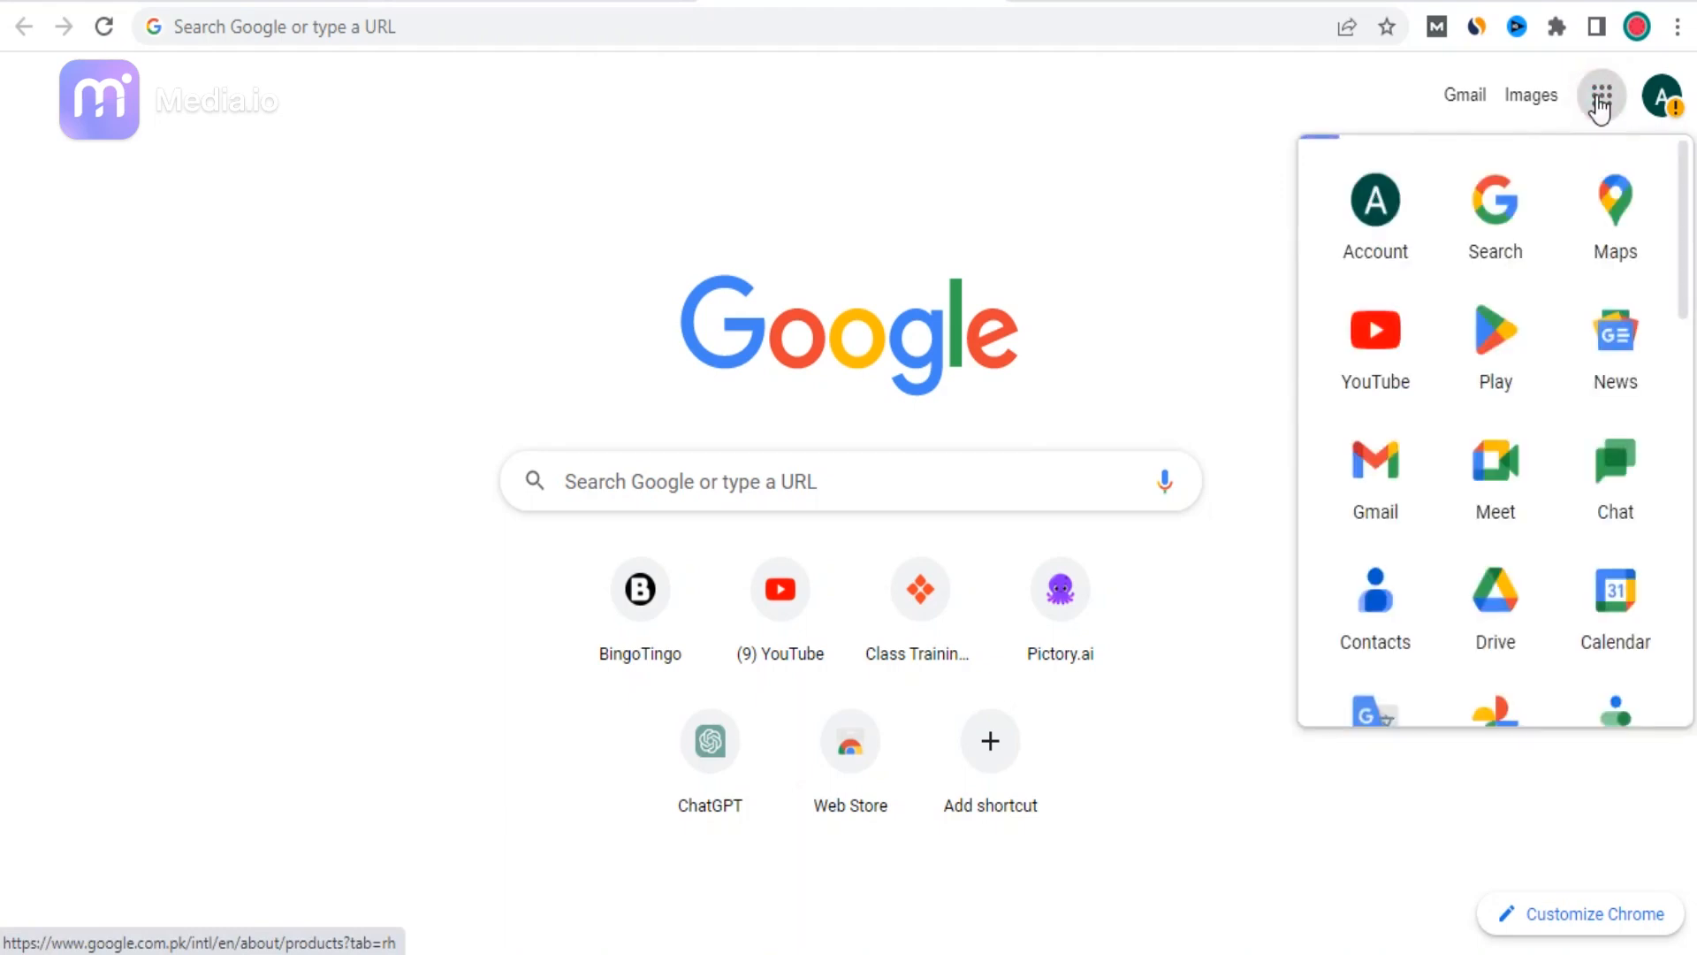
left_click(1361, 491)
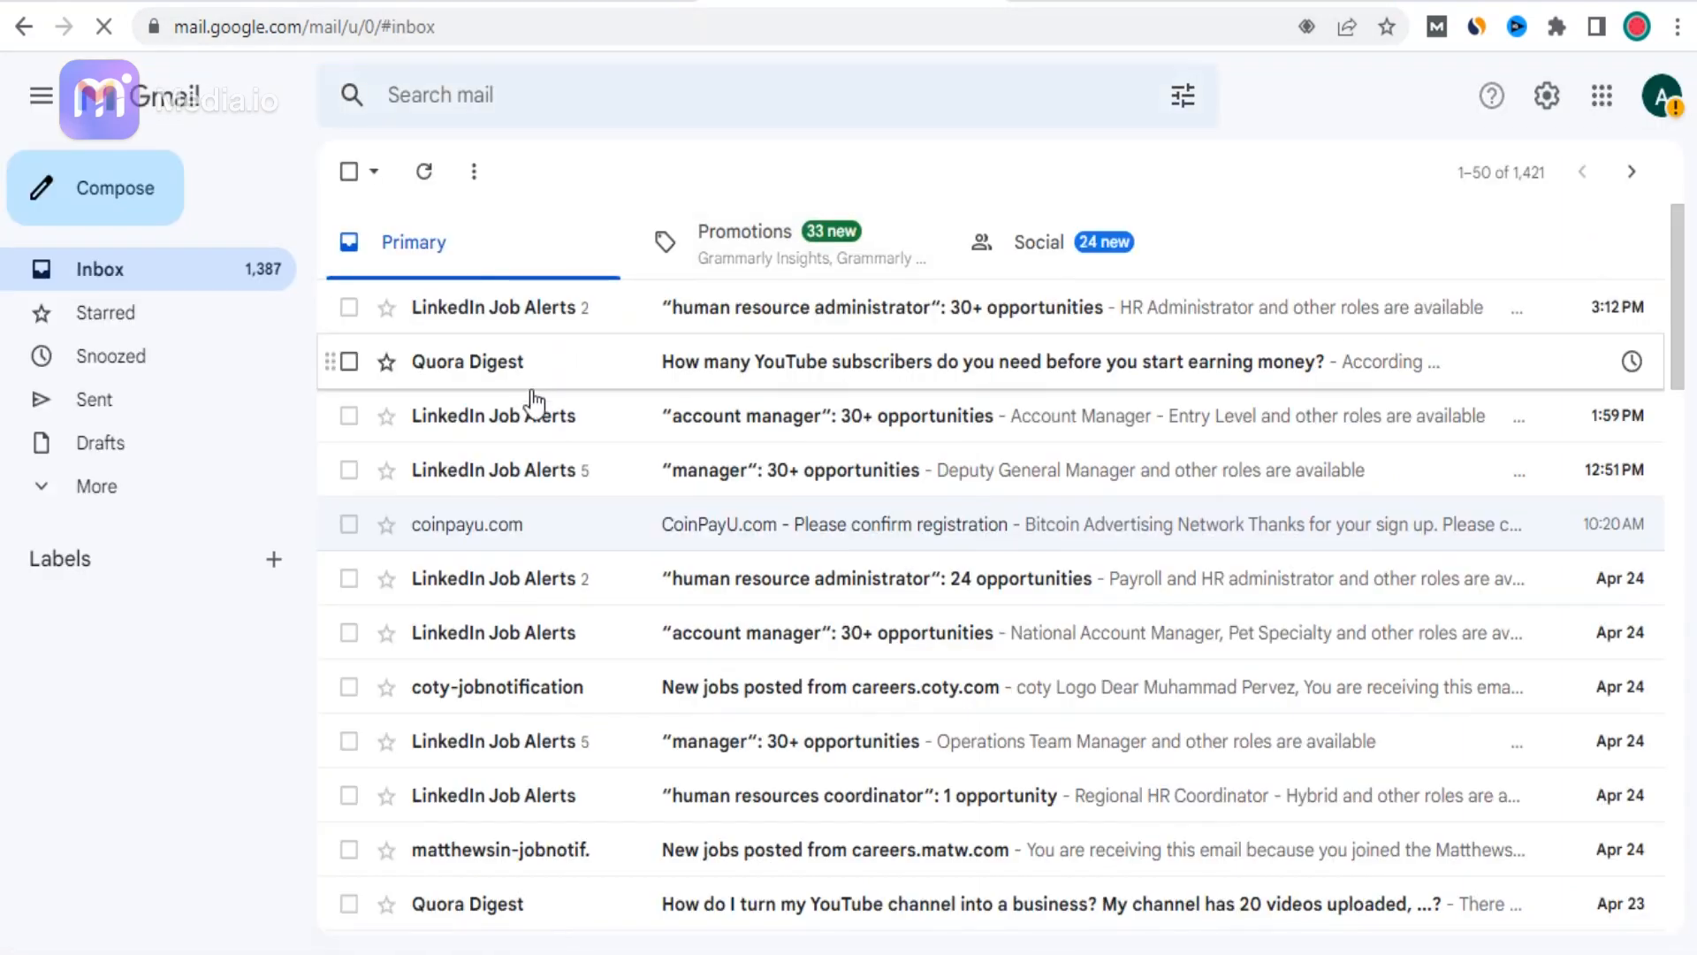
Step: Open the coinpayu.com confirmation email and select its registration code
left_click(463, 528)
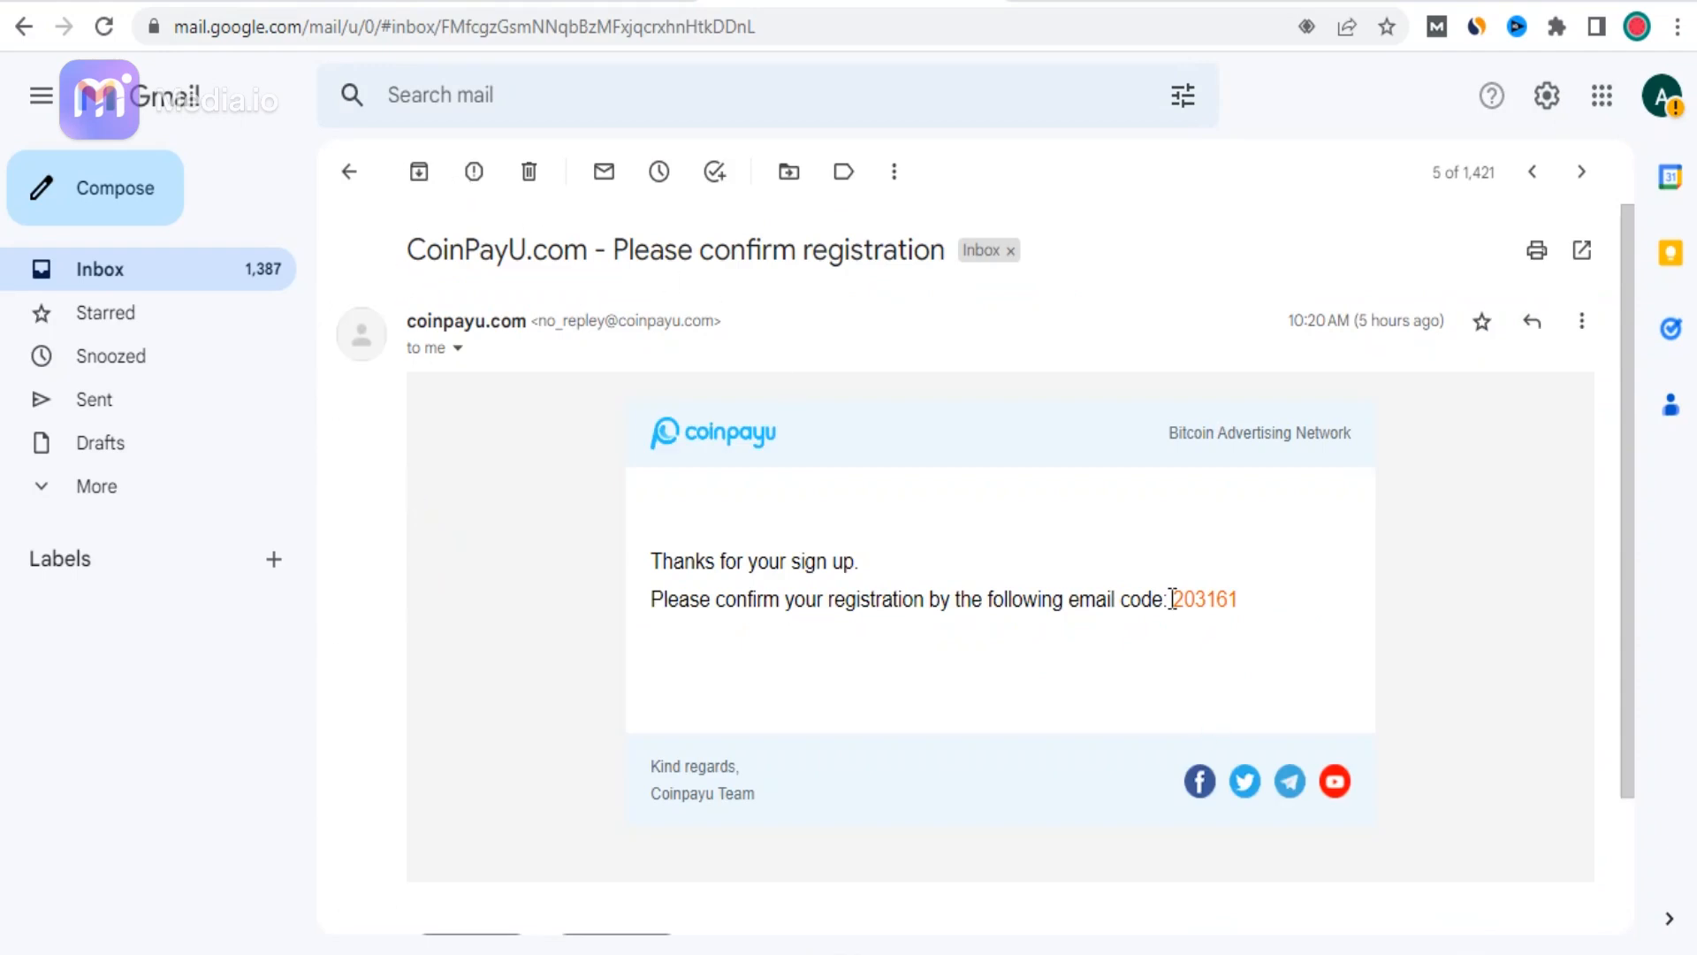
left_click_drag(1171, 599, 1294, 616)
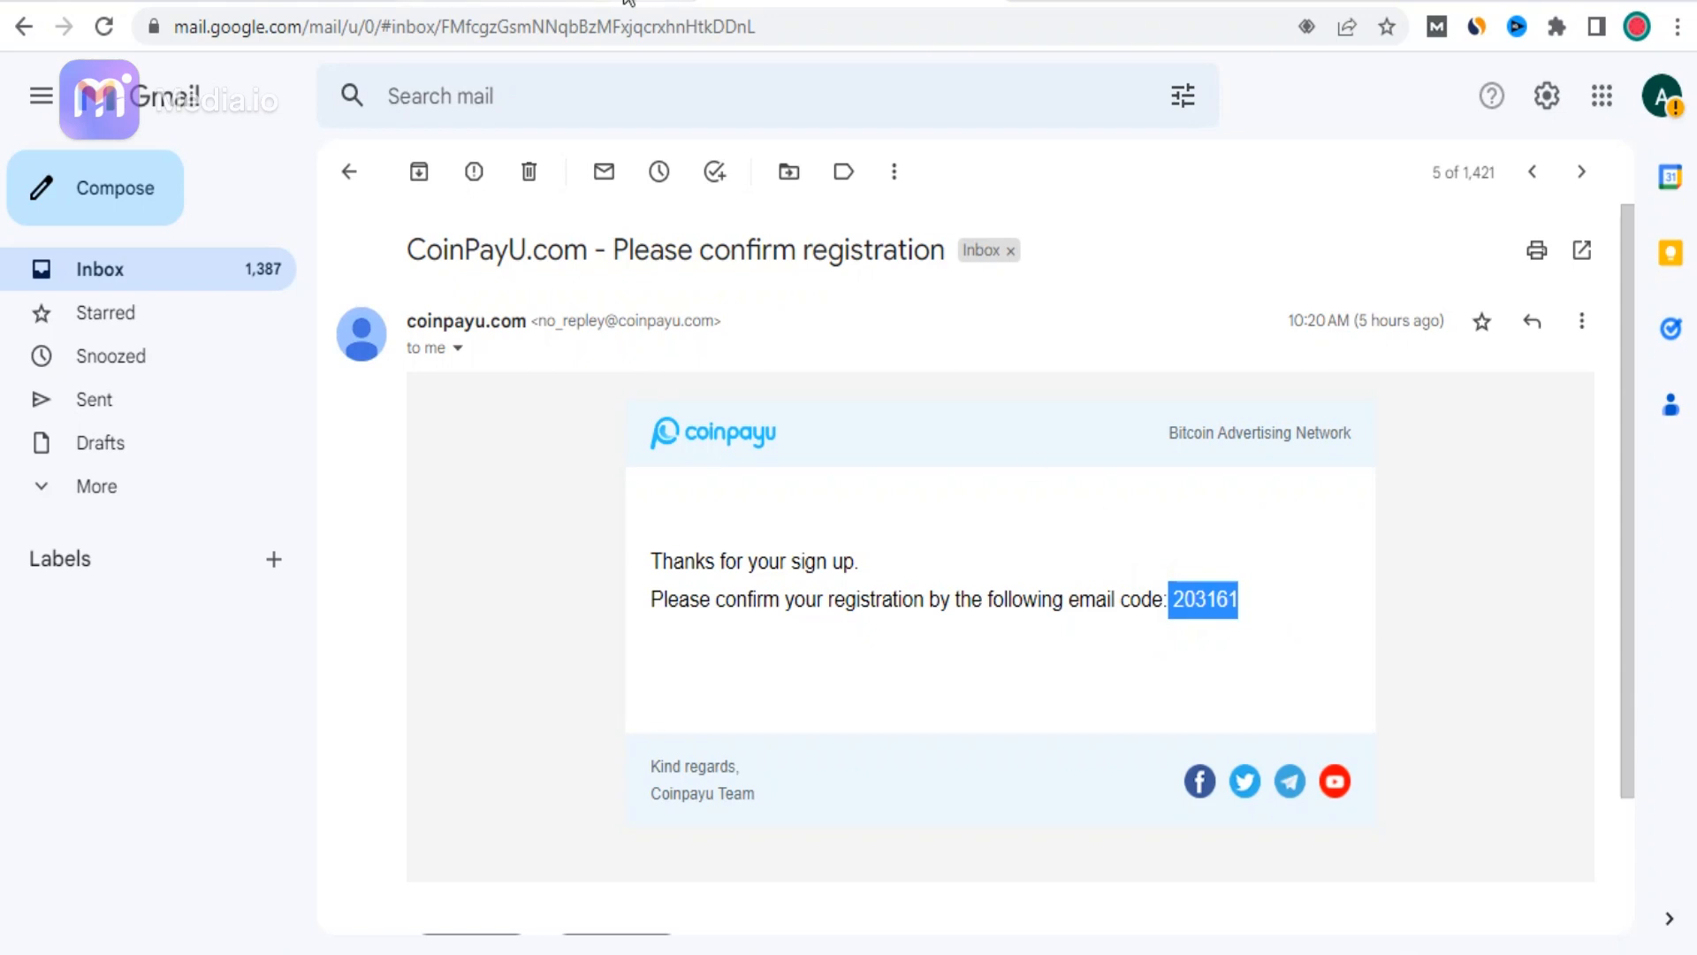
mouse_move(628, 1)
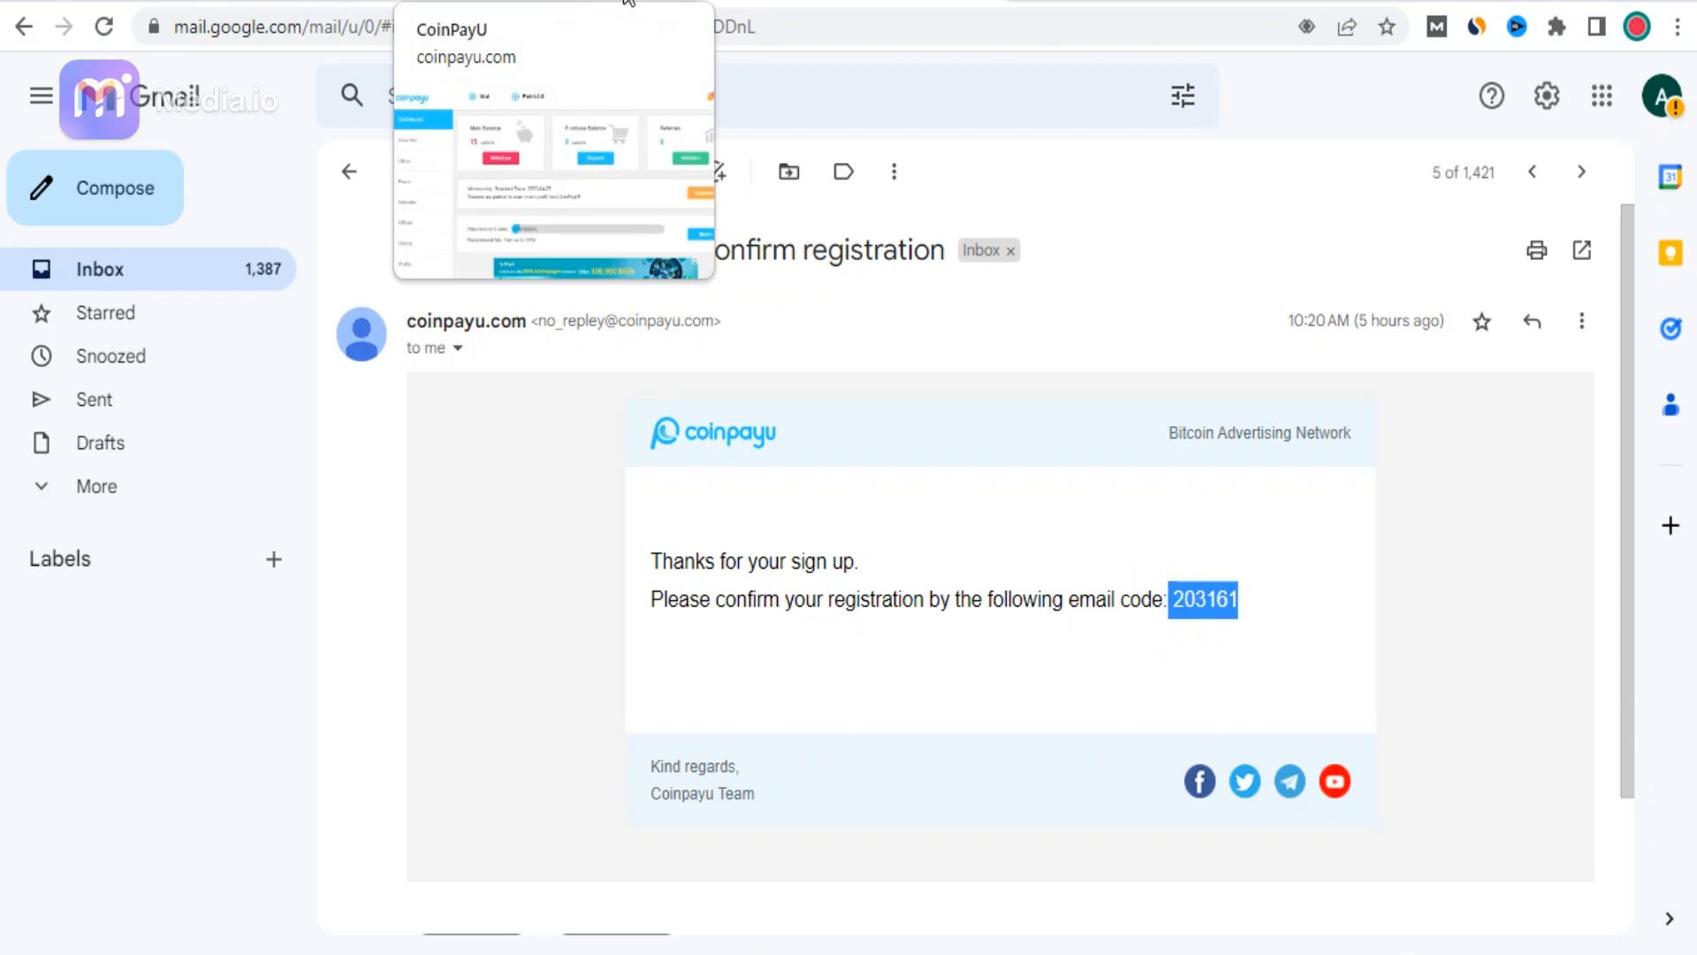
left_click(629, 1)
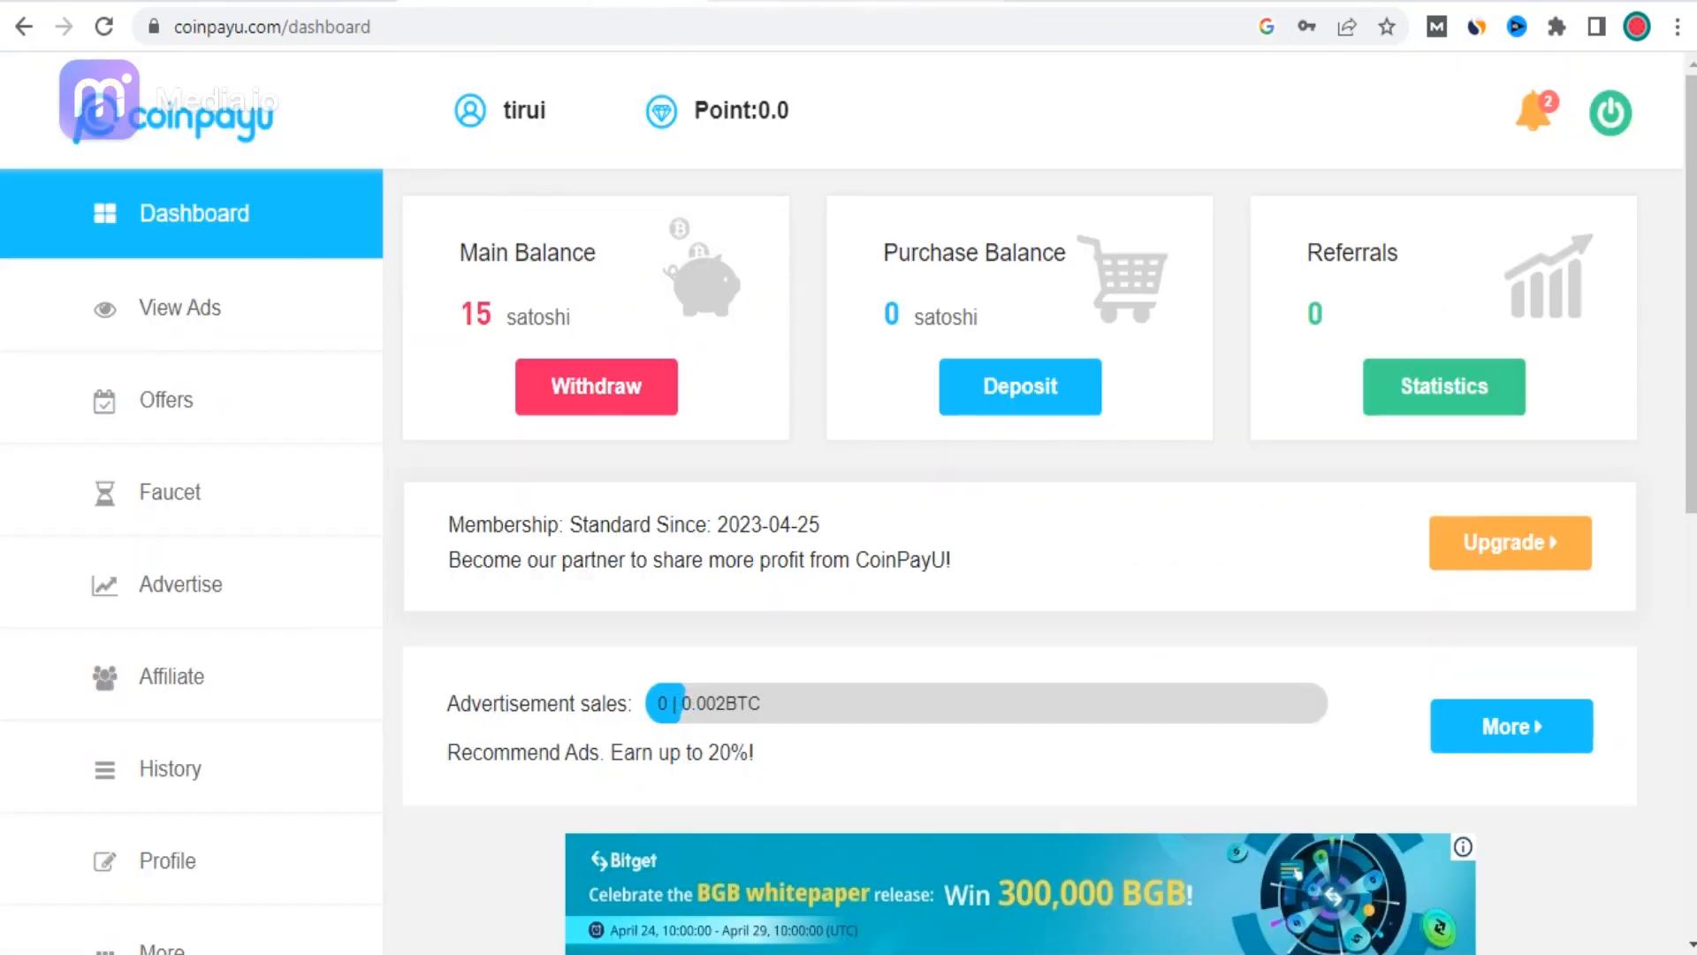
left_click(795, 2)
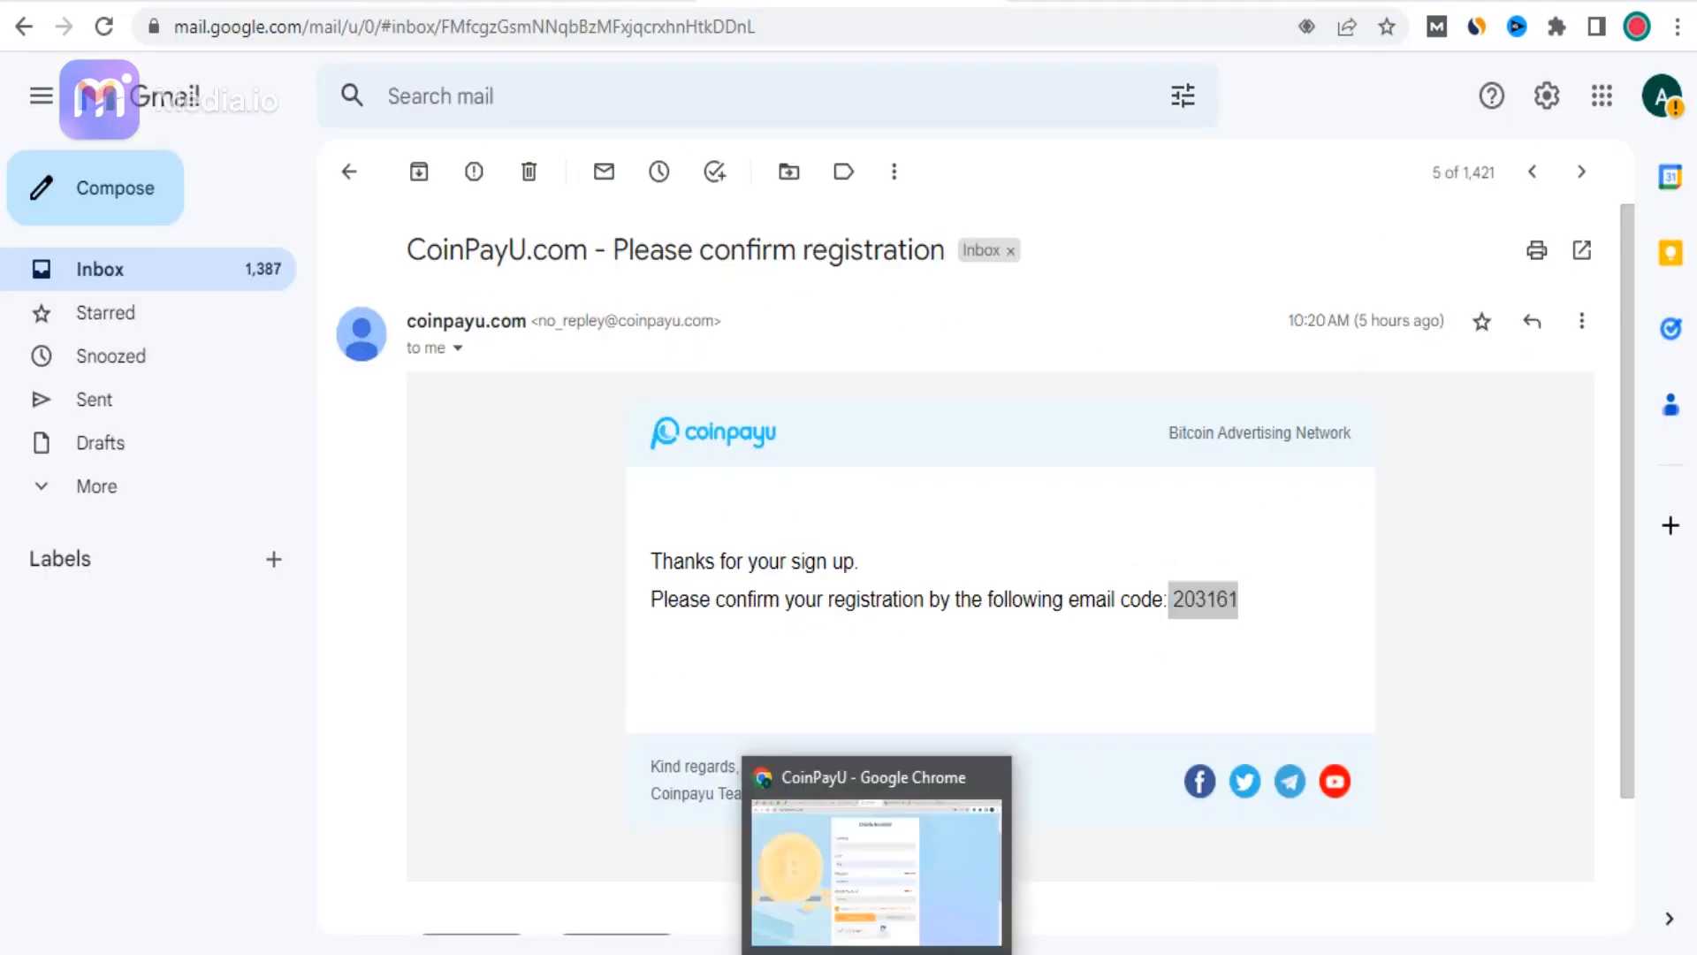
Step: Return to the CoinPayU sign-up window and head for its login page
left_click(880, 848)
scroll(1476, 173, "up", 3)
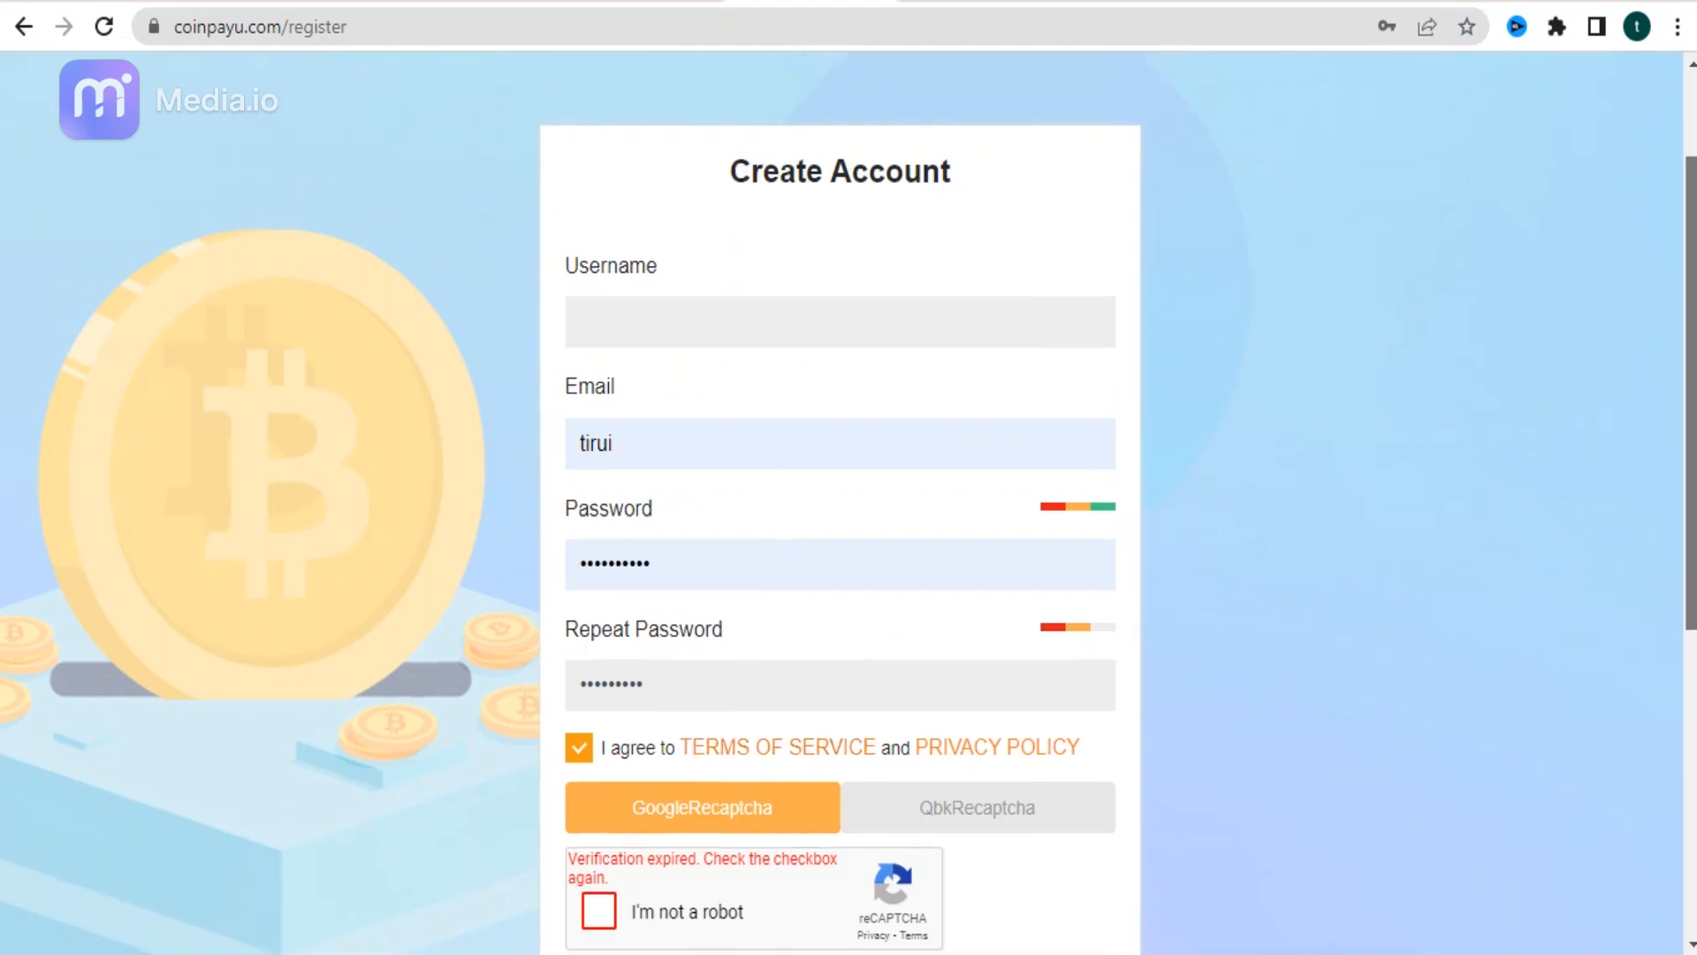
left_click(1452, 110)
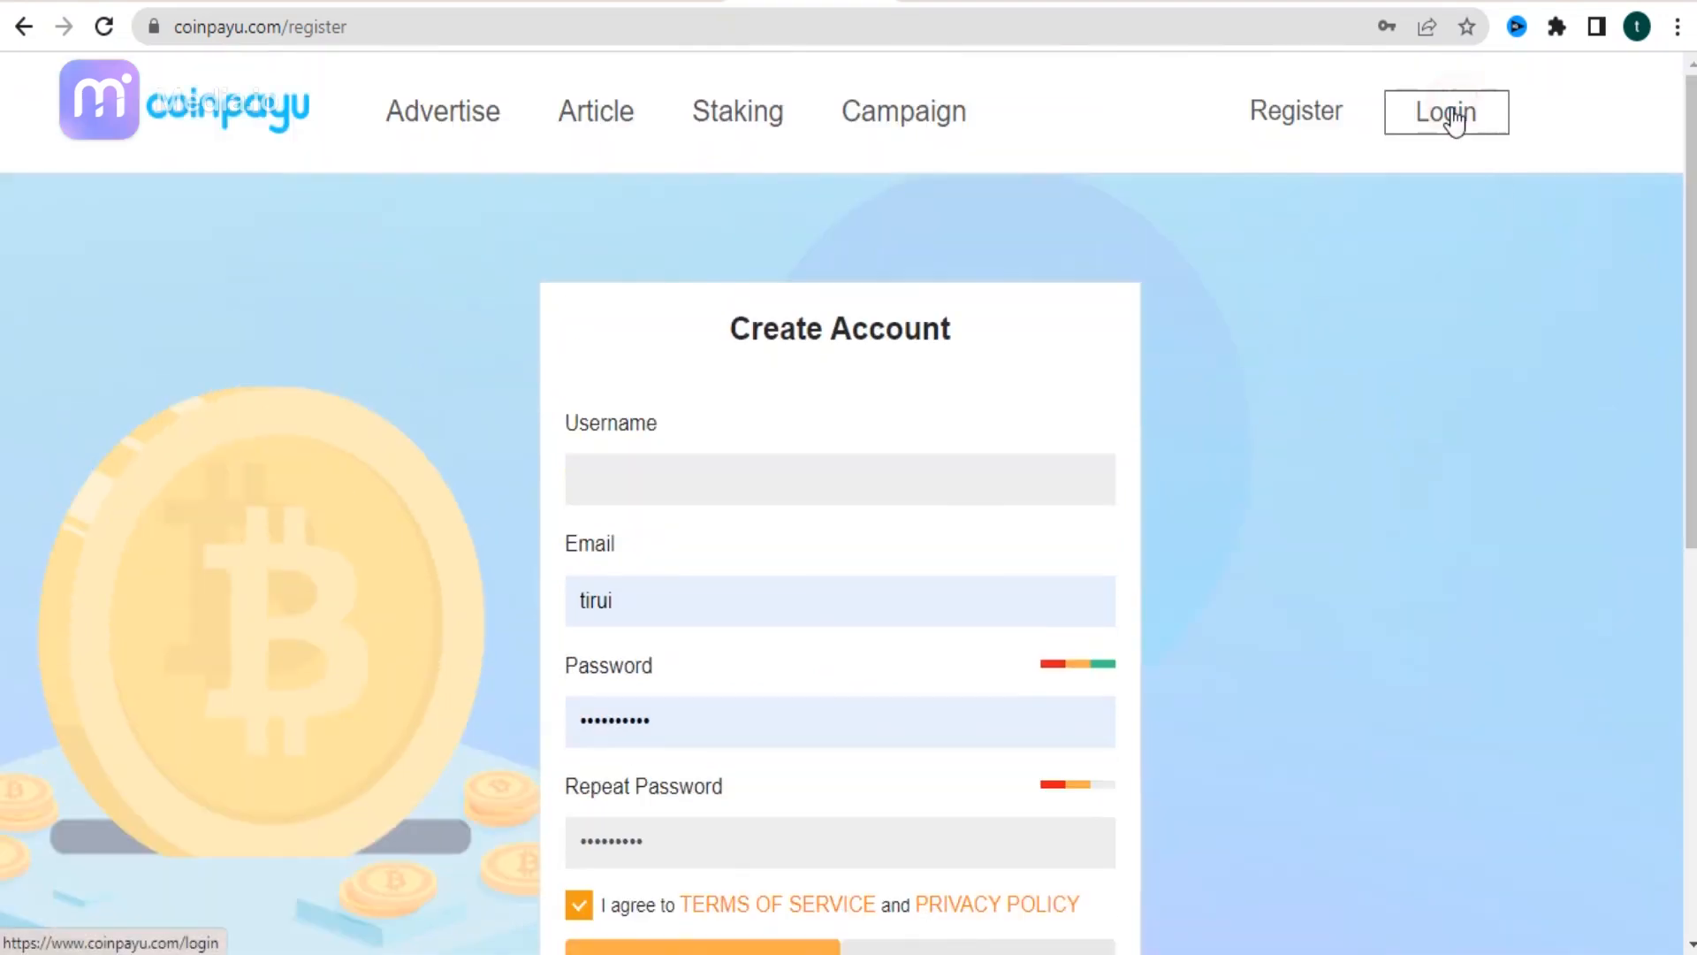
Step: Dismiss the password update prompt and fill in the saved login email and password
left_click(1468, 67)
left_click(837, 477)
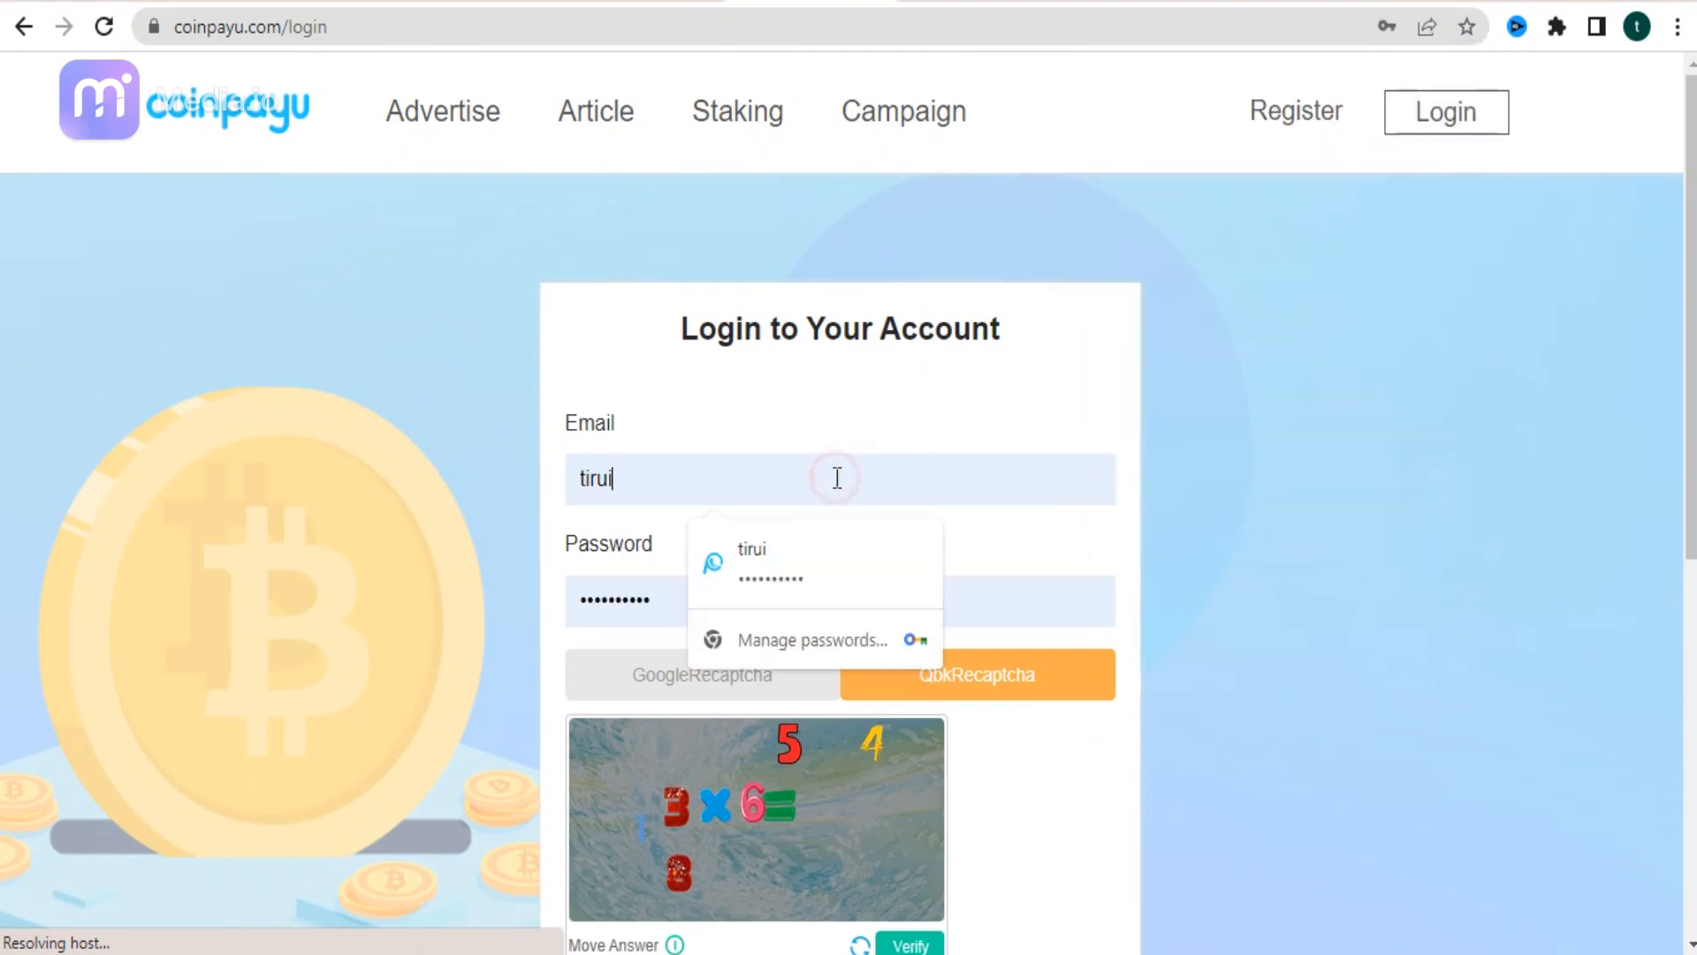
left_click(1012, 599)
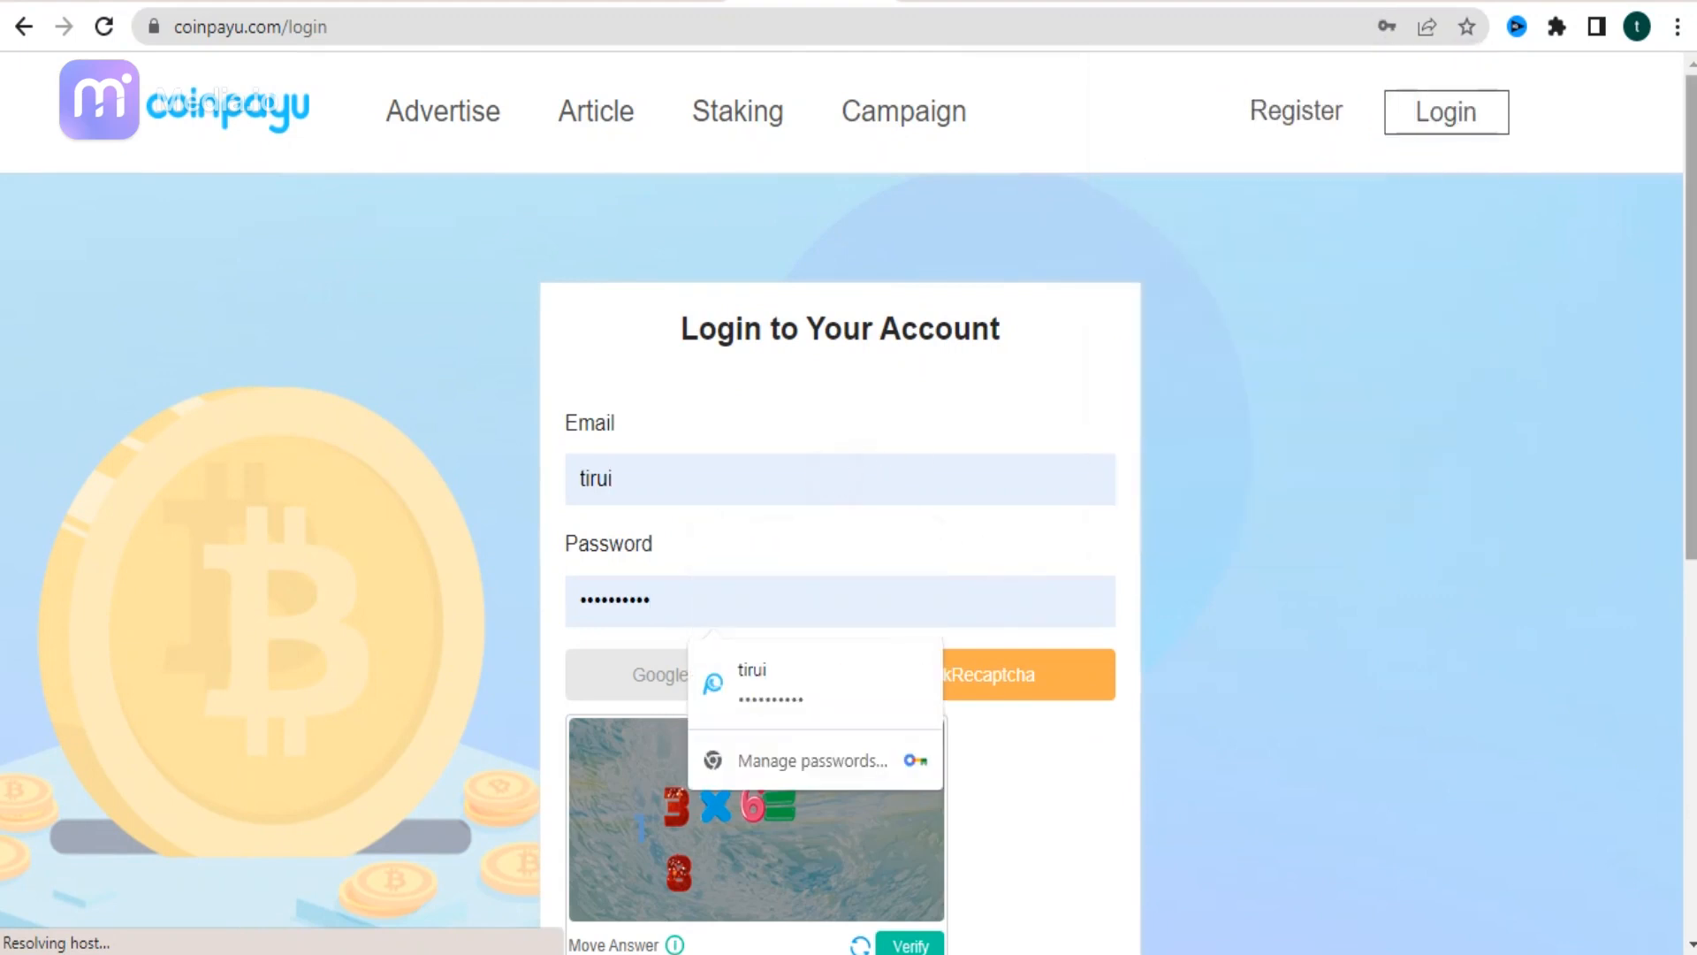
scroll(1012, 598, "down", 2)
scroll(1588, 413, "down", 1)
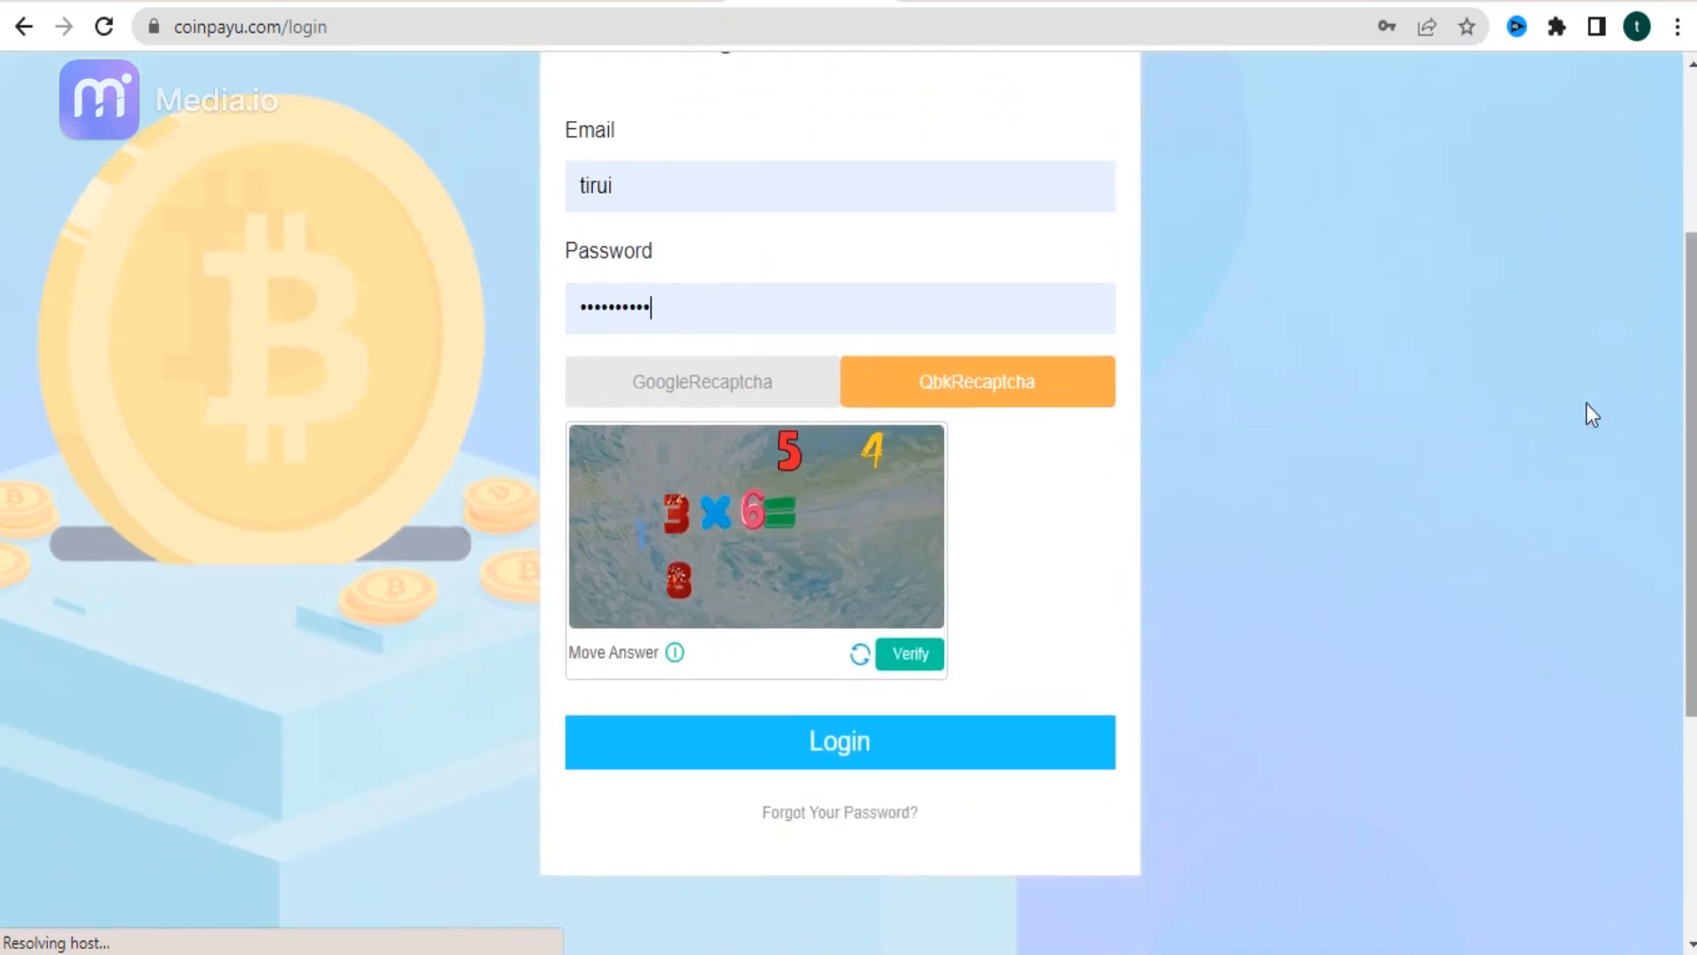
Step: Solve the 8x5=40 number puzzle captcha, verify it and log in to the dashboard
left_click(725, 383)
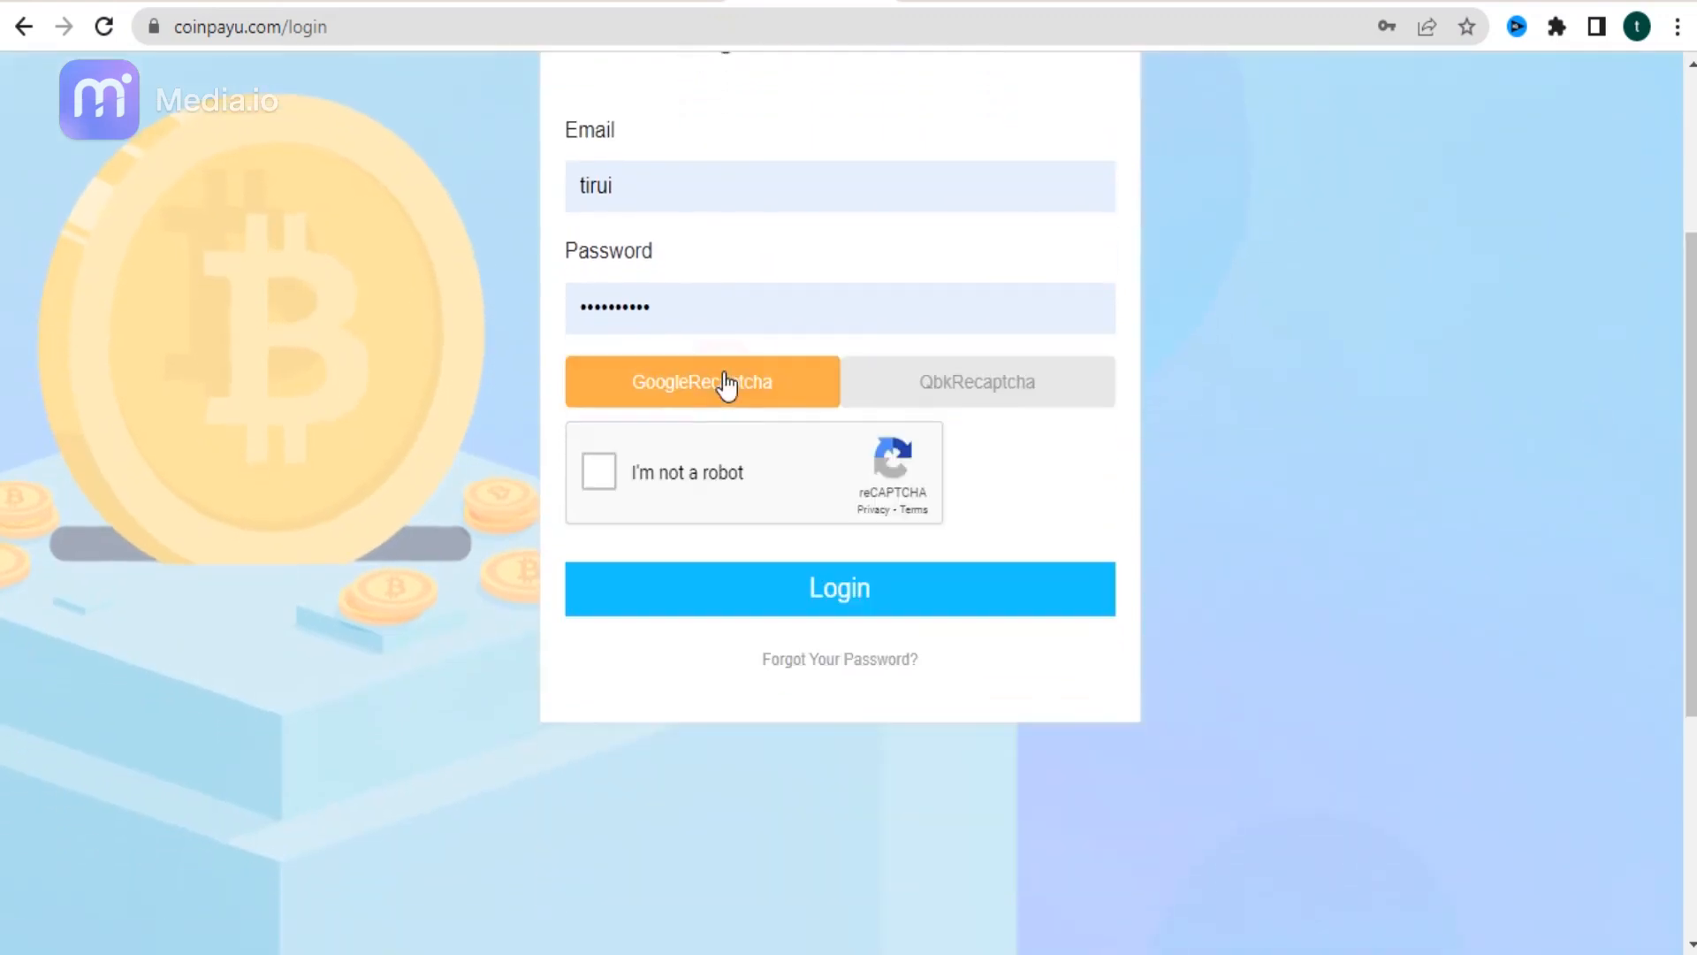
left_click(952, 385)
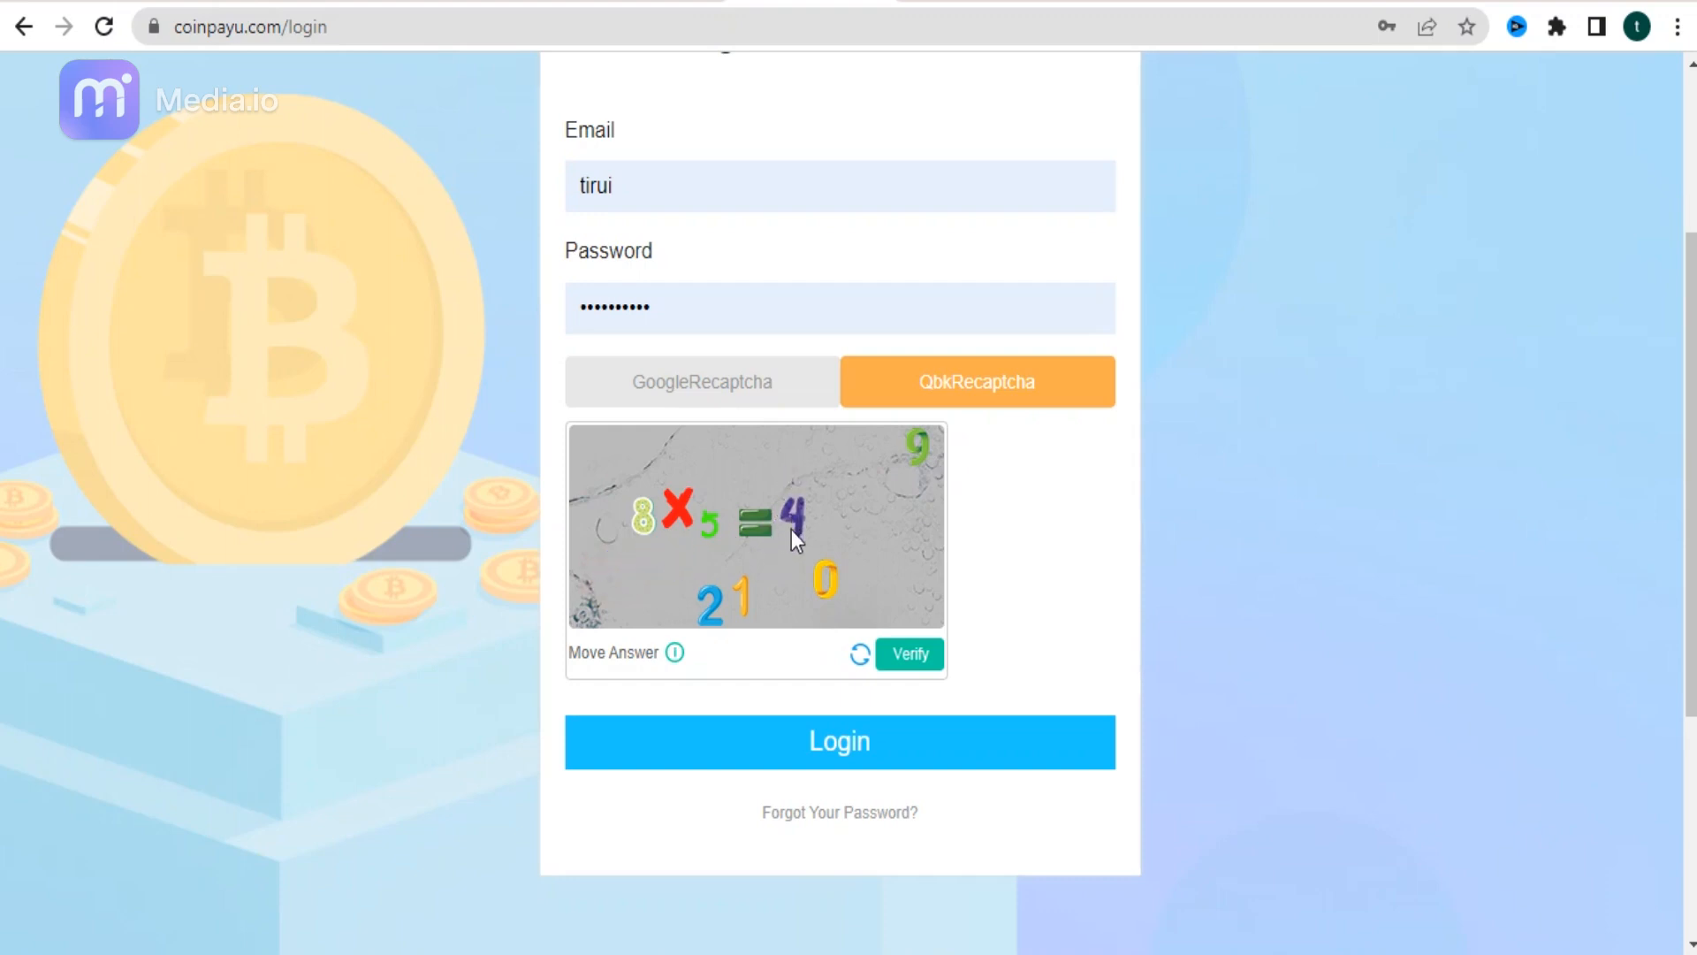
left_click_drag(823, 585, 822, 518)
left_click(906, 652)
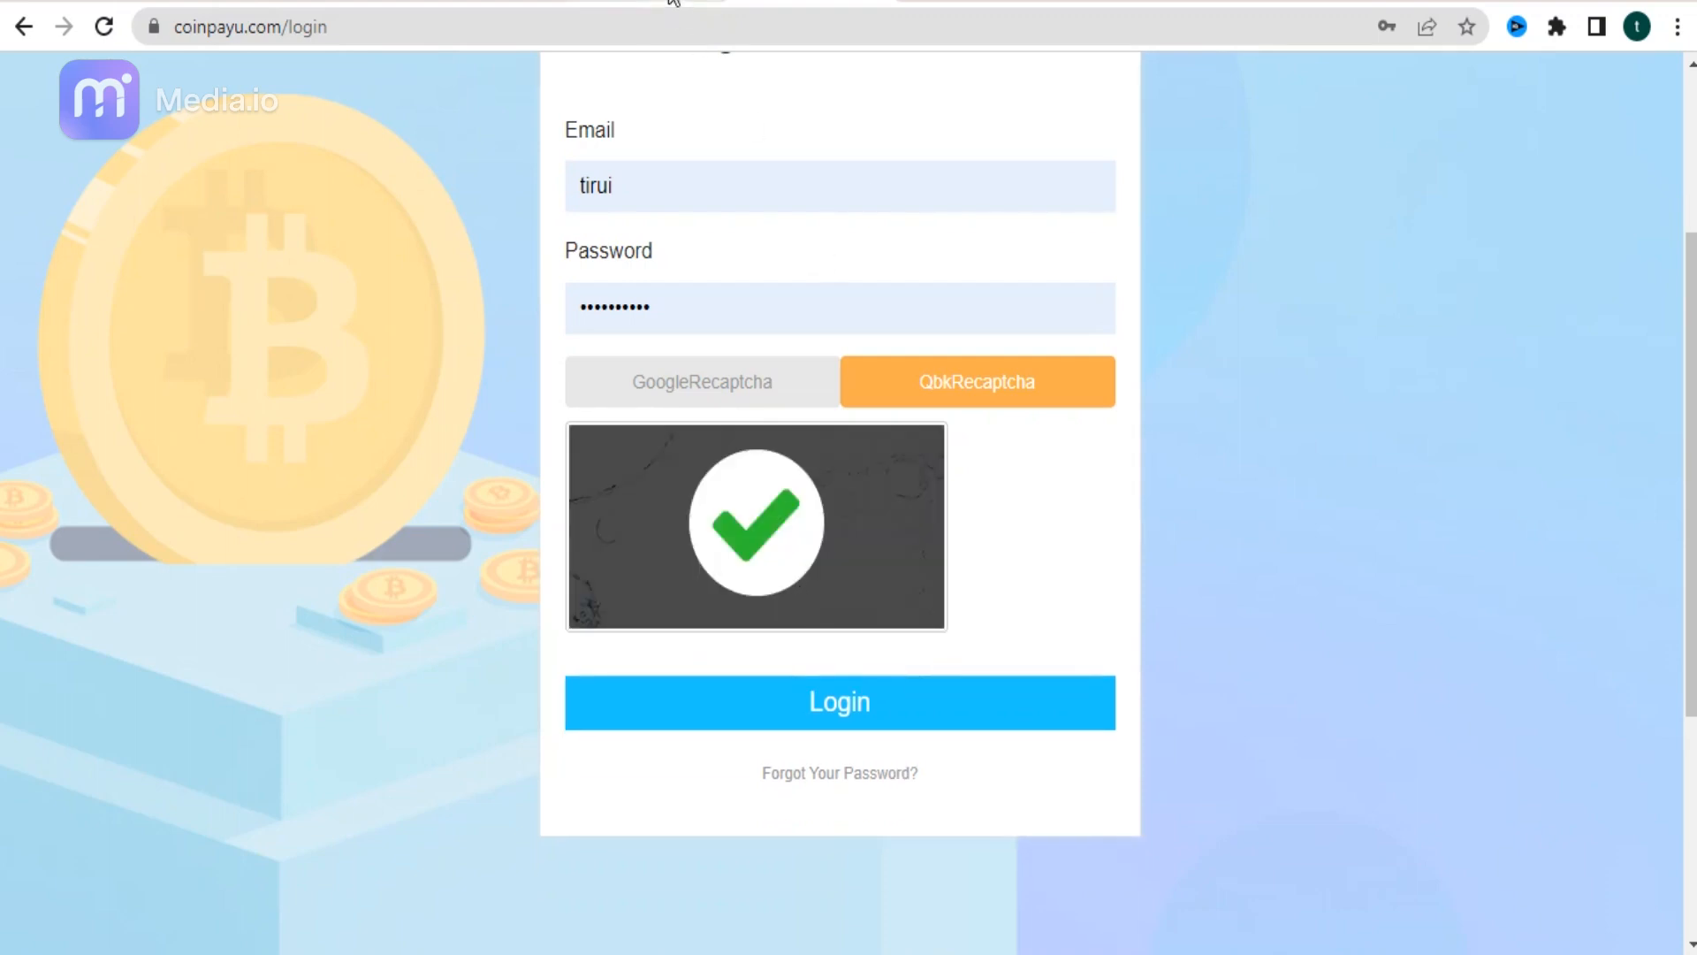
left_click(901, 726)
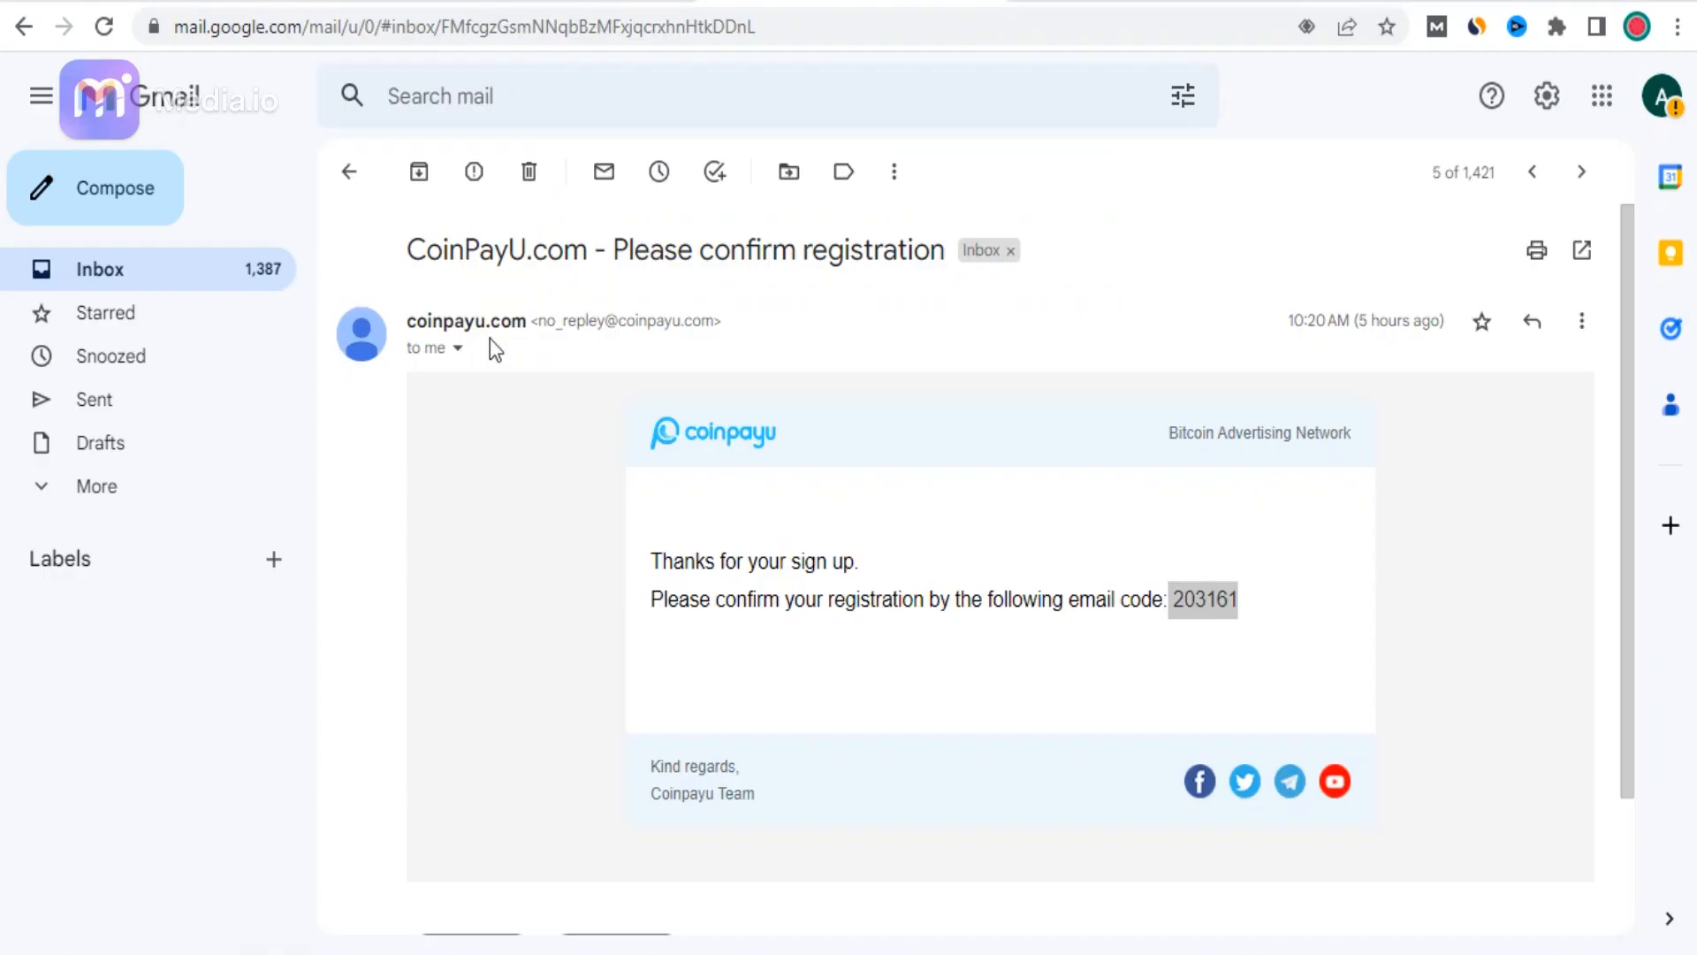
double_click(1202, 599)
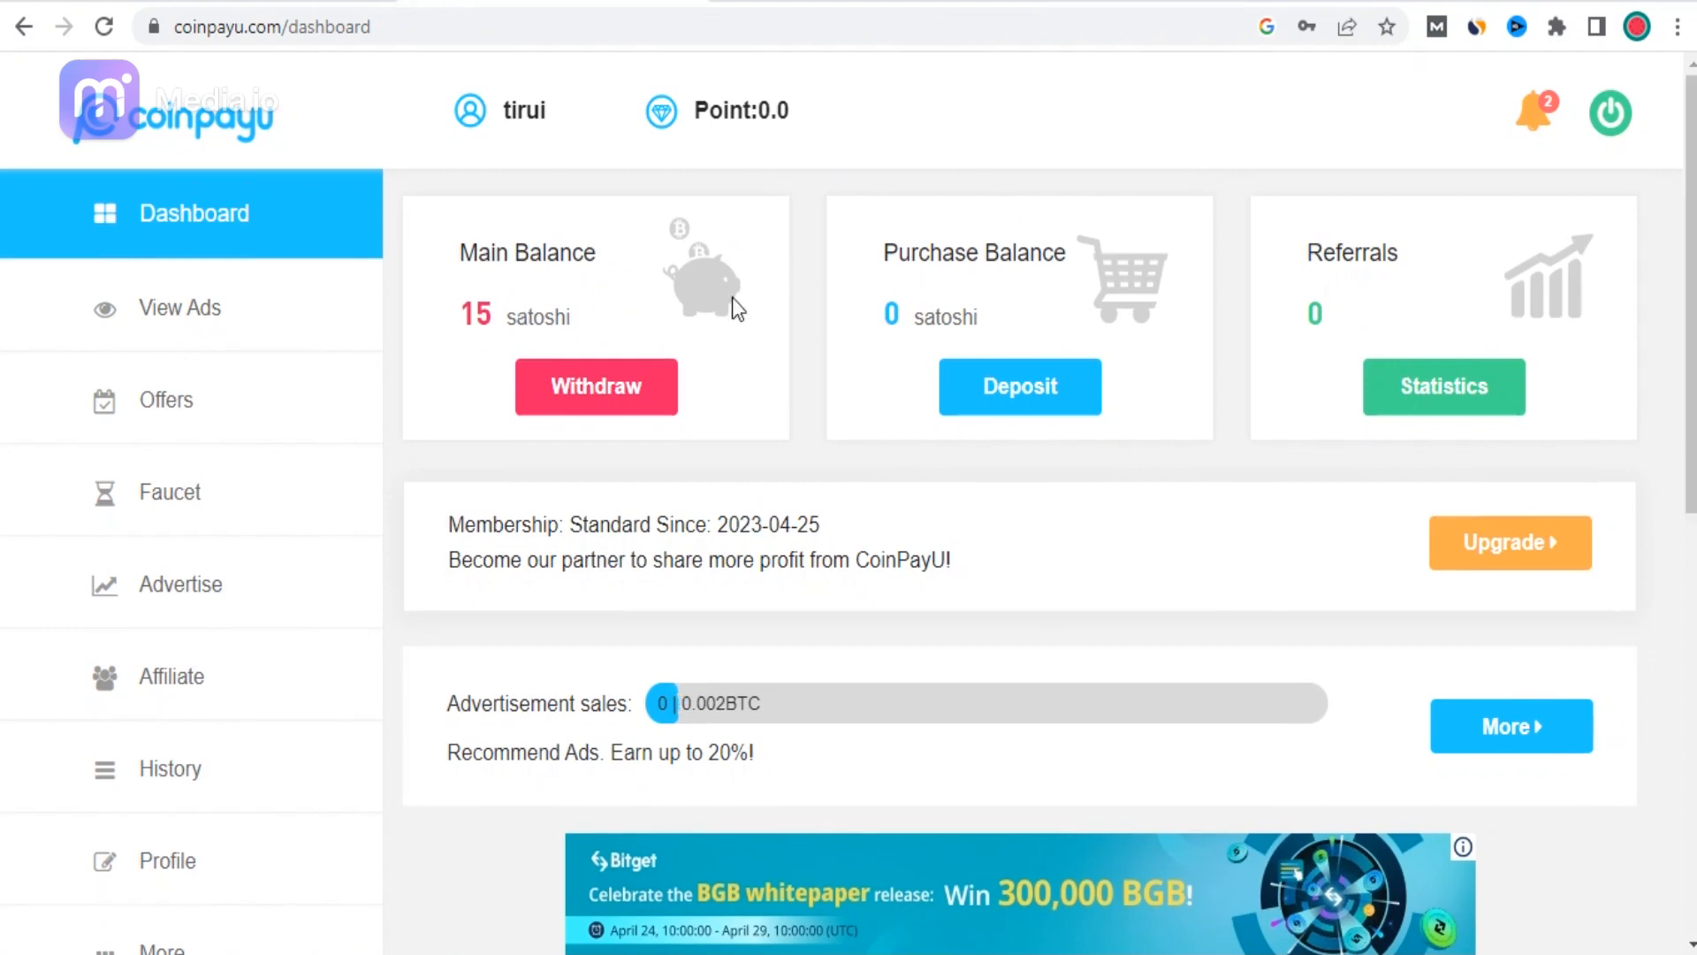
Step: Search Google for 1000 satoshi in Pakistani rupees (PKR 3,078.61)
left_click(1028, 5)
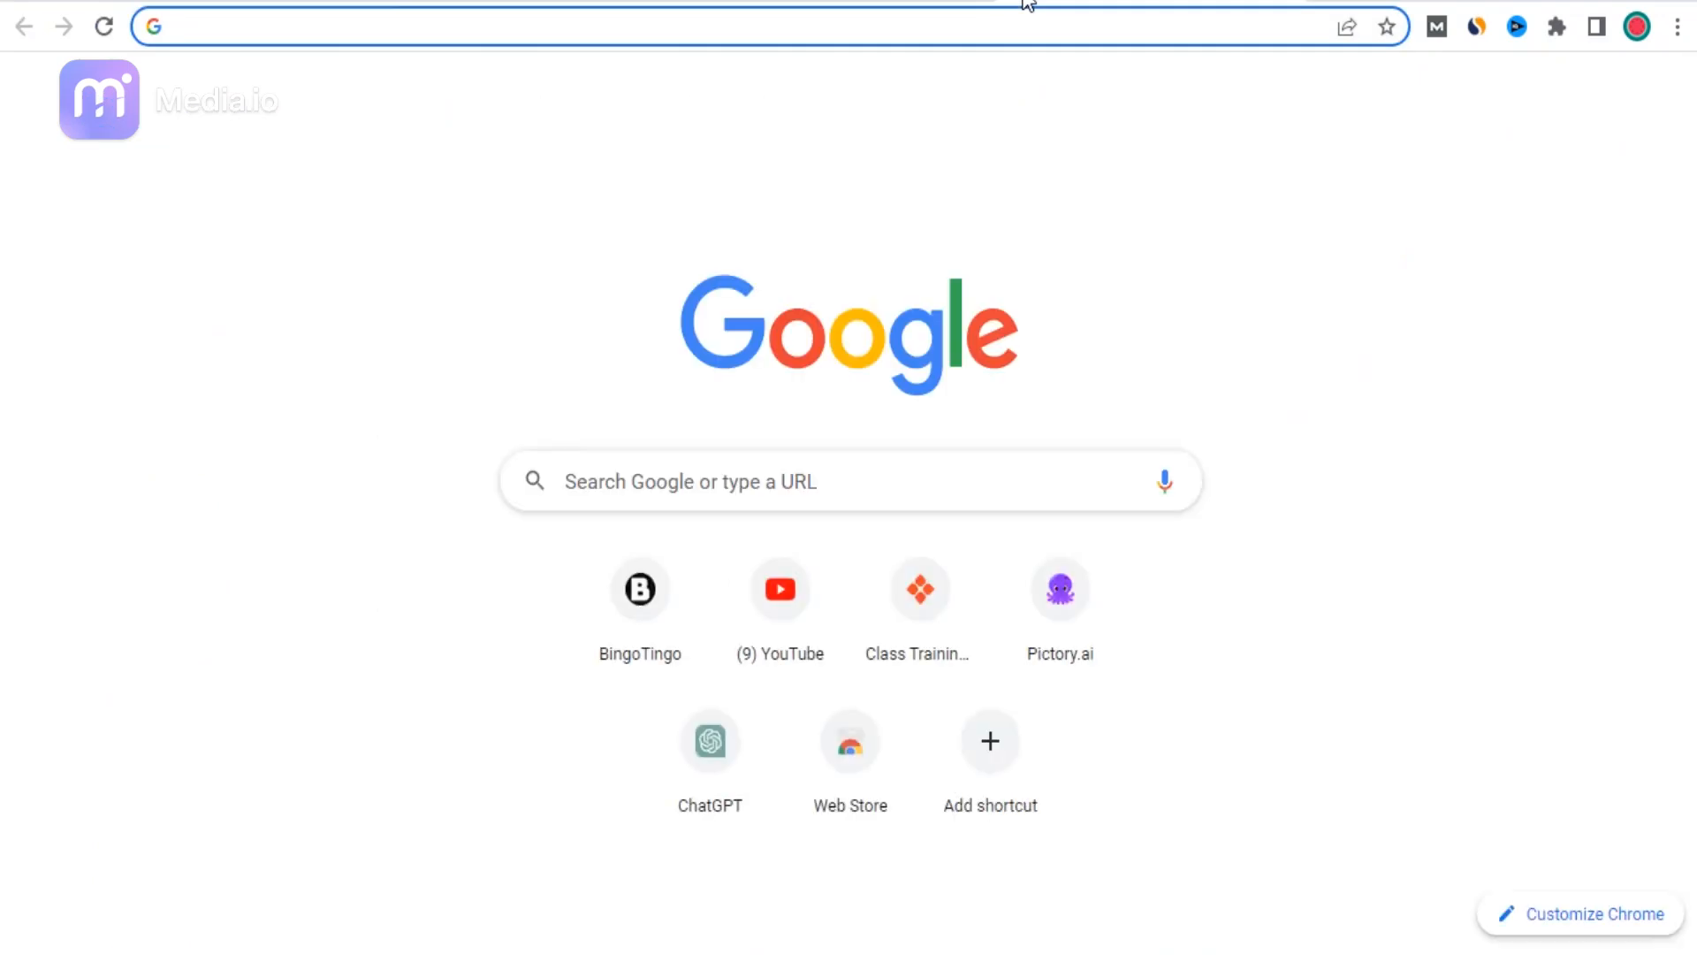
type("1000")
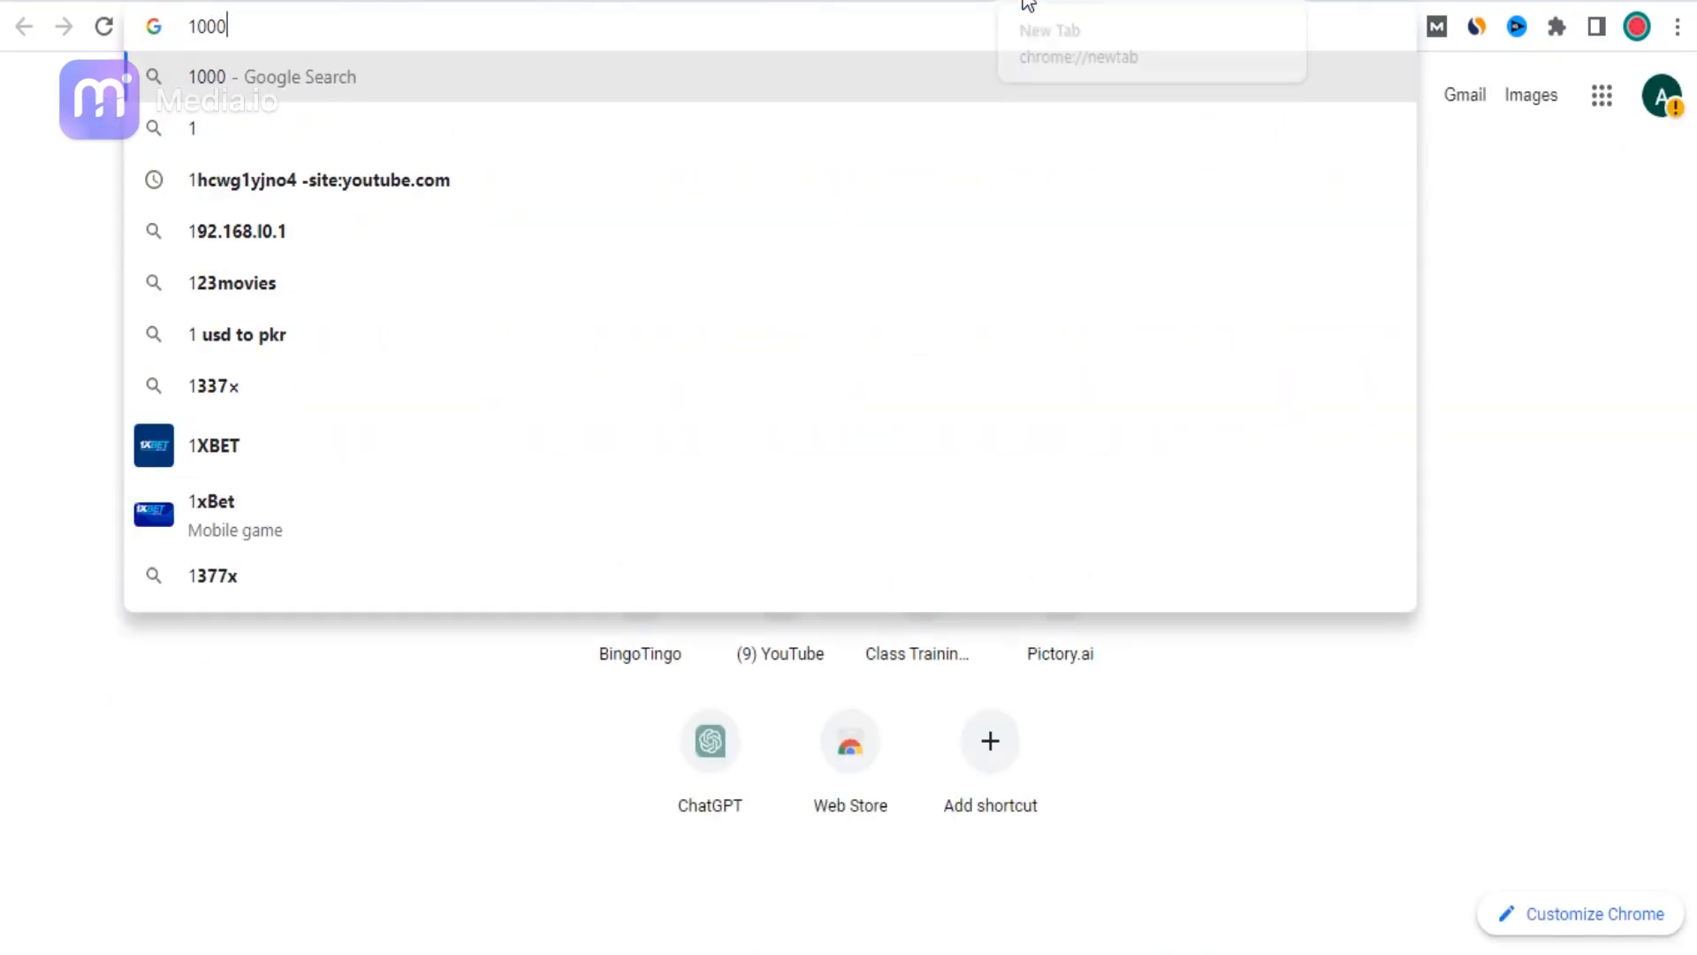
type(" SATO")
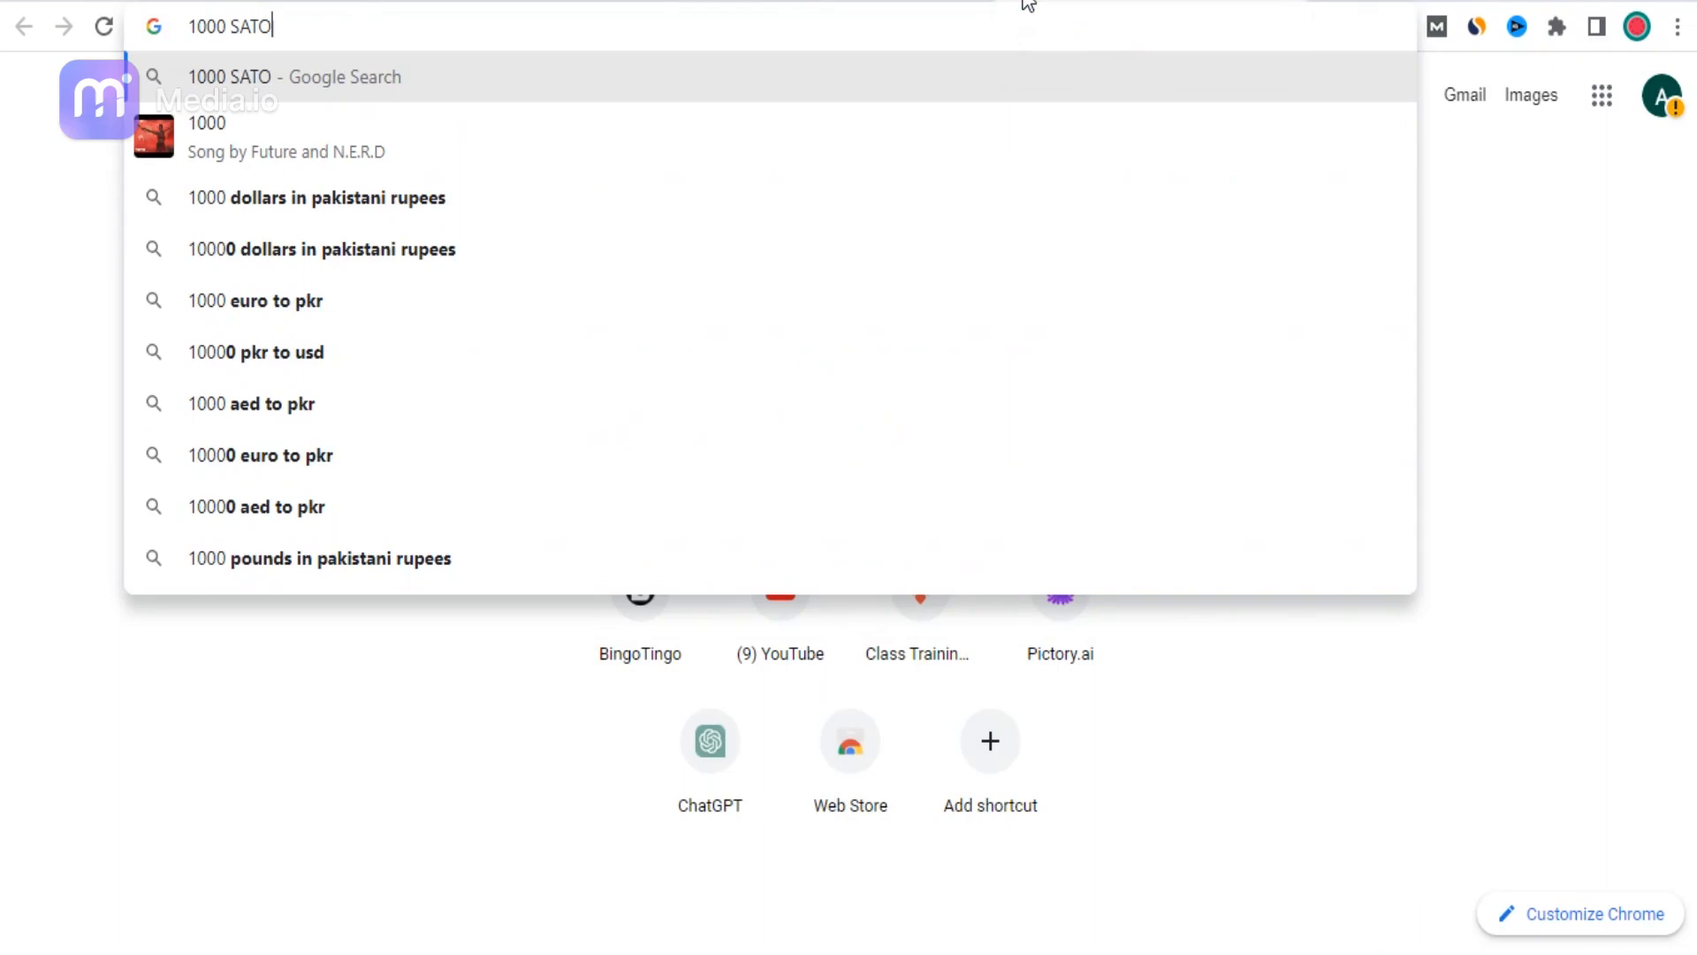
type("SHI")
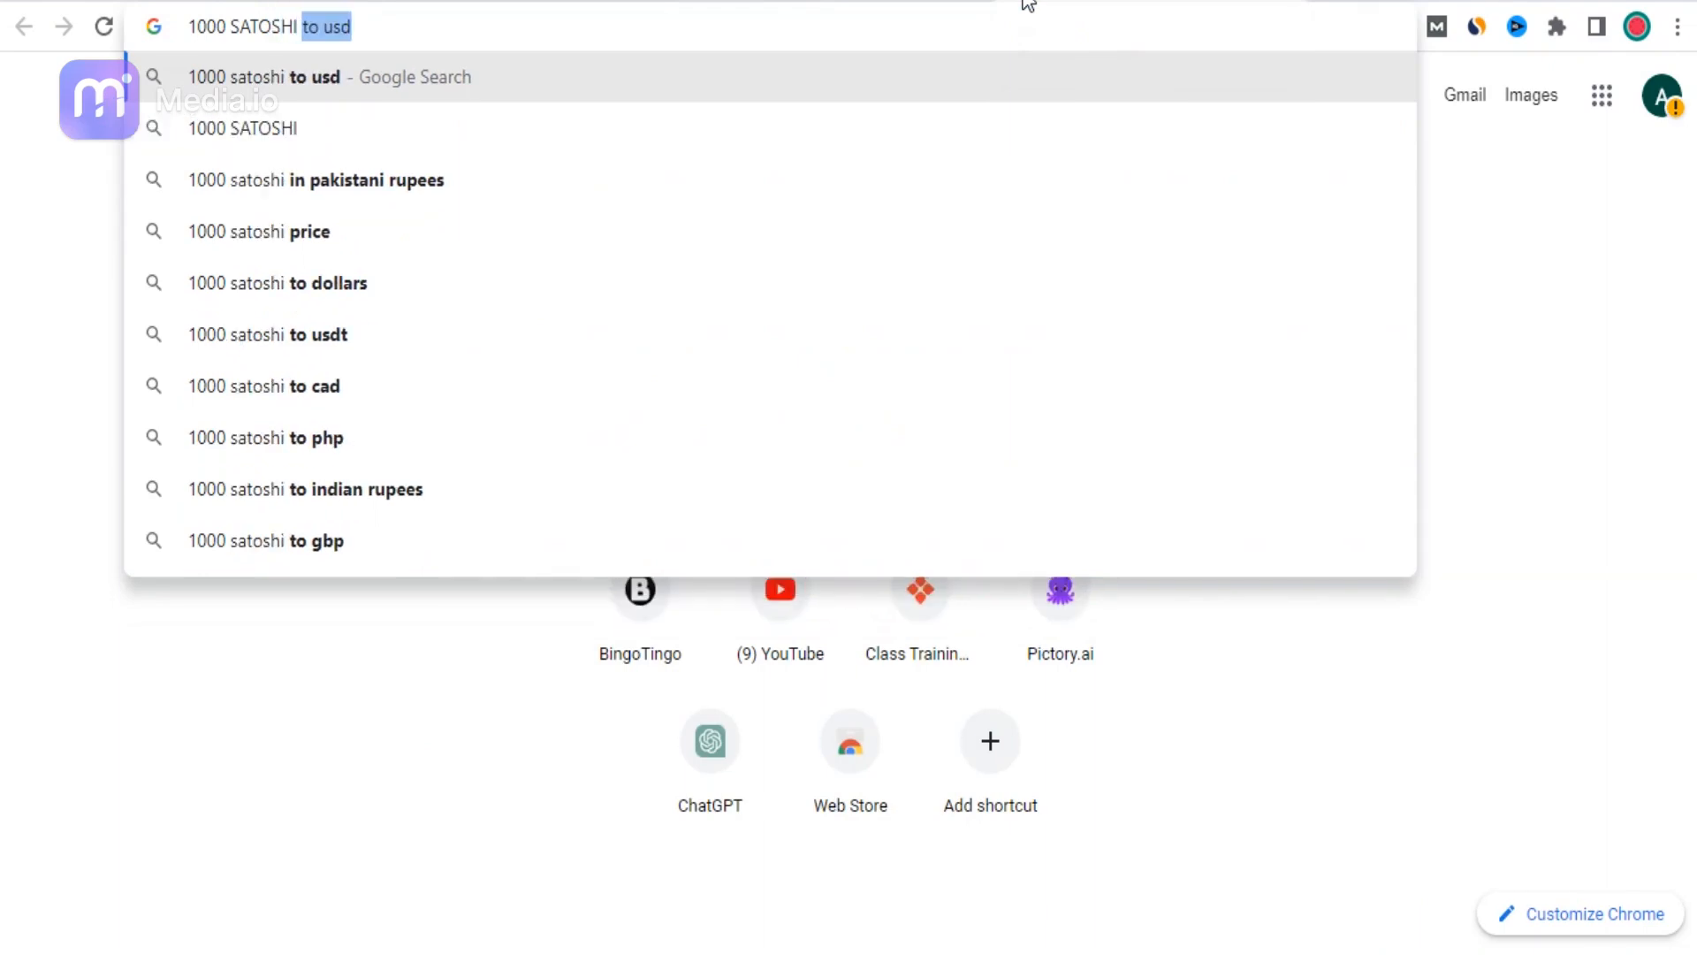
left_click(311, 182)
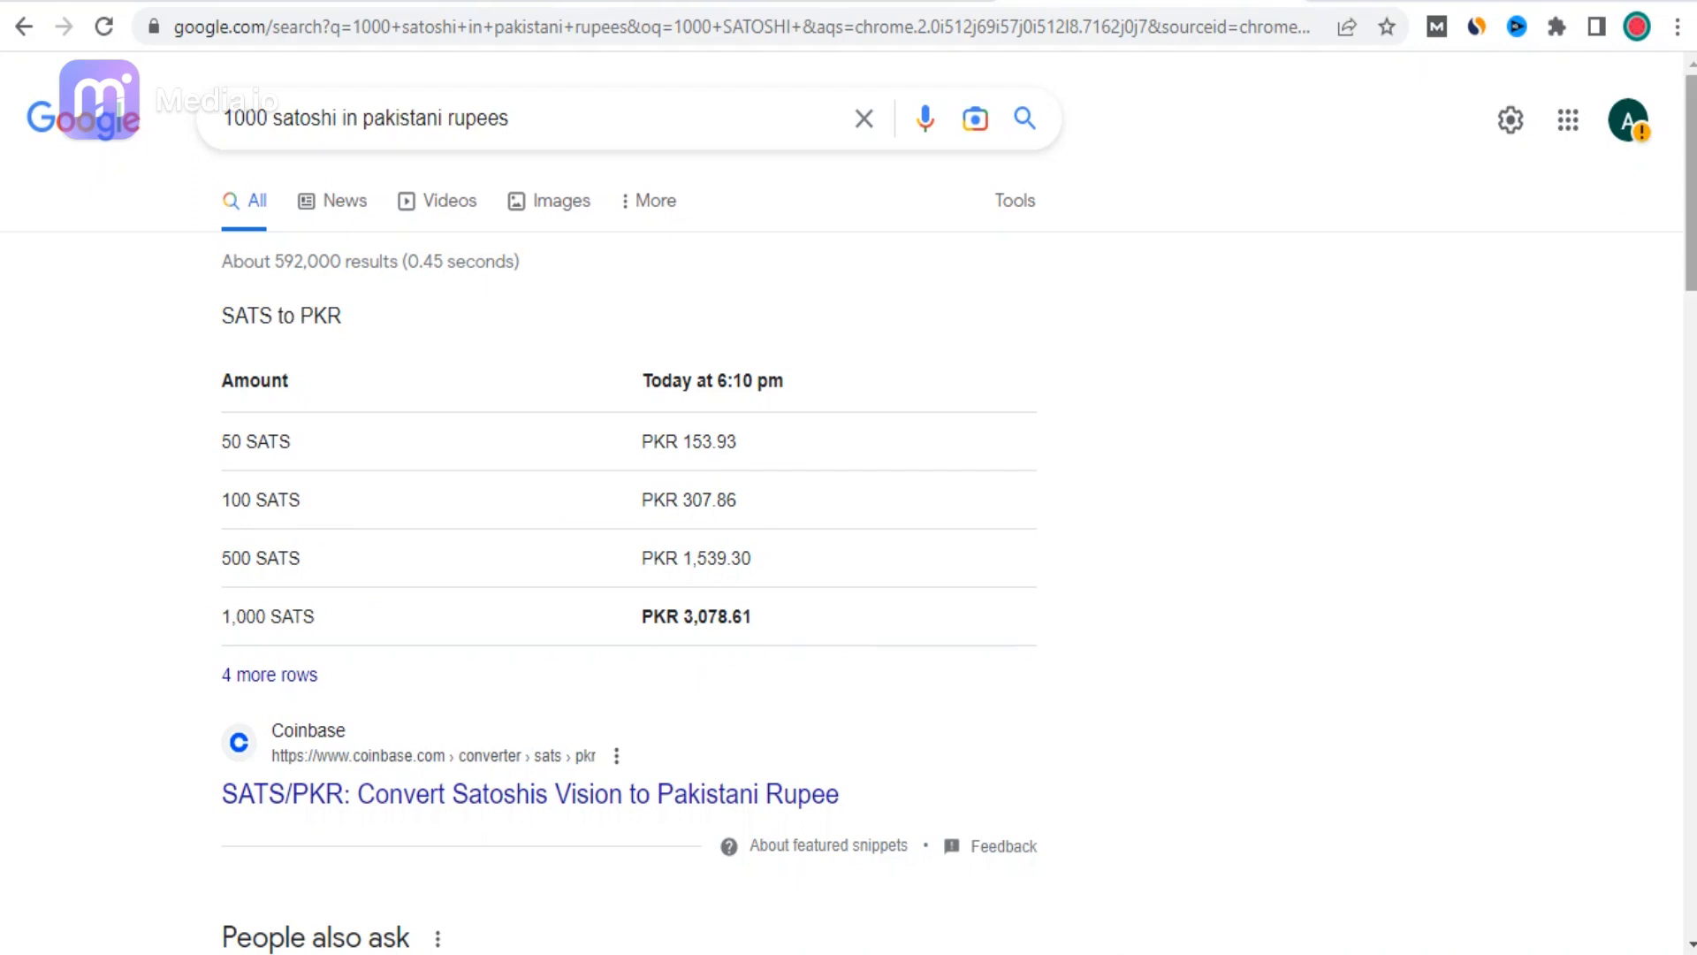
Step: Expand the 'People also ask' answer for 10000 satoshi, then return to CoinPayU
scroll(1524, 403, "down", 4)
scroll(629, 530, "down", 3)
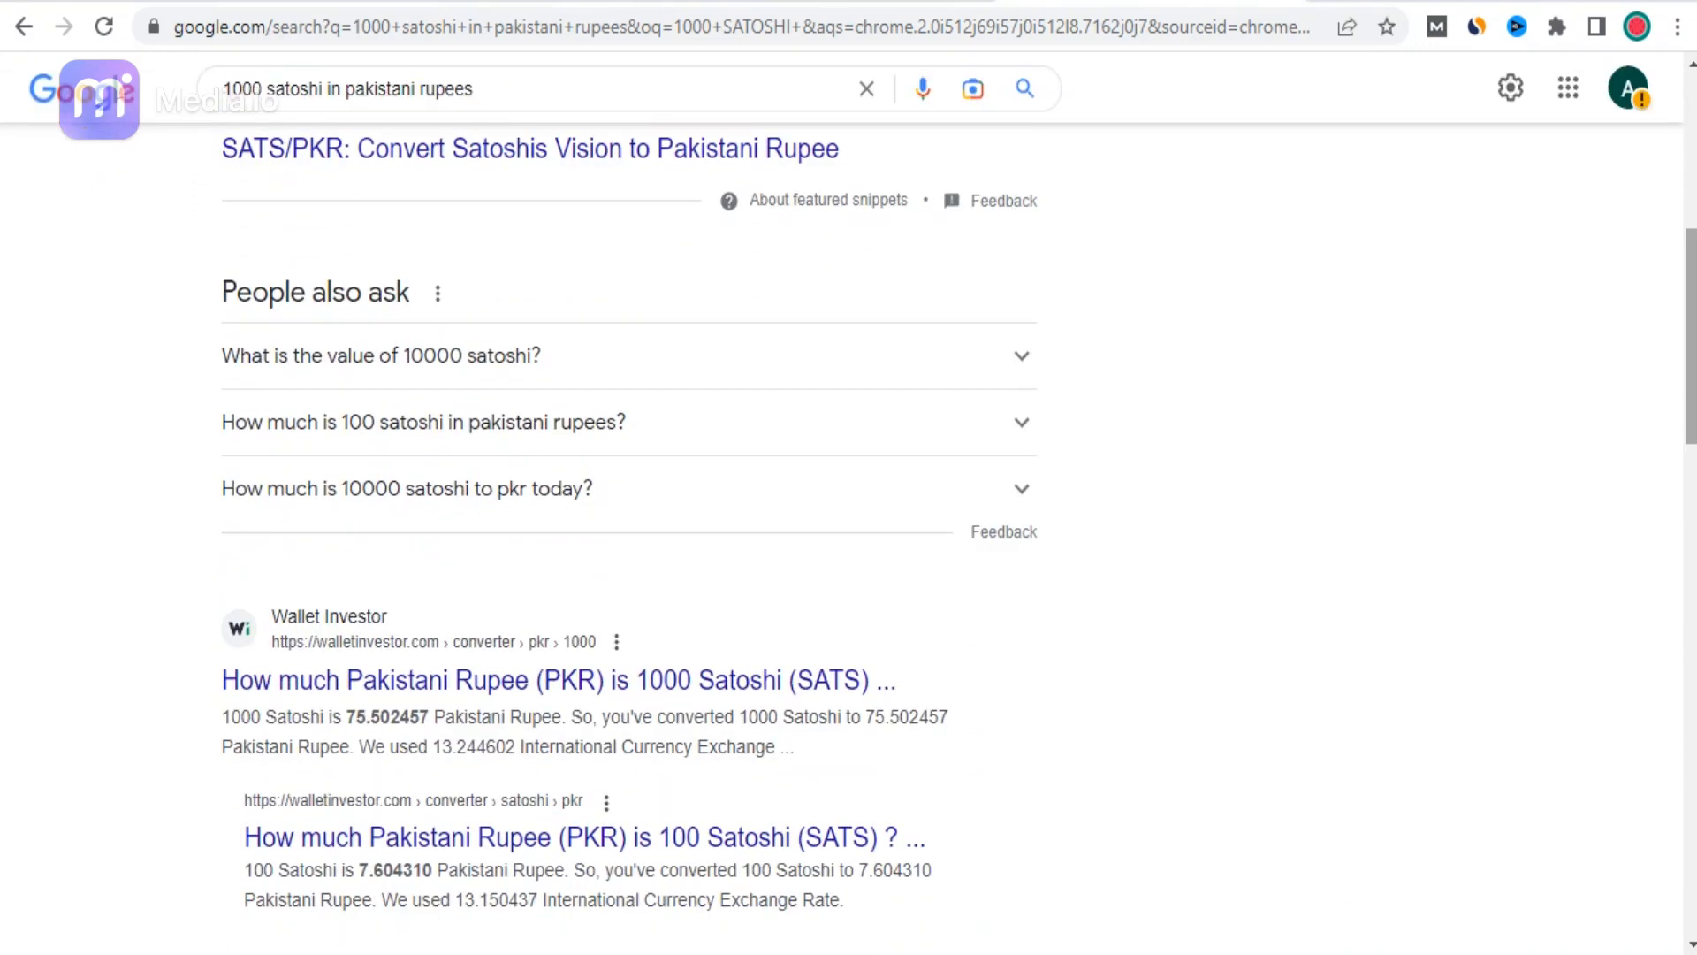
left_click(444, 380)
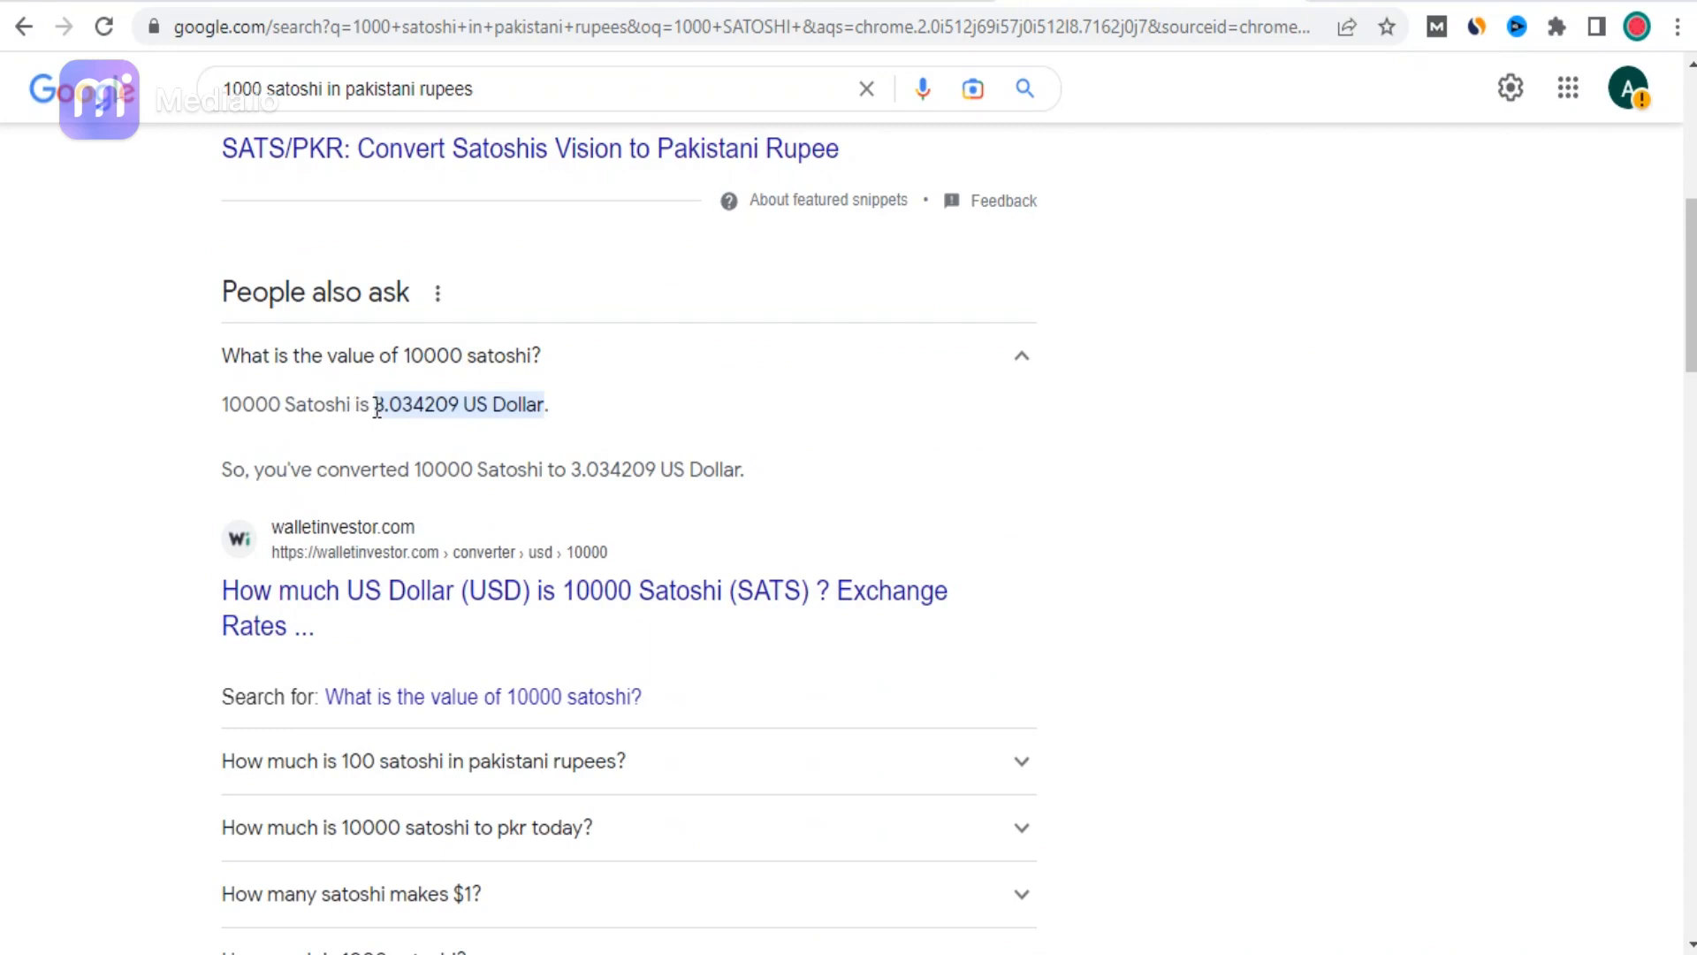
left_click_drag(1690, 283, 1690, 159)
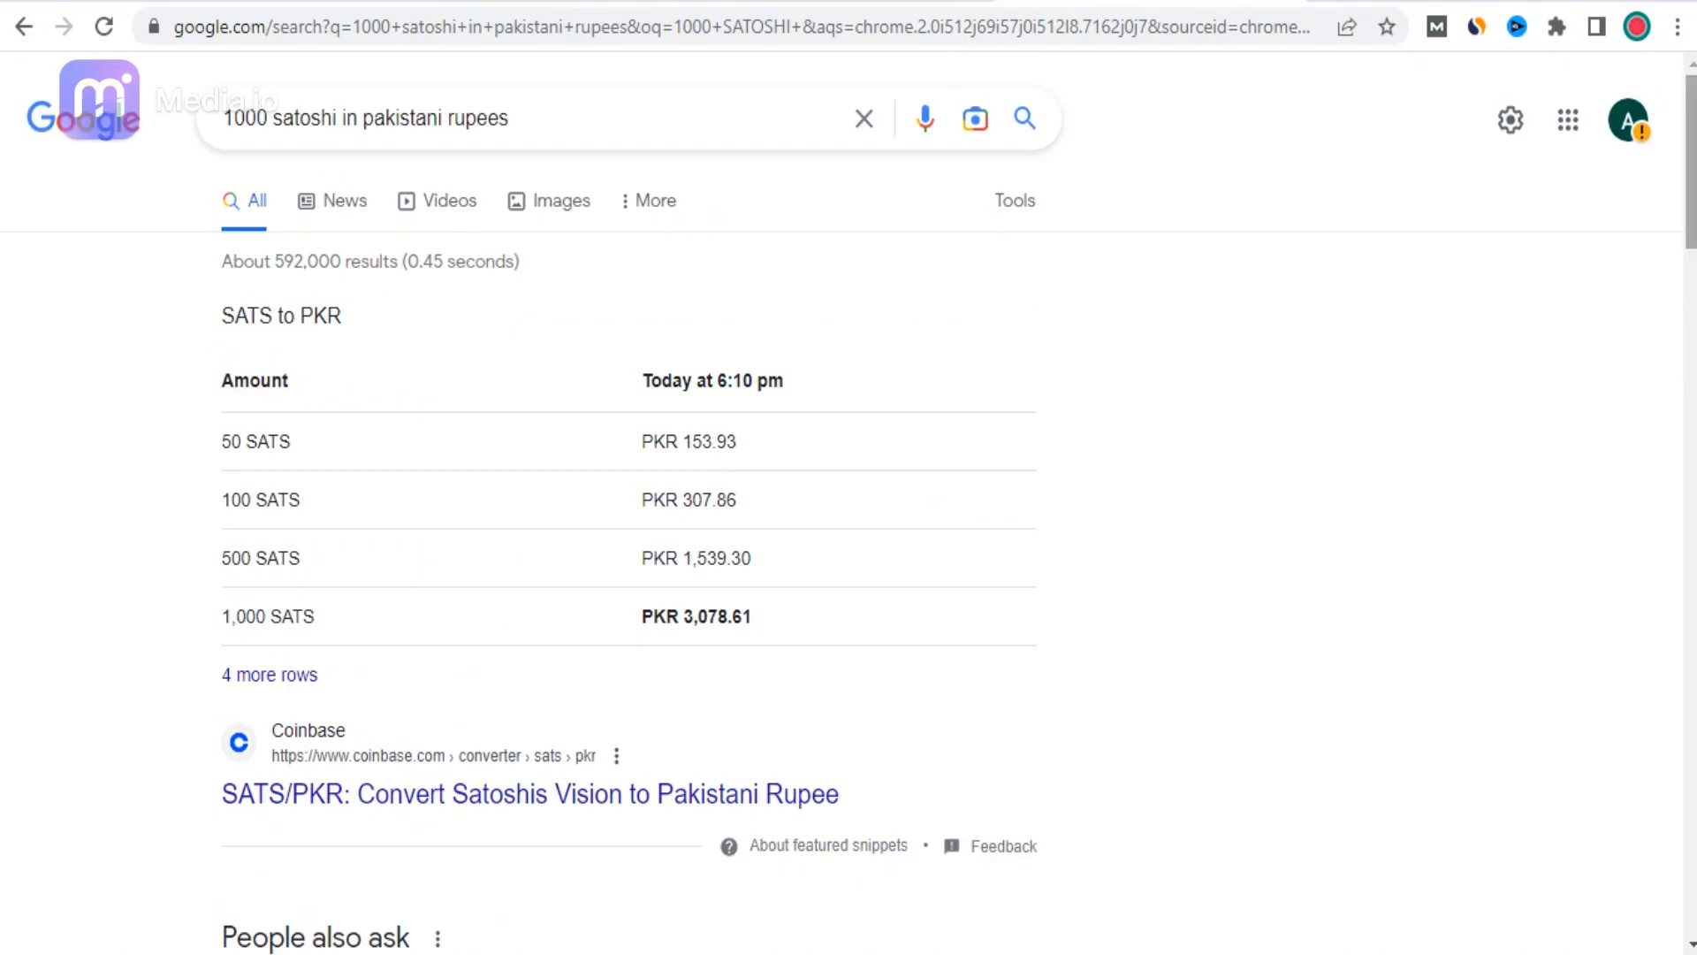
left_click(807, 2)
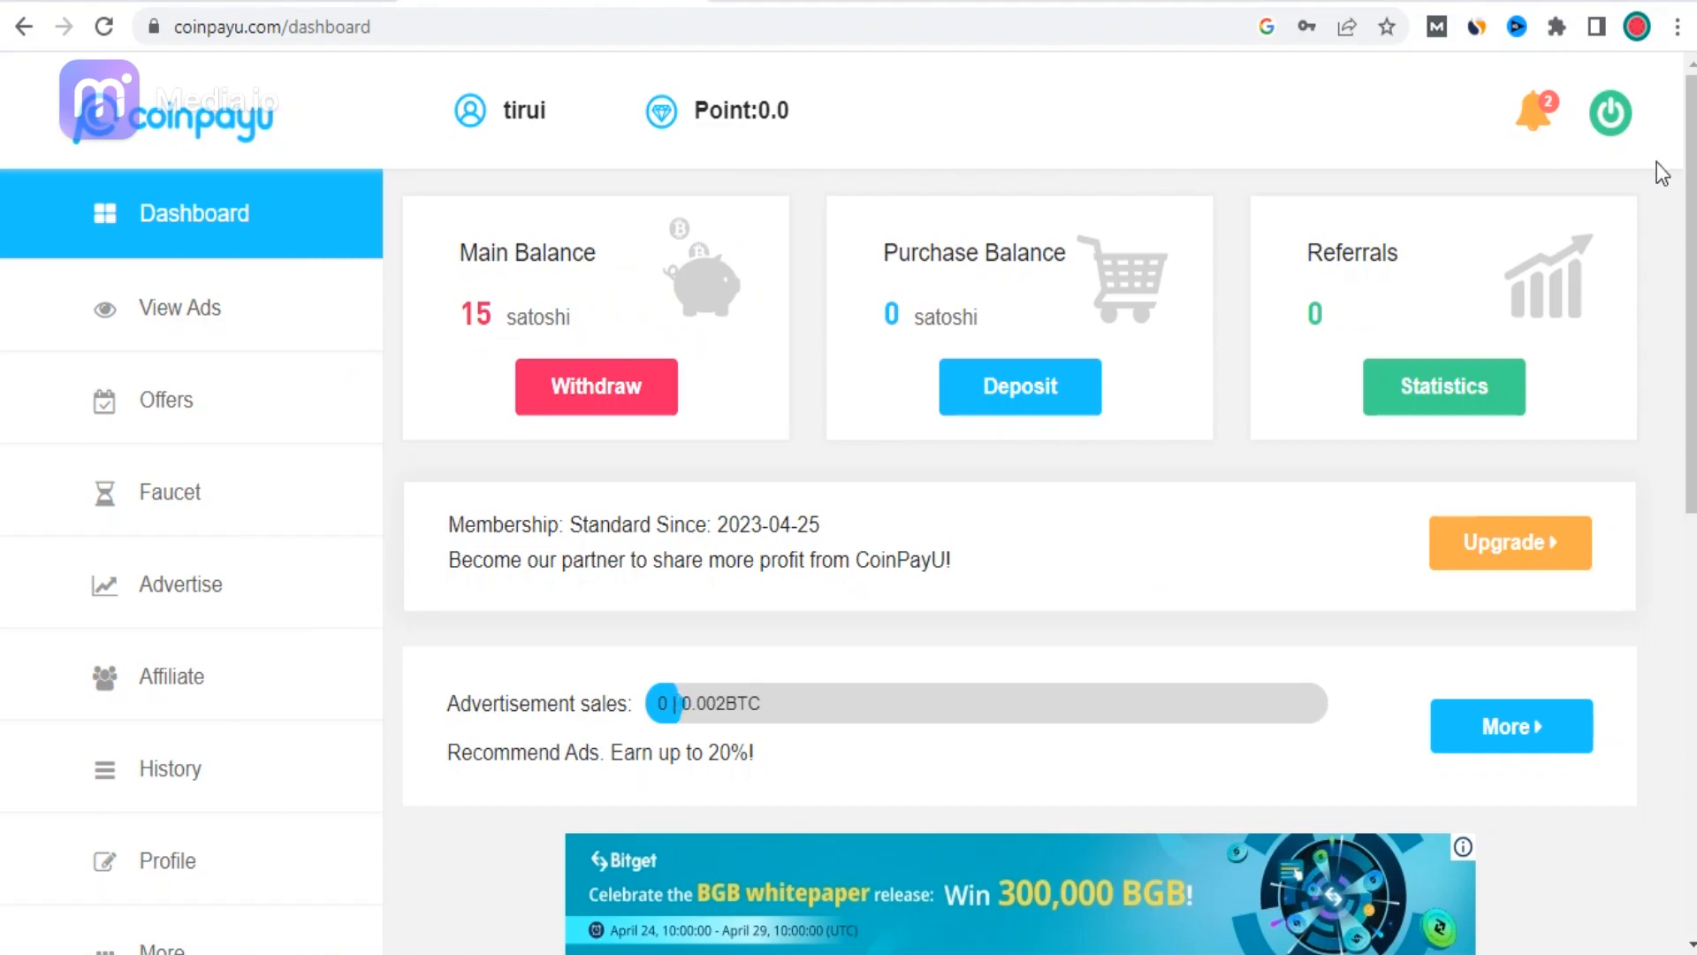
scroll(687, 702, "down", 6)
scroll(681, 442, "up", 2)
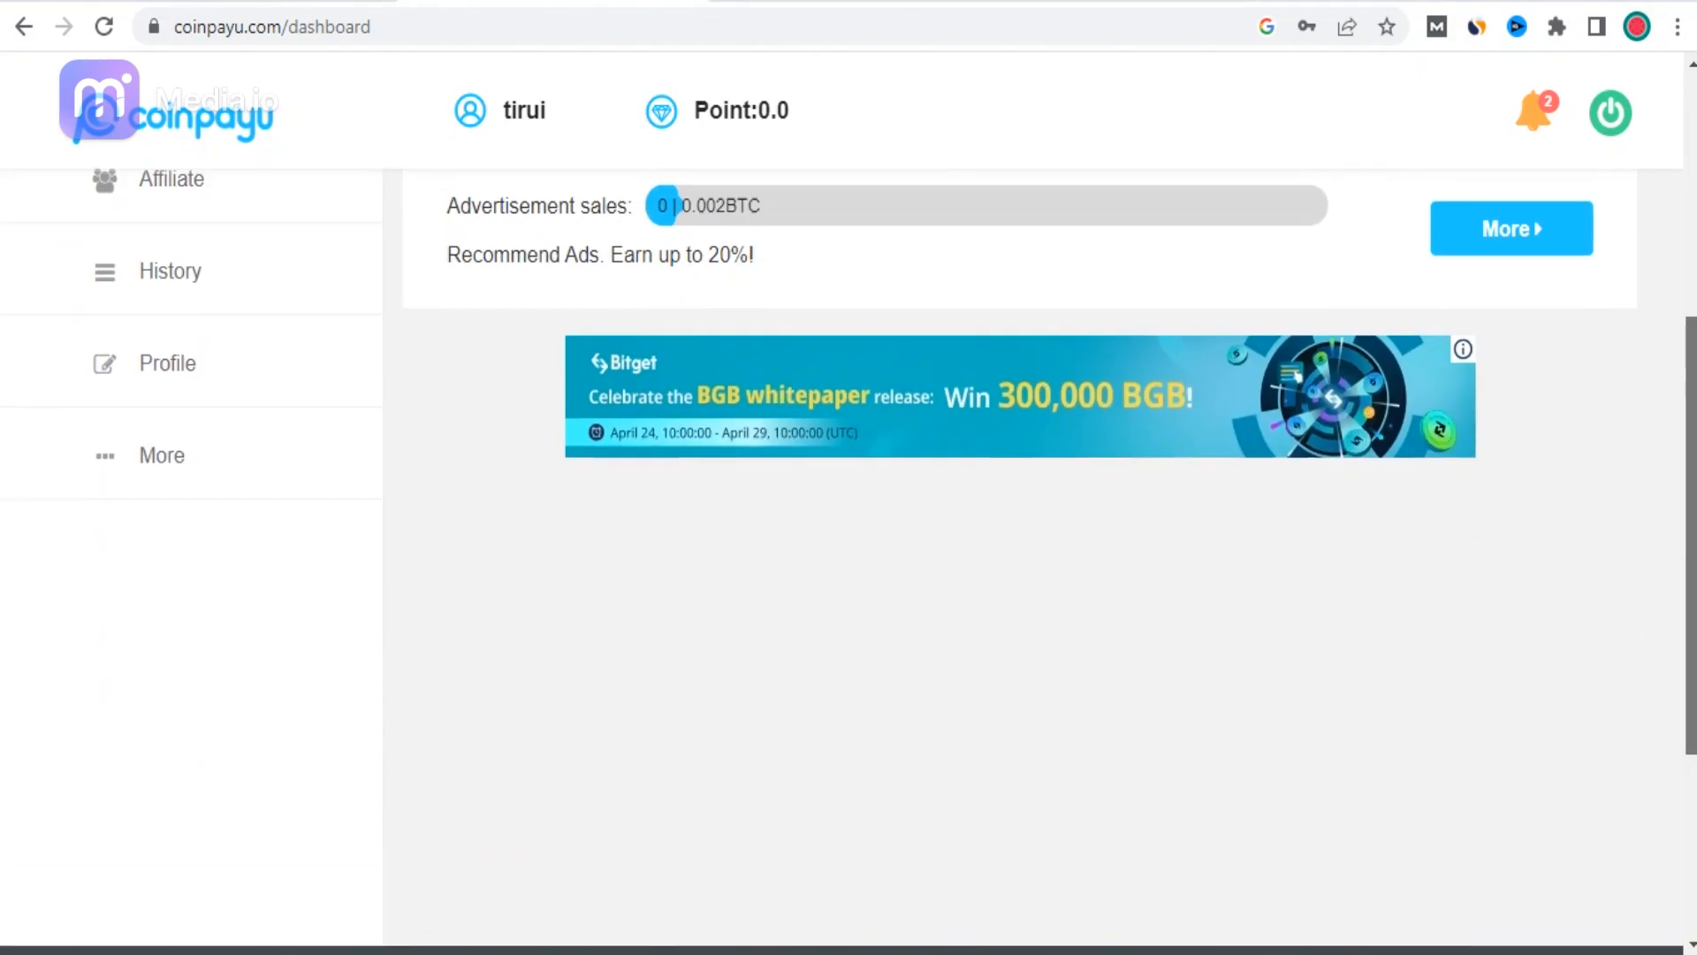
scroll(1691, 190, "up", 4)
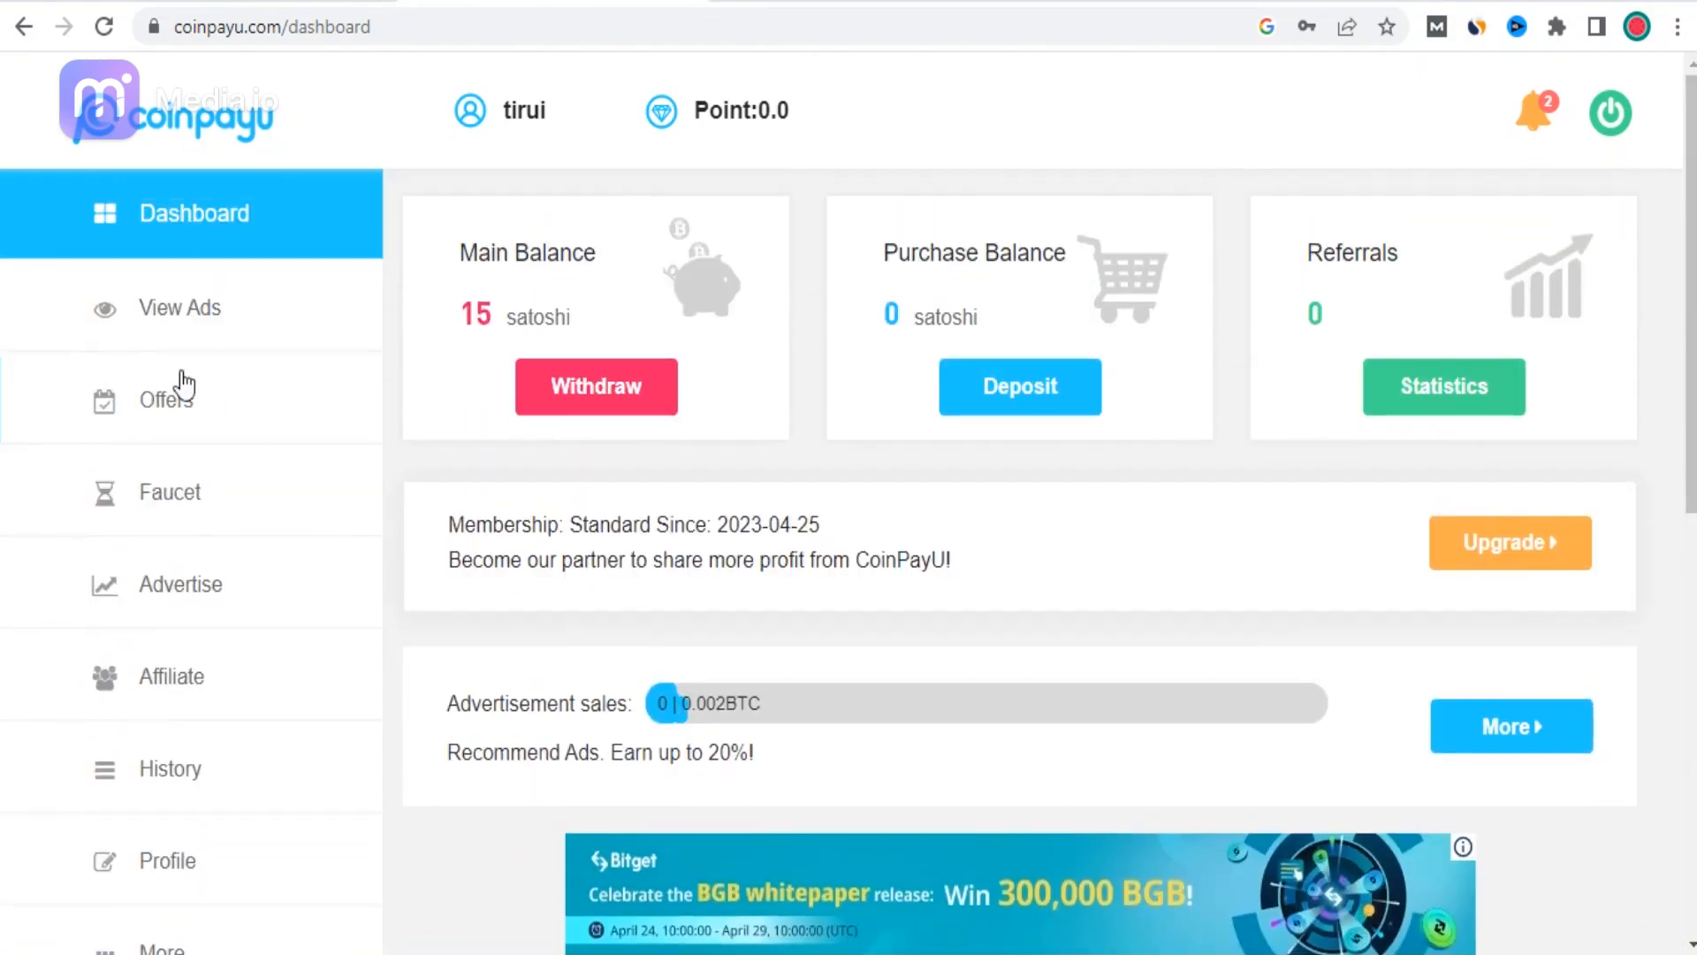
Step: Open the Surf Ads list and browse through to its second page
left_click(163, 320)
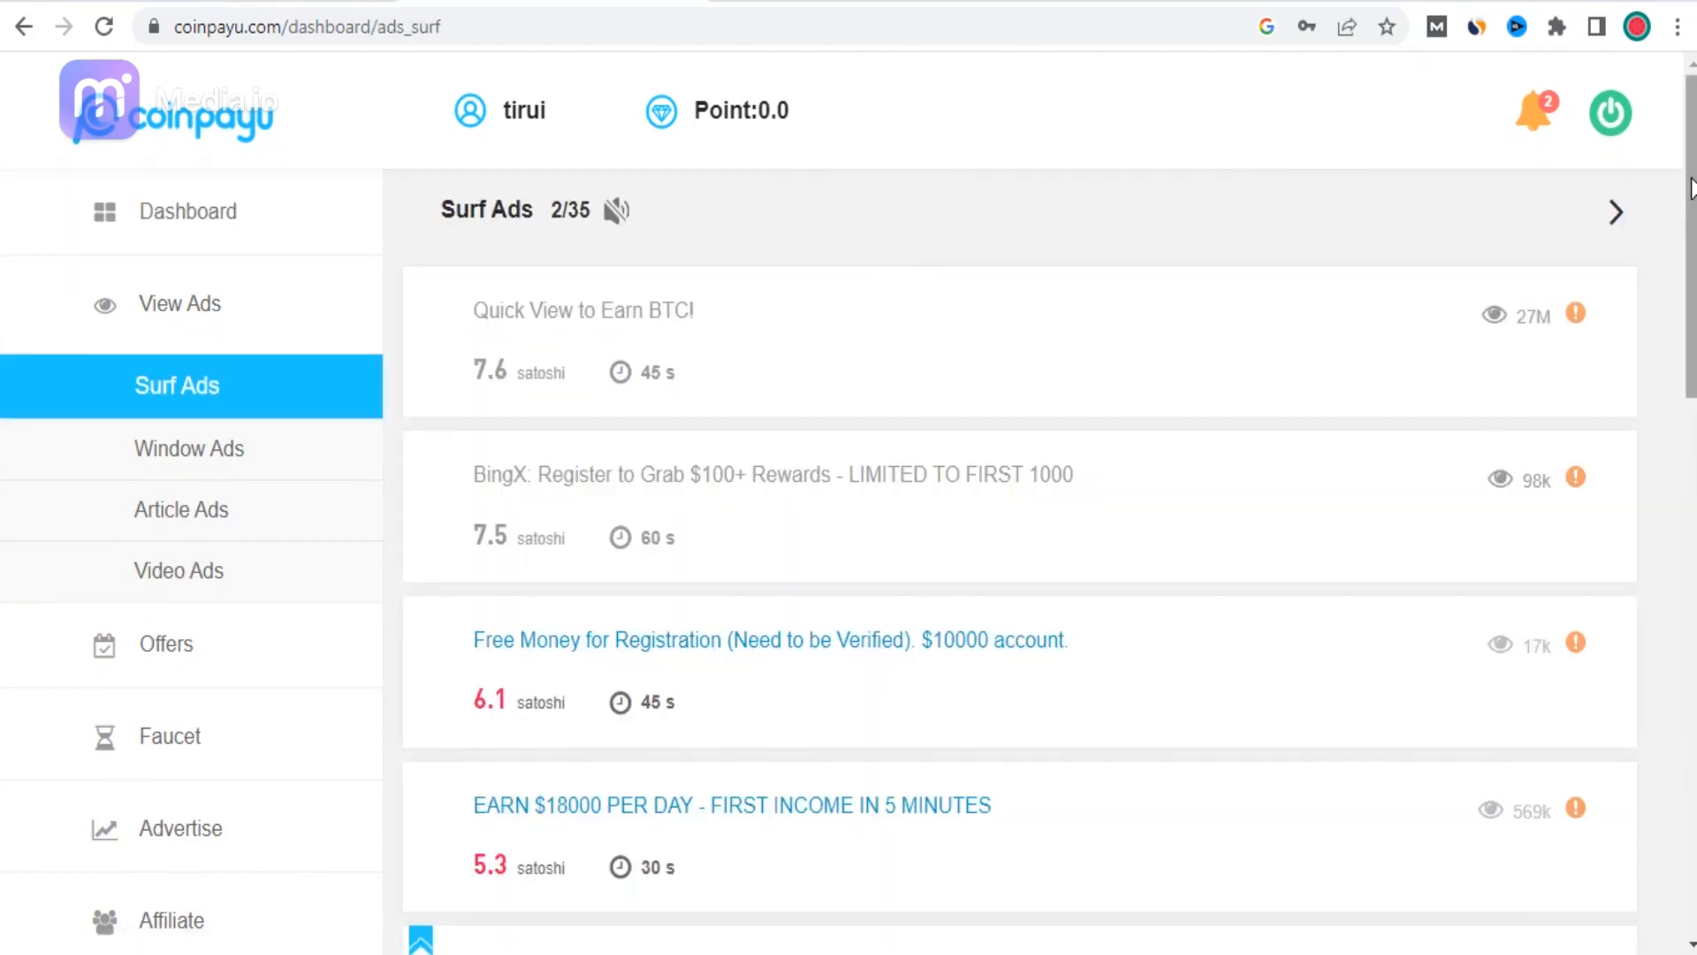
scroll(1688, 230, "down", 1)
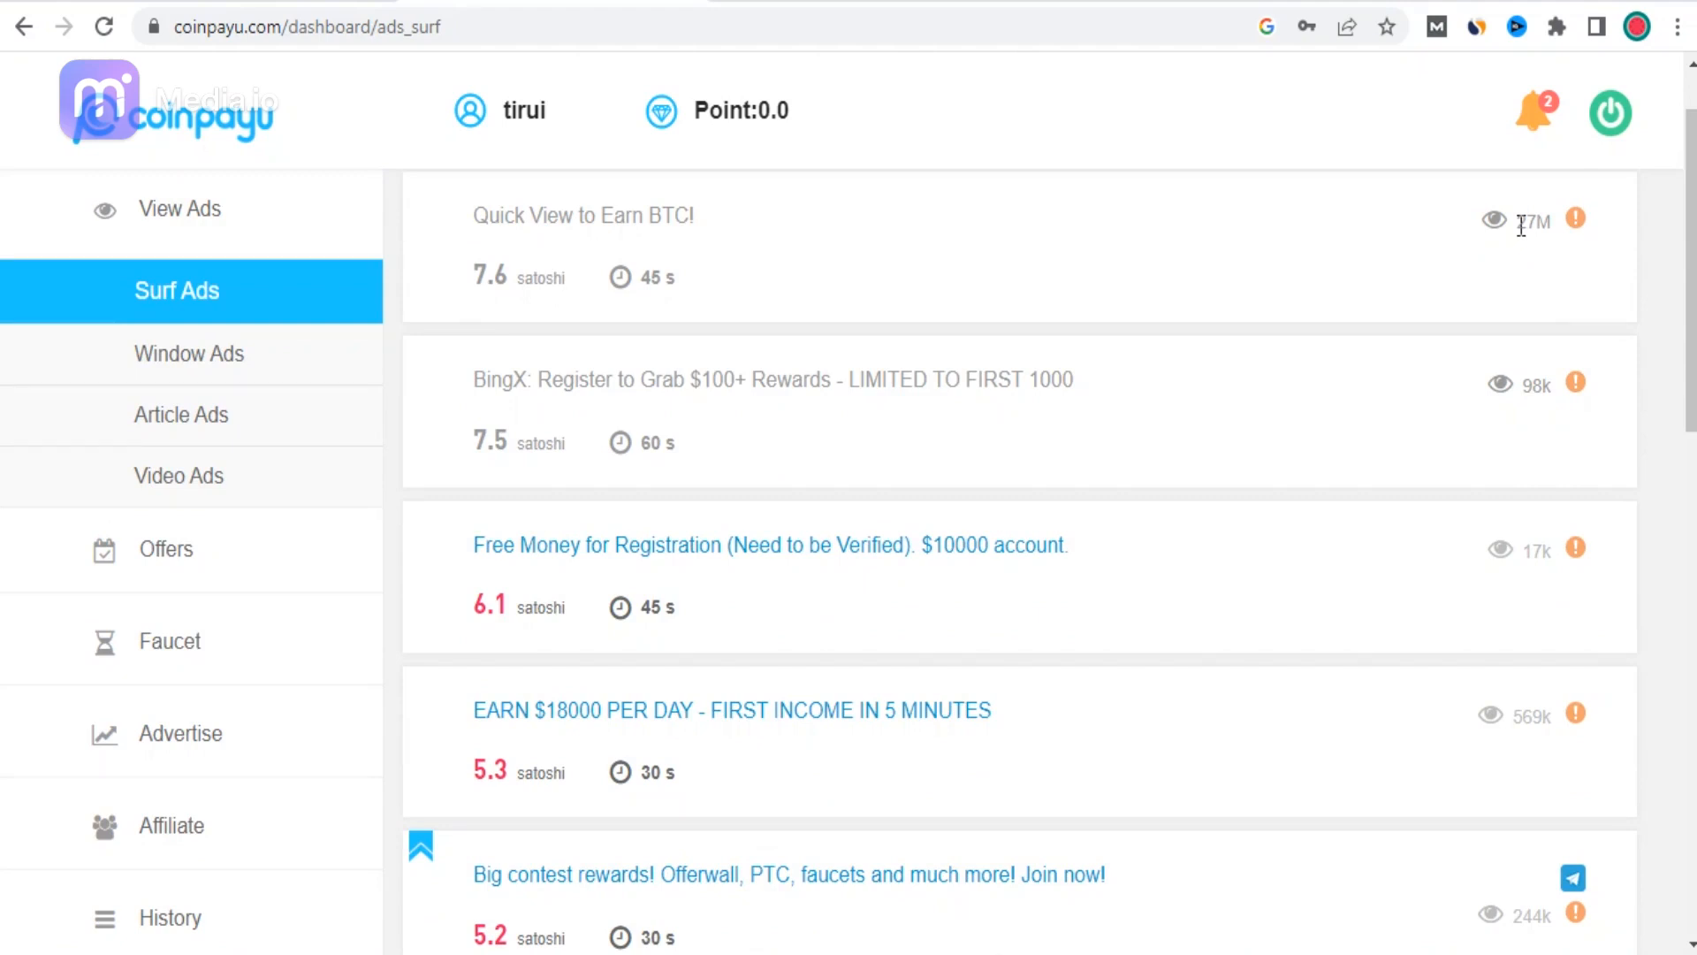
scroll(1219, 354, "down", 1)
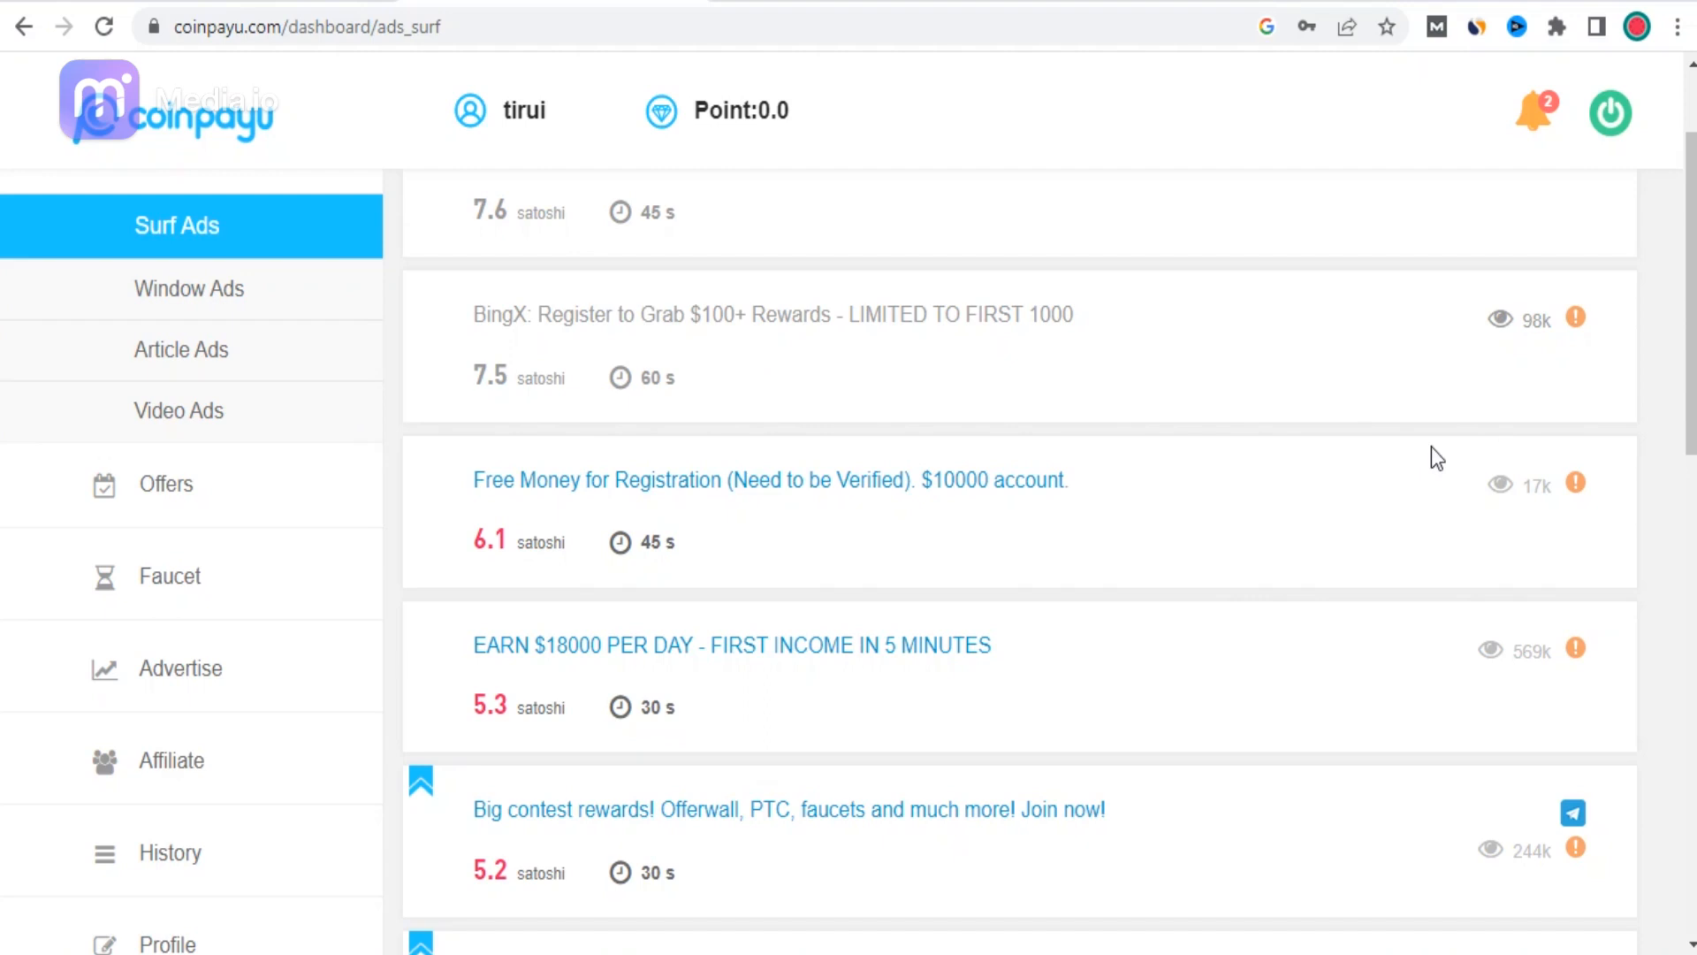
scroll(1436, 457, "down", 8)
scroll(1212, 504, "down", 7)
left_click(994, 455)
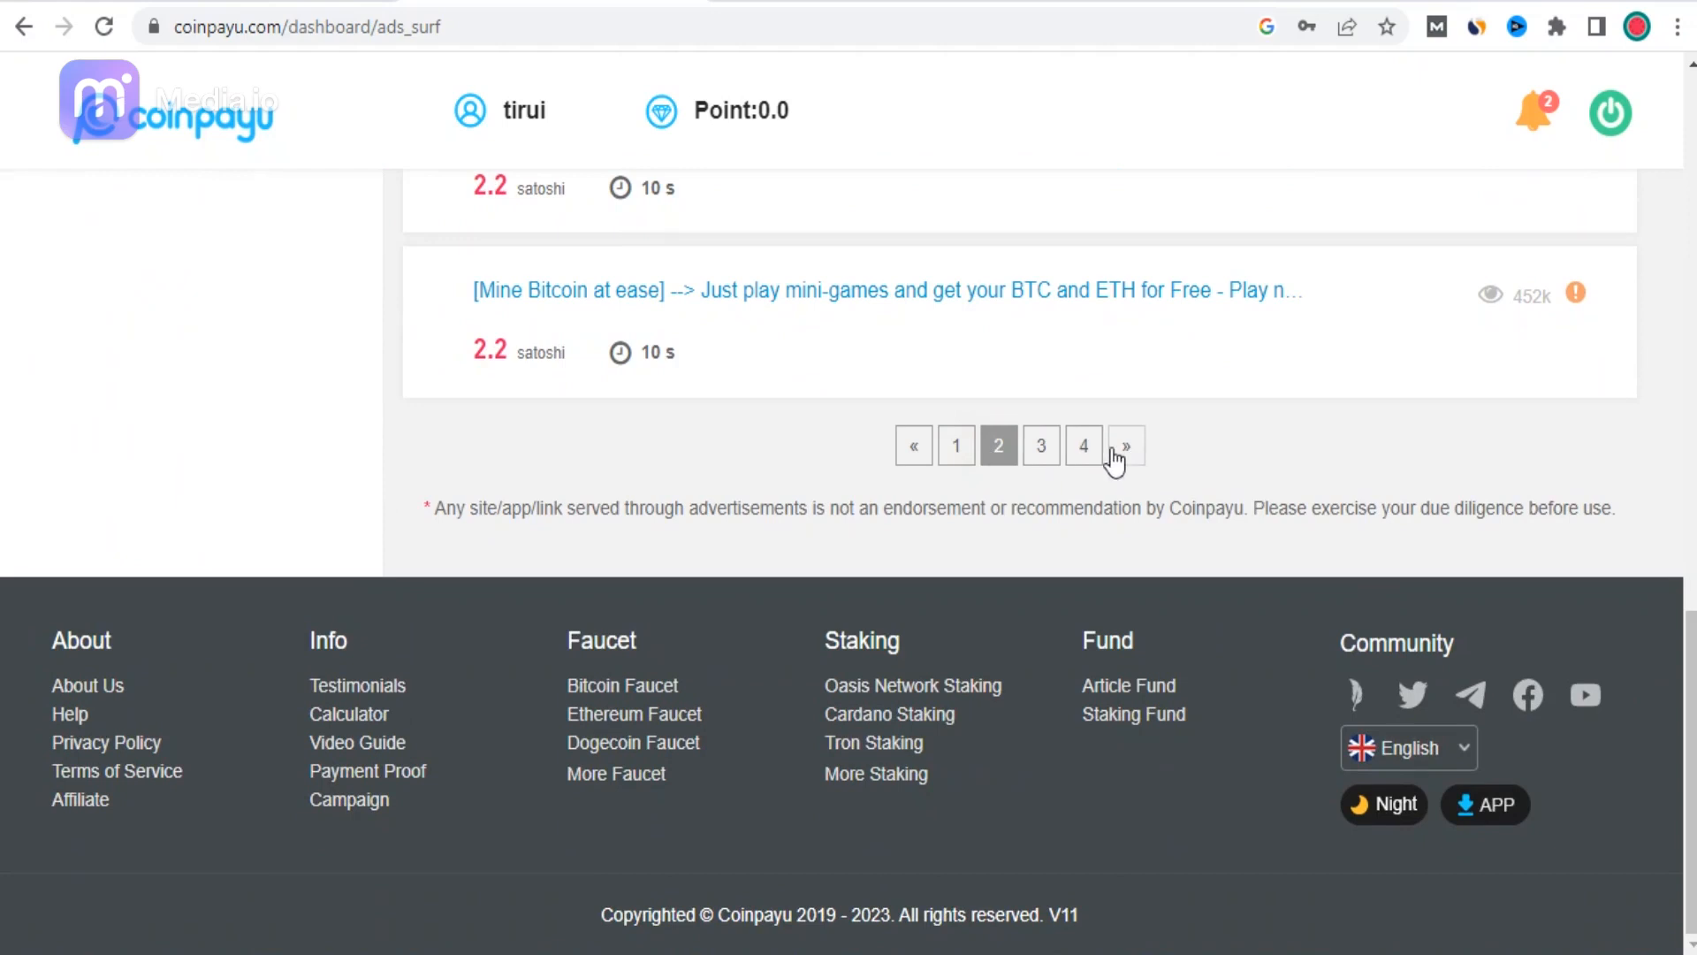
scroll(1133, 464, "up", 10)
scroll(1690, 141, "up", 6)
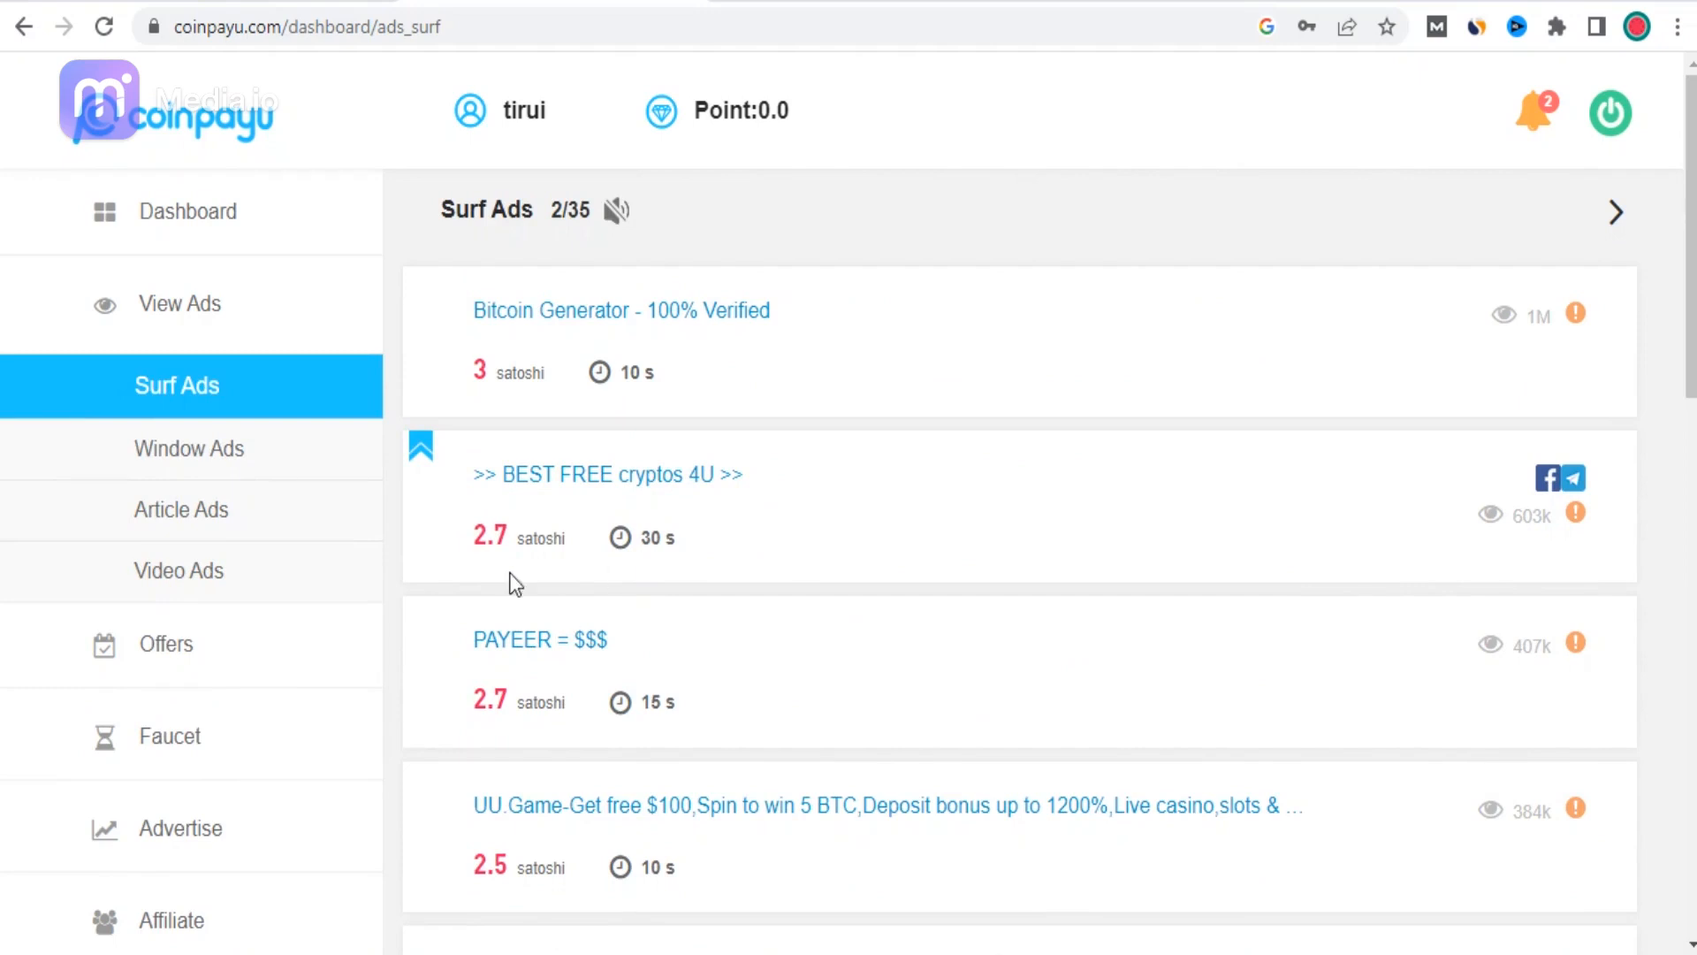
Step: Glance at Window Ads, then go back to the first page of Surf Ads
left_click(247, 458)
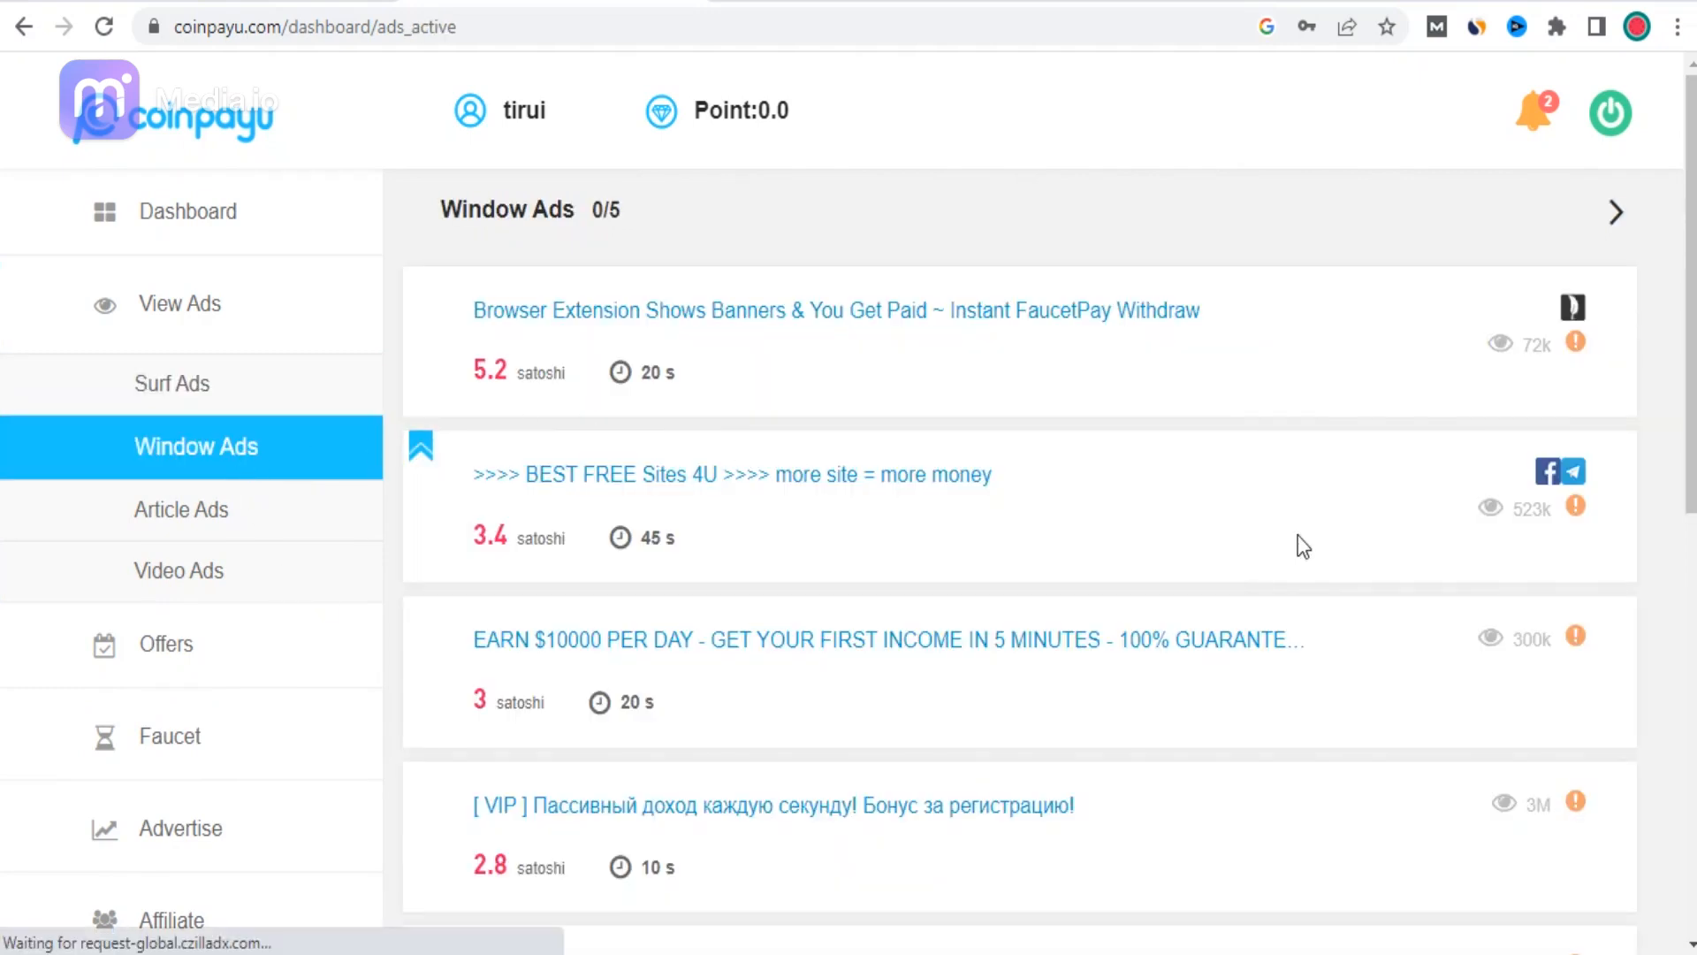
left_click(220, 399)
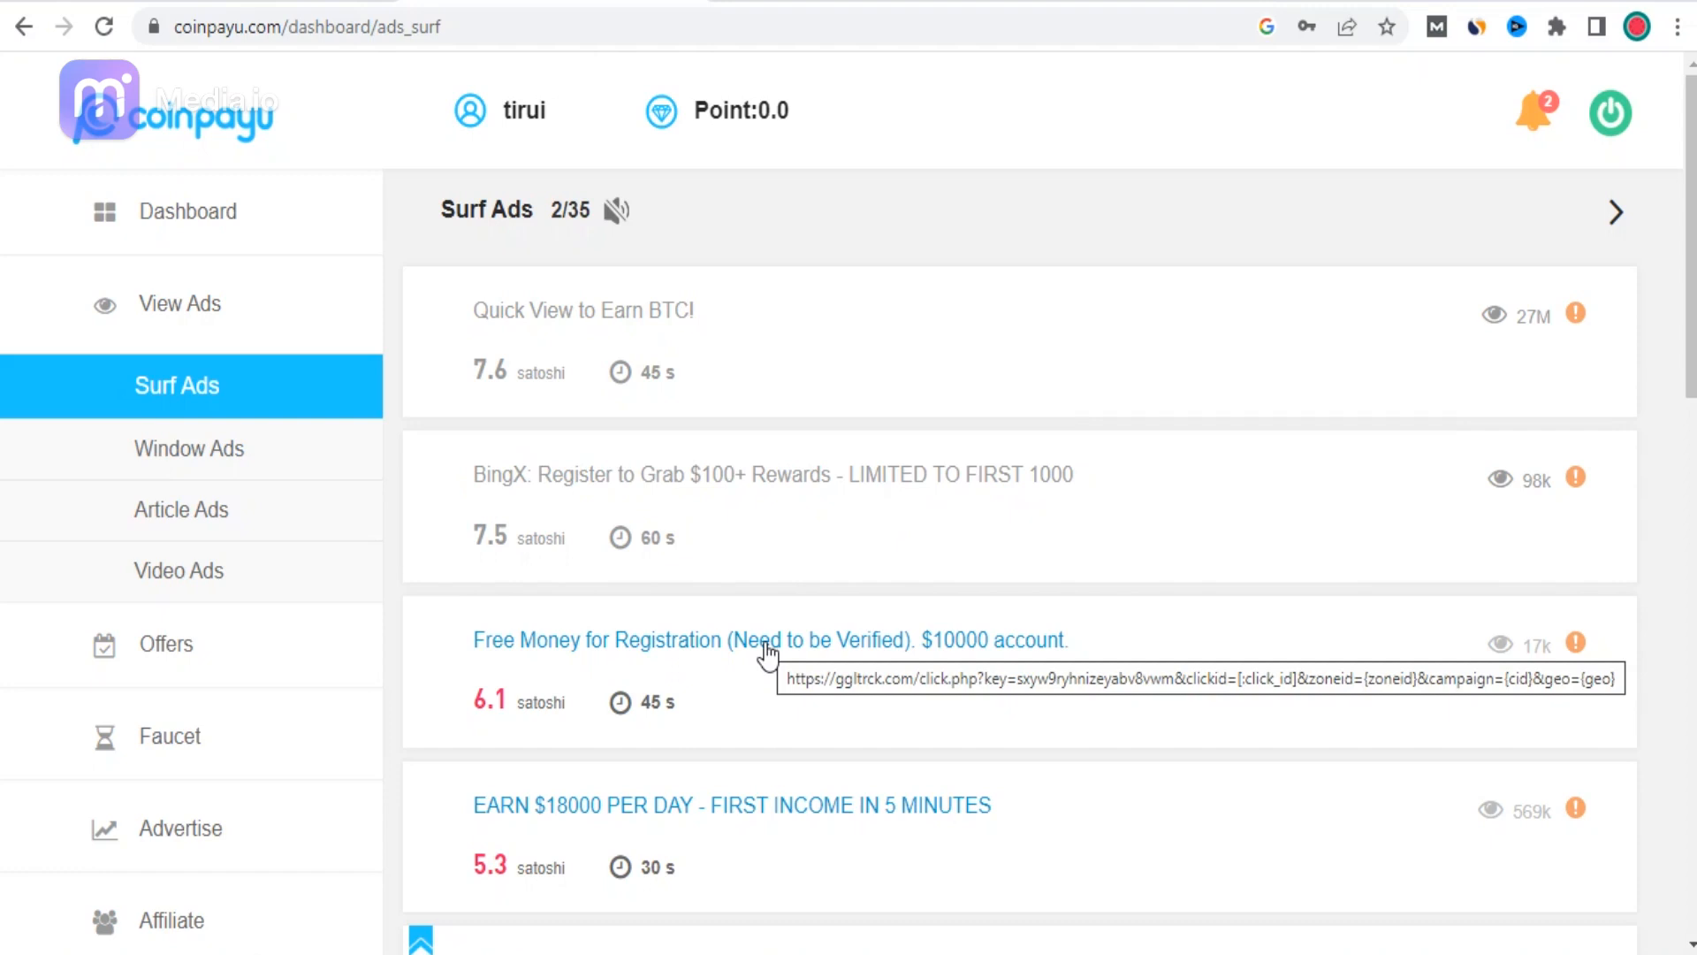
left_click_drag(1690, 230, 1689, 481)
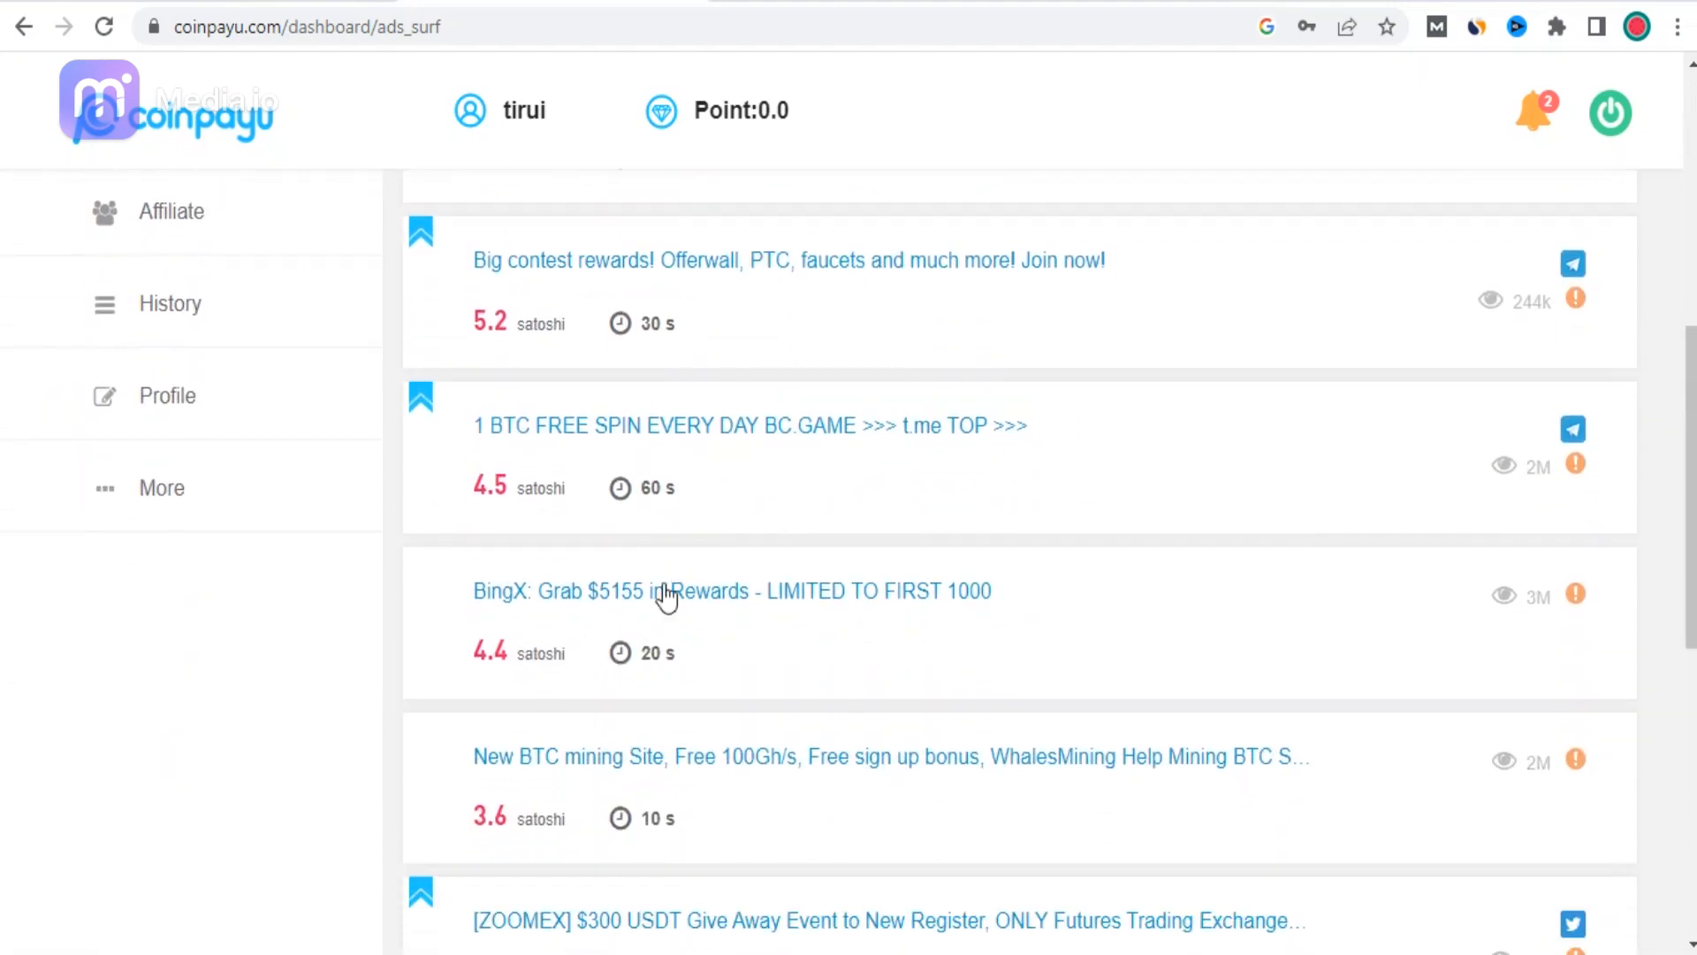
Step: Run the BingX surf ad through its timer and return to the Surf Ads page
left_click(691, 608)
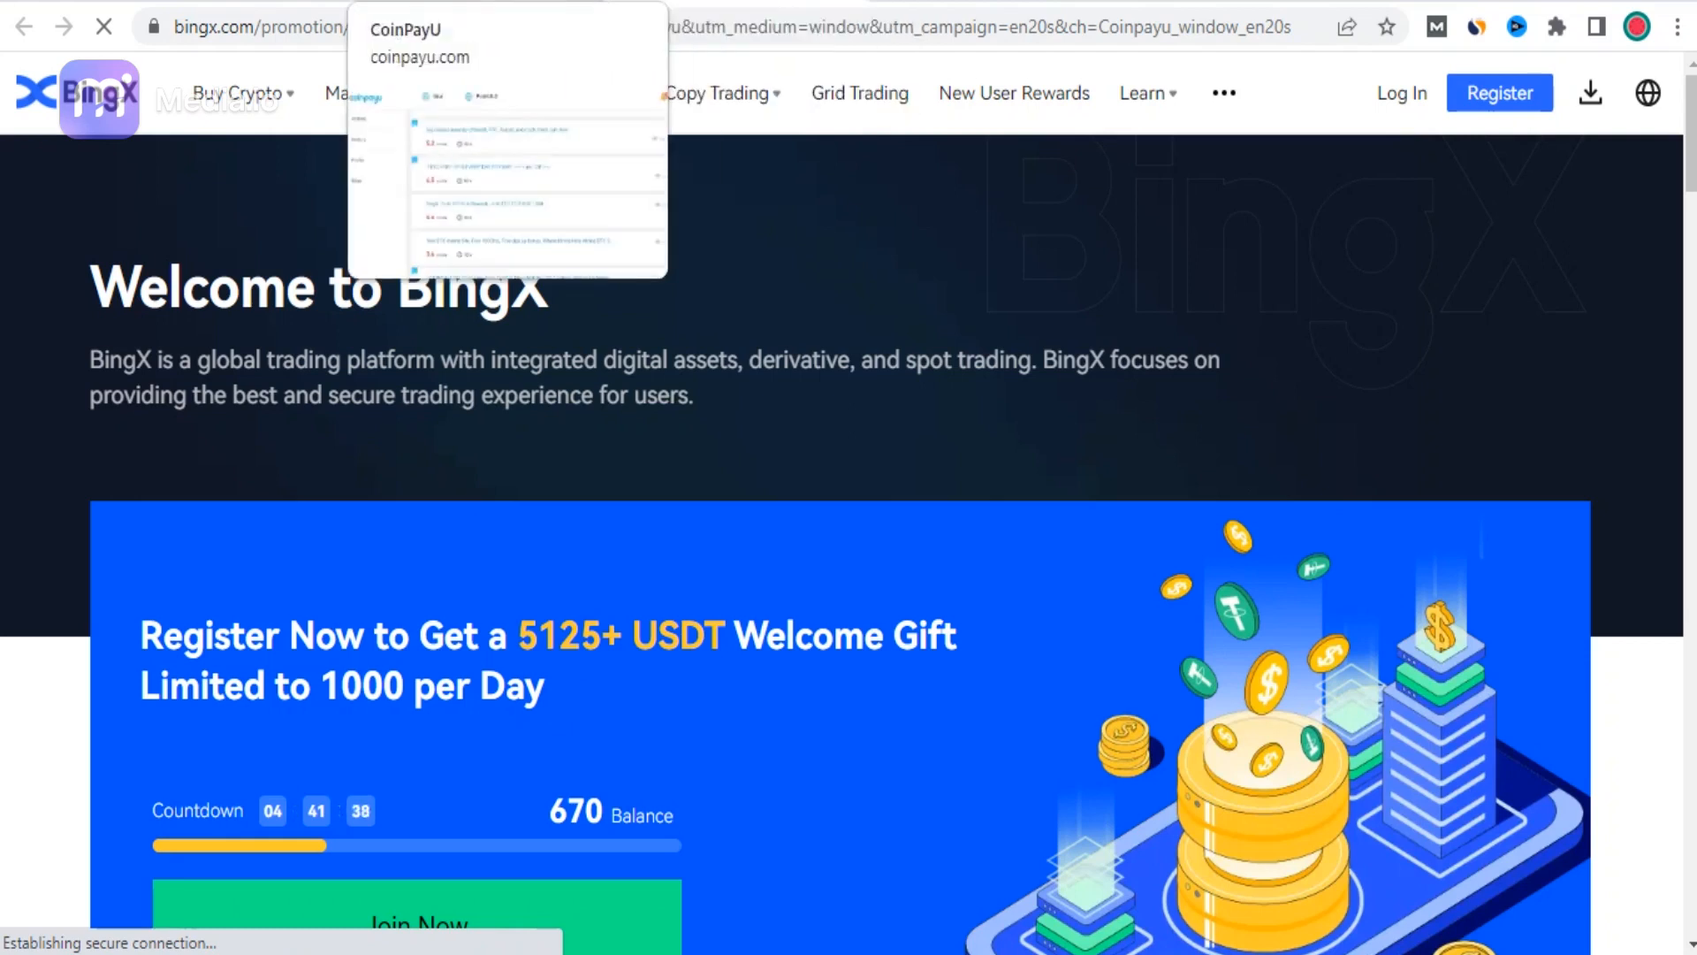
left_click(482, 3)
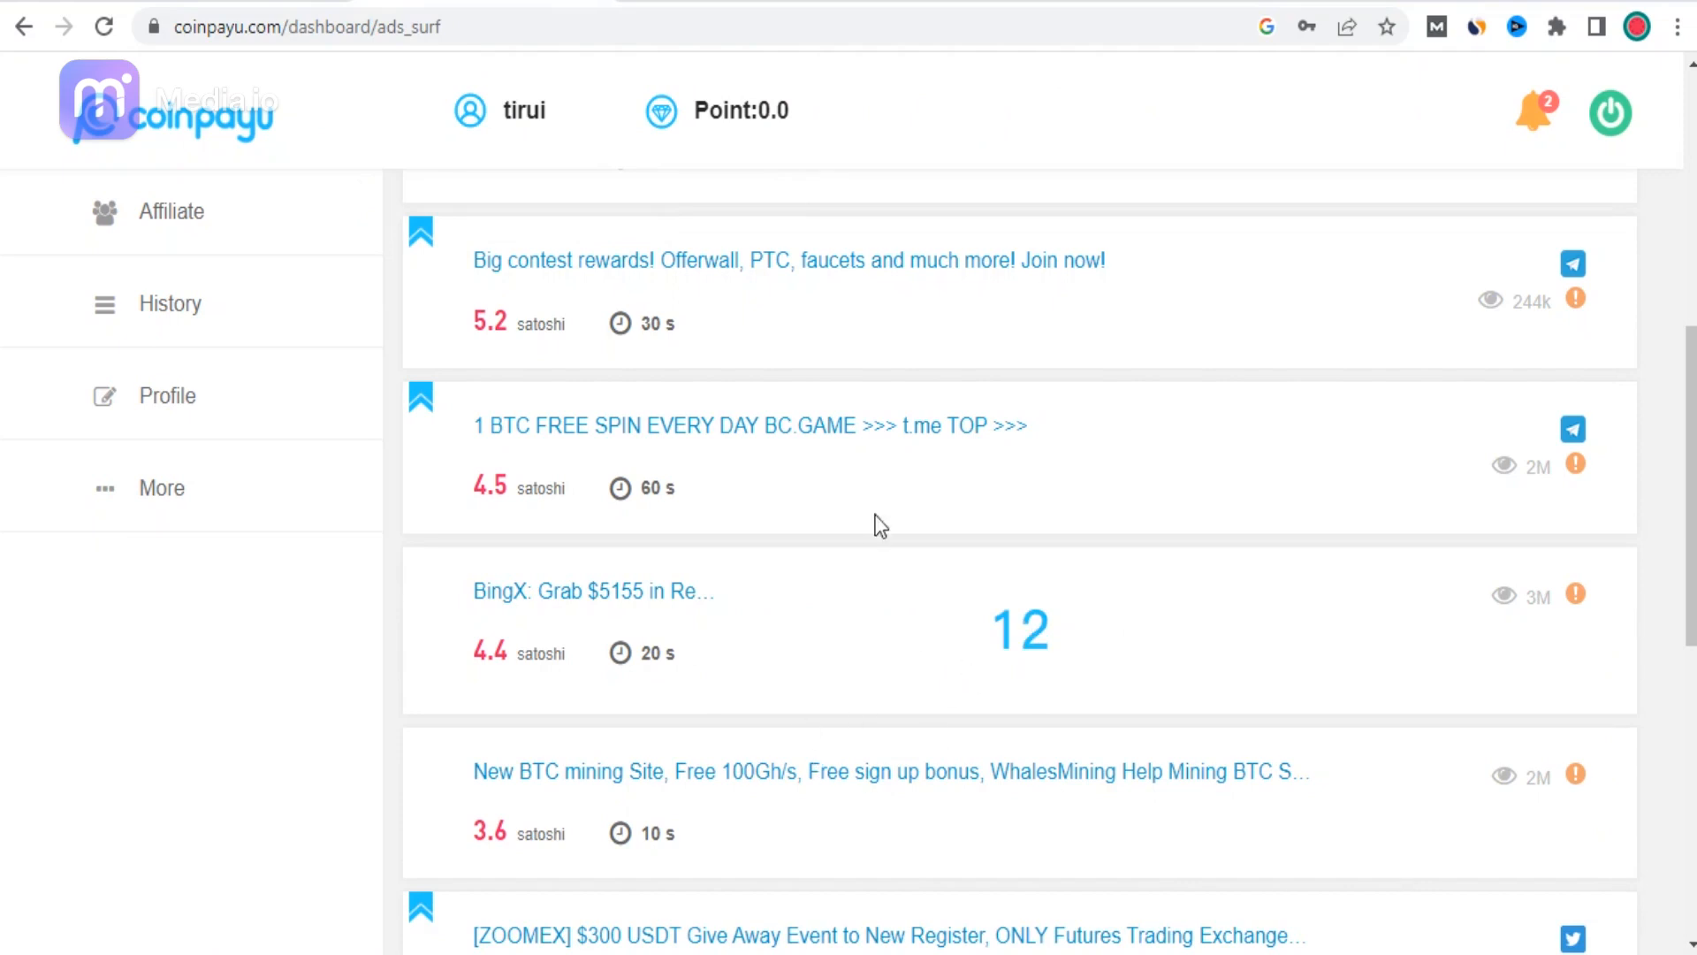
scroll(1068, 644, "up", 1)
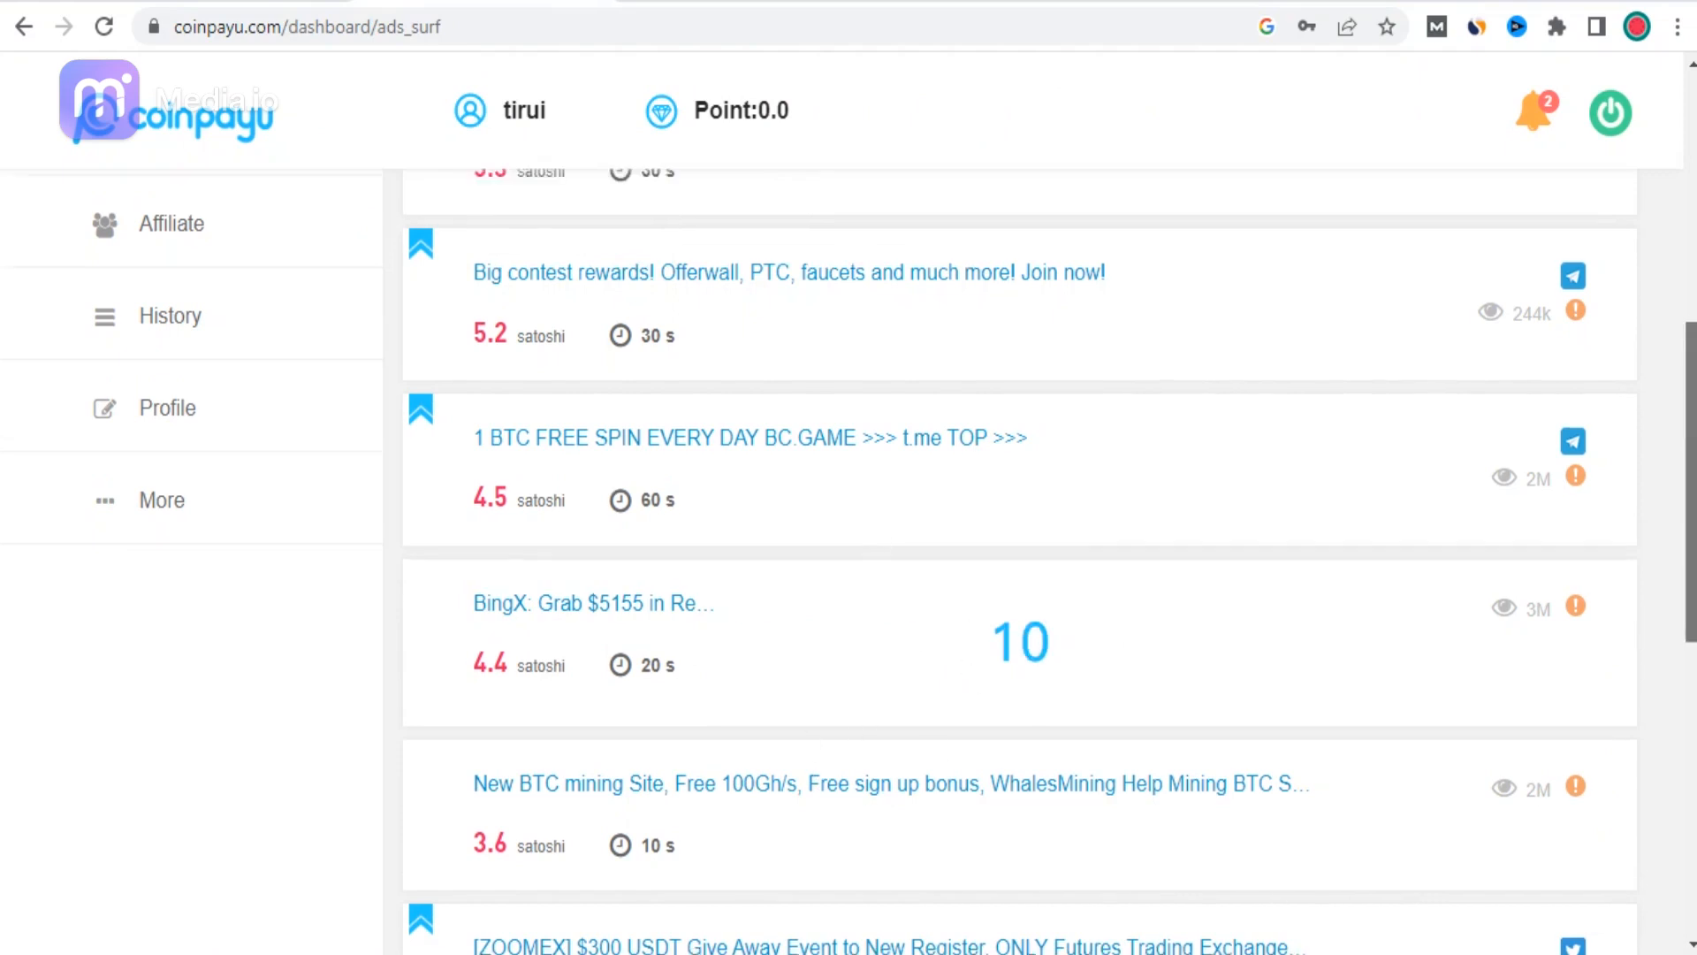
scroll(1019, 561, "up", 8)
scroll(1019, 561, "down", 3)
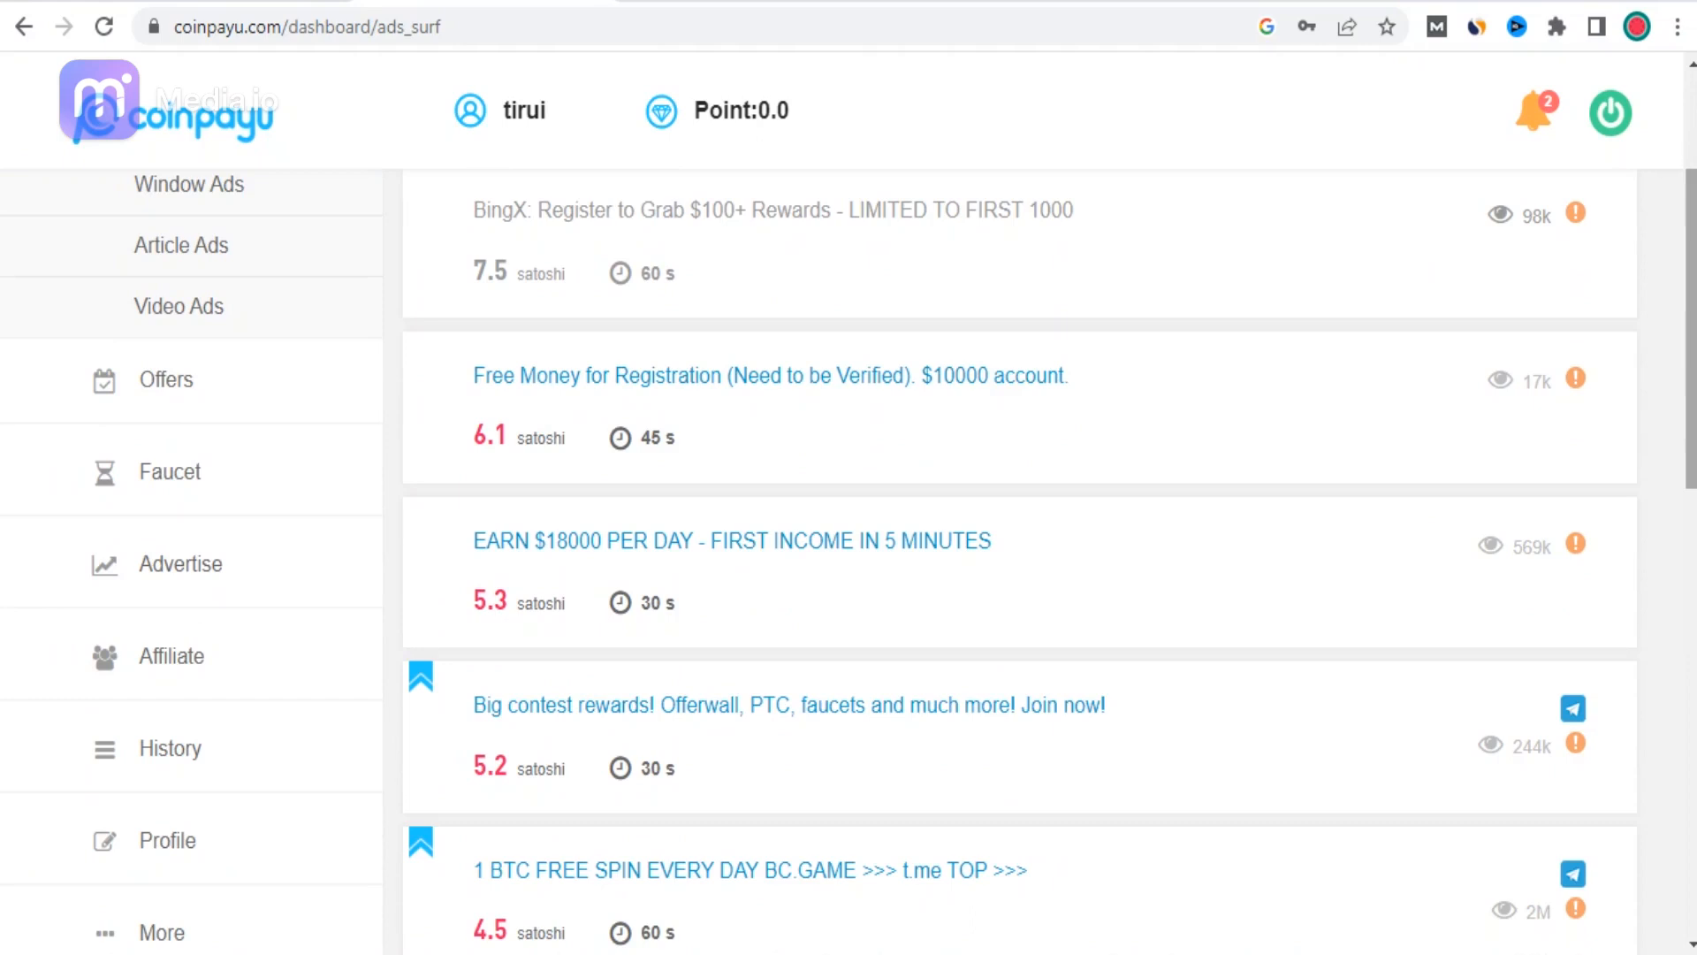
scroll(1019, 561, "down", 3)
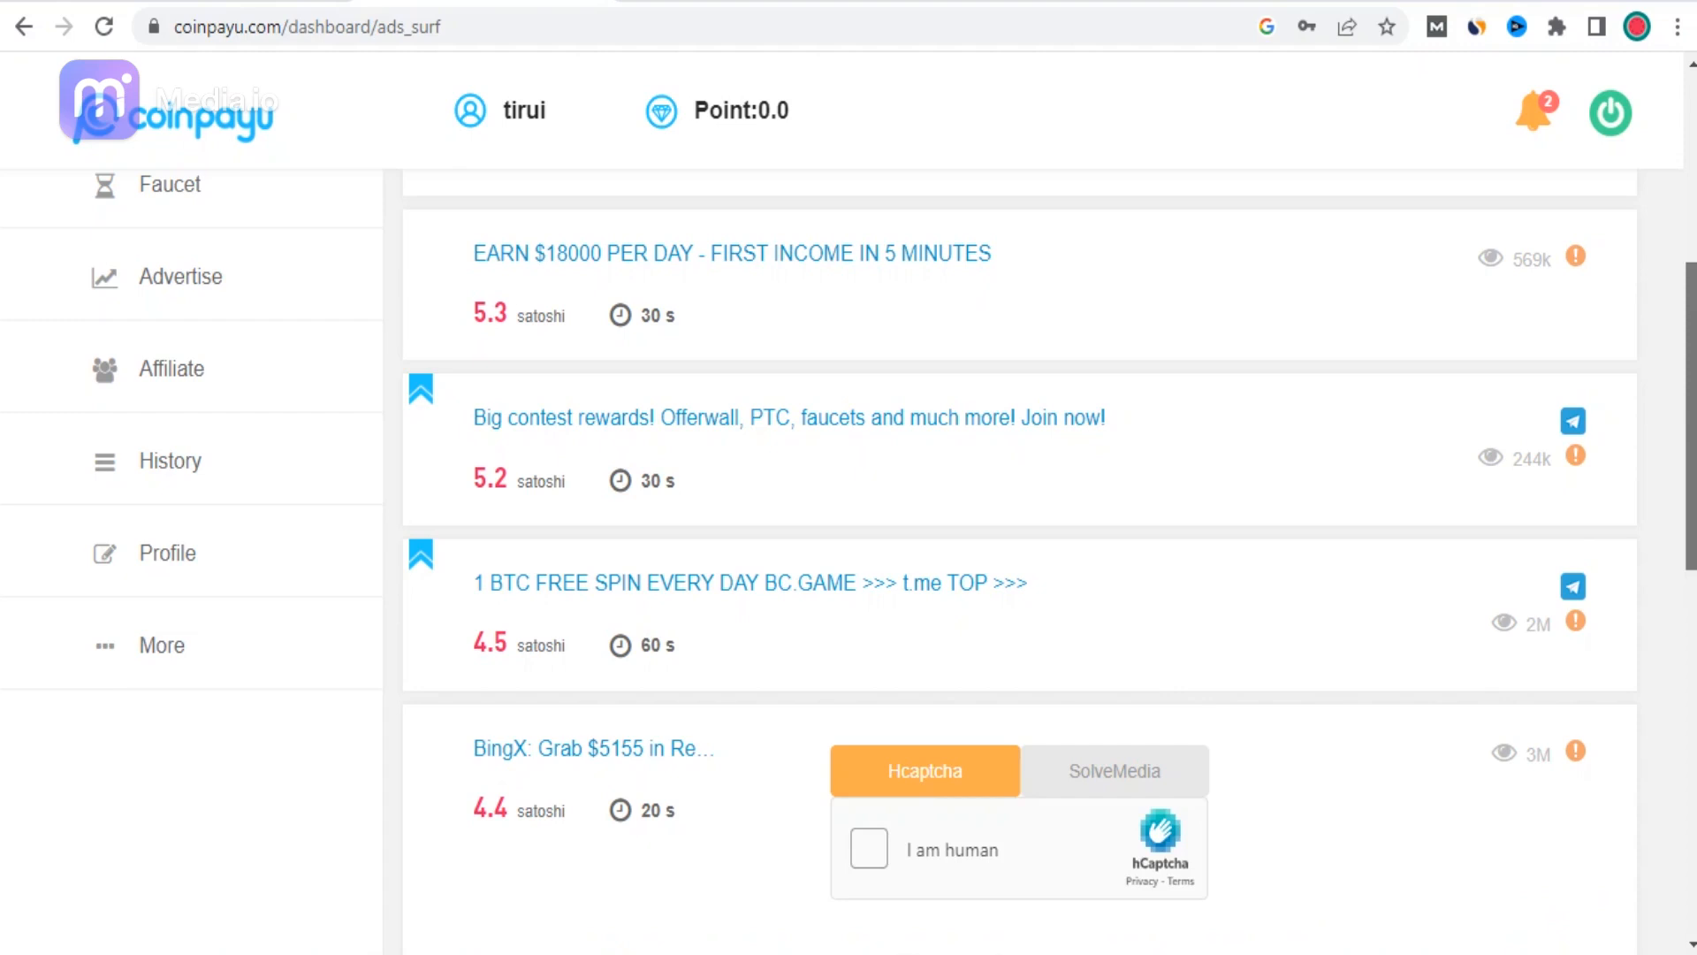
scroll(1394, 637, "down", 2)
Step: Start the human verification check for the ad reward
left_click(870, 674)
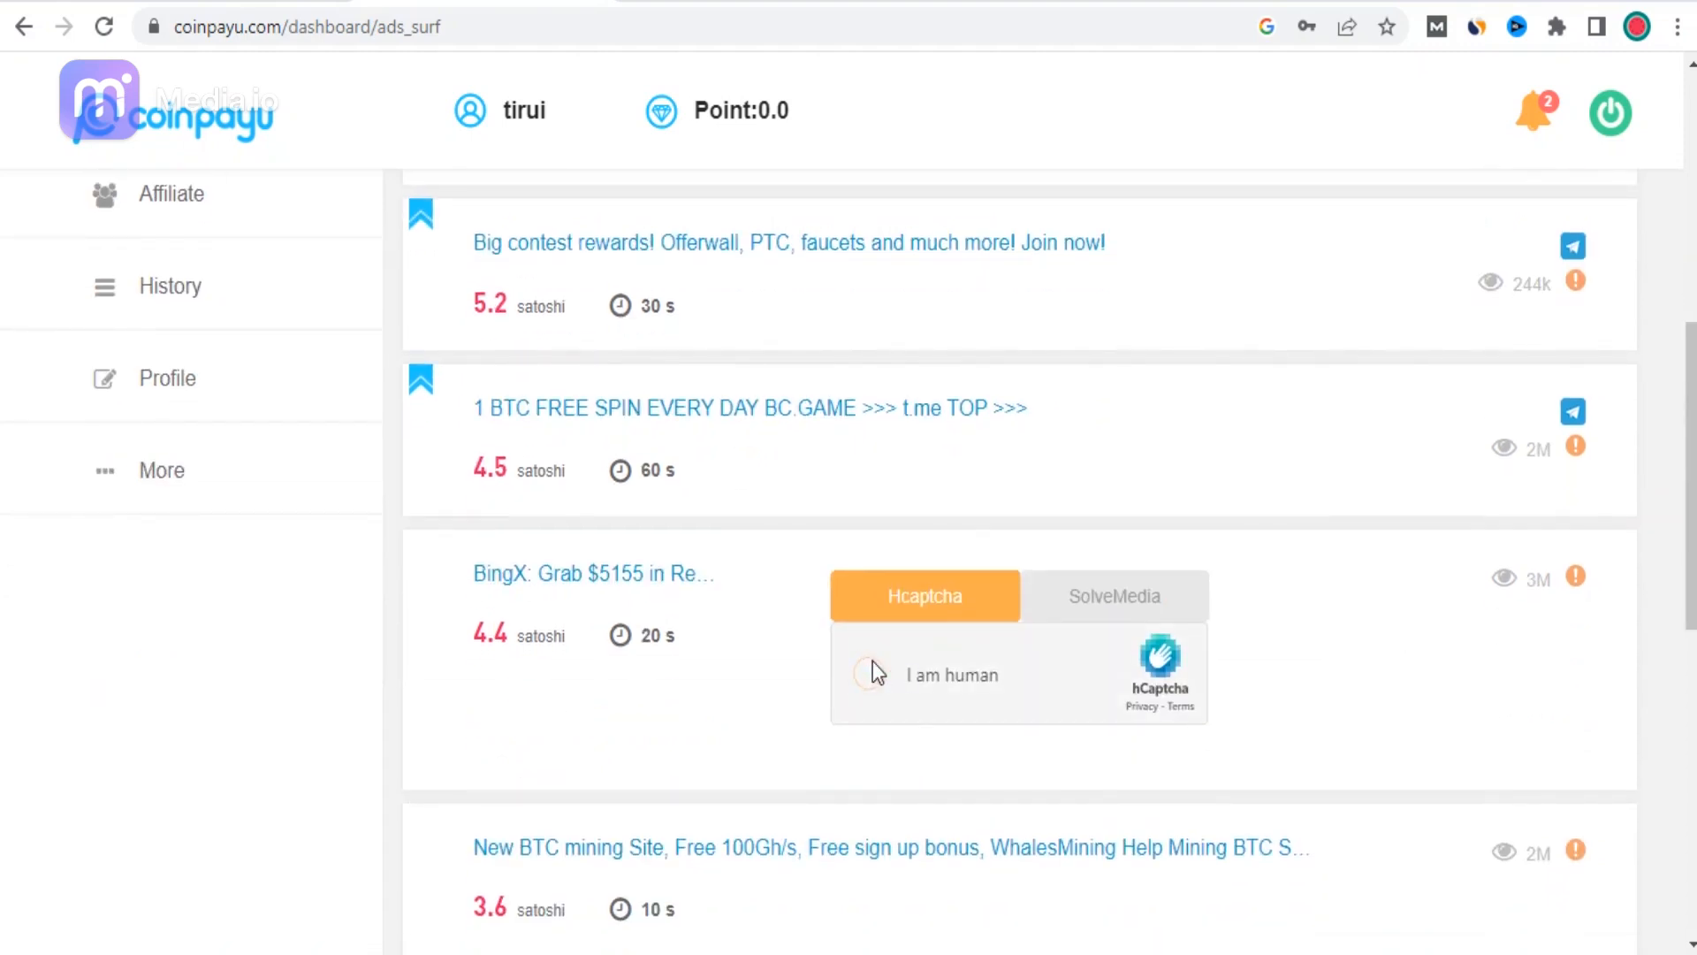
scroll(867, 680, "down", 5)
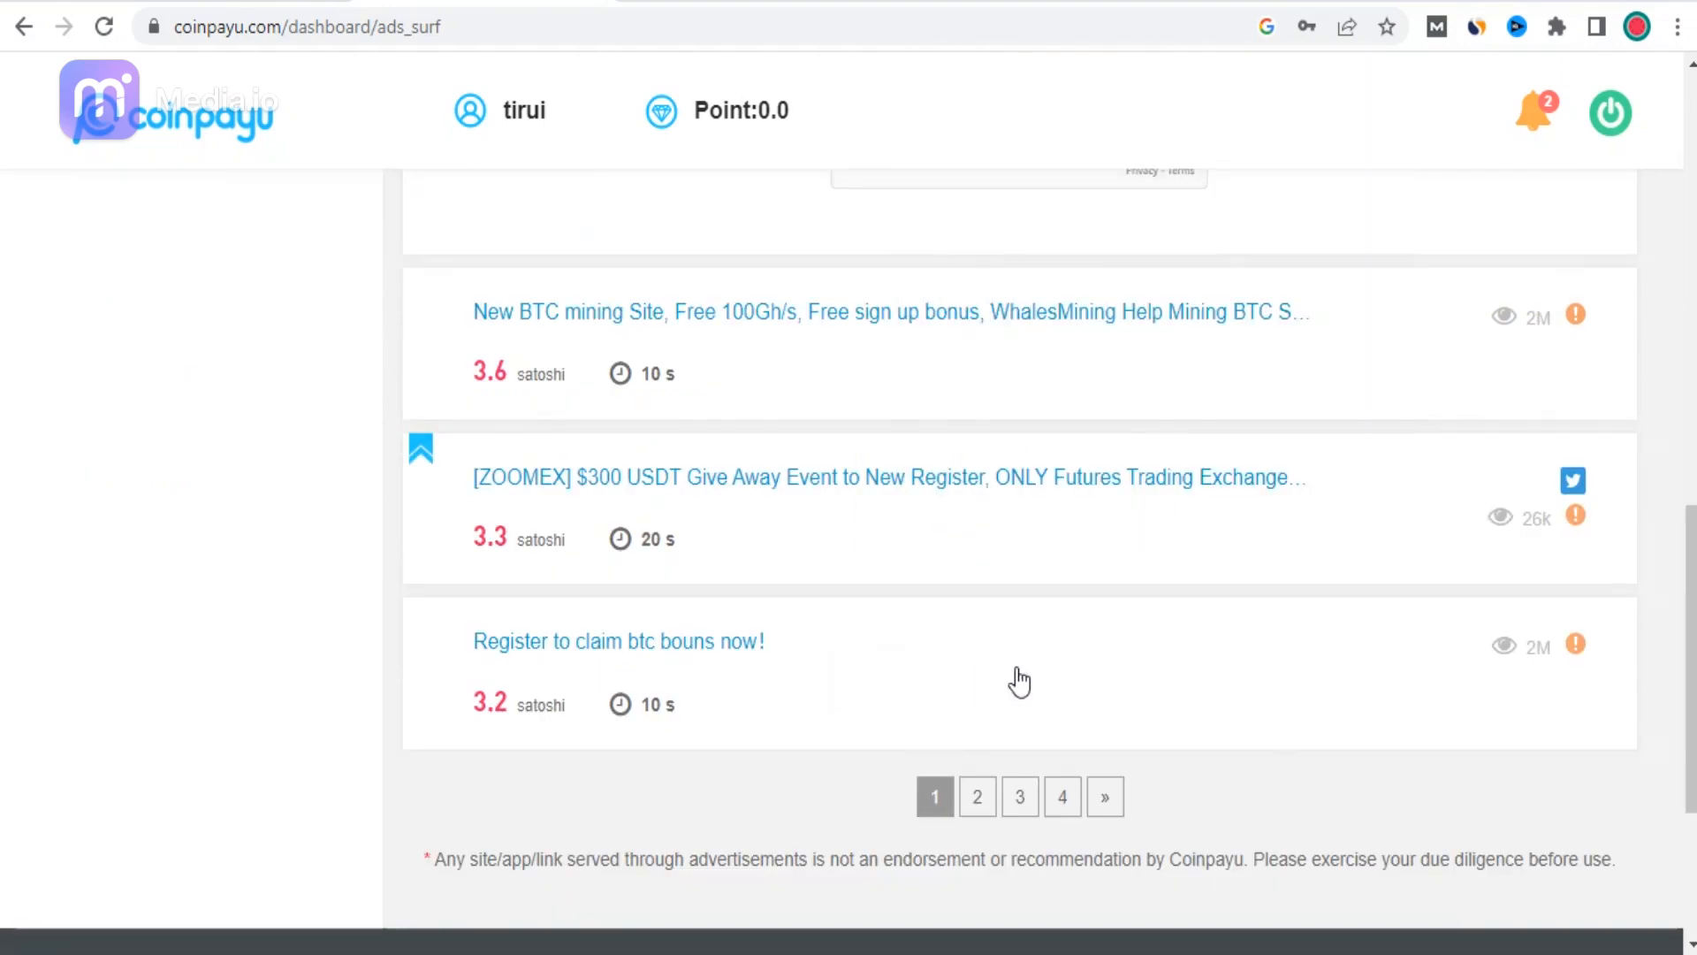
scroll(893, 818, "up", 8)
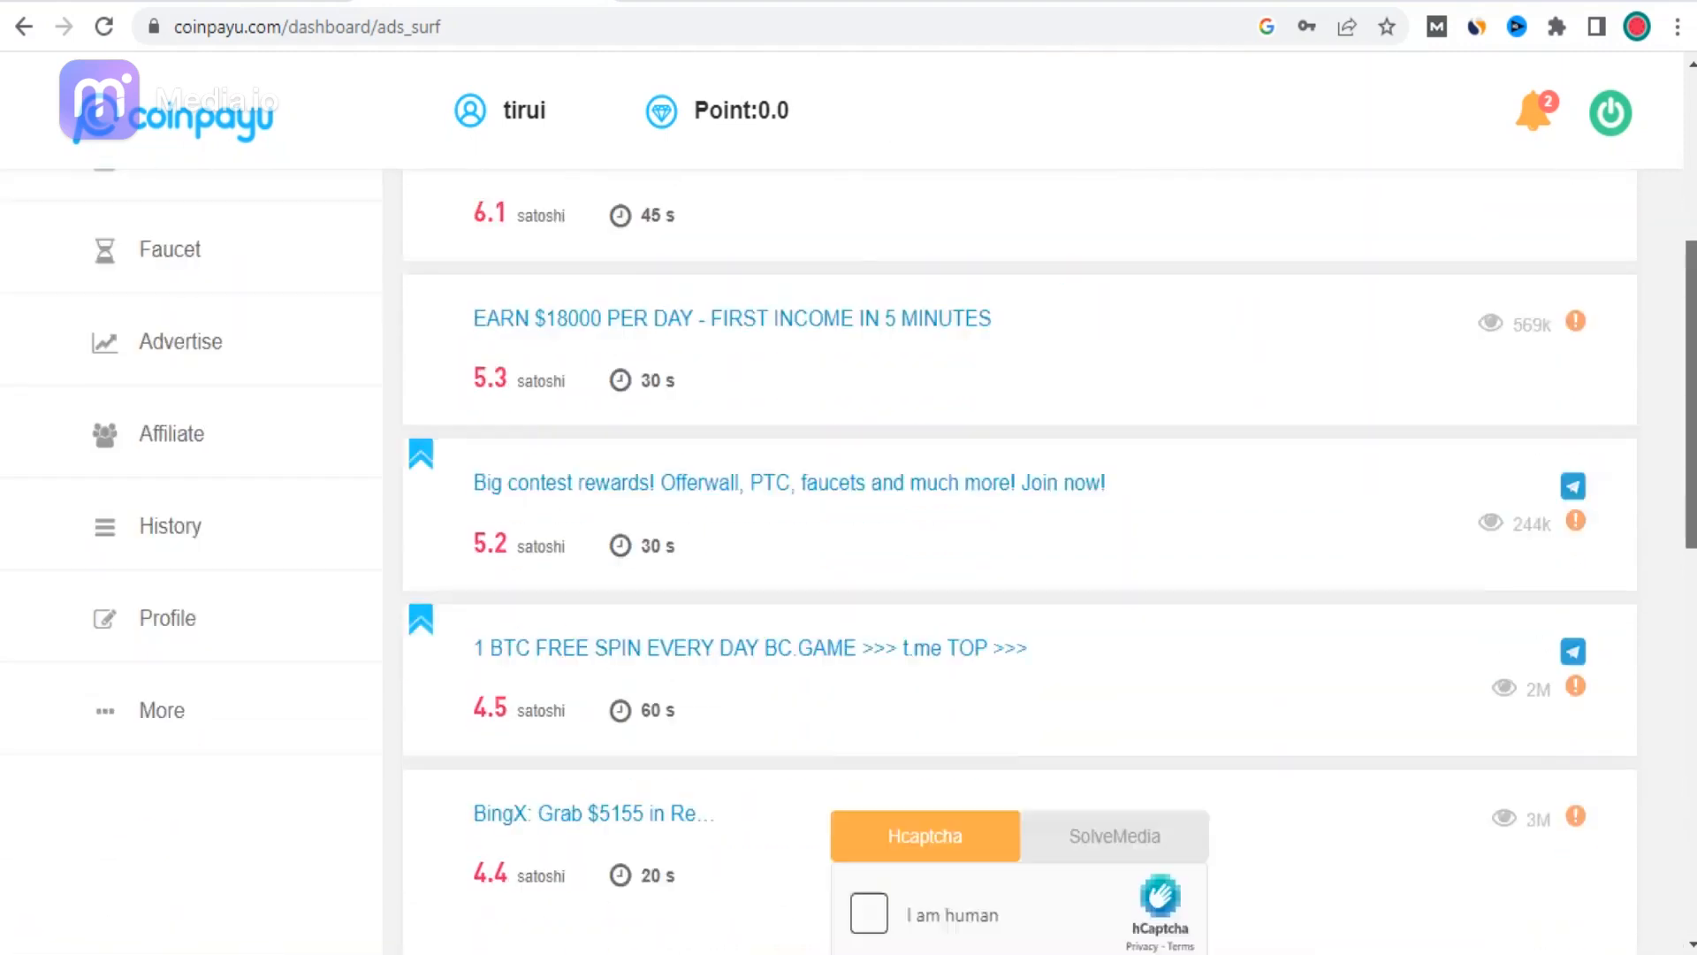
scroll(878, 940, "down", 1)
left_click(878, 840)
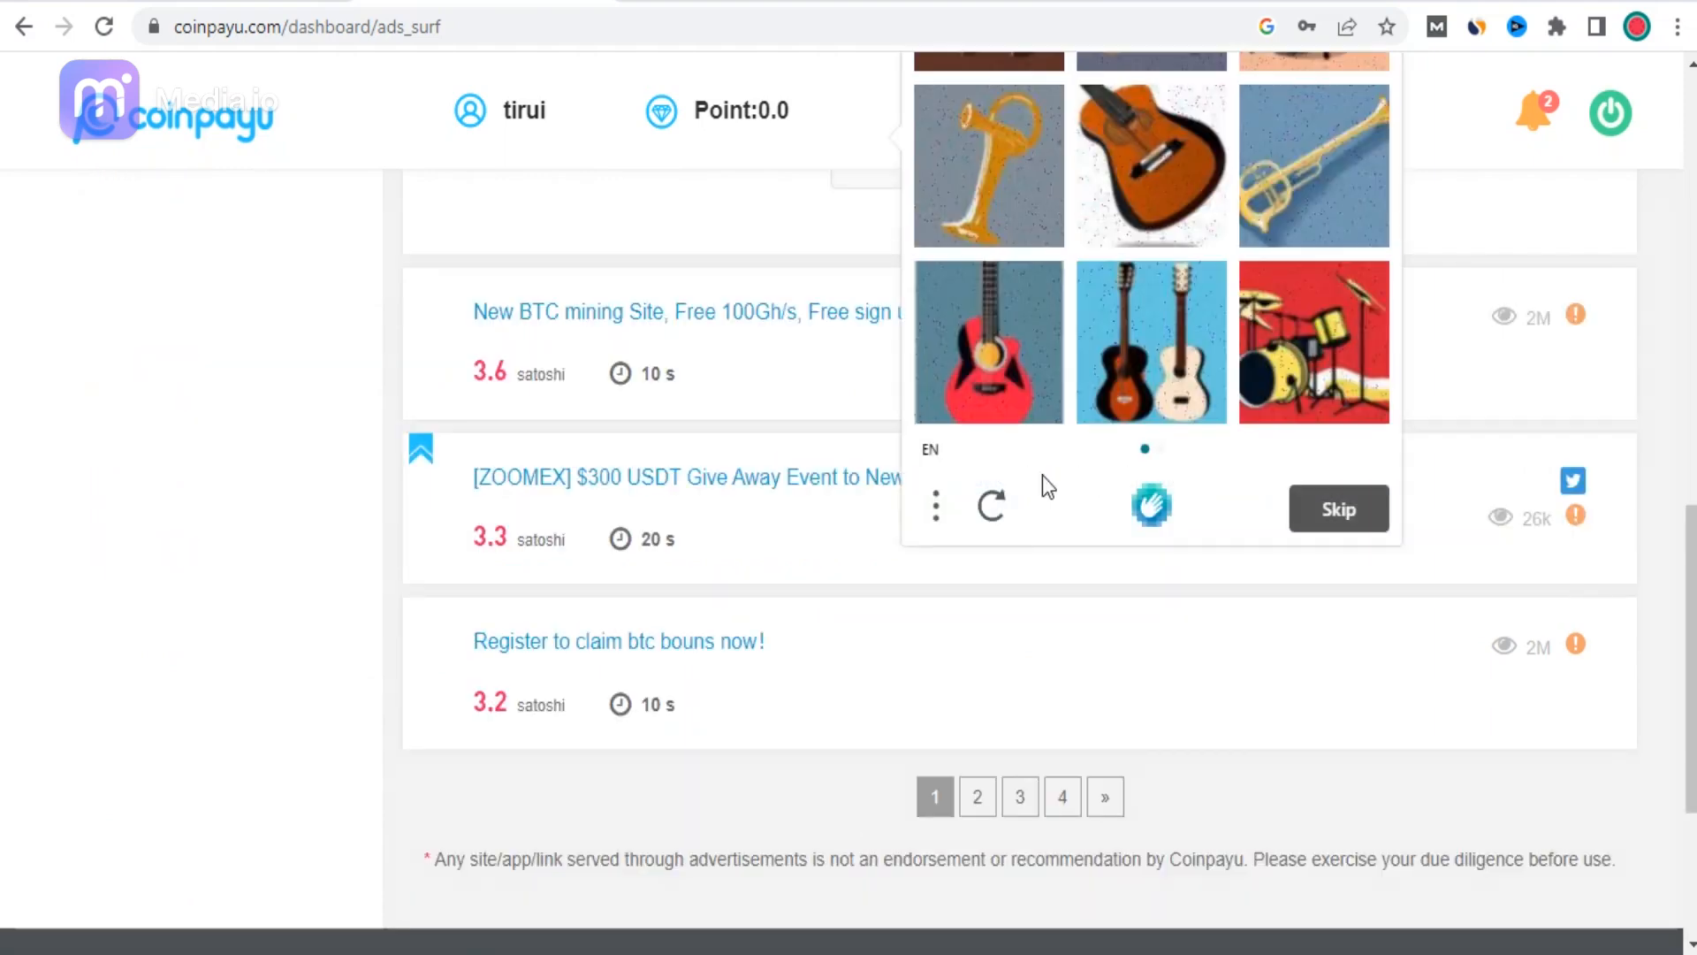
scroll(905, 316, "up", 4)
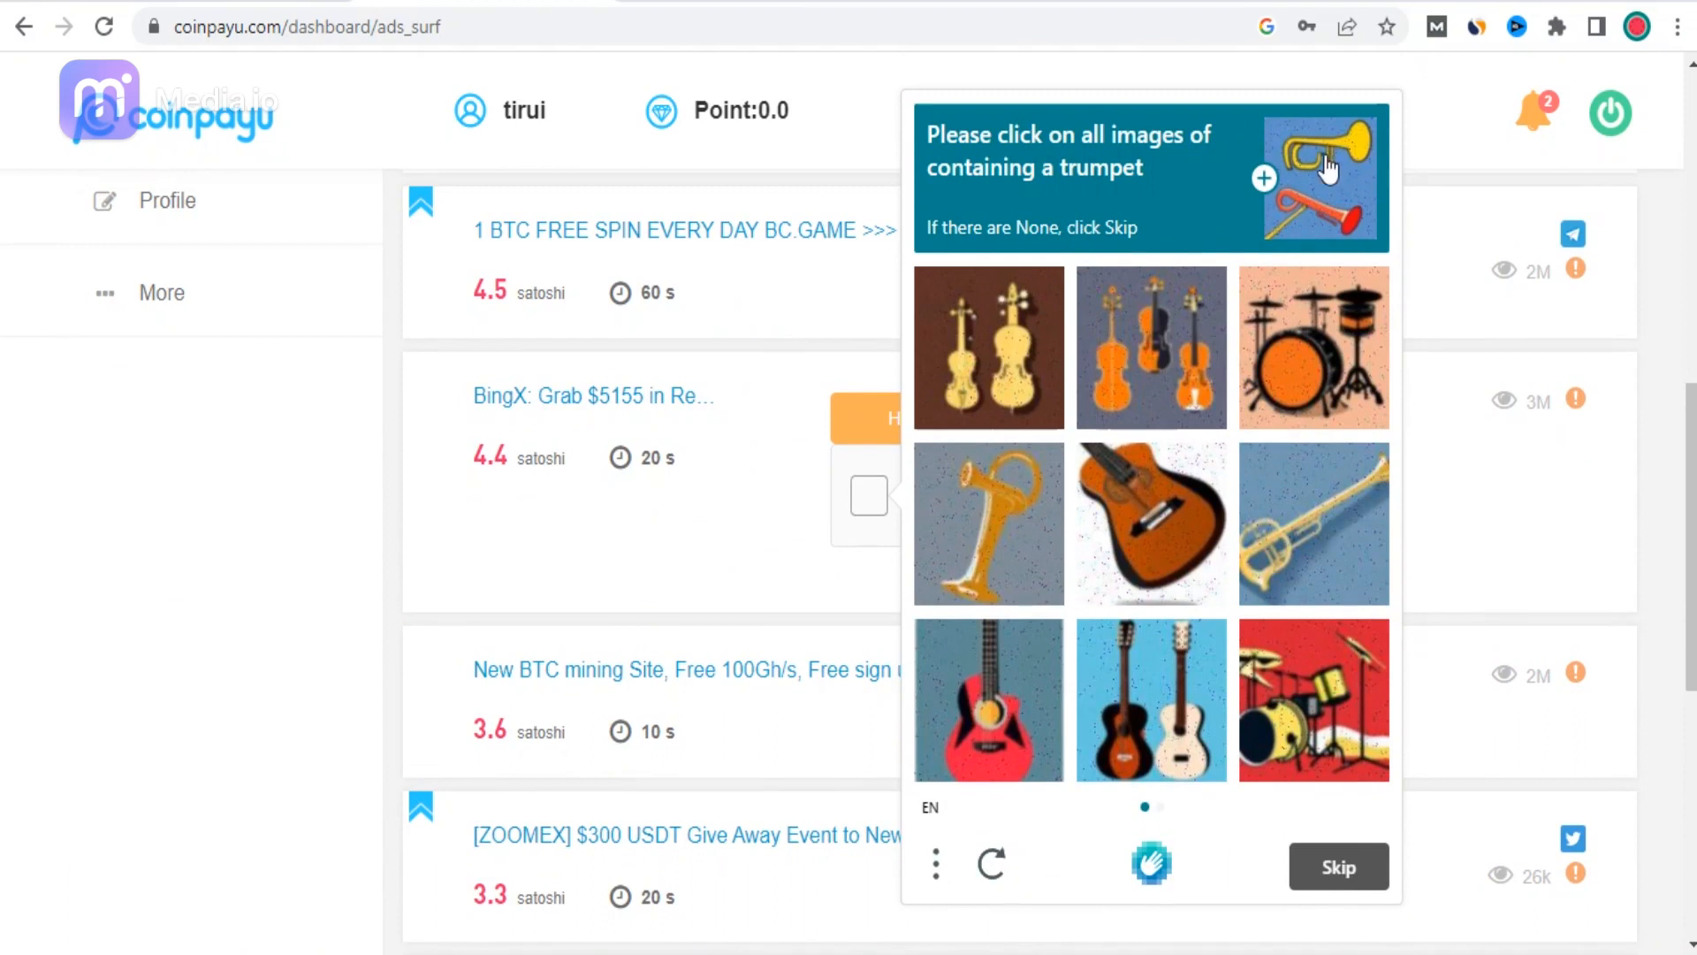
Step: Select the trumpet images in both sets and submit to claim 4.4 satoshi
left_click(999, 546)
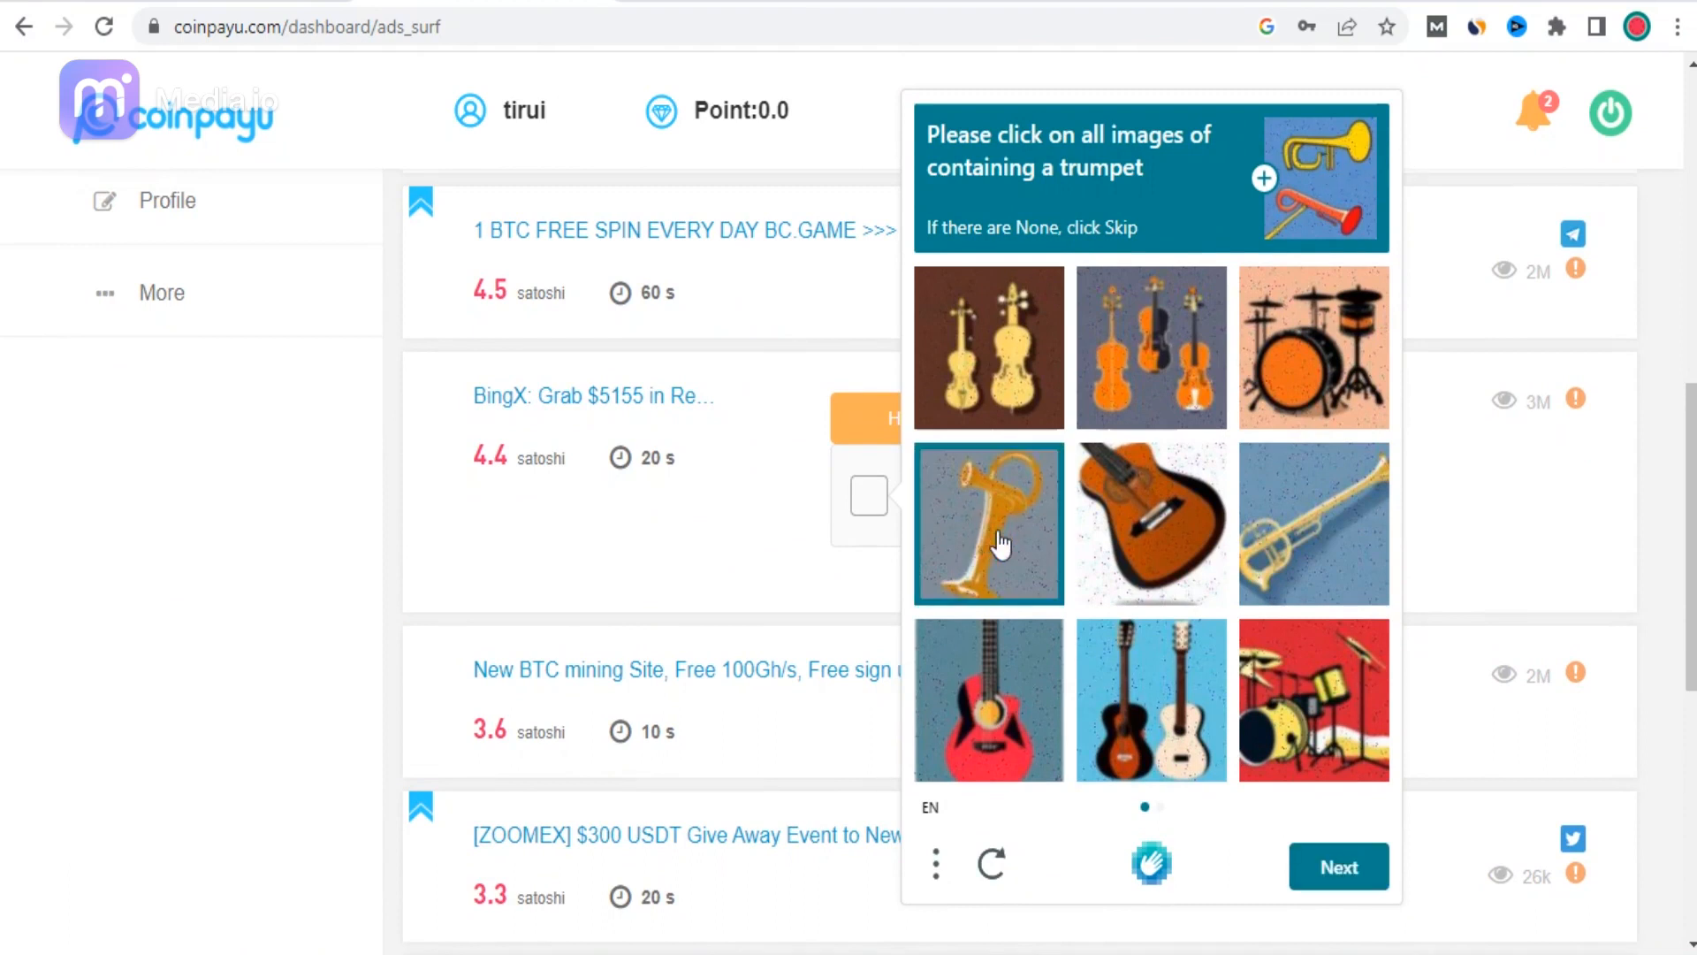
left_click(1362, 488)
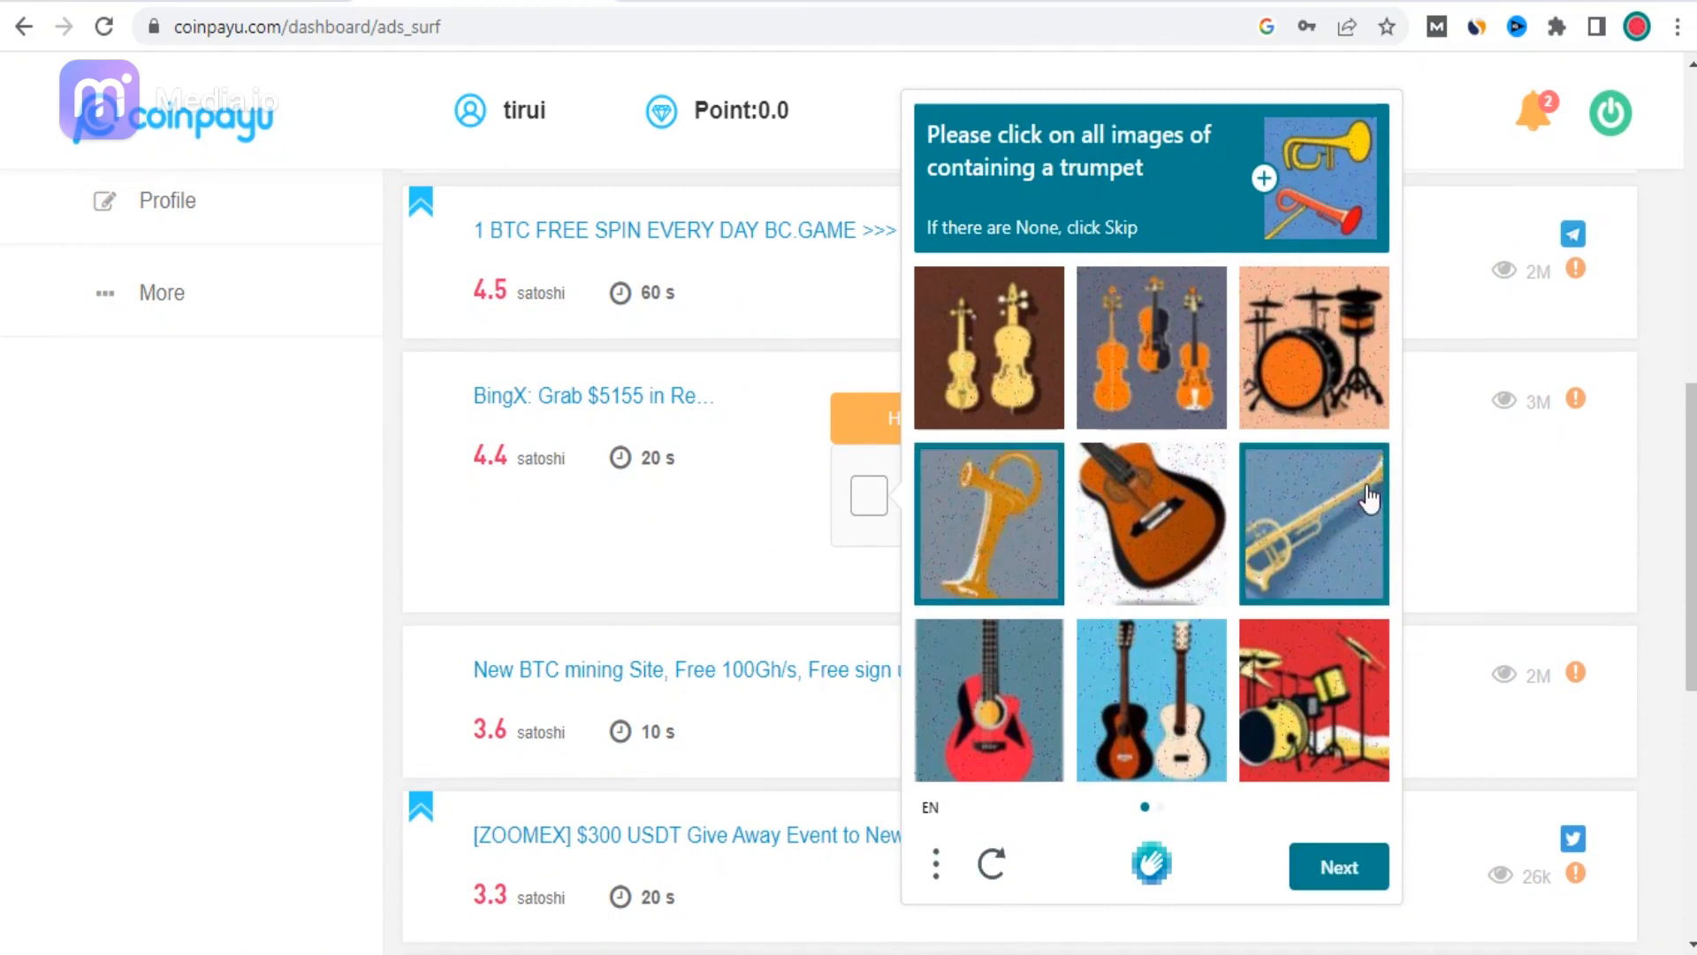
left_click(1345, 878)
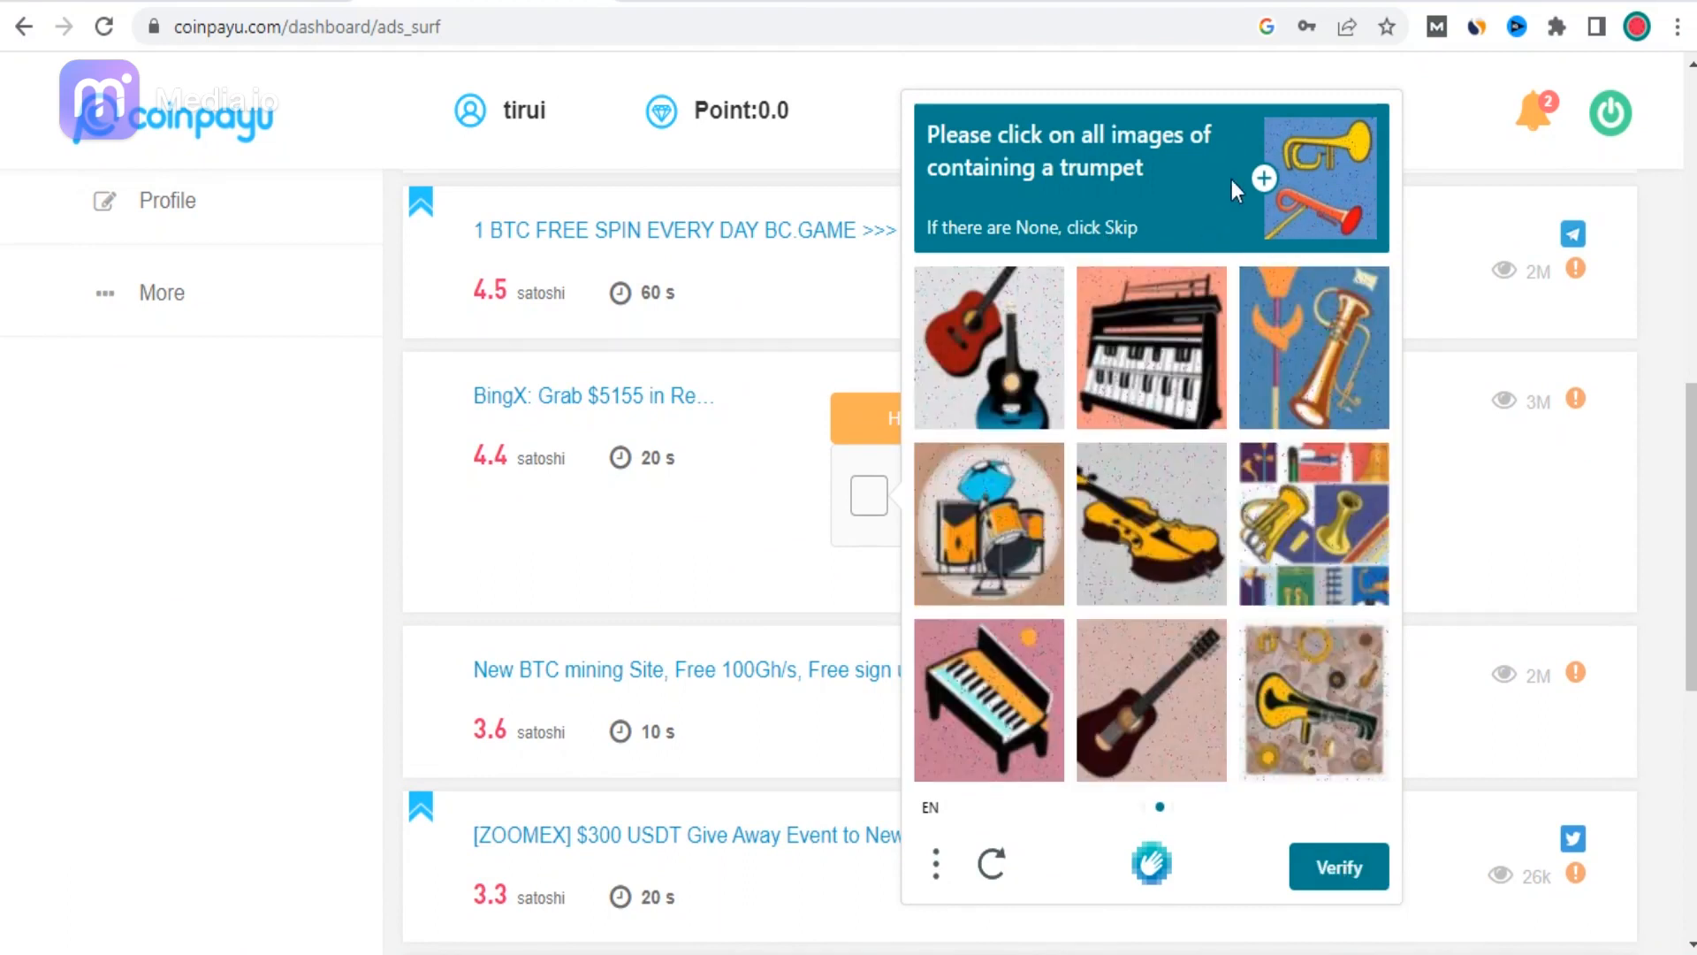
left_click(1264, 559)
left_click(1320, 425)
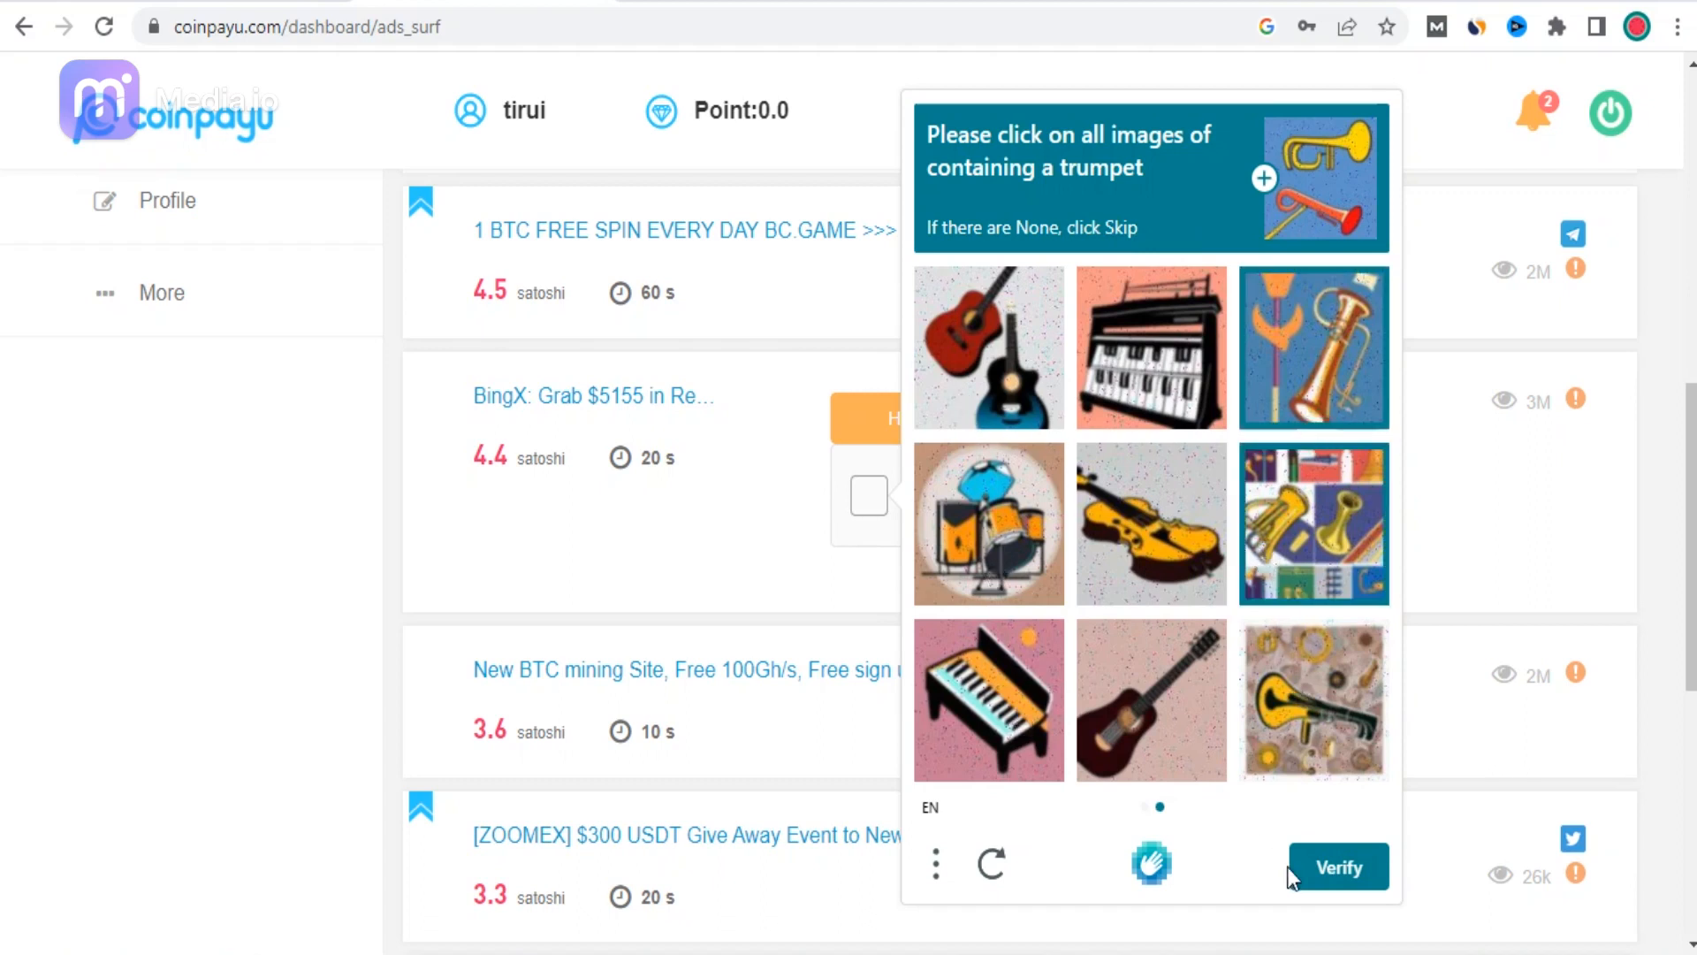
left_click(1321, 883)
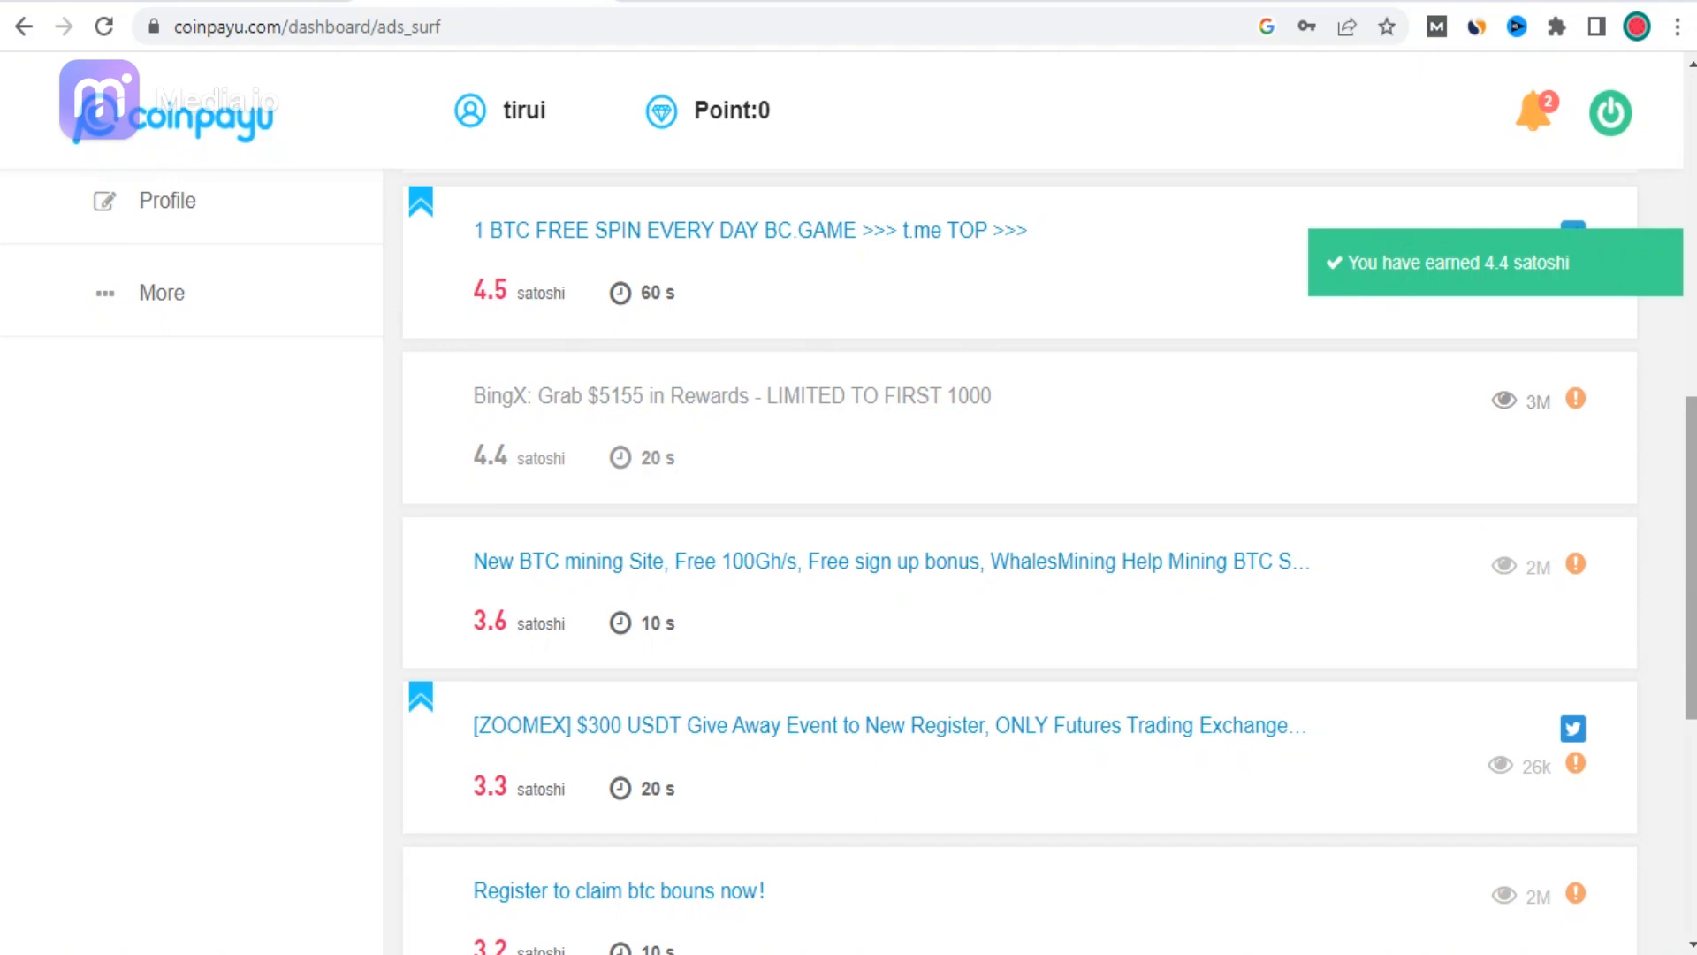
scroll(1689, 557, "up", 10)
Step: Check the 19-satoshi balance on the reloaded dashboard, then open Window Ads (0/6 viewed)
left_click(230, 212)
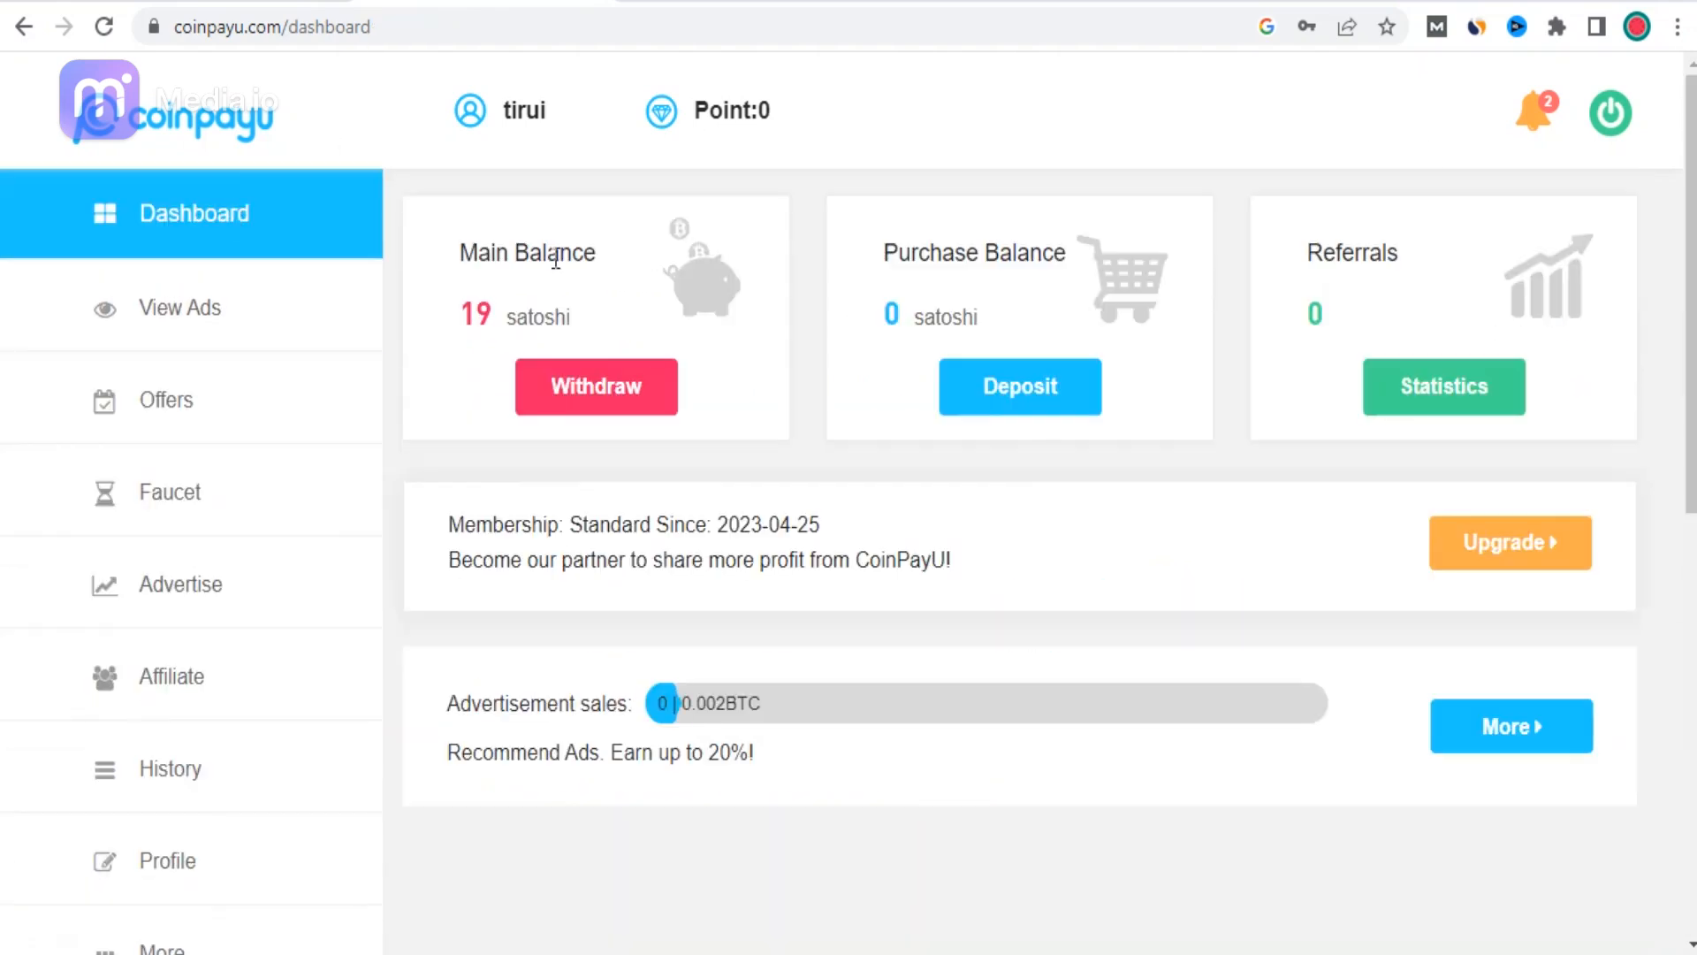
left_click(105, 24)
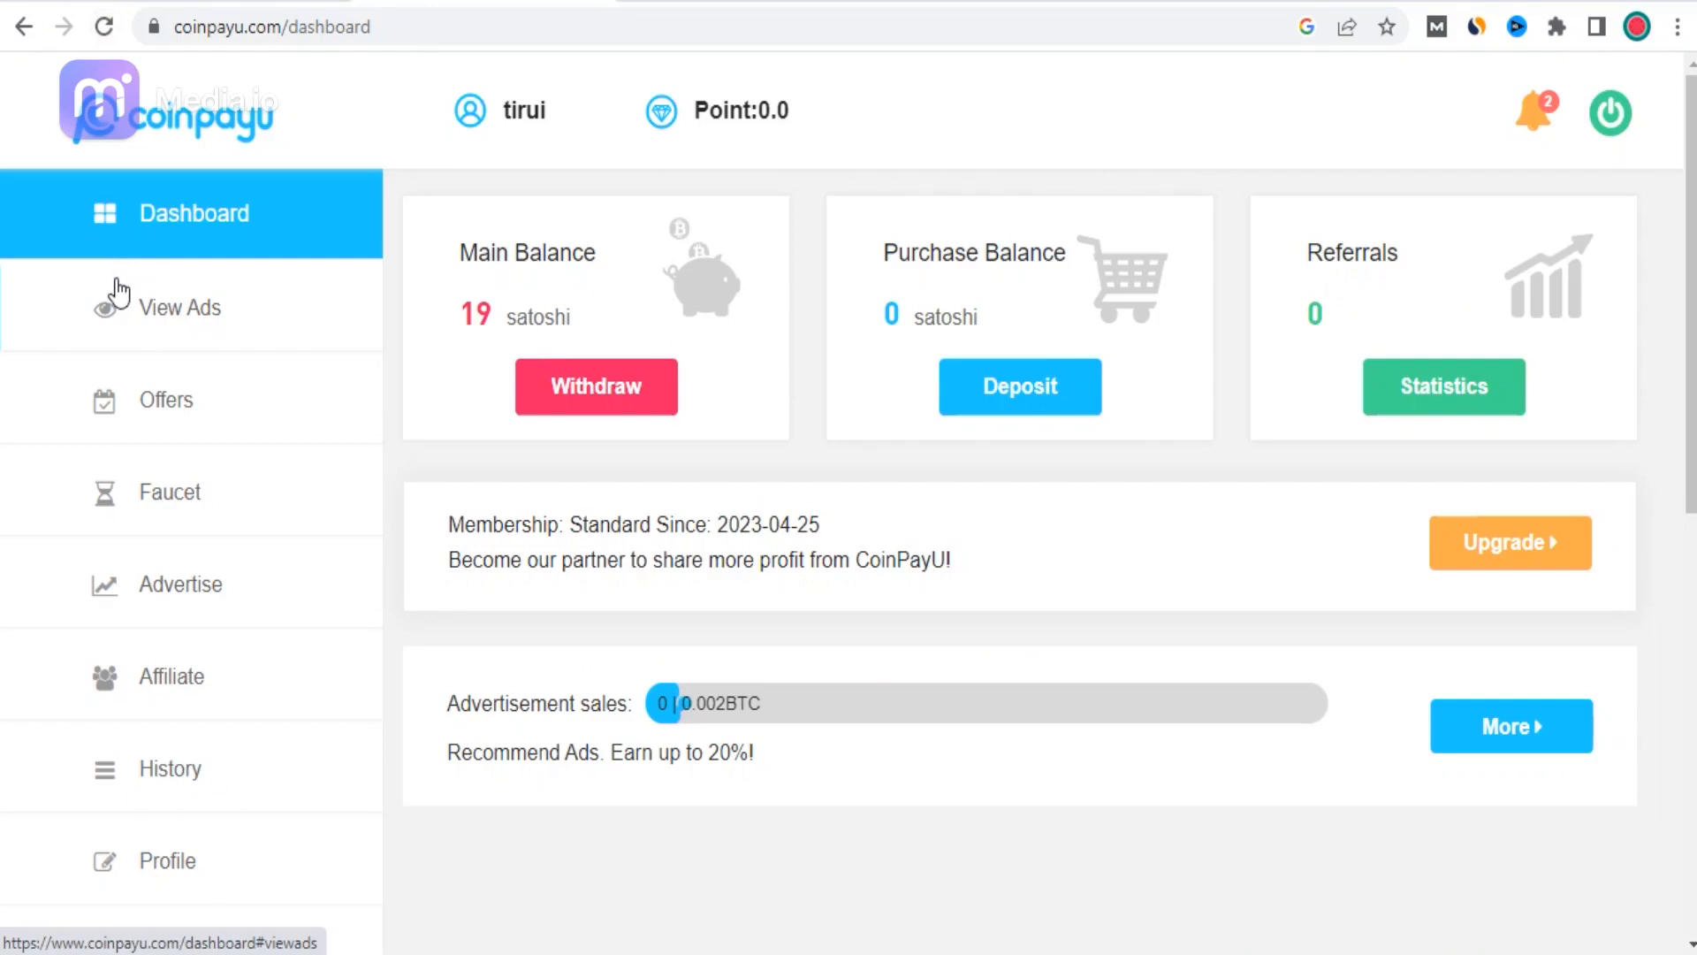
left_click(152, 323)
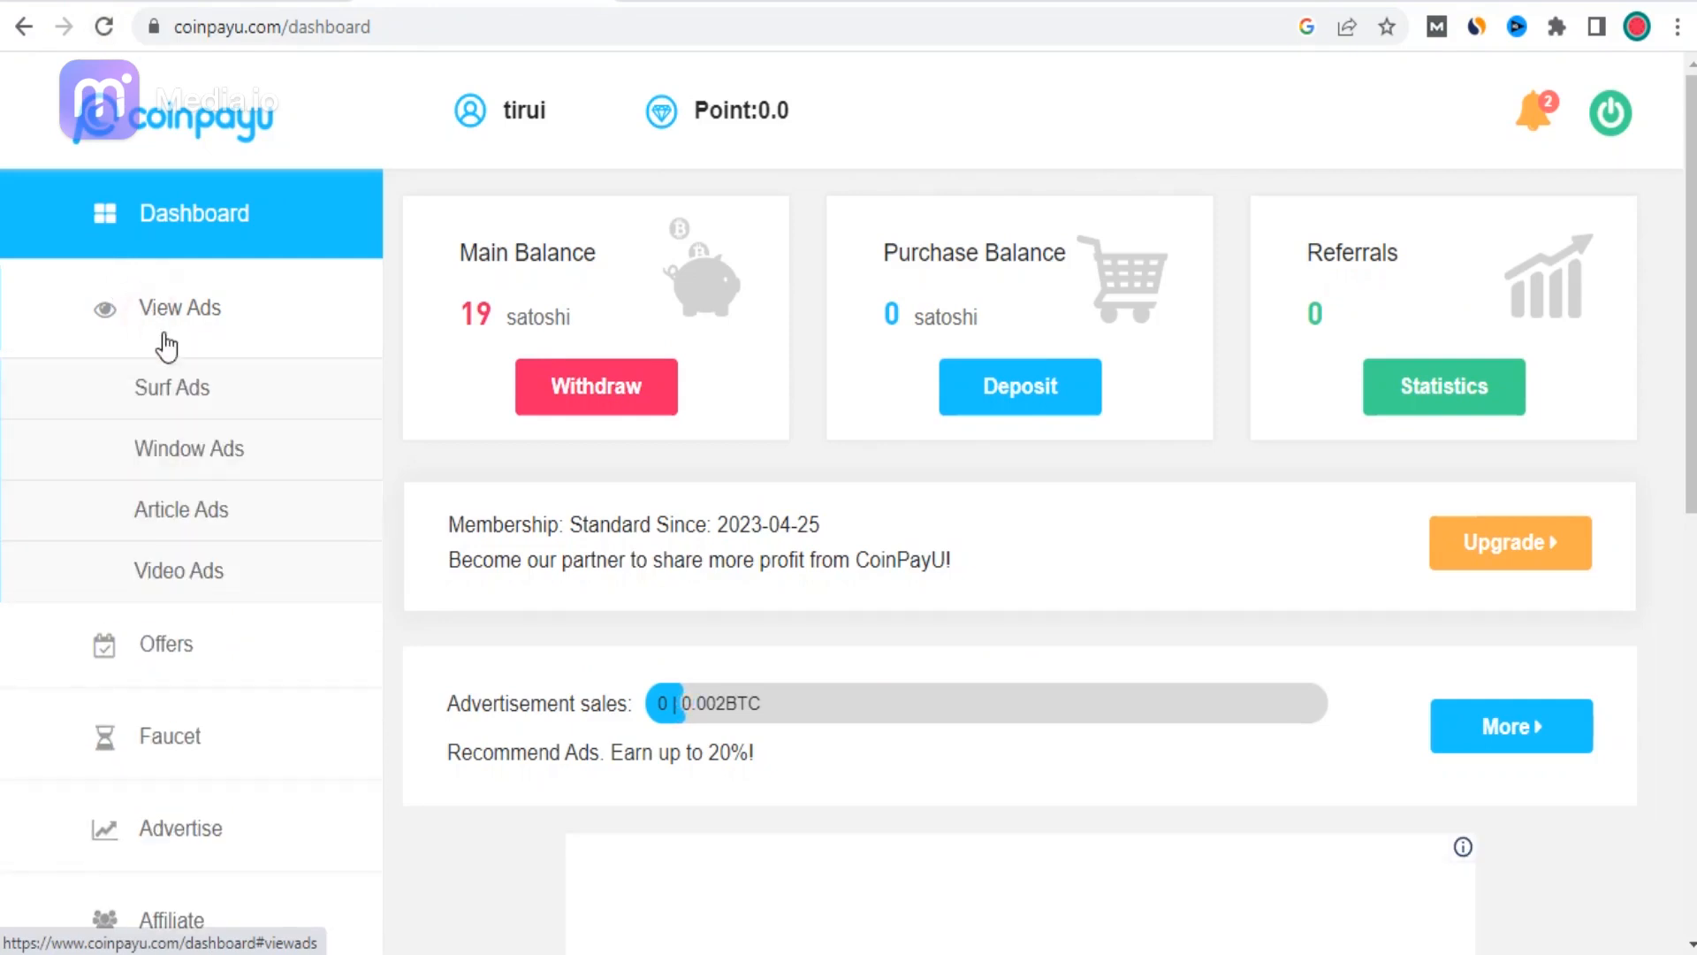
left_click(196, 469)
scroll(1019, 566, "down", 9)
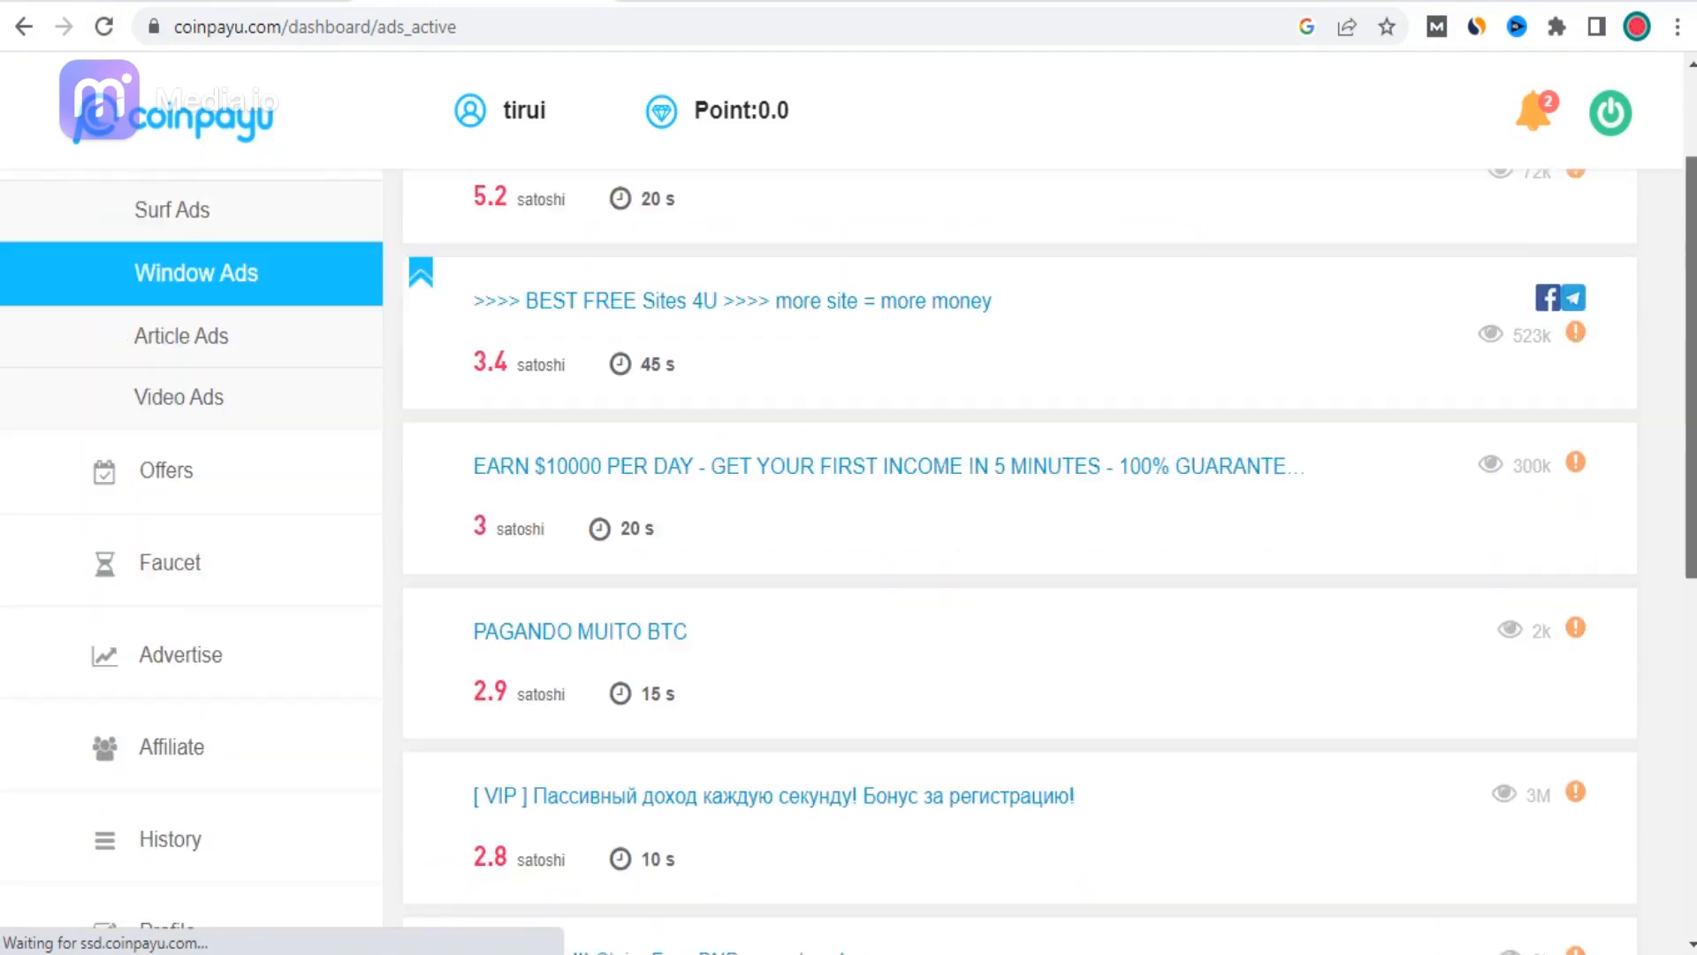
scroll(1019, 565, "up", 5)
scroll(296, 380, "up", 4)
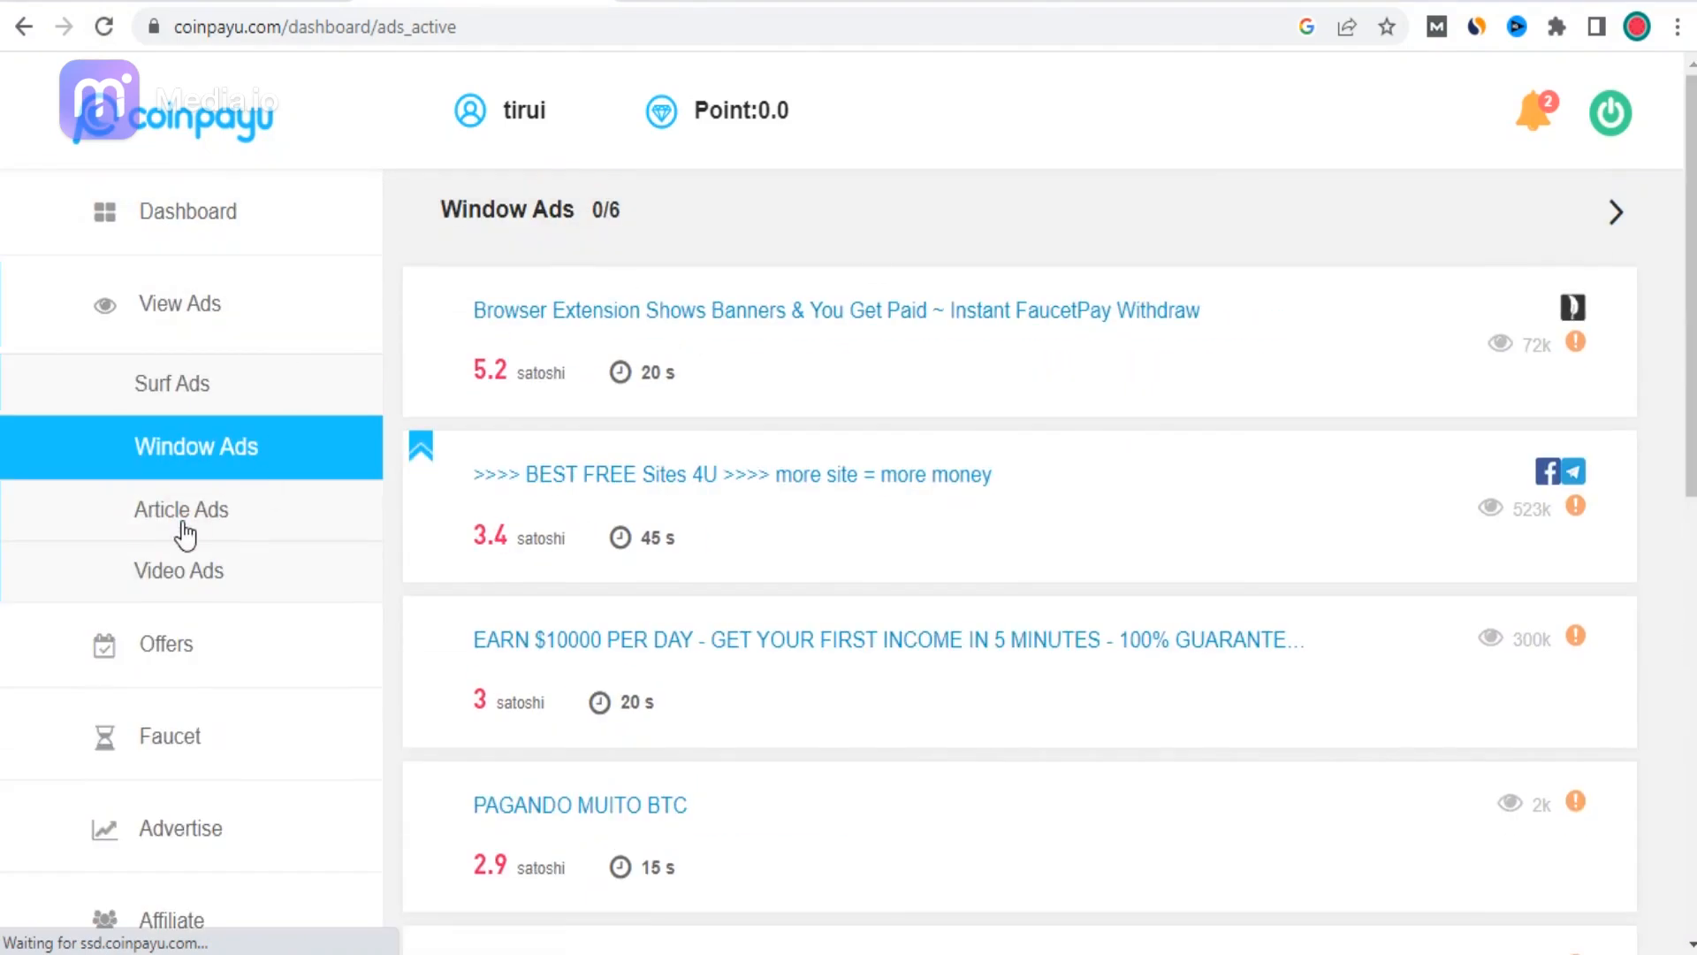
Step: Browse the Article Ads cards
left_click(185, 533)
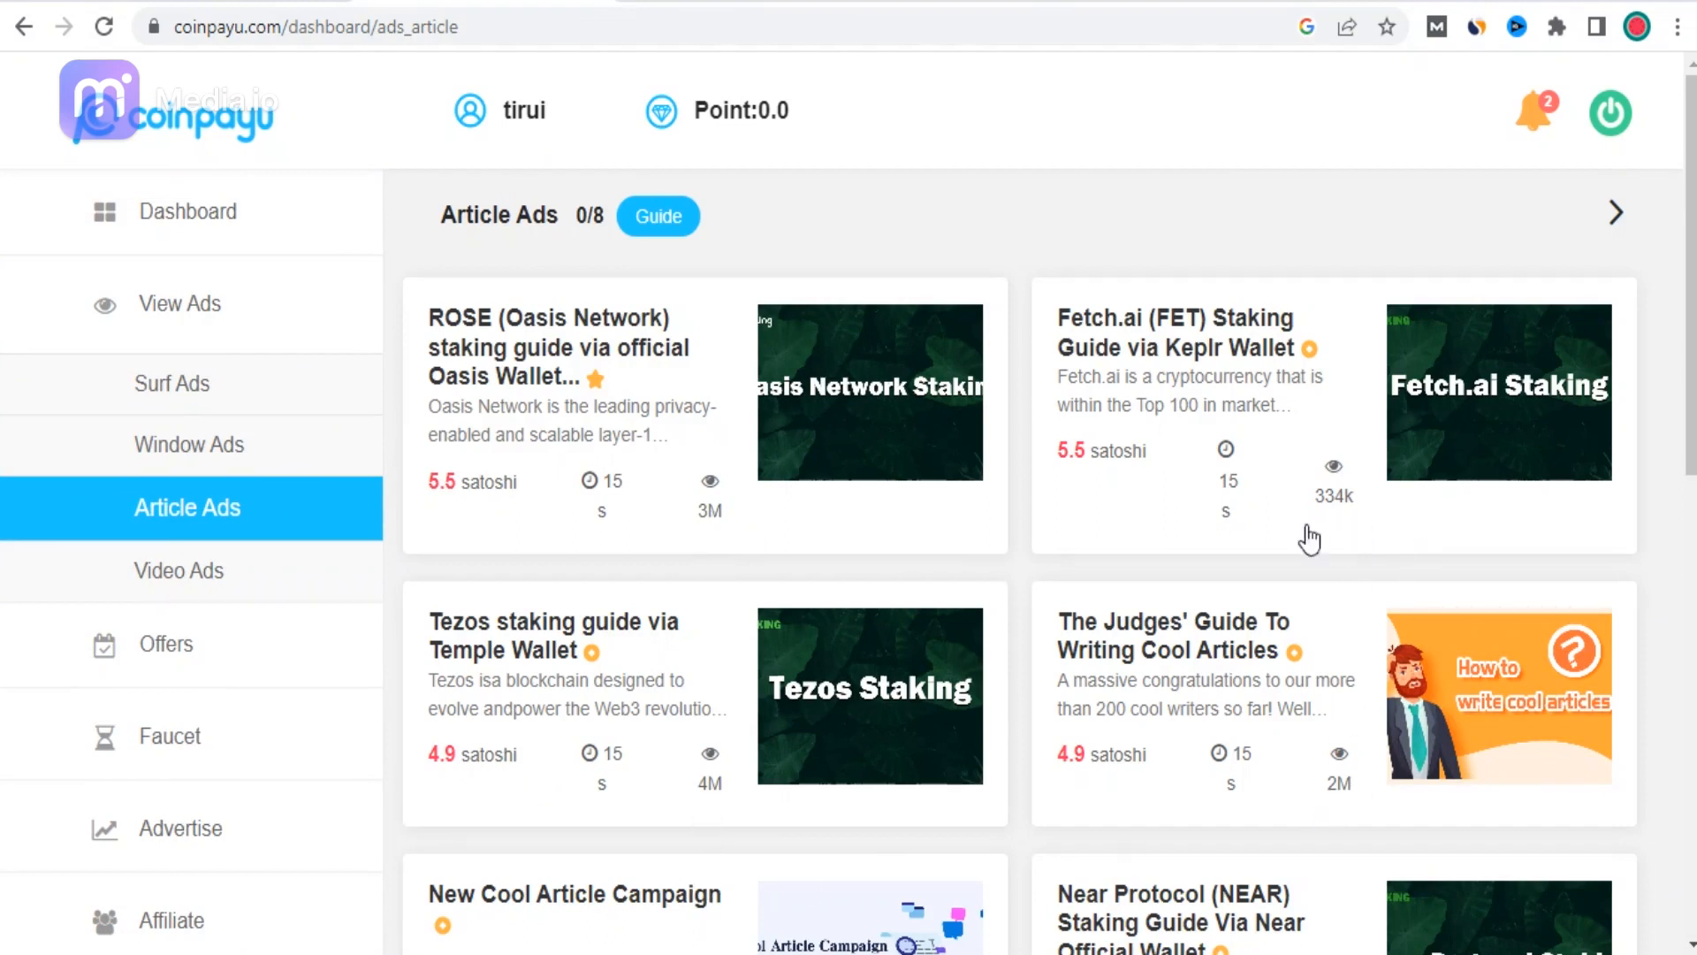
scroll(1309, 539, "down", 6)
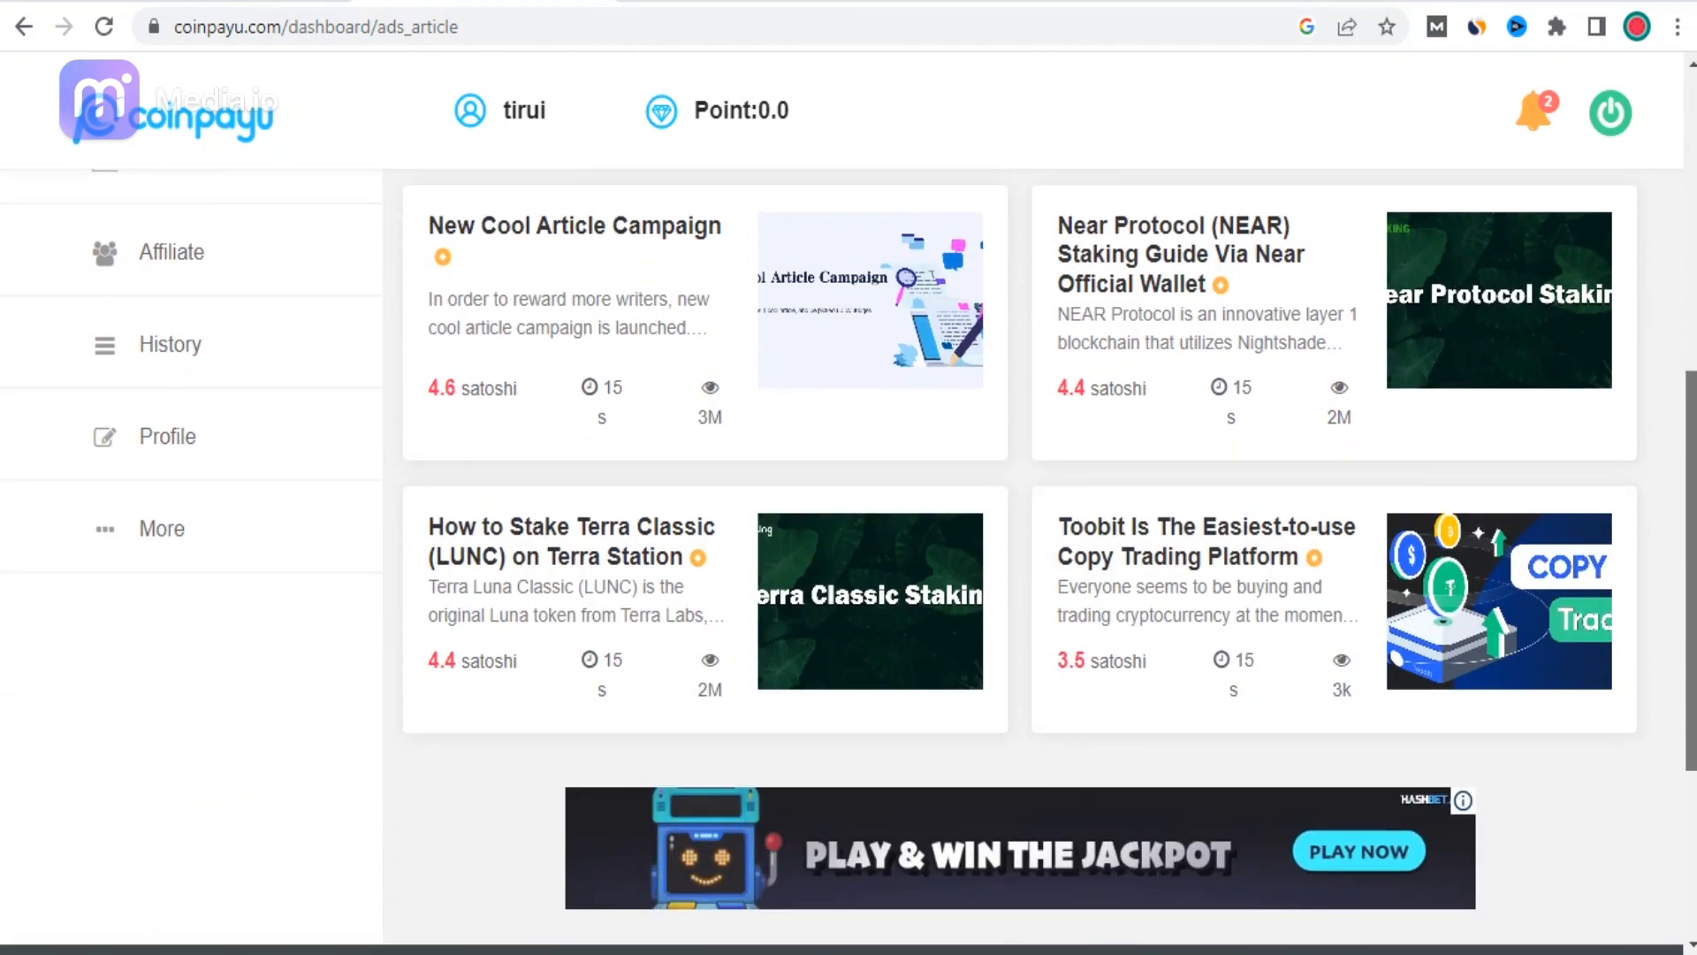
scroll(83, 825, "up", 6)
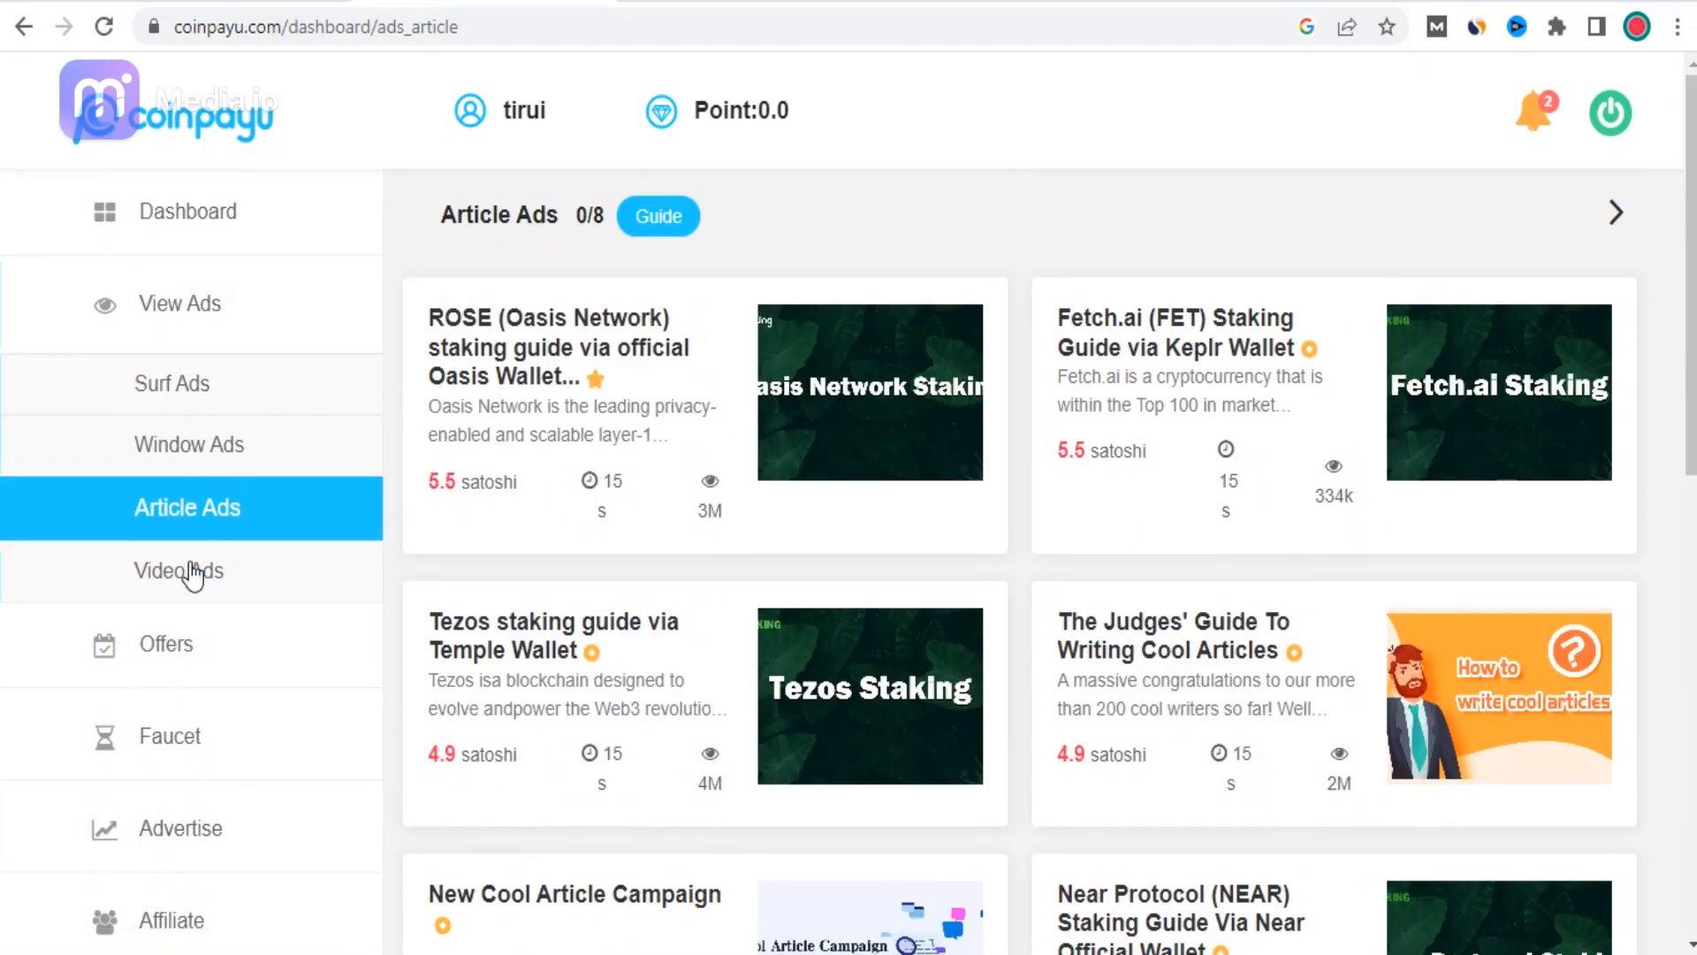
Step: Open Video Ads and scroll through its six videos (0/2 viewed)
left_click(192, 573)
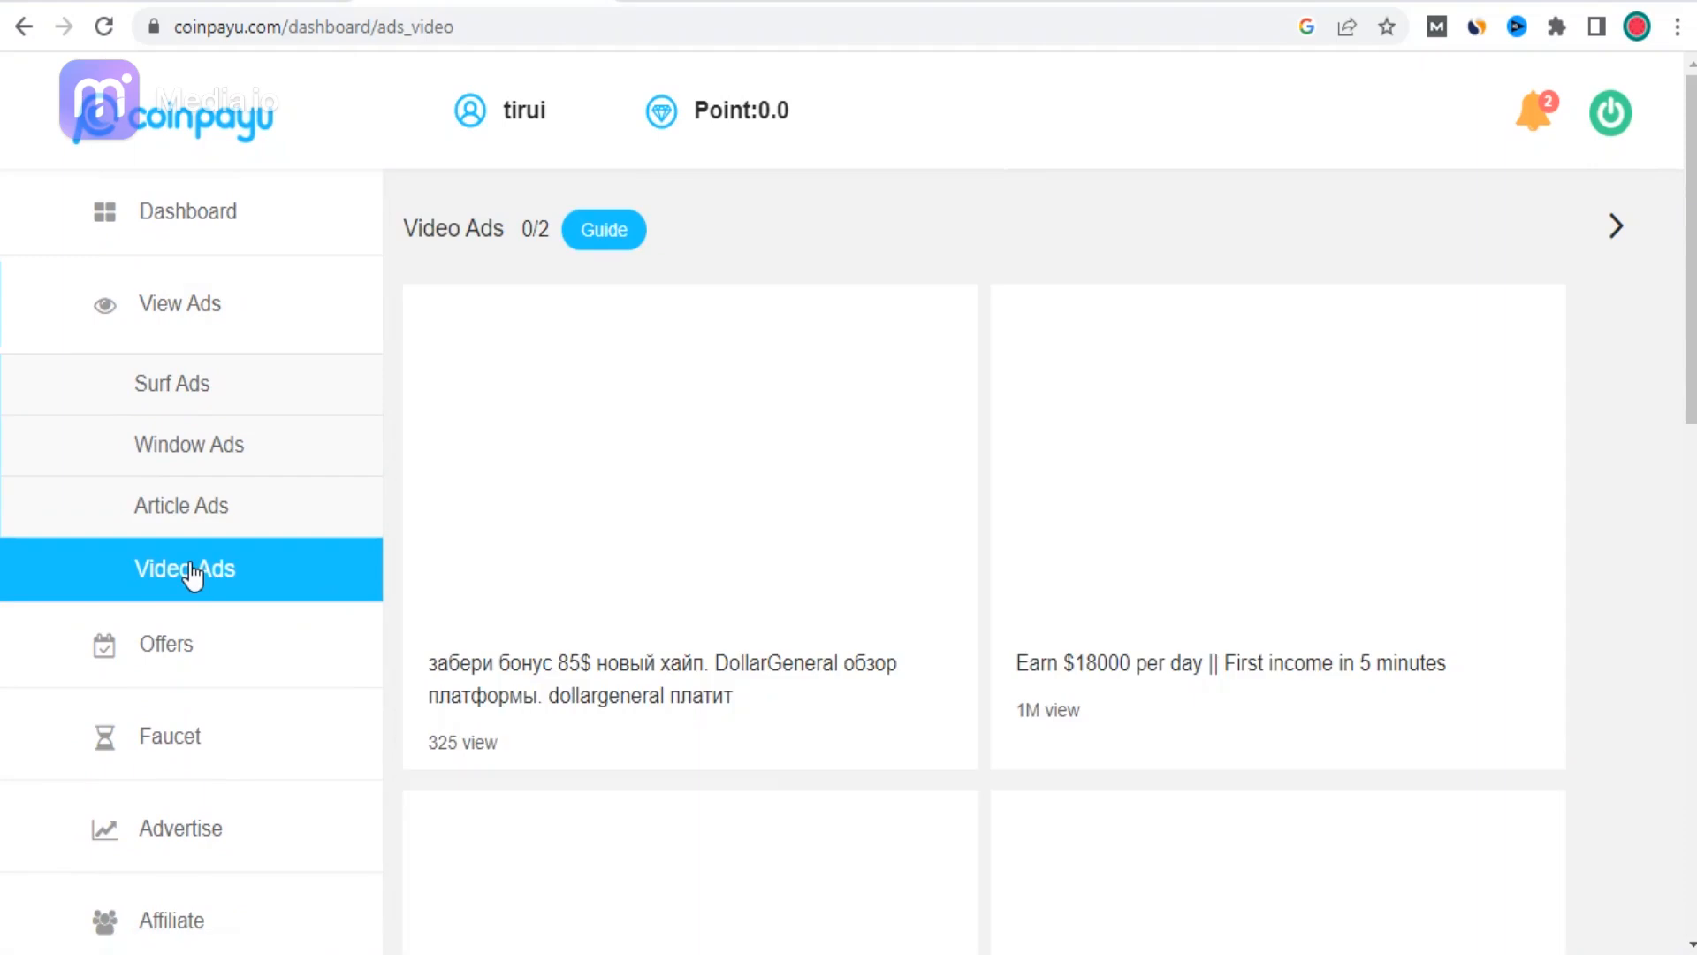
scroll(513, 353, "down", 3)
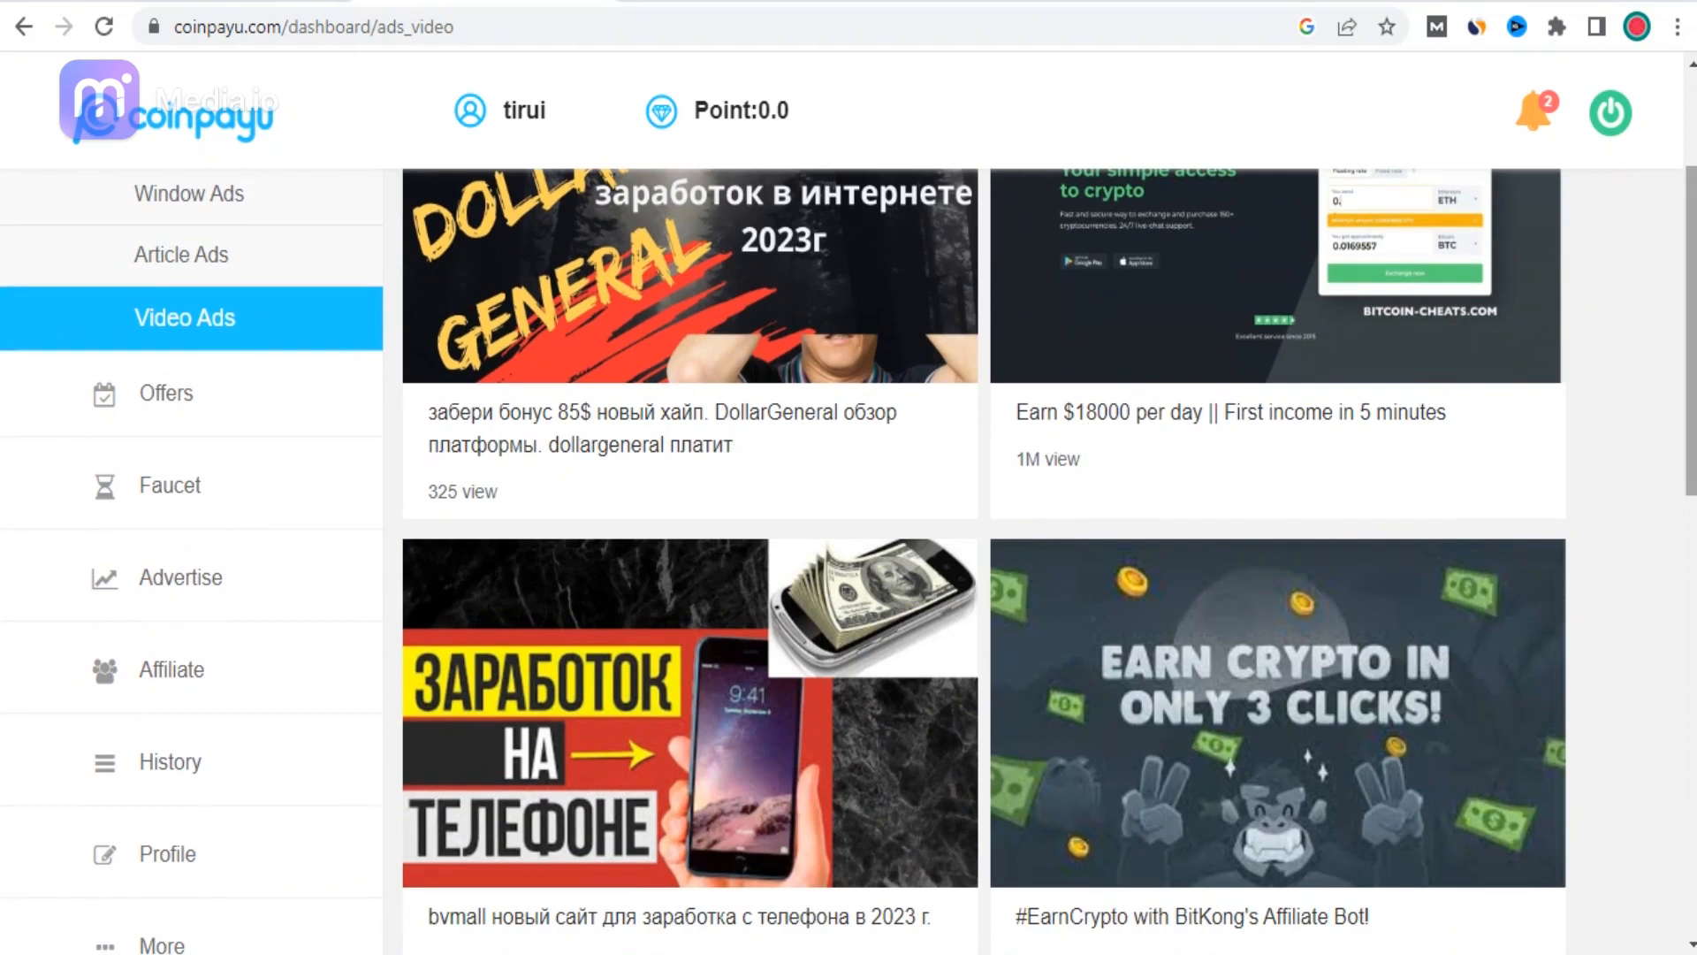
scroll(1197, 451, "up", 3)
scroll(1198, 451, "down", 1)
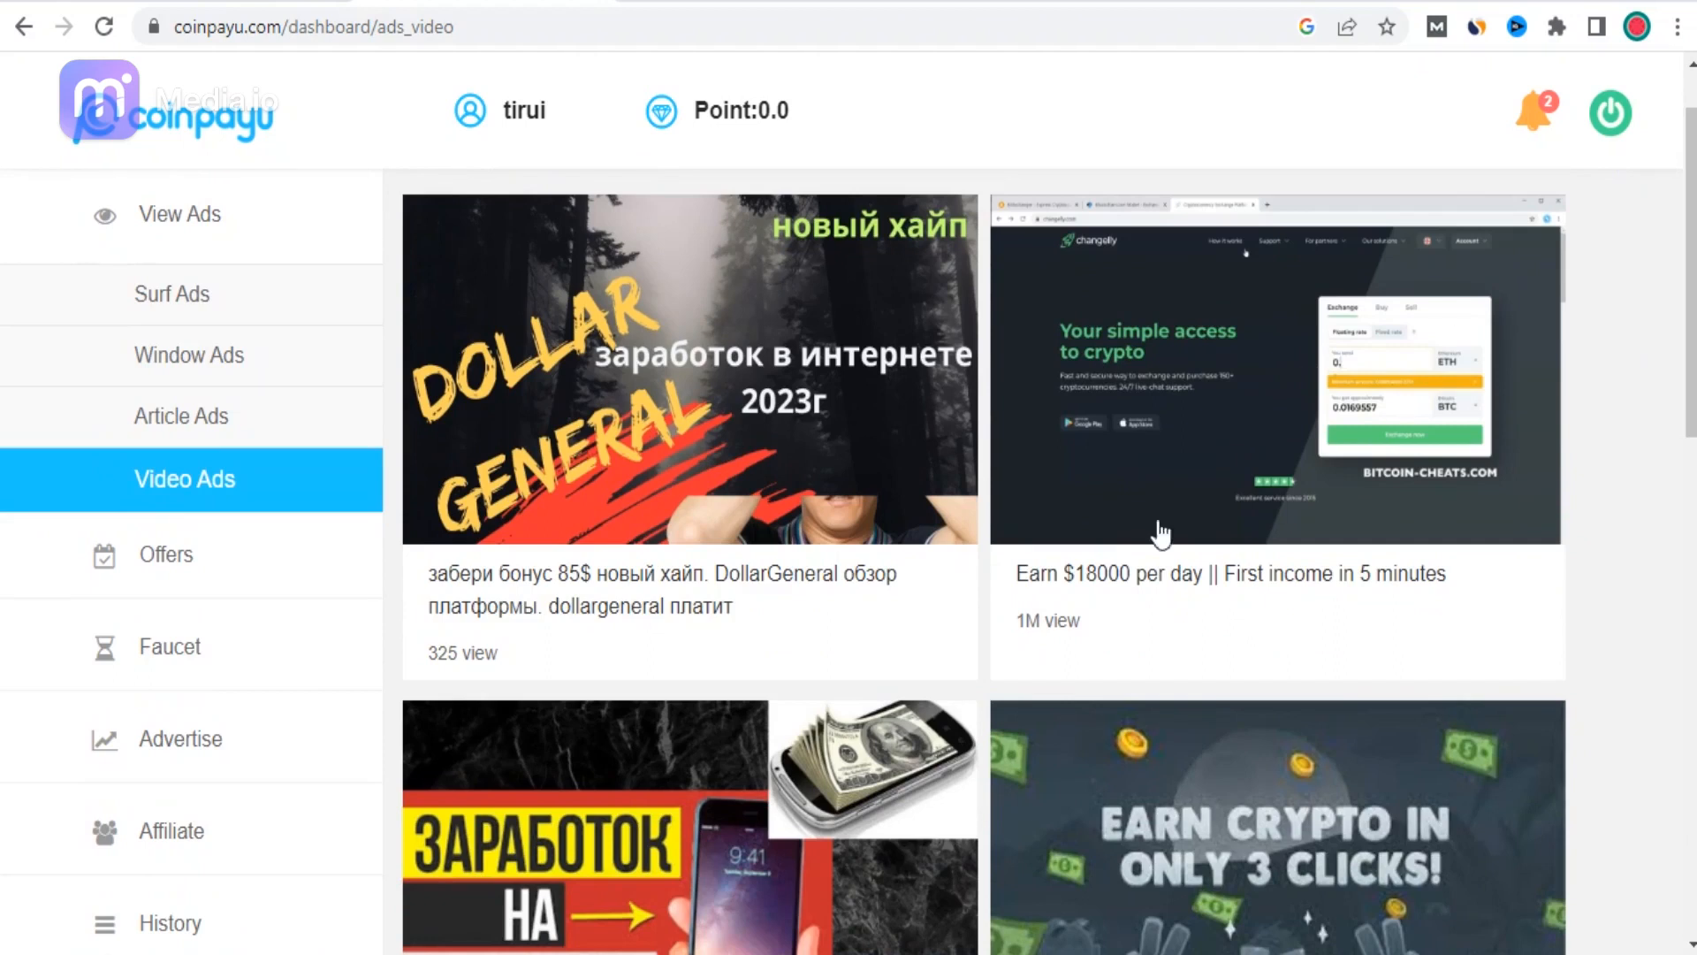
scroll(1566, 422, "down", 10)
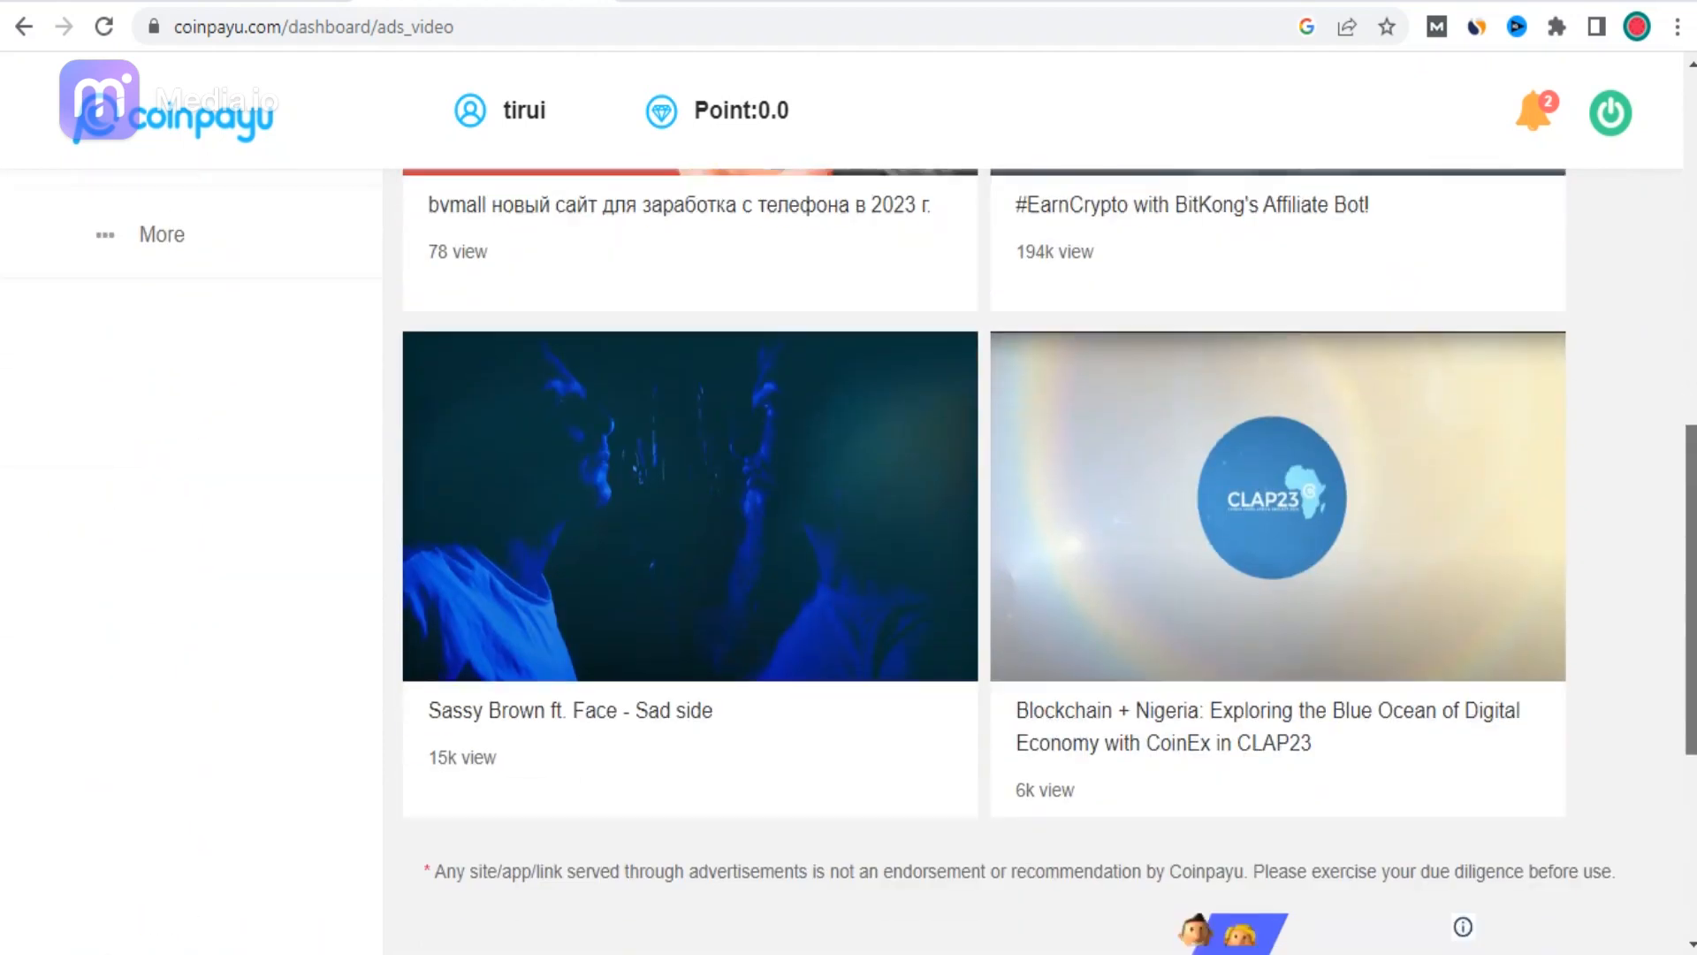
scroll(1652, 442, "down", 5)
scroll(1653, 442, "up", 10)
left_click(1682, 451)
scroll(884, 556, "up", 6)
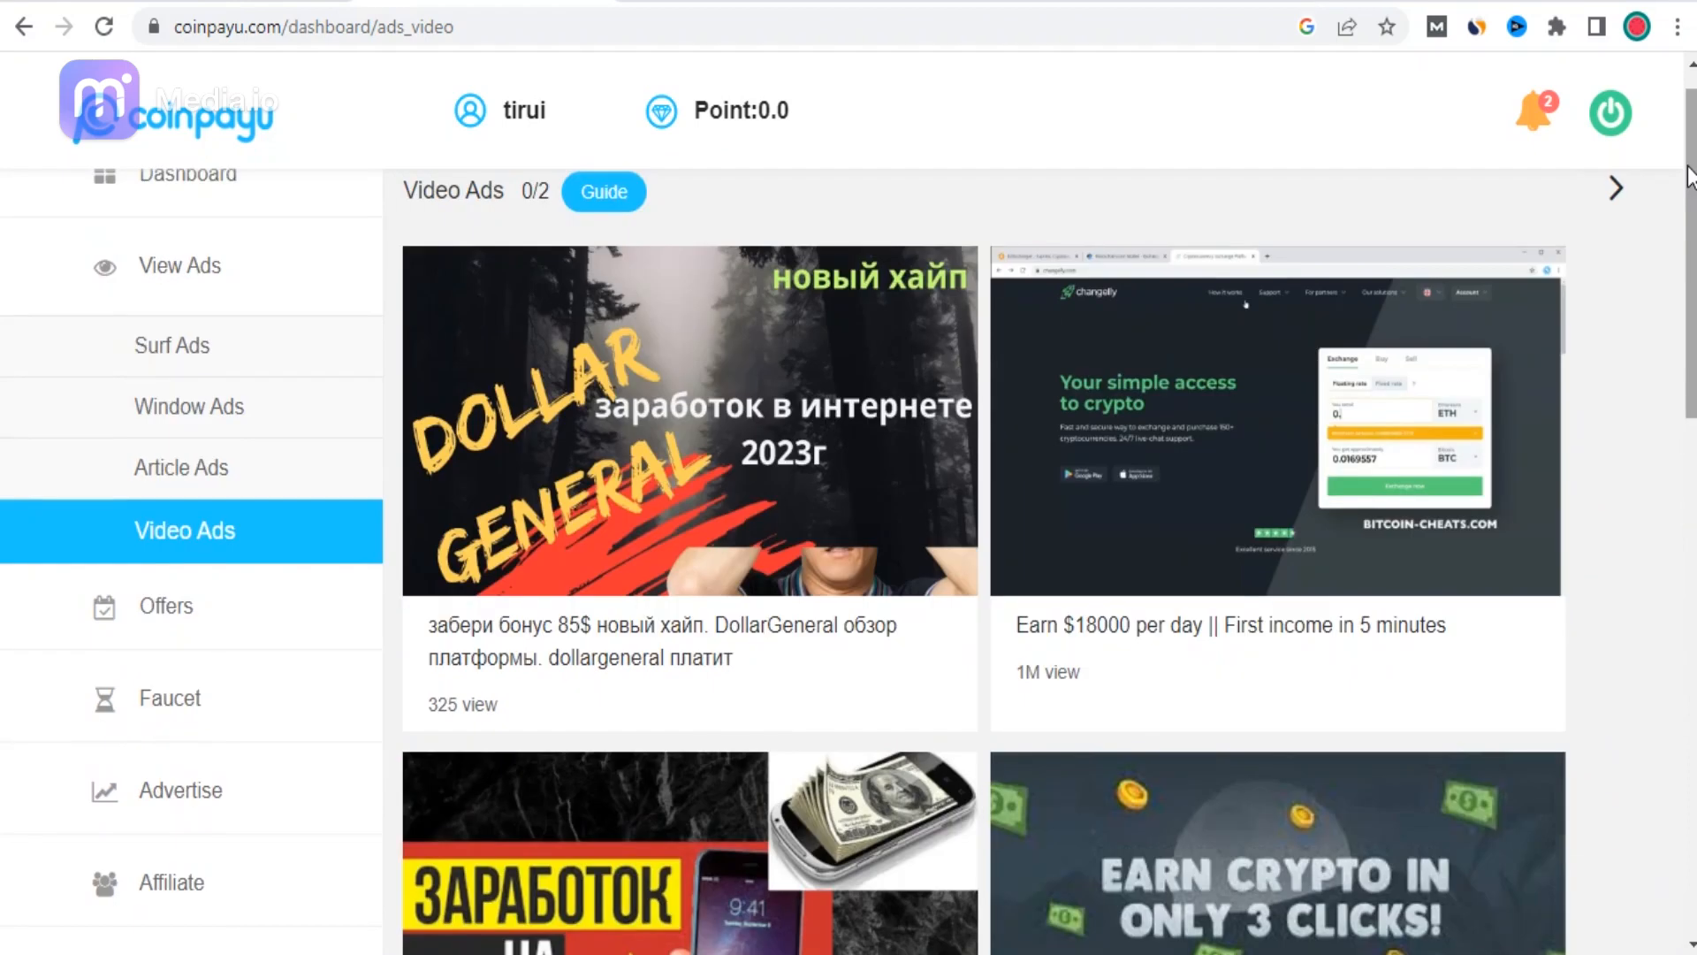
scroll(884, 557, "down", 4)
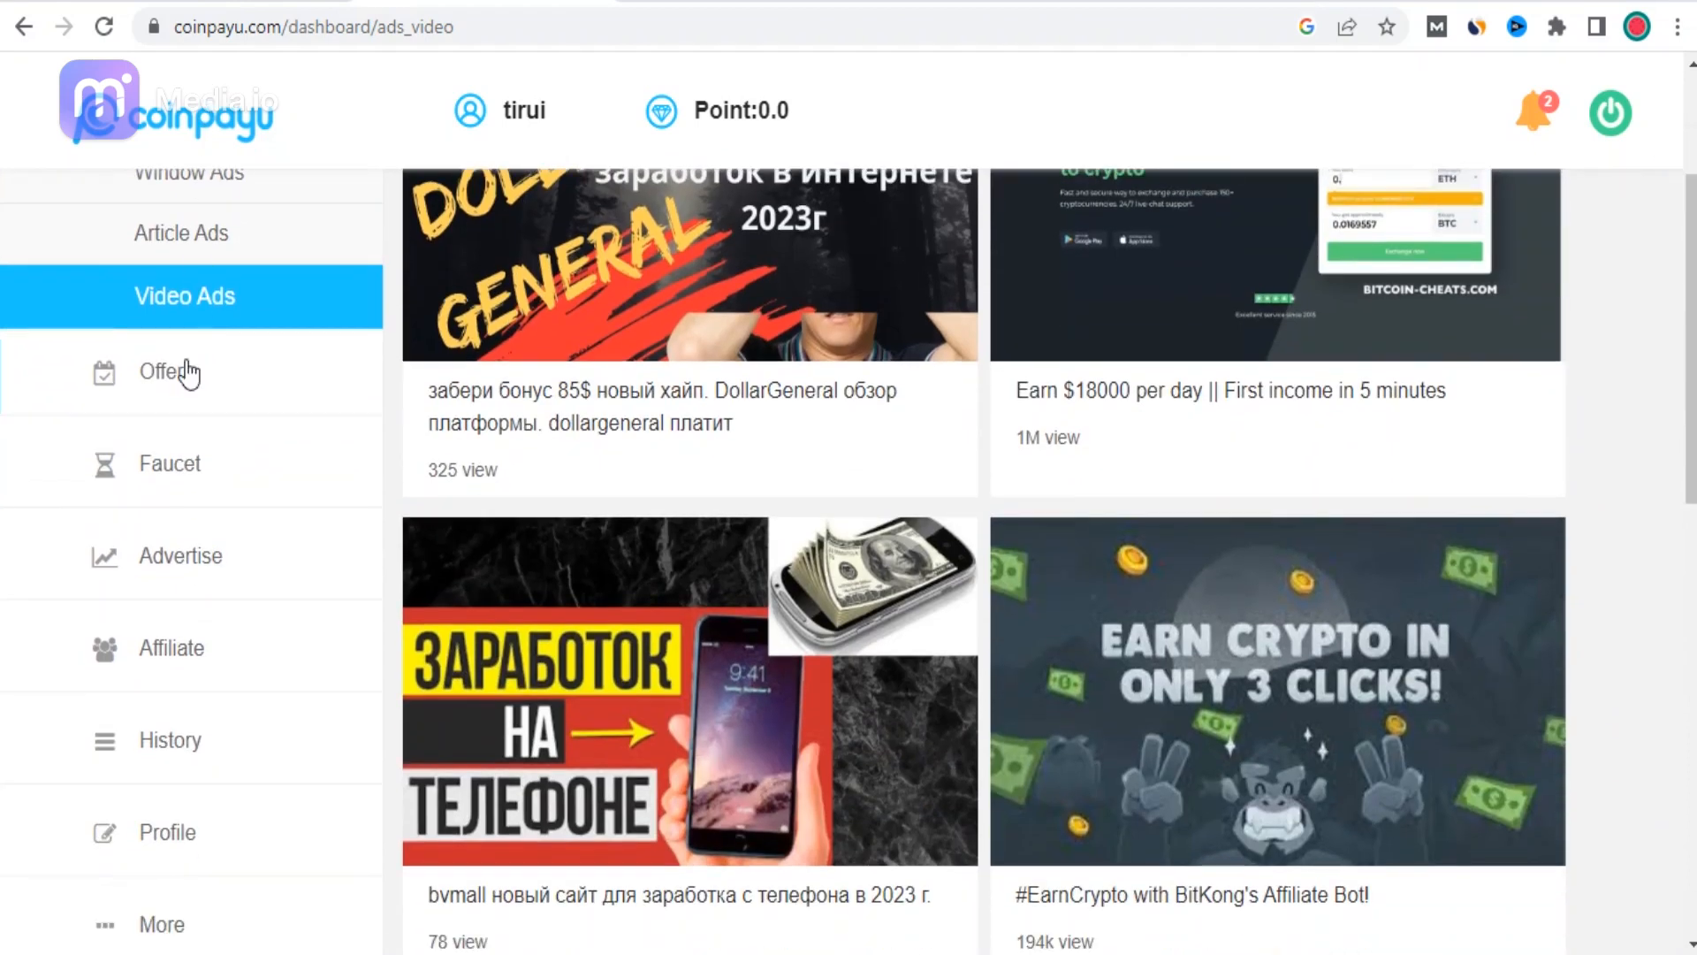
Step: Open Affiliate > Referrals and review the 0 satoshi total and empty referrals table
left_click(188, 650)
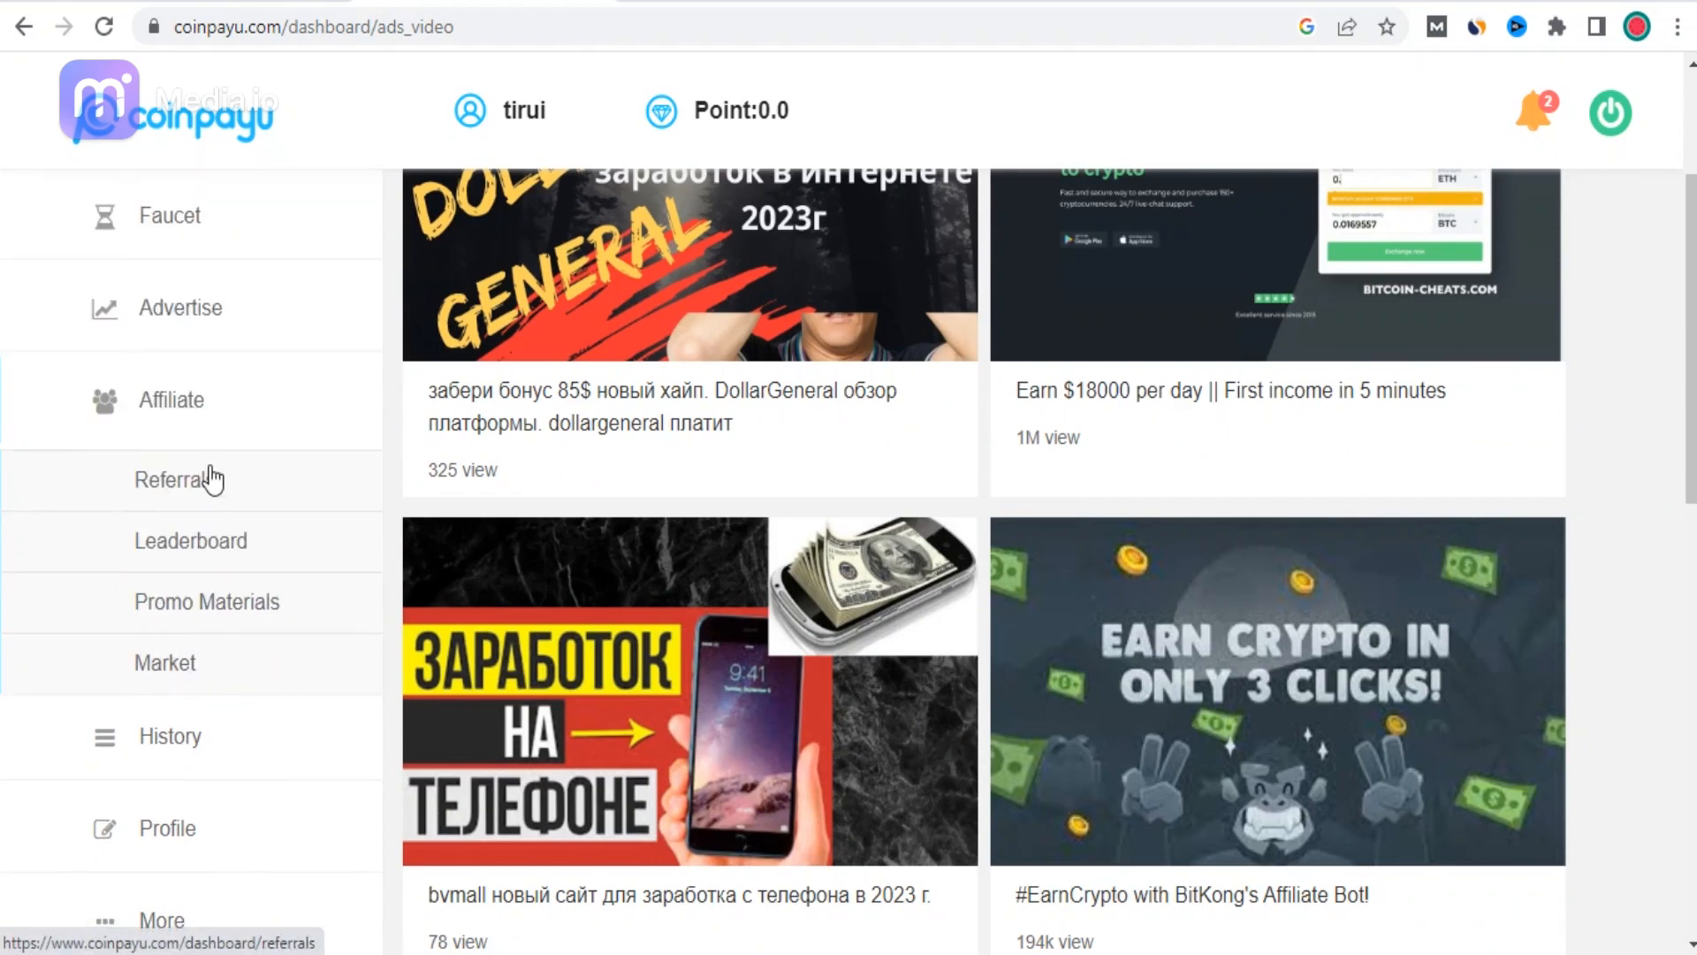
left_click(239, 500)
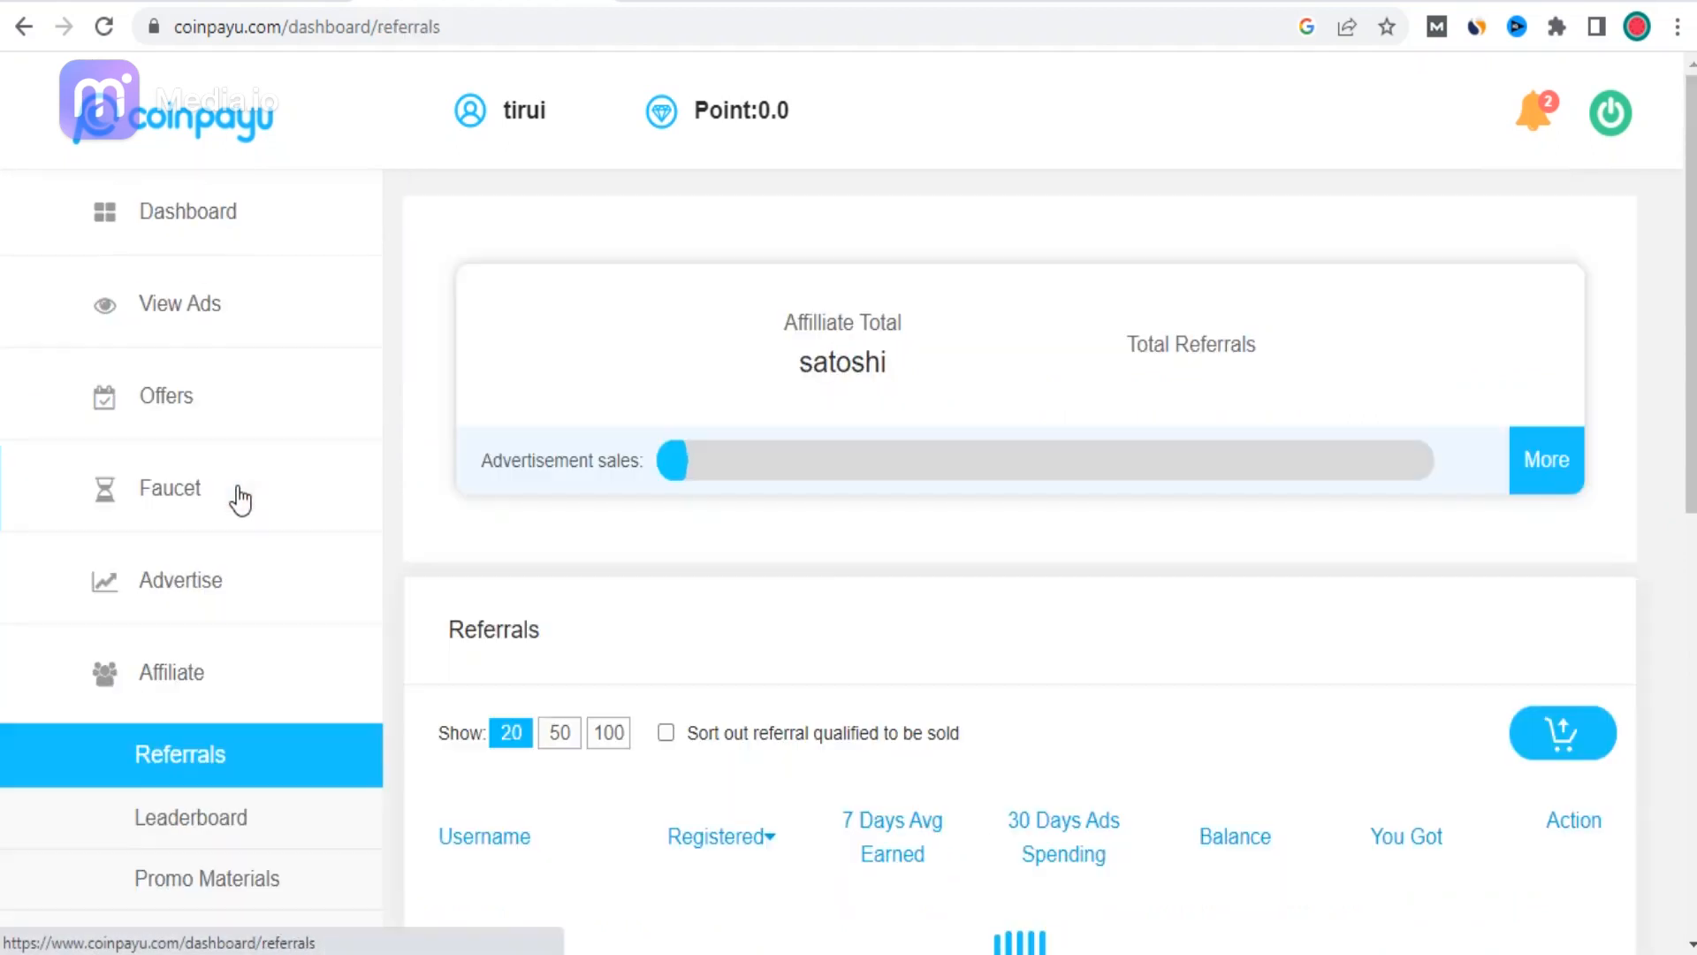
scroll(1016, 531, "down", 1)
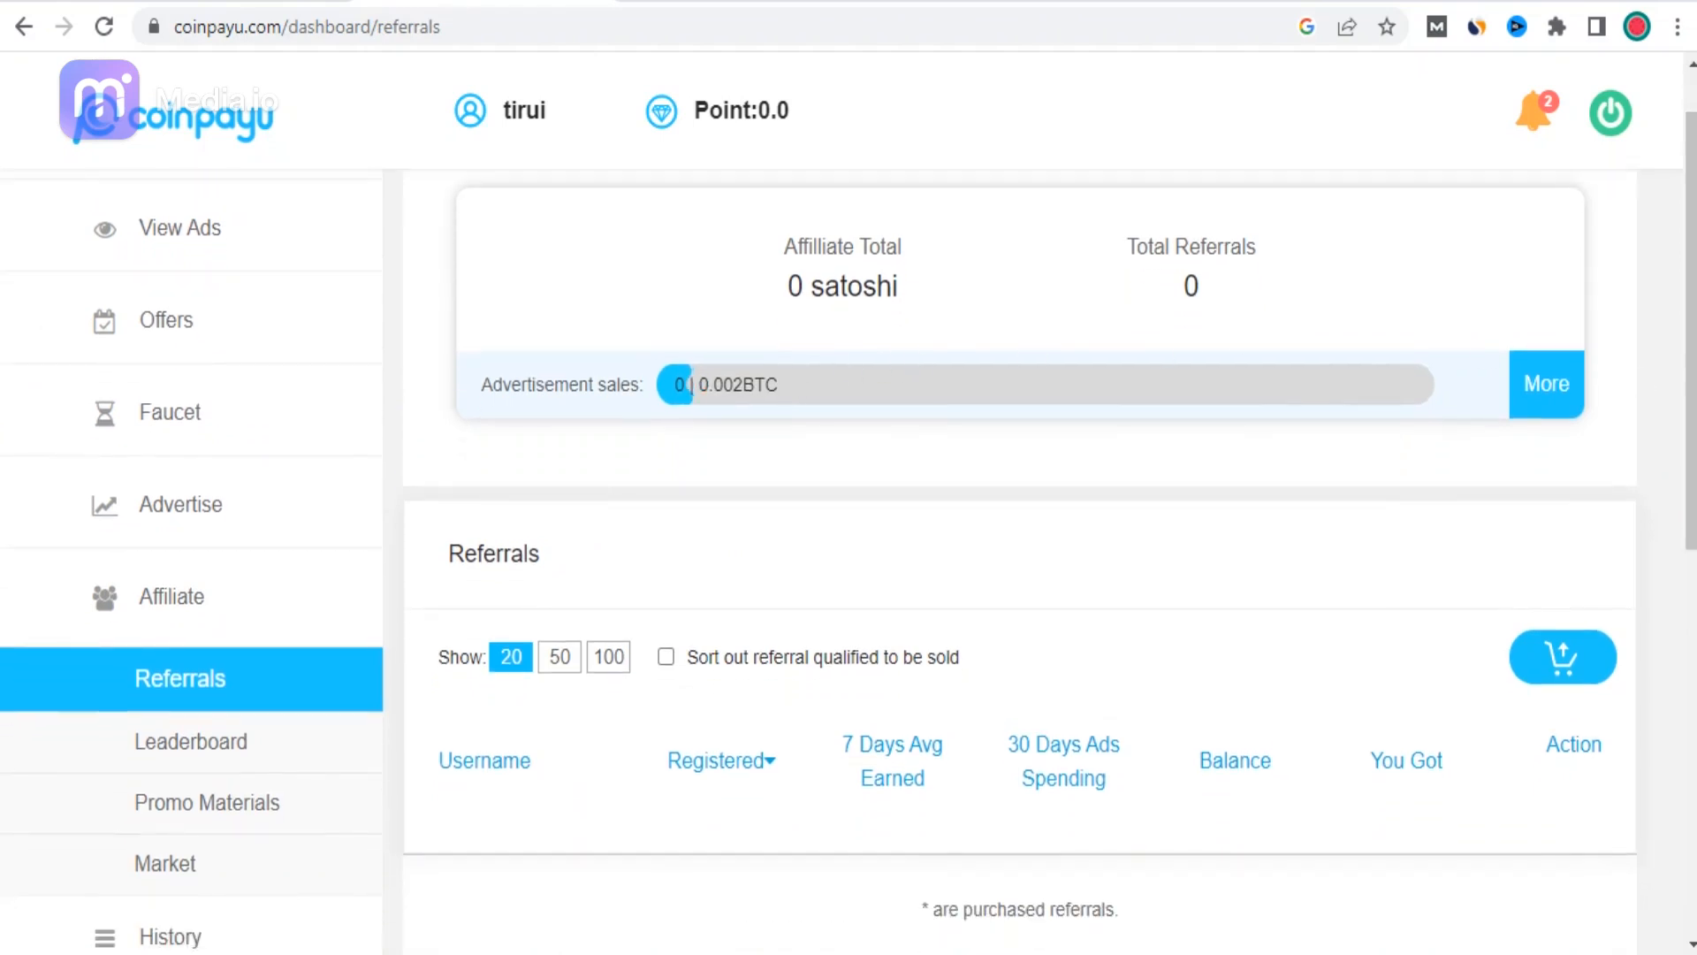
scroll(691, 385, "down", 3)
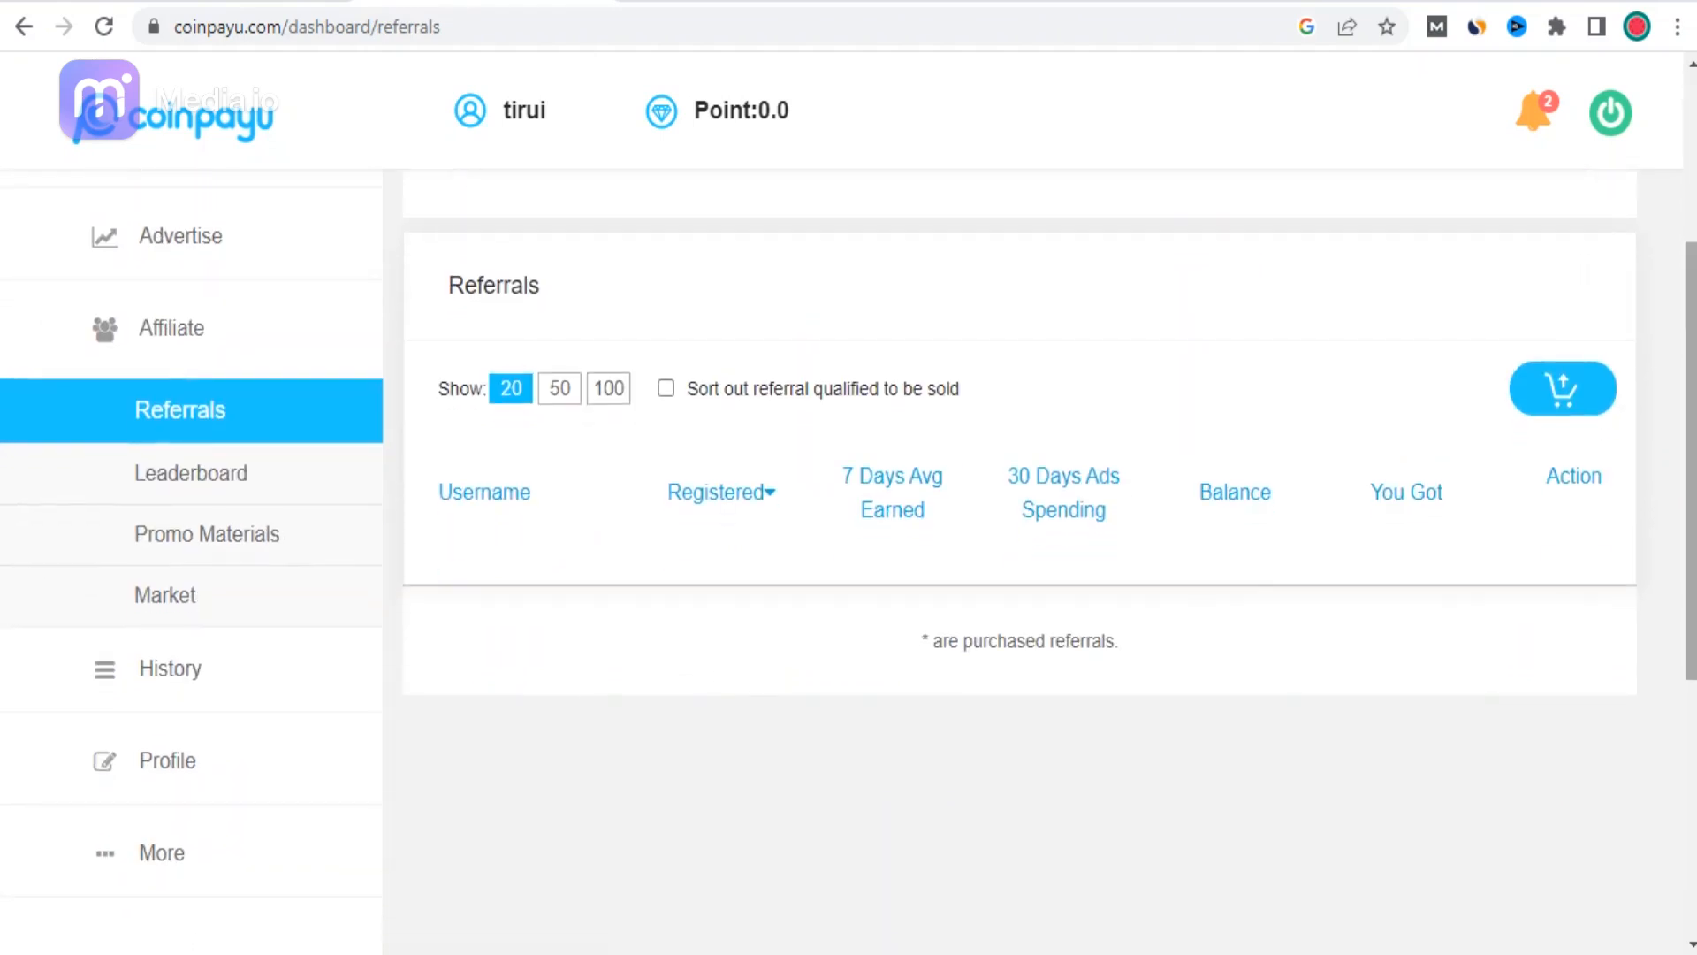
scroll(1690, 122, "up", 4)
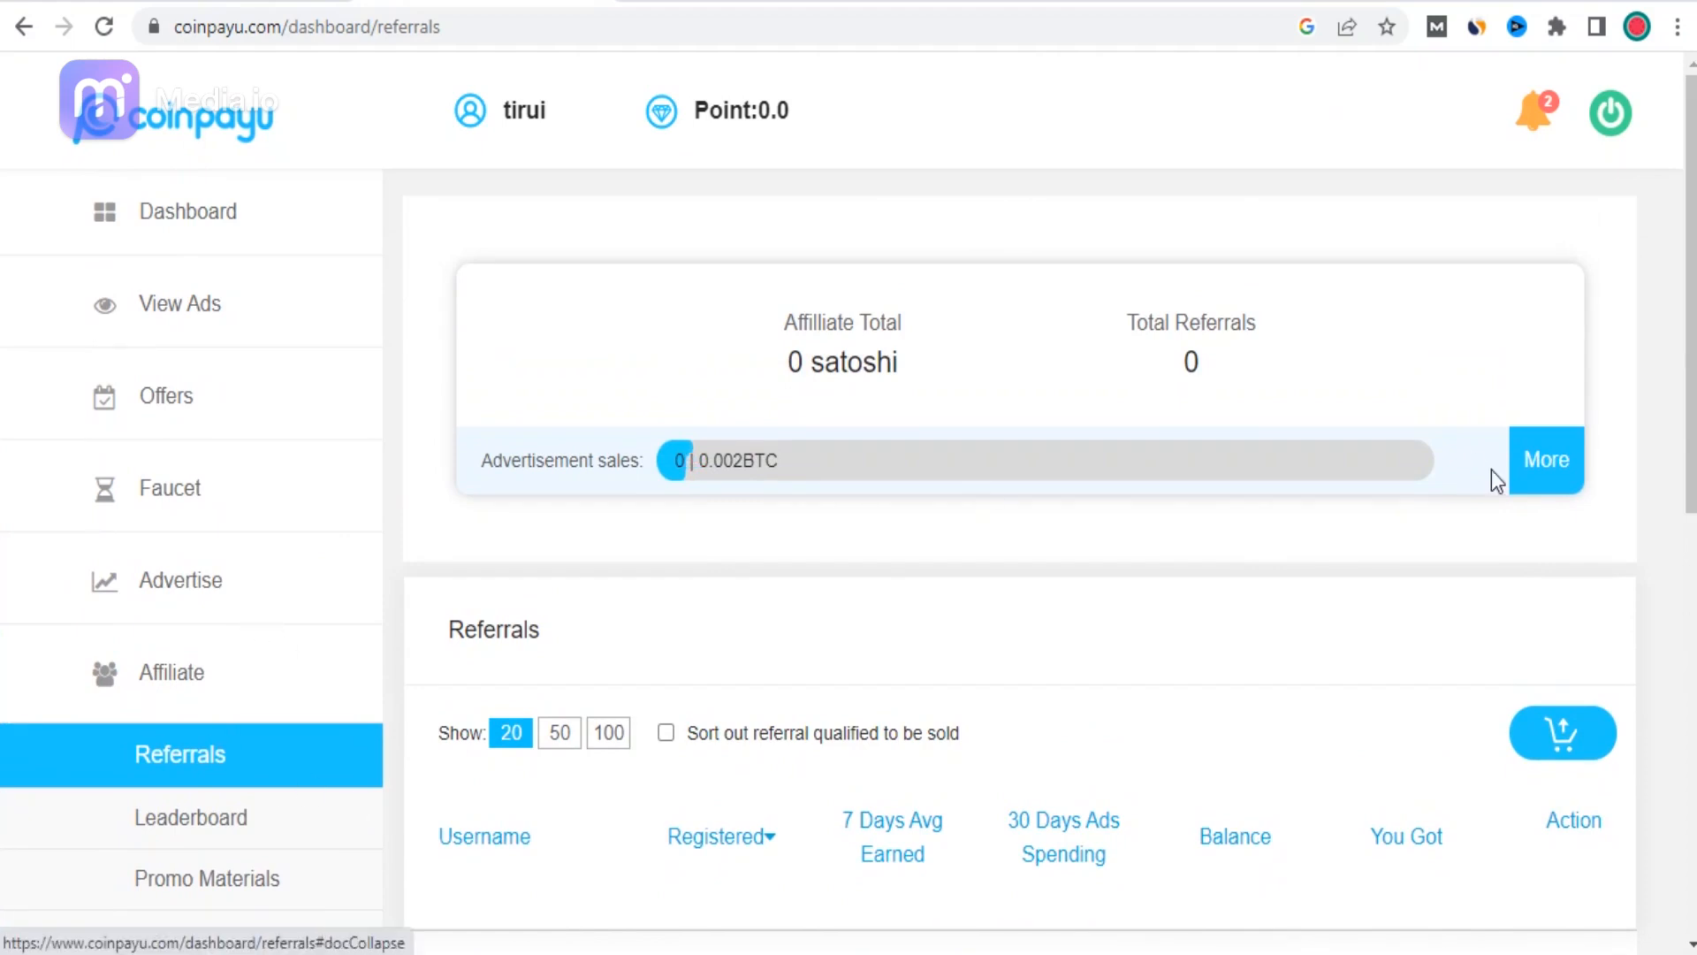
scroll(1496, 480, "down", 3)
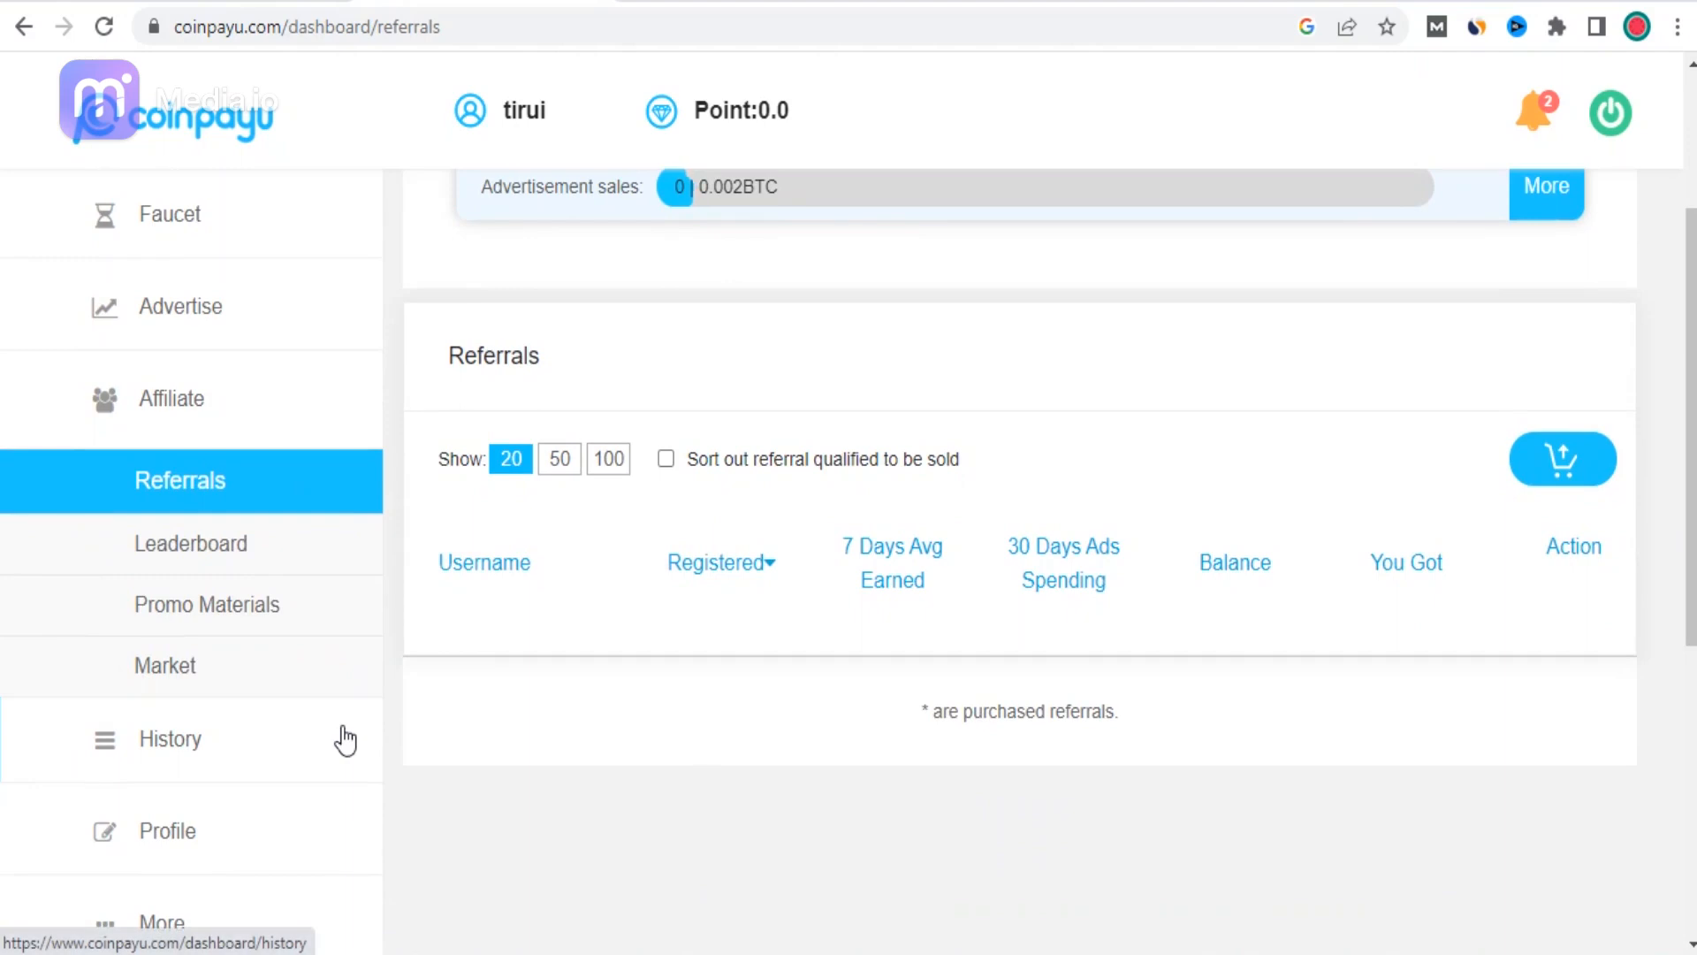
left_click_drag(1688, 477, 1688, 607)
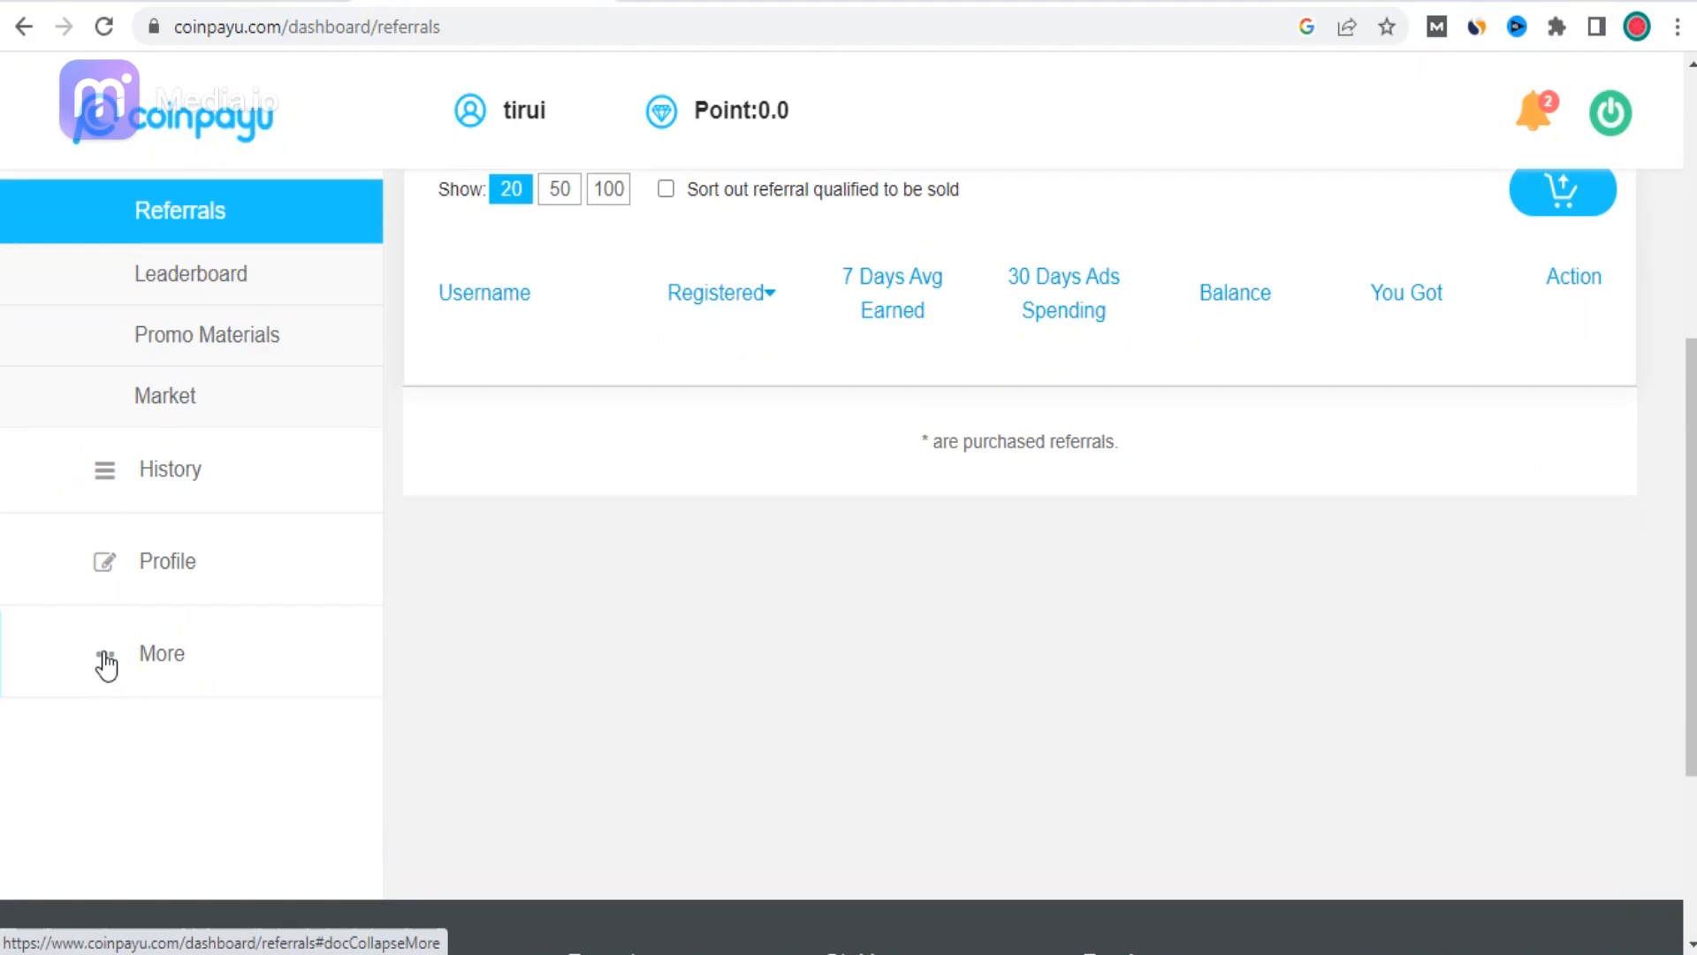
left_click(106, 665)
scroll(109, 654, "down", 3)
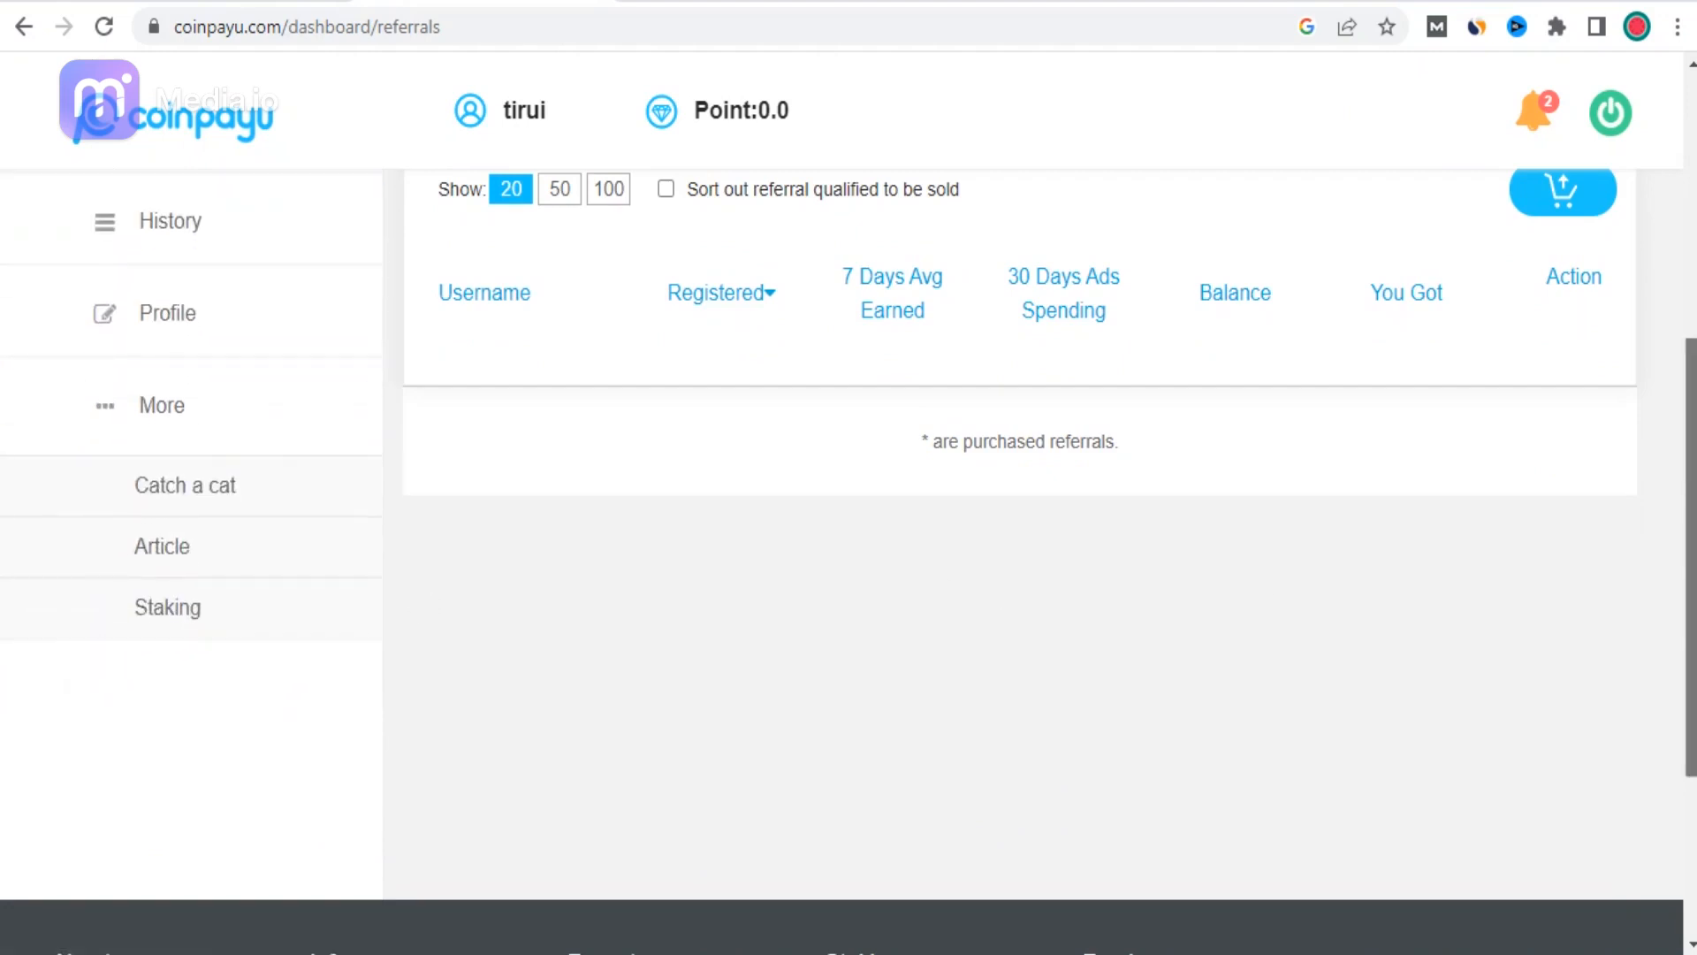
scroll(93, 575, "up", 2)
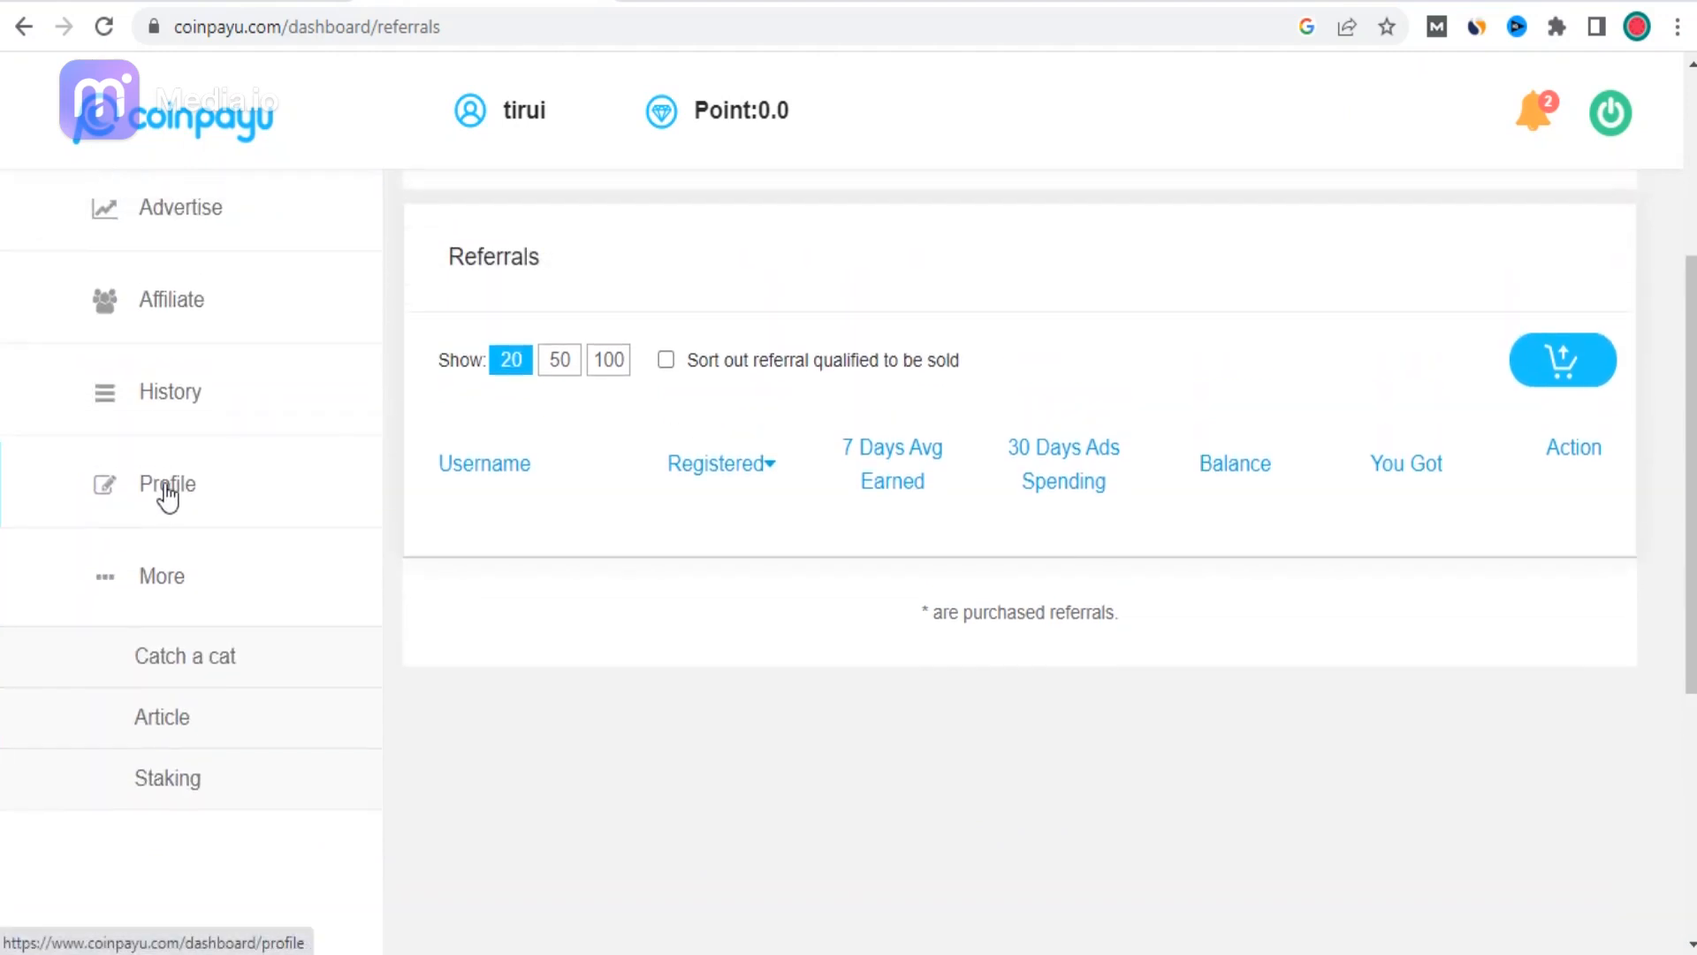
Step: Open the Profile page and view its two-factor authentication settings
left_click(166, 493)
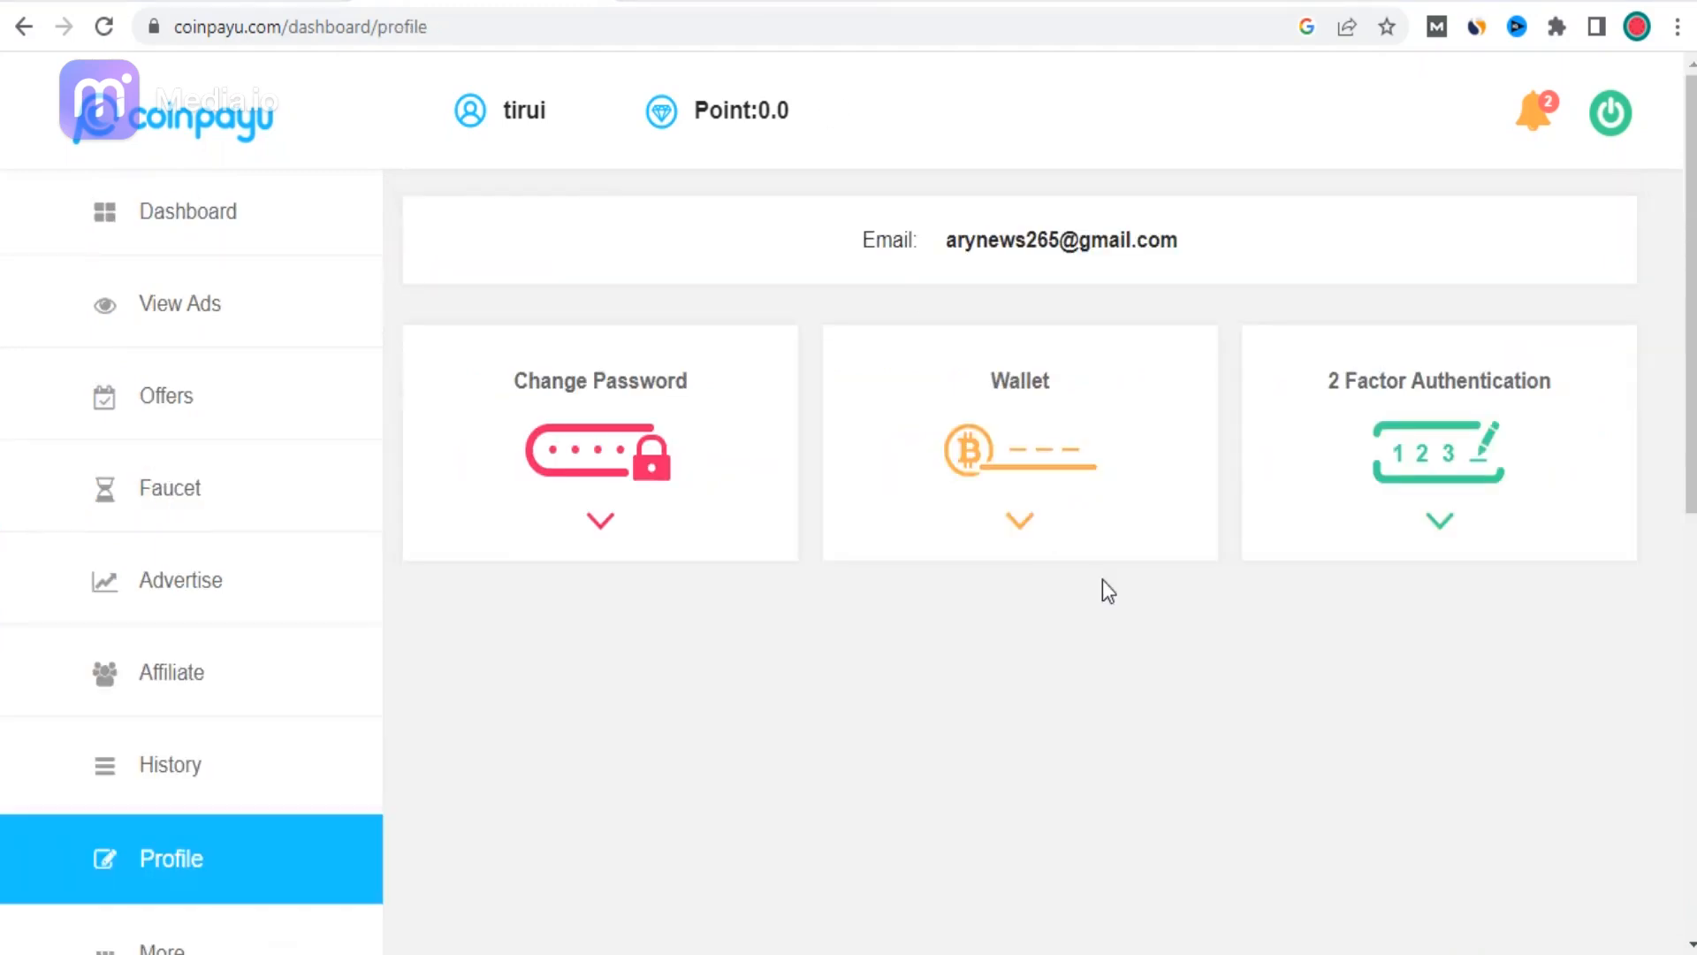
left_click(1438, 526)
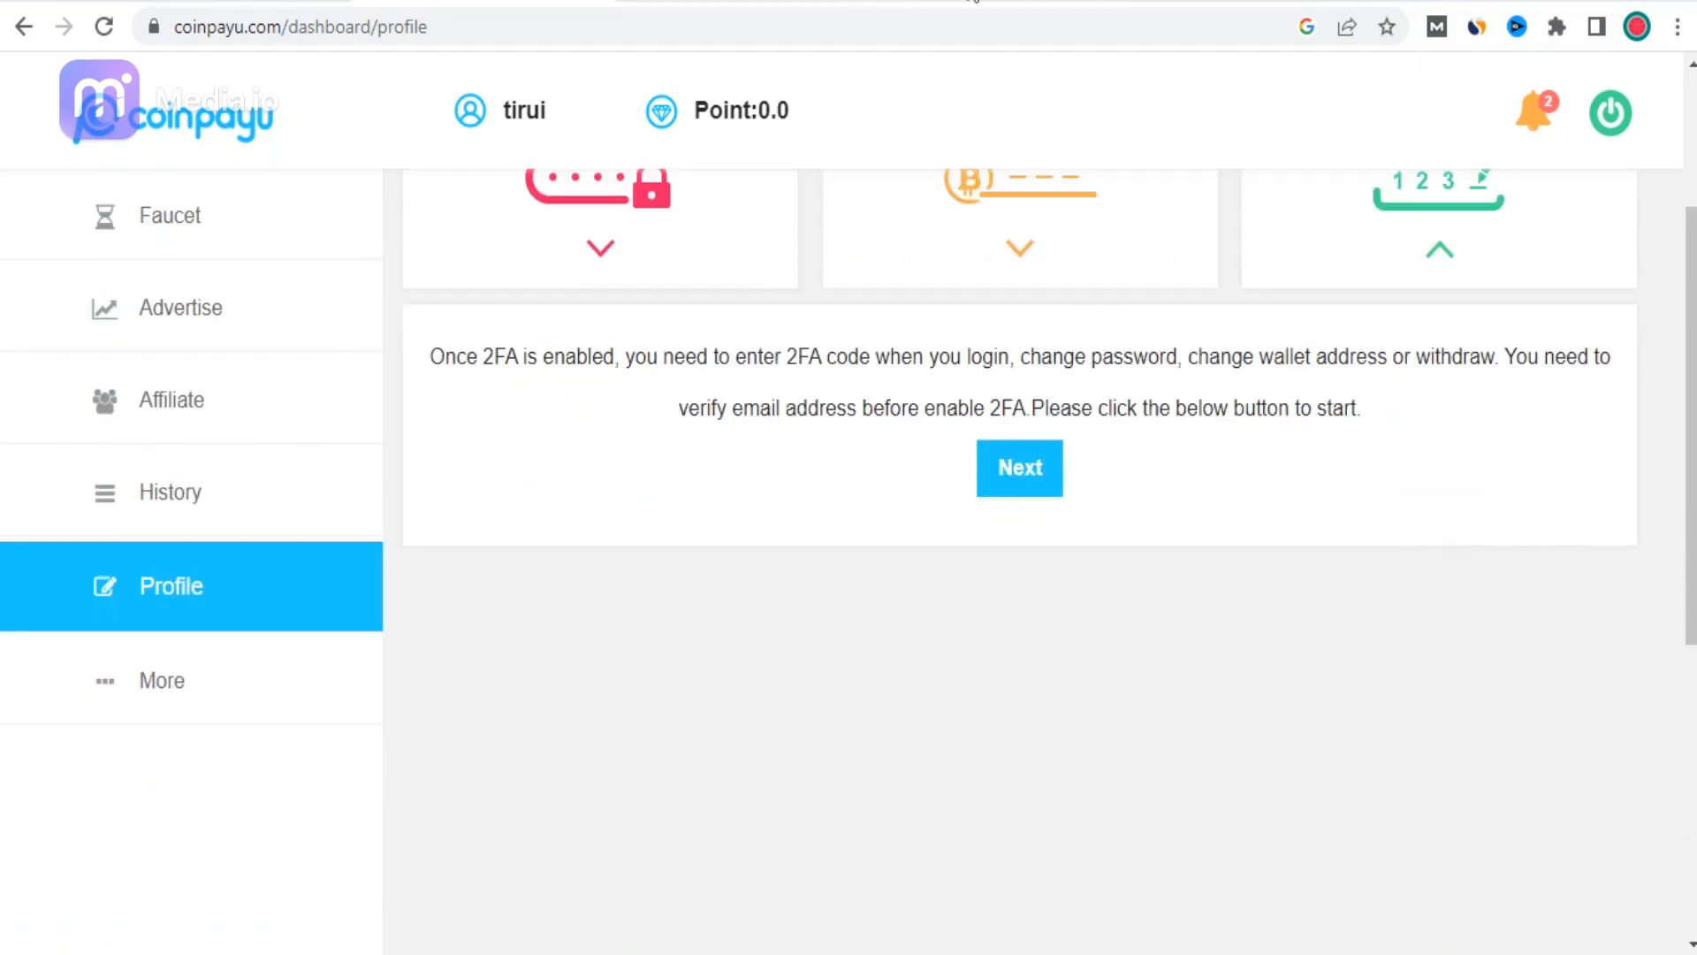
scroll(1023, 399, "up", 2)
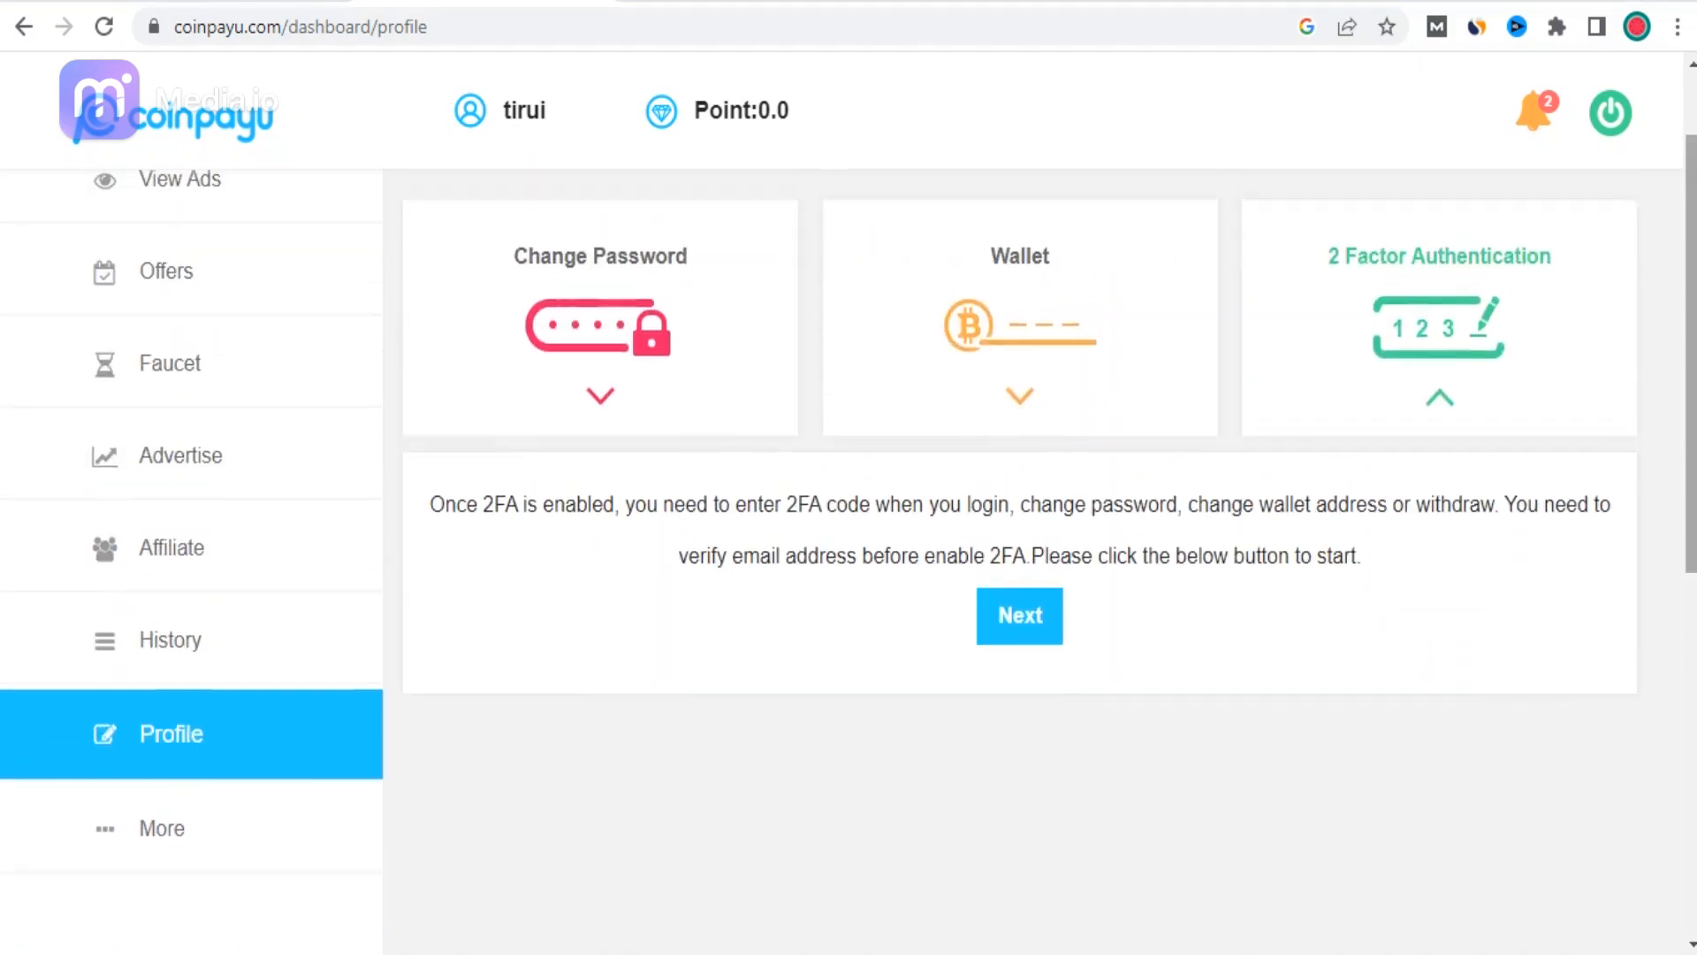
Step: Open the Wallet settings and keep Bitcoin (BTC) as the withdrawal coin
left_click(1019, 390)
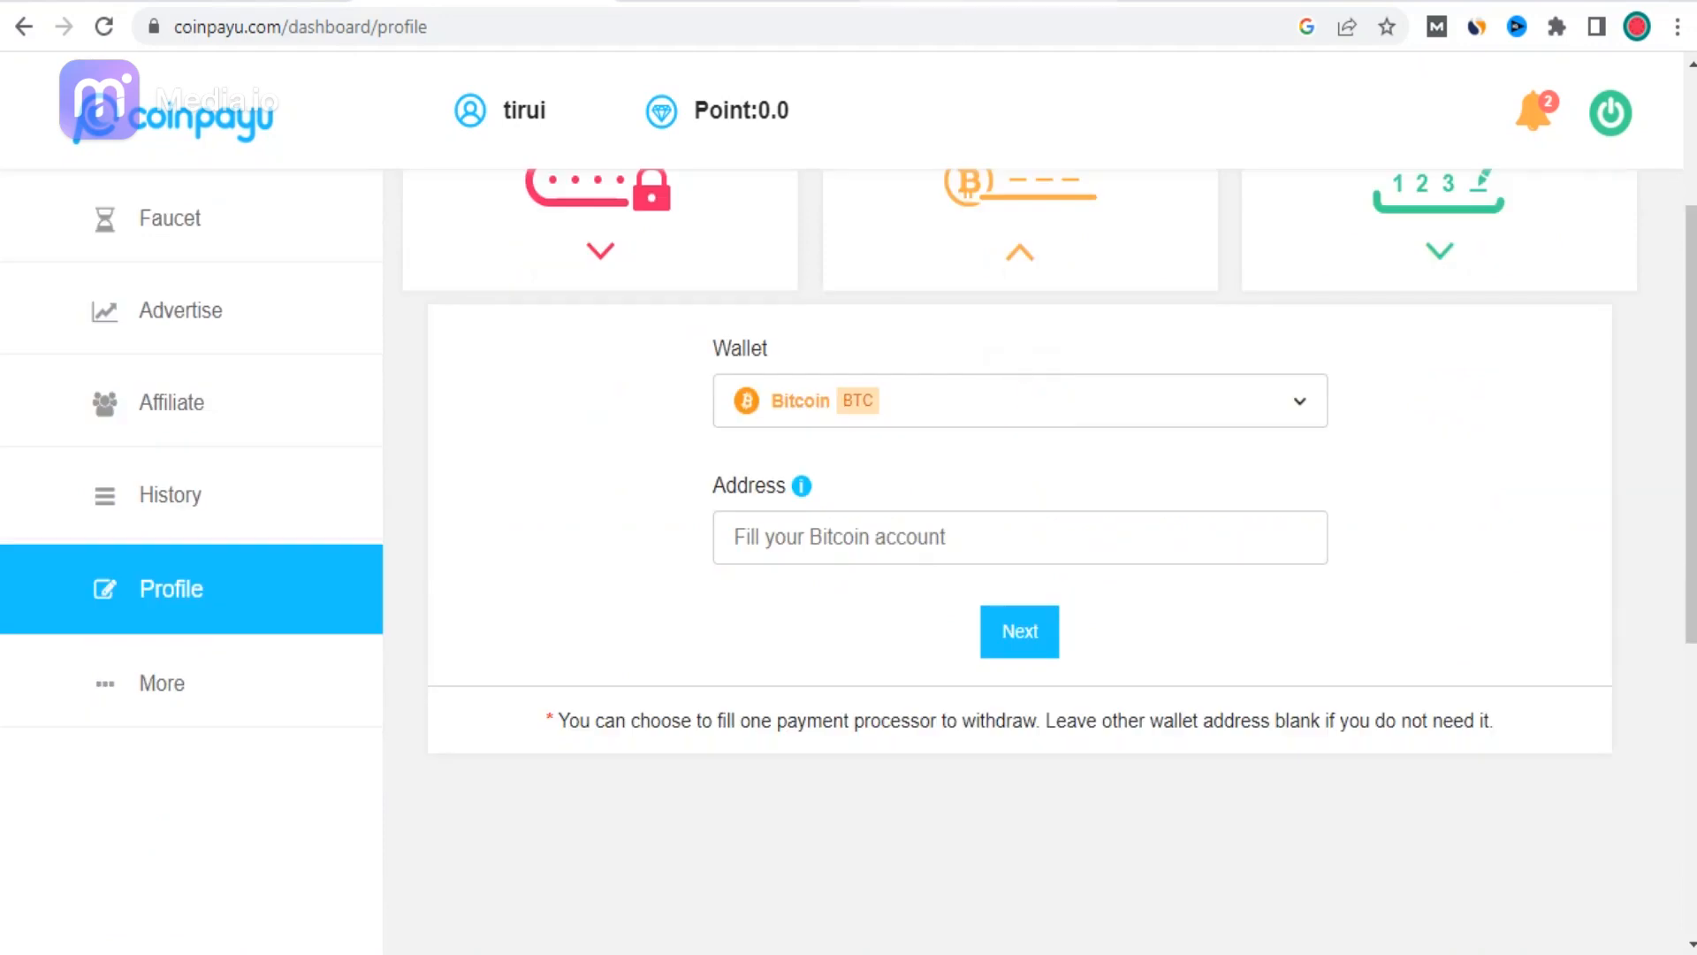
left_click(1149, 382)
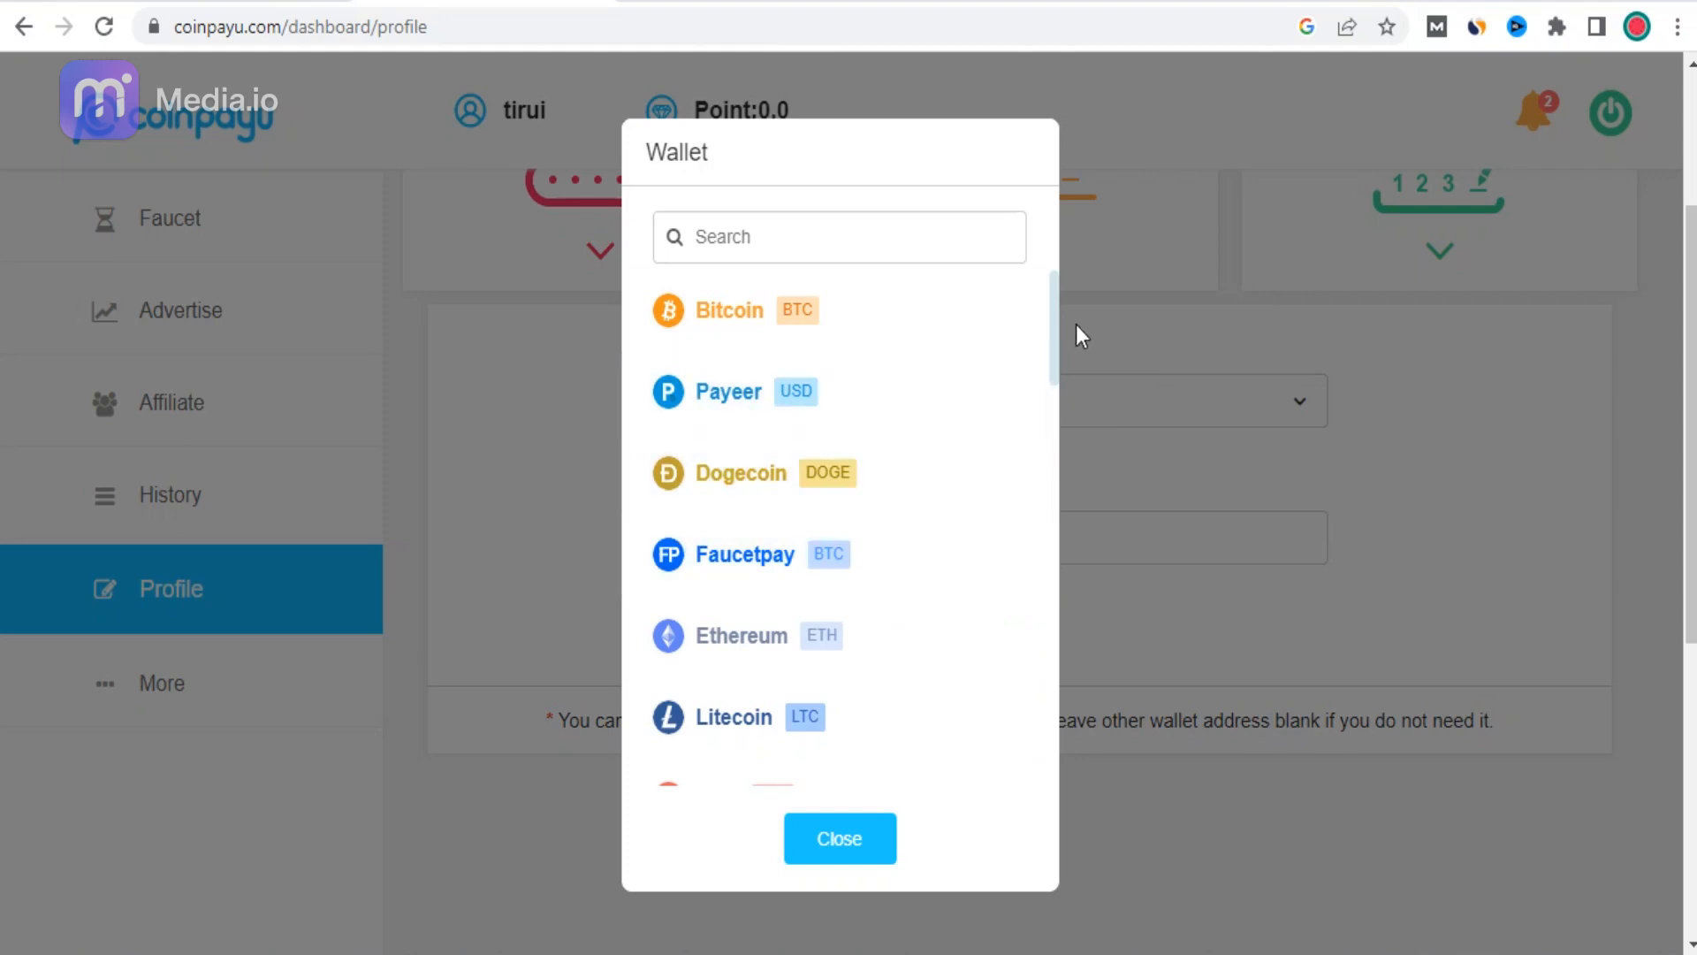
left_click_drag(1050, 324, 1057, 360)
left_click(1052, 672)
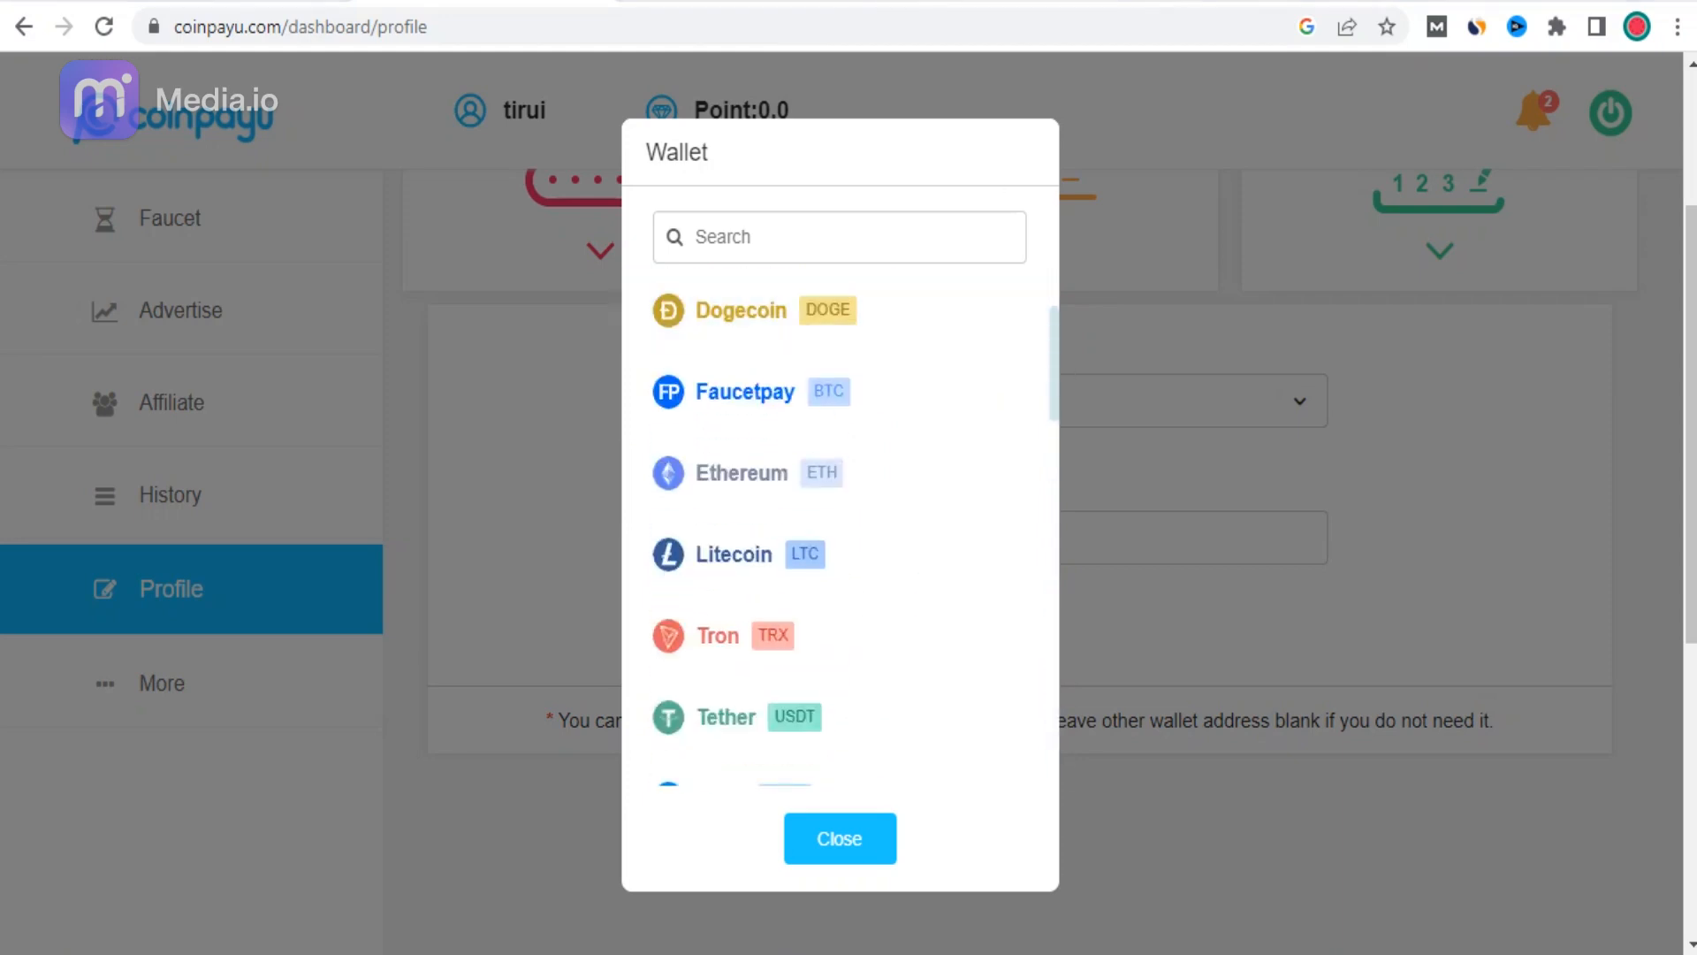
left_click(820, 852)
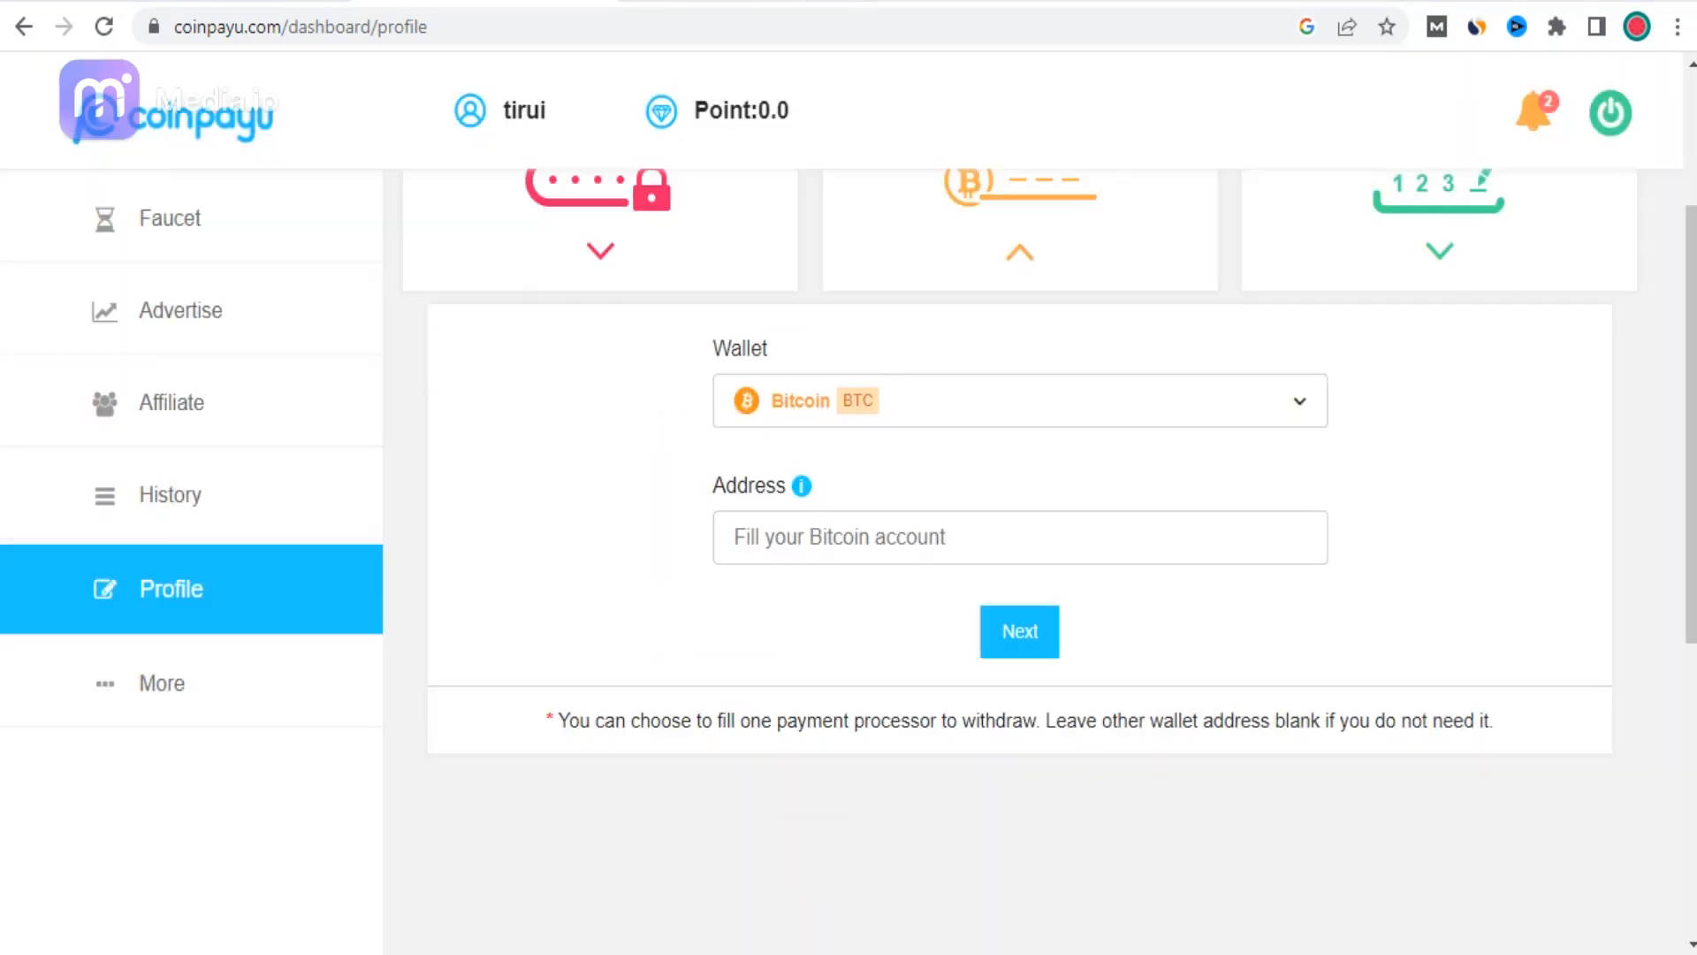